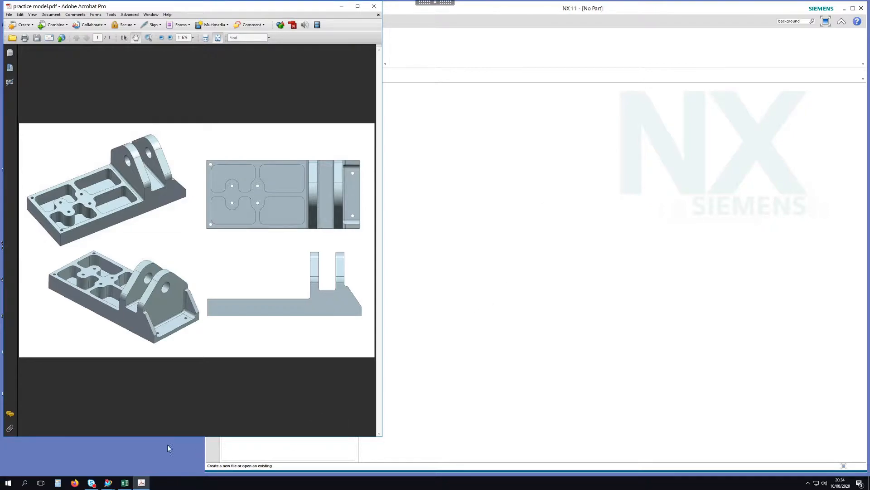
Stretch the practice model.pdf Acrobat window downward and narrow it to the left so NX shows beside it
{"action": "left_click_drag", "start_coordinate": [163, 439], "coordinate": [163, 472]}
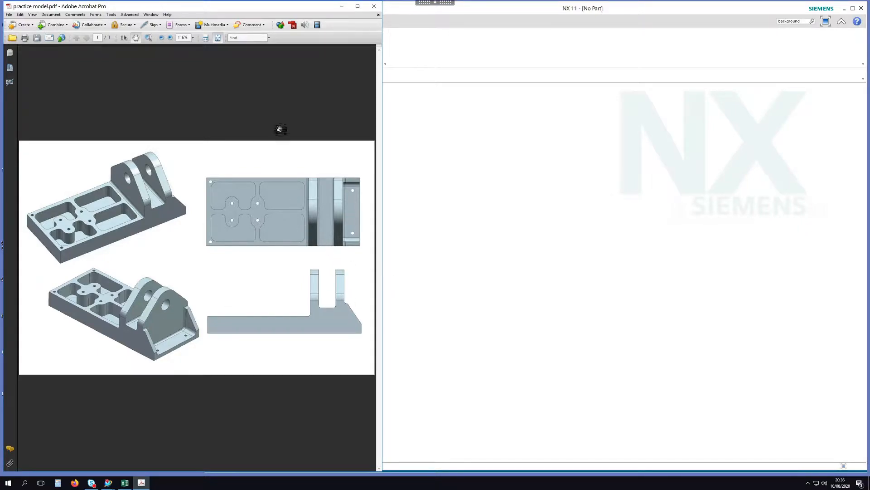
{"action": "left_click_drag", "start_coordinate": [383, 81], "coordinate": [202, 82]}
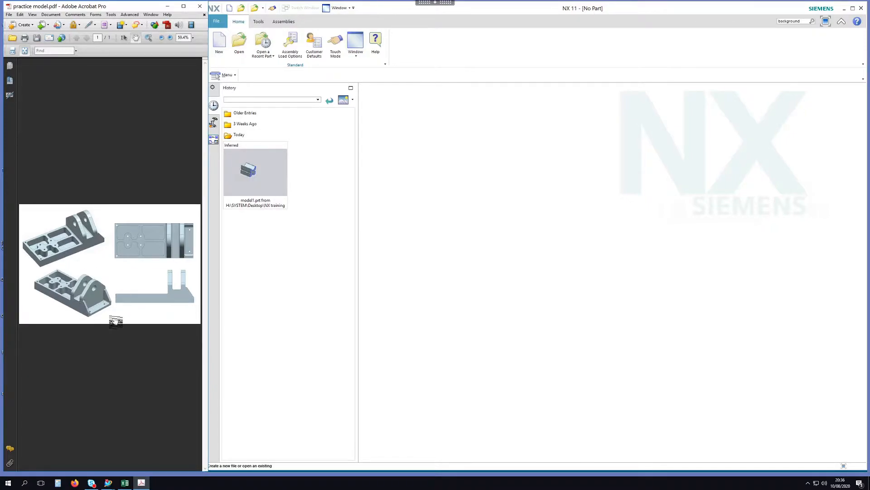
Maximize NX and create a new model part named practice model
{"action": "left_click_drag", "start_coordinate": [642, 11], "coordinate": [620, 1]}
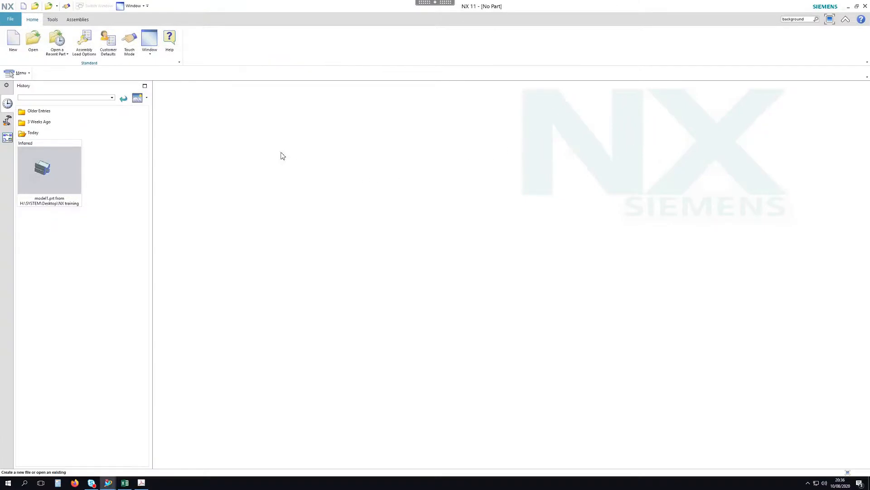
{"action": "left_click", "coordinate": [14, 42]}
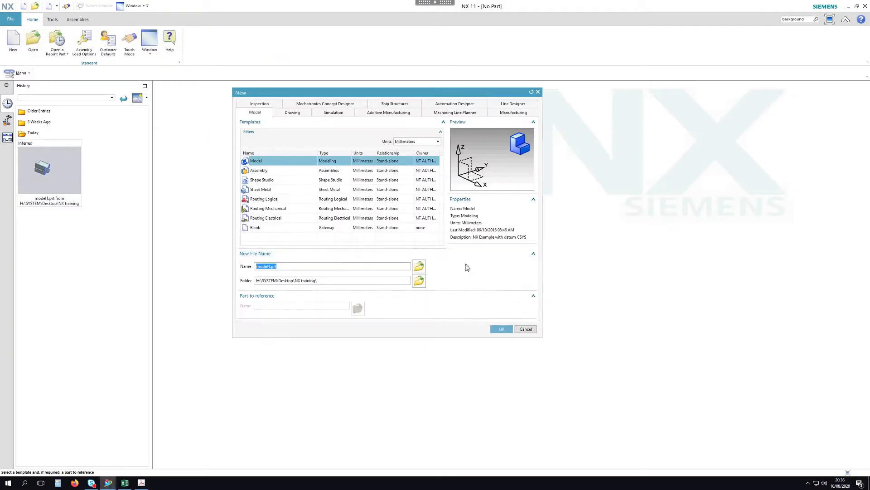
{"action": "type", "text": "practice"}
{"action": "left_click", "coordinate": [502, 328]}
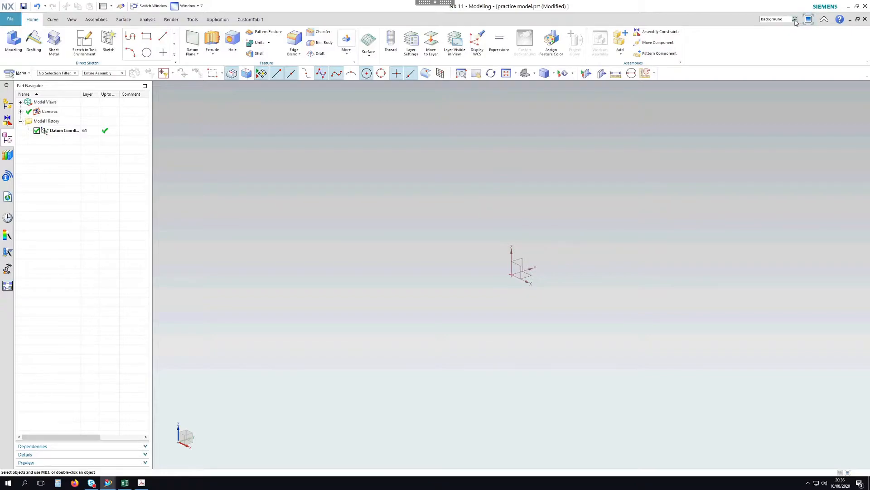
Change the graphics background from graduated to plain for both wireframe and shaded views
{"action": "left_click", "coordinate": [795, 19]}
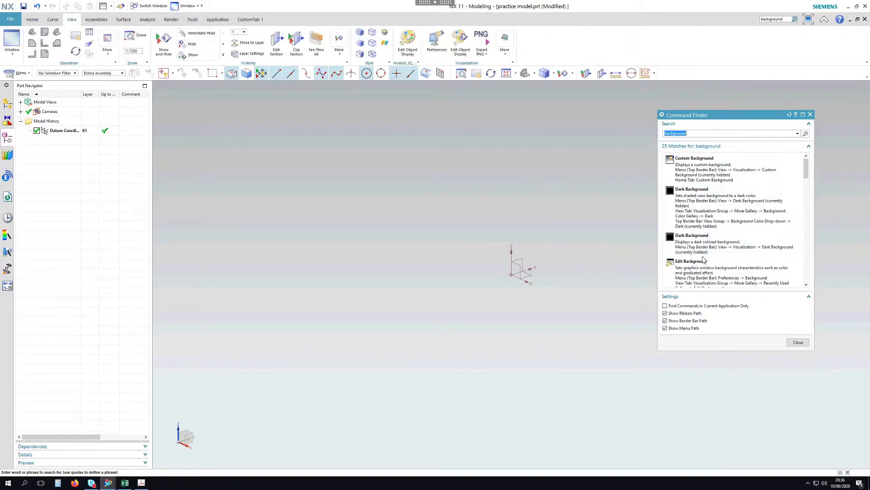
{"action": "scroll", "coordinate": [705, 272], "scroll_direction": "down", "scroll_amount": 1}
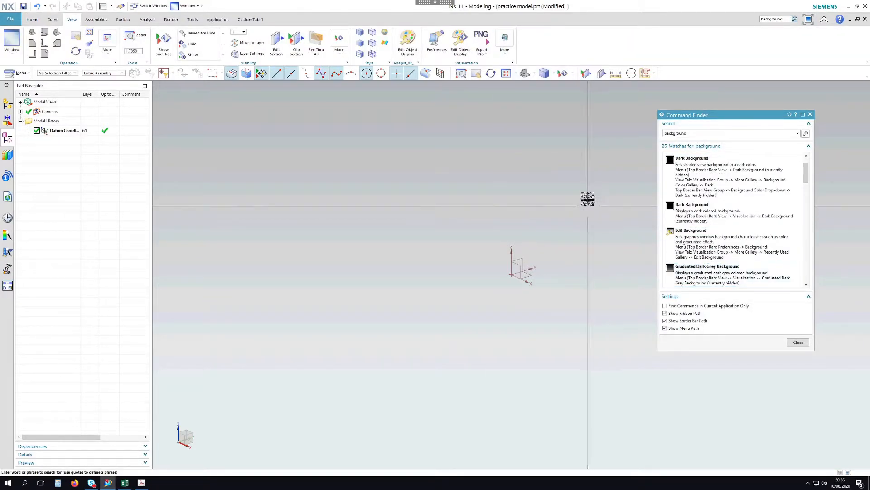
{"action": "left_click", "coordinate": [709, 249]}
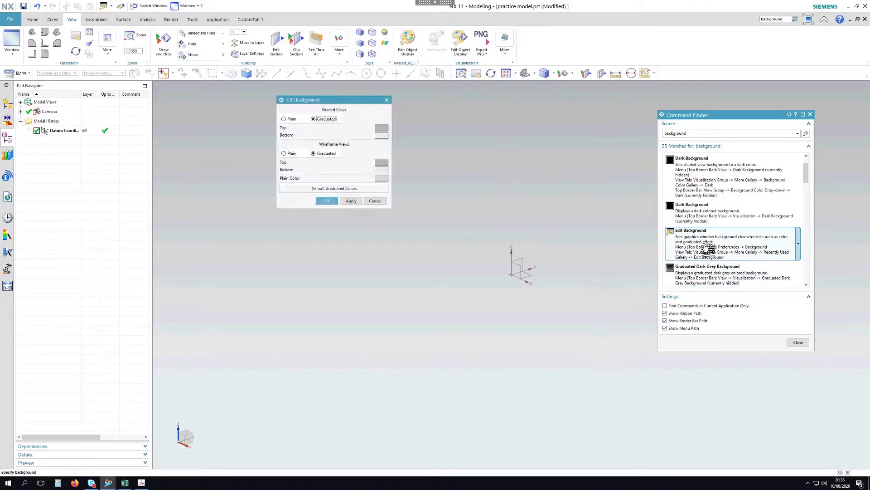
{"action": "left_click", "coordinate": [285, 154]}
{"action": "left_click", "coordinate": [285, 119]}
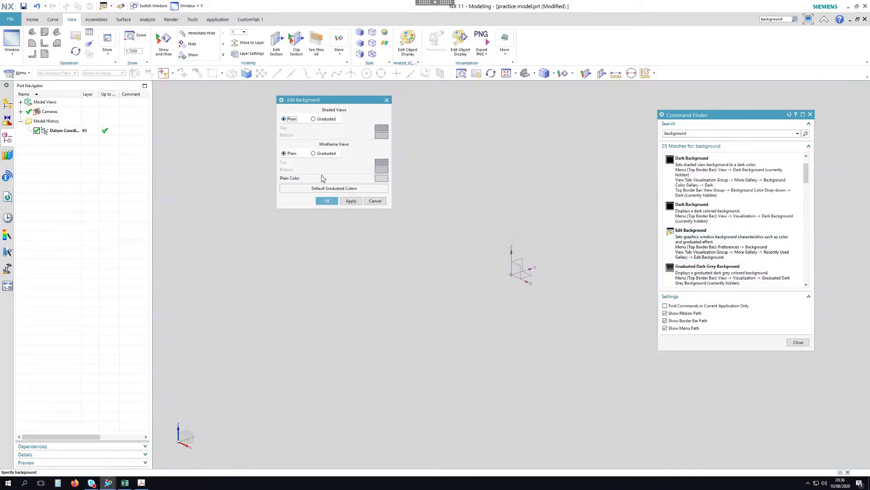
{"action": "left_click", "coordinate": [327, 201]}
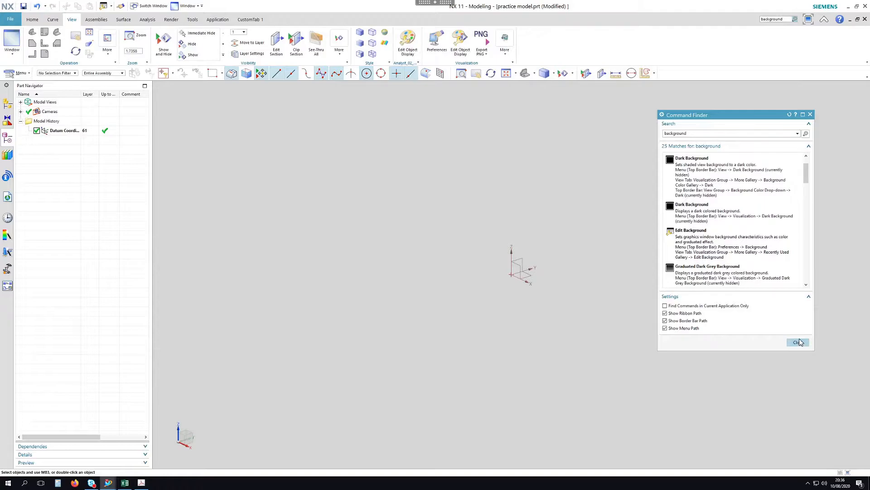
{"action": "left_click", "coordinate": [798, 342]}
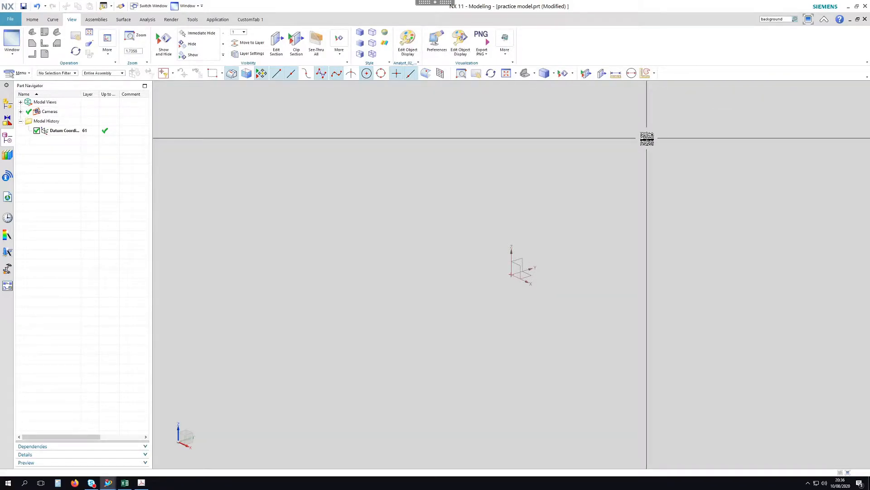
{"action": "left_click", "coordinate": [32, 20]}
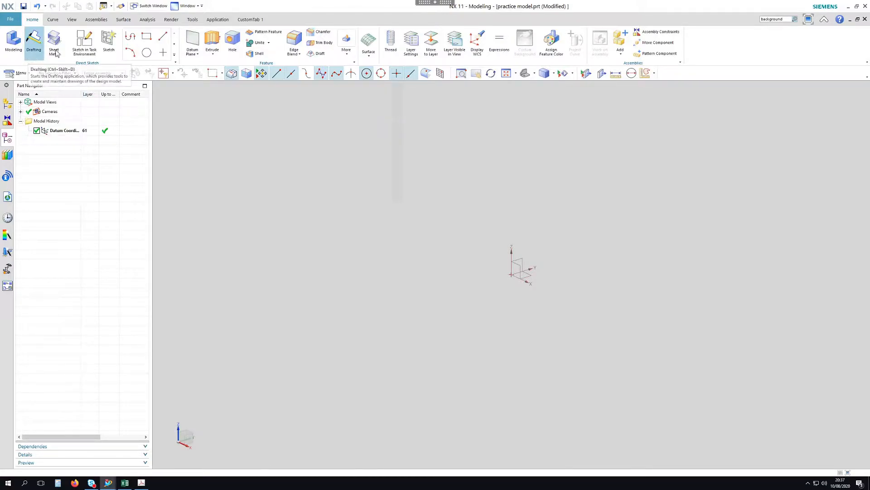
Start a sketch on the default plane and draw two concentric circles above the origin
{"action": "left_click", "coordinate": [85, 45]}
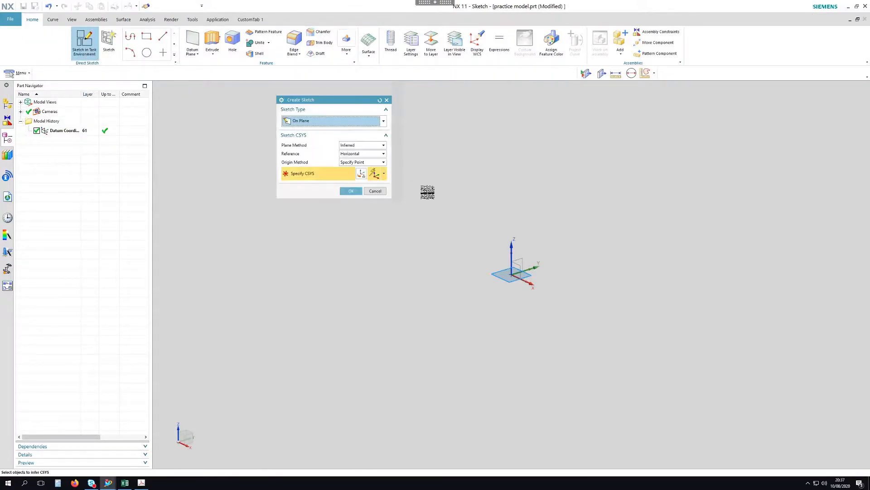
{"action": "left_click", "coordinate": [351, 191]}
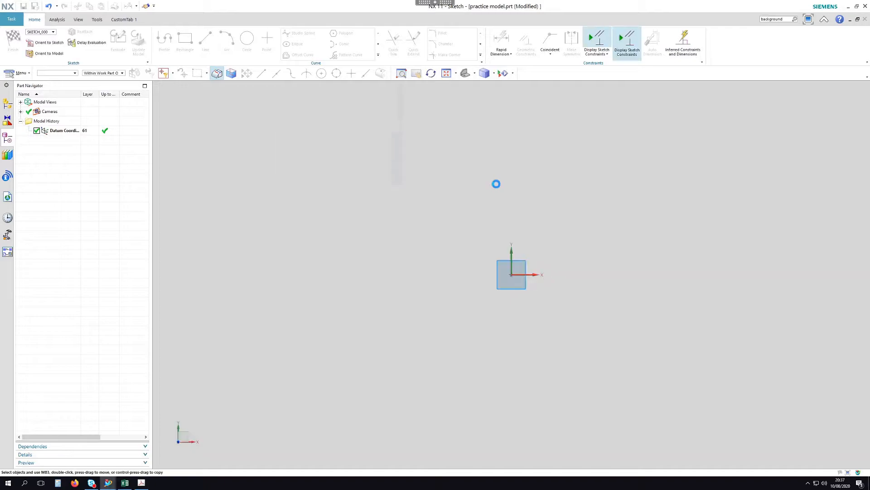
{"action": "left_click", "coordinate": [247, 40]}
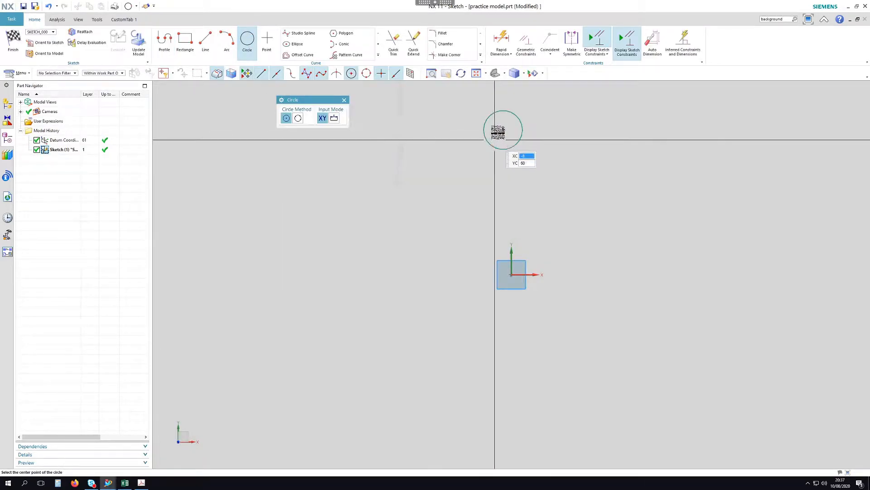
{"action": "left_click", "coordinate": [502, 130]}
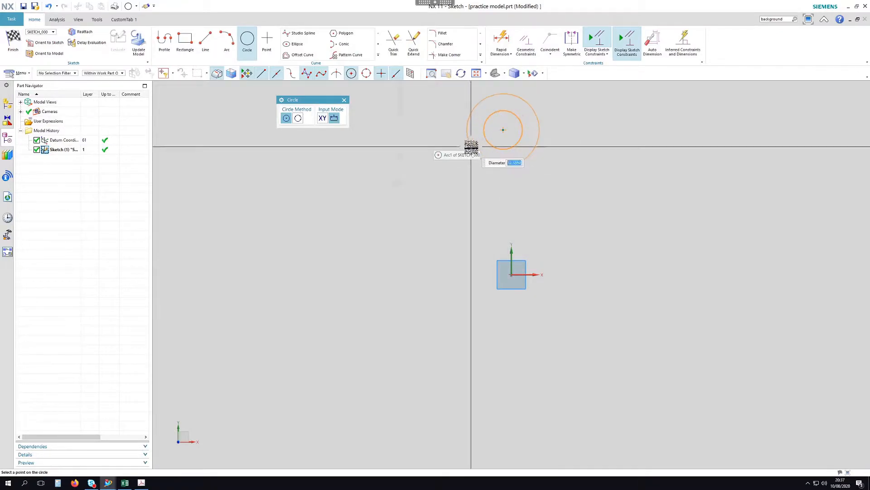
{"action": "left_click", "coordinate": [472, 148]}
{"action": "scroll", "coordinate": [429, 287], "scroll_direction": "down", "scroll_amount": 1}
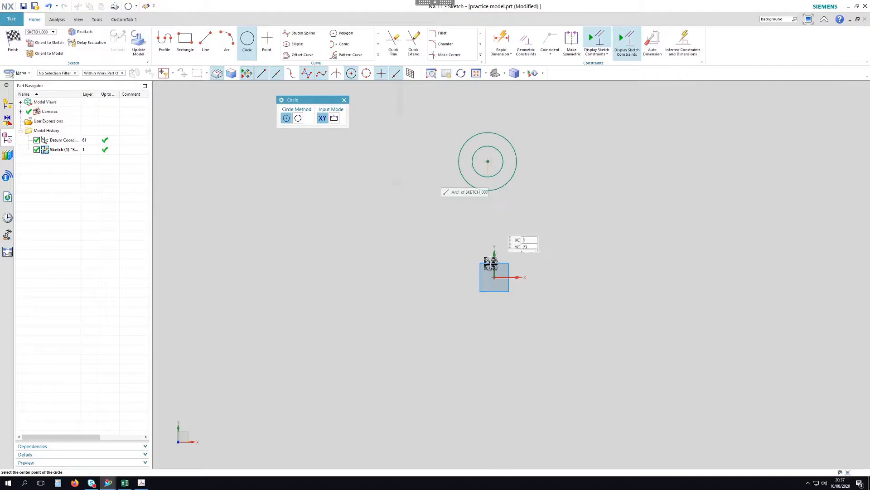
Constrain the circles' centre point onto the vertical datum axis with Point on Curve
{"action": "left_click", "coordinate": [526, 43]}
{"action": "left_click", "coordinate": [304, 124]}
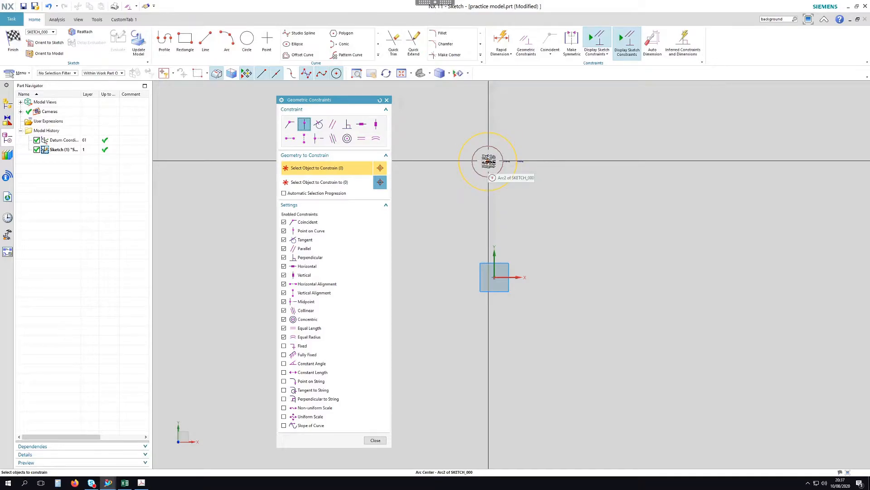
{"action": "left_click", "coordinate": [488, 161]}
{"action": "left_click", "coordinate": [526, 182]}
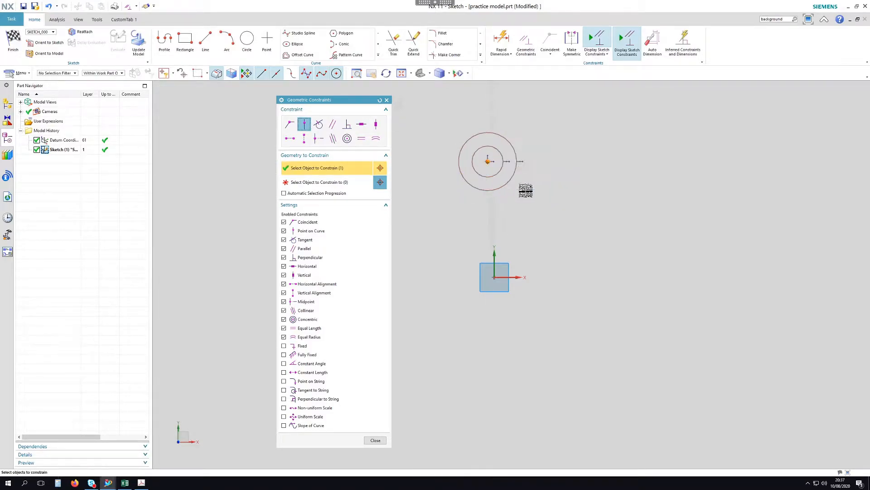
{"action": "middle_click", "coordinate": [497, 251]}
{"action": "left_click", "coordinate": [495, 253]}
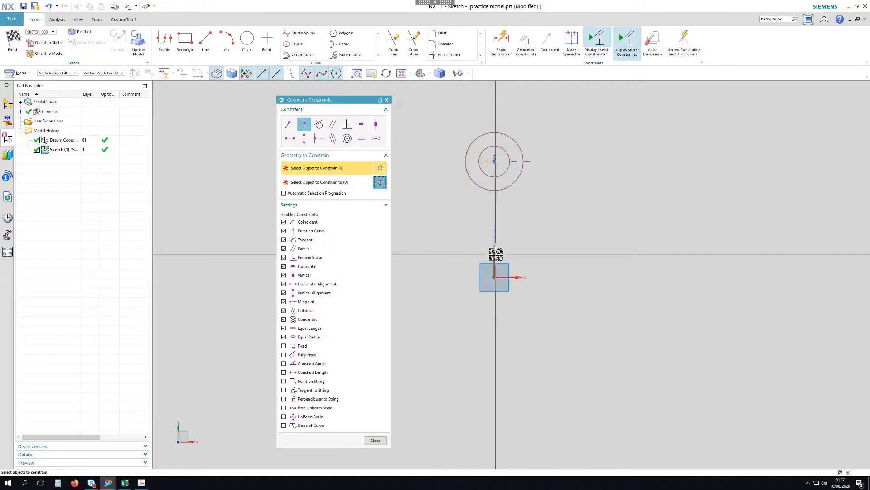
{"action": "left_click", "coordinate": [376, 441]}
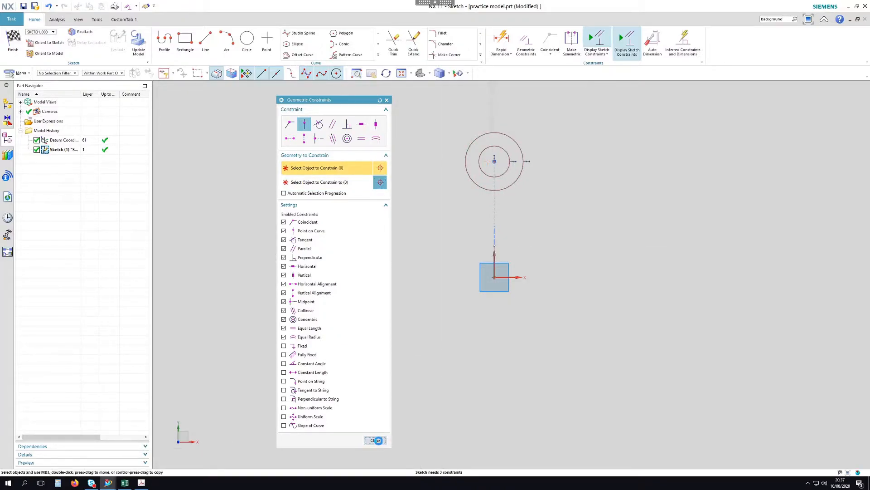
Draw two sloped lines flanking the circles, running from above them down to each side
{"action": "left_click", "coordinate": [205, 41]}
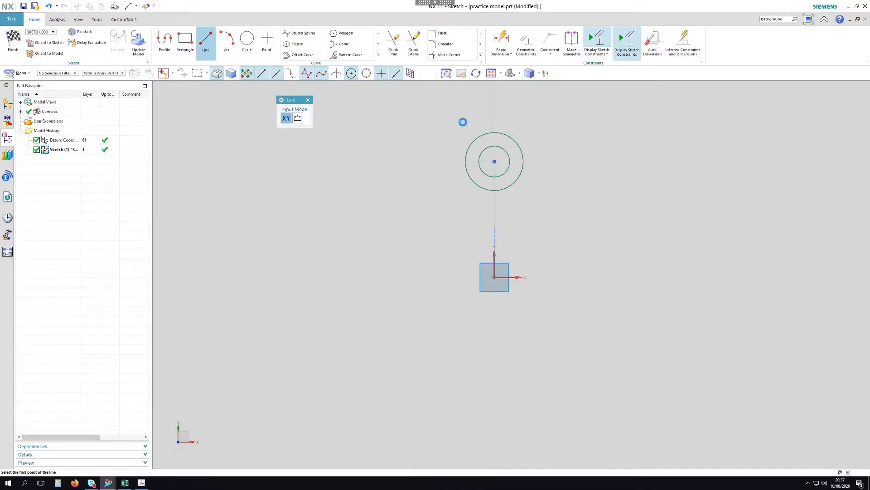
{"action": "left_click", "coordinate": [478, 122]}
{"action": "left_click", "coordinate": [436, 187]}
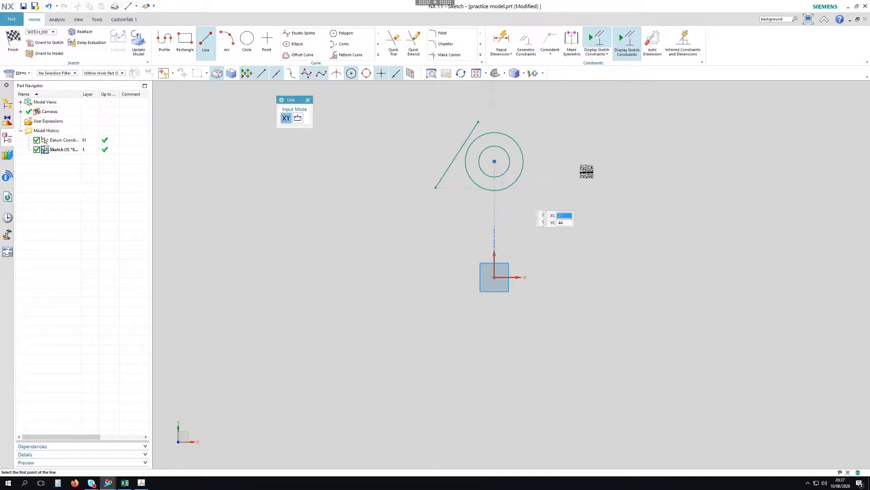
{"action": "left_click", "coordinate": [515, 122]}
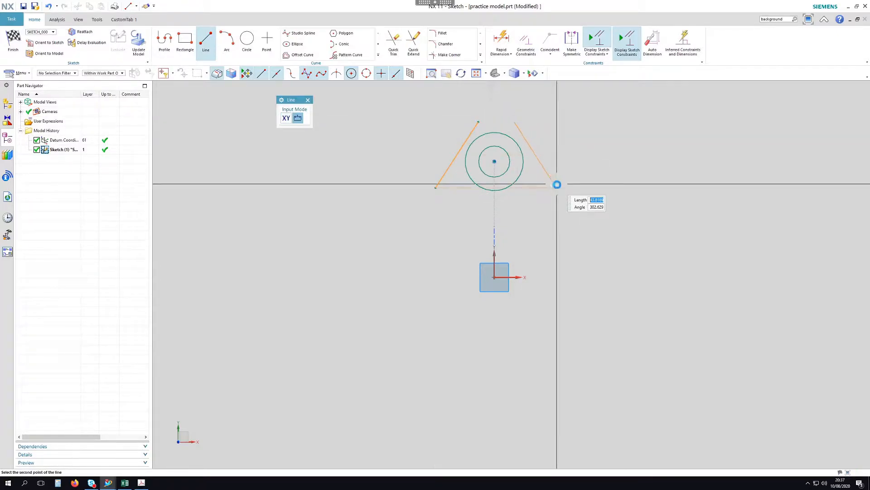
{"action": "left_click", "coordinate": [556, 184]}
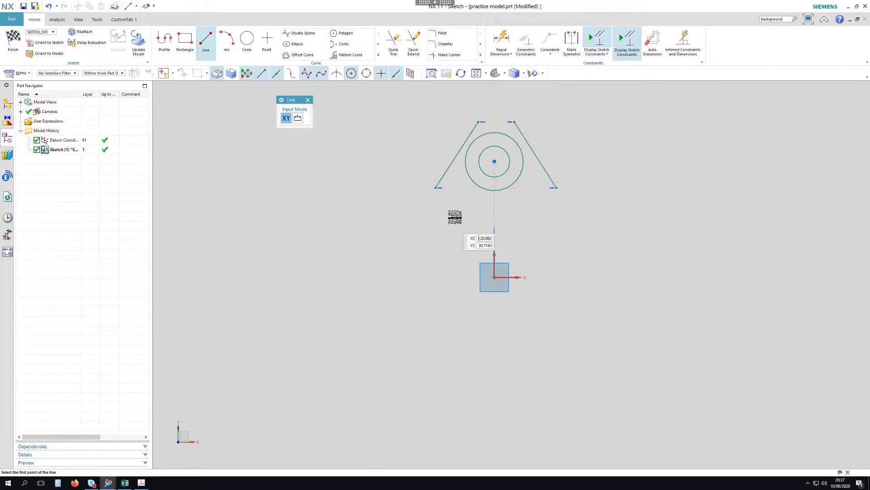
{"action": "key", "text": "Escape"}
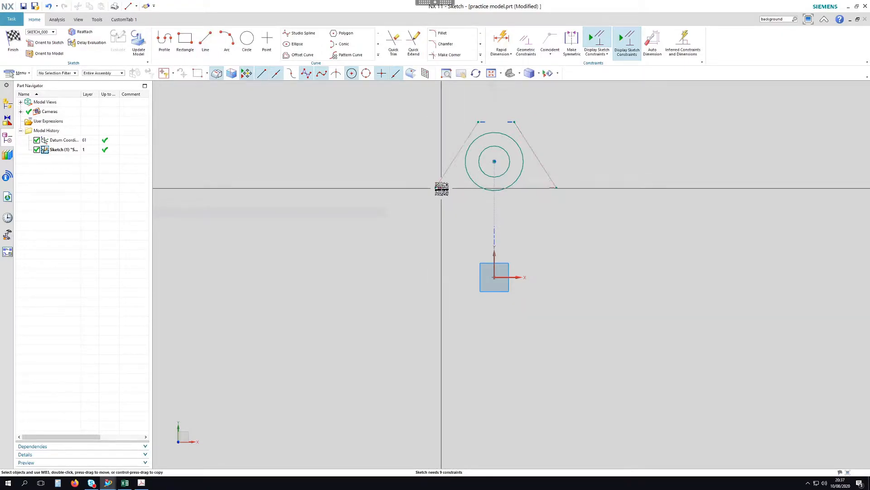
Delete the unwanted Horizontal Alignment constraints at the lower-left corner and top vertex
{"action": "left_click", "coordinate": [442, 188]}
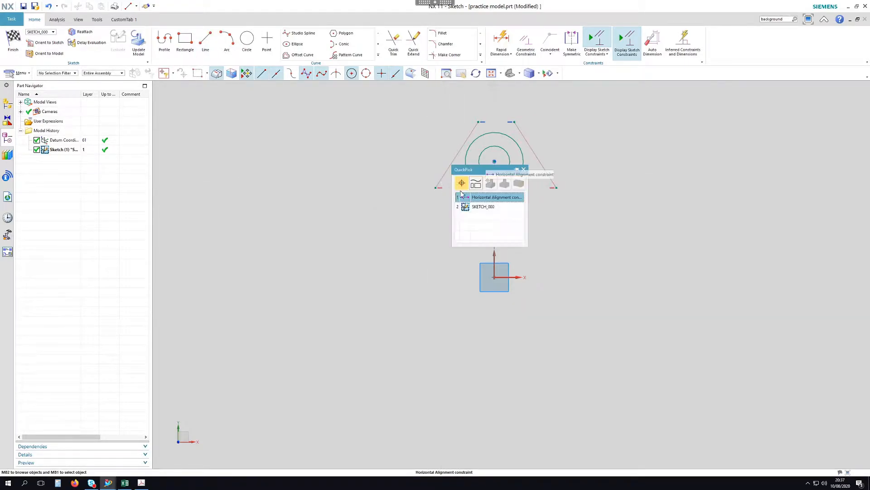
{"action": "left_click", "coordinate": [490, 199]}
{"action": "left_click", "coordinate": [497, 183]}
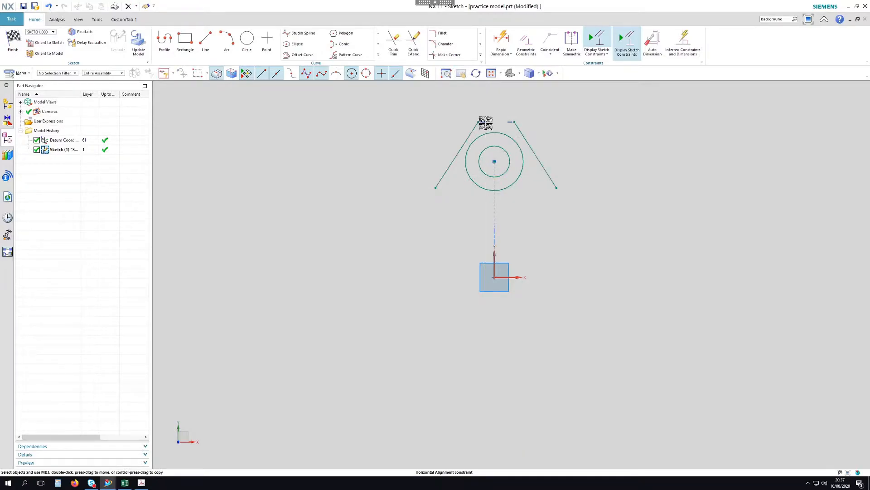
{"action": "left_click", "coordinate": [485, 122]}
{"action": "left_click", "coordinate": [523, 131]}
{"action": "left_click", "coordinate": [539, 117]}
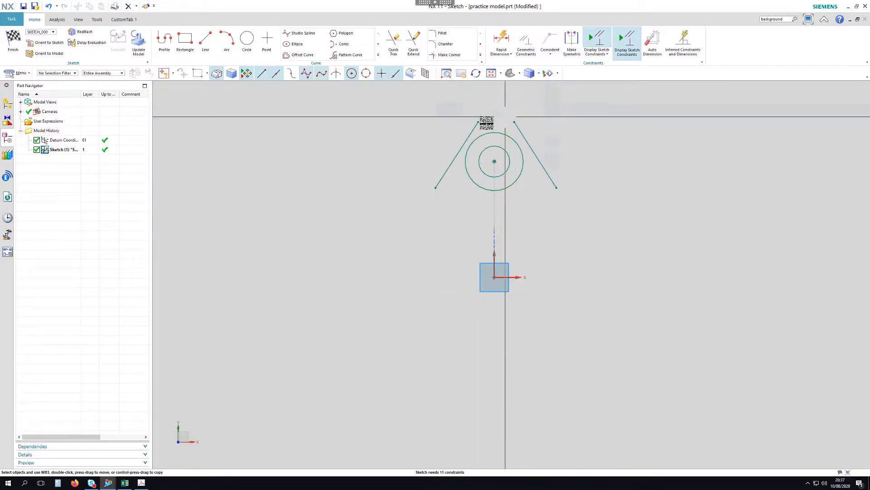
Untick Horizontal and Vertical Alignment in the inferred constraints and dimensions settings
{"action": "left_click", "coordinate": [607, 54]}
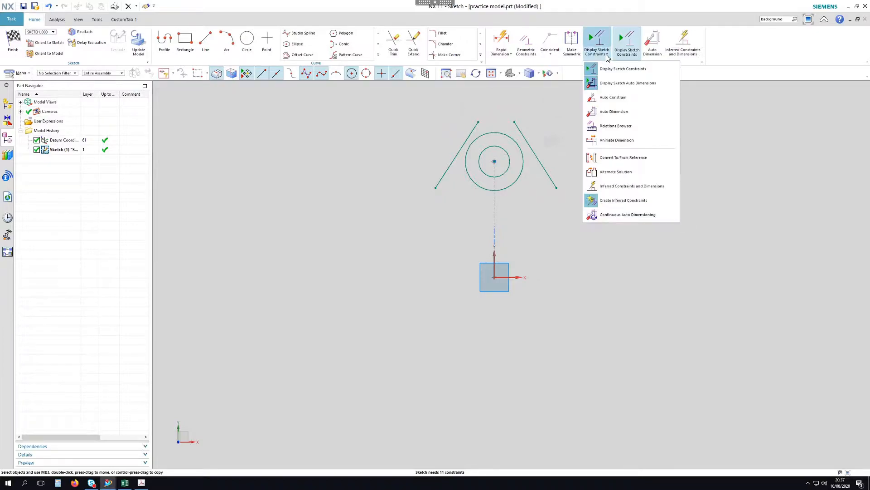
{"action": "left_click", "coordinate": [612, 187]}
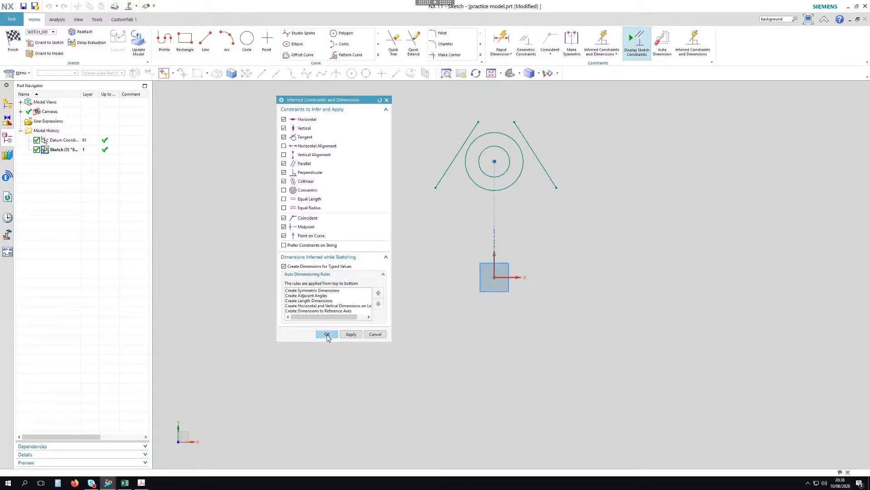
{"action": "left_click", "coordinate": [328, 335]}
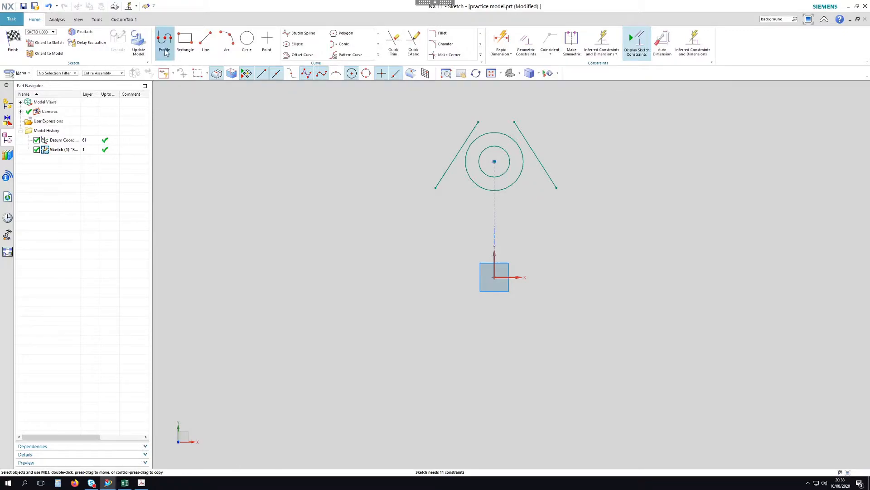
Draw the left side line, base line and right side line as one connected profile
{"action": "left_click", "coordinate": [165, 51]}
{"action": "left_click", "coordinate": [436, 187]}
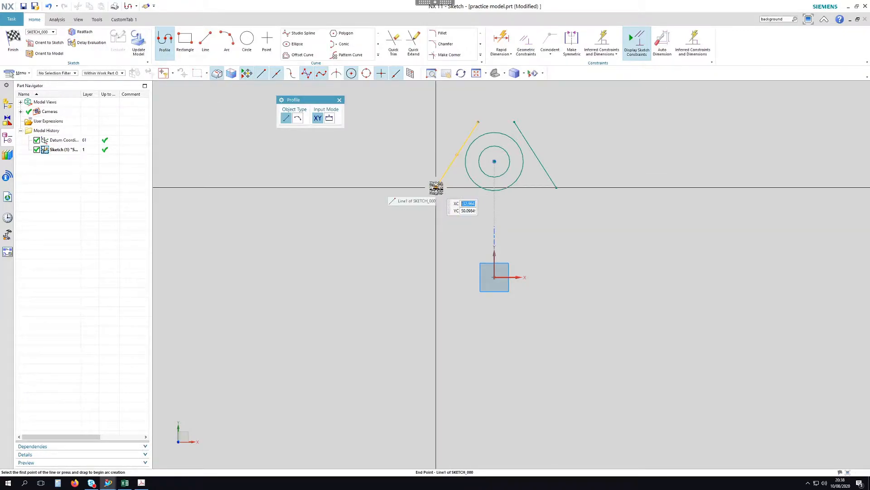
{"action": "left_click", "coordinate": [435, 266]}
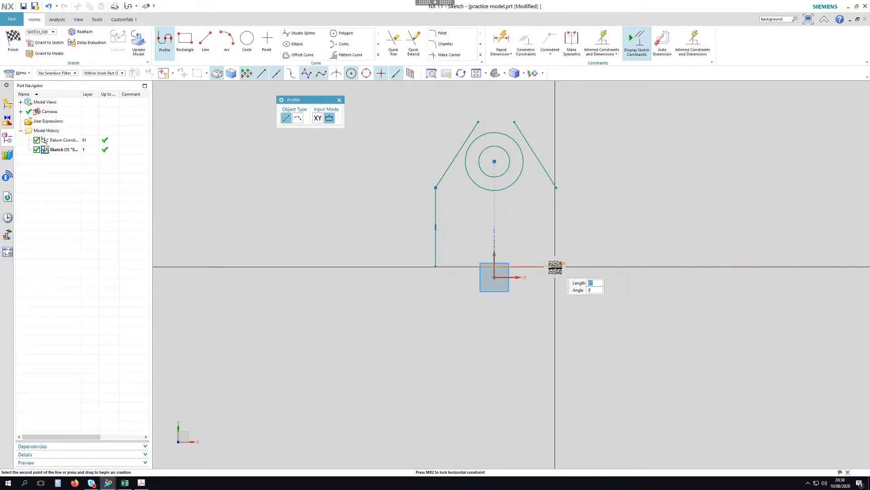
{"action": "left_click", "coordinate": [553, 266]}
{"action": "left_click", "coordinate": [553, 169]}
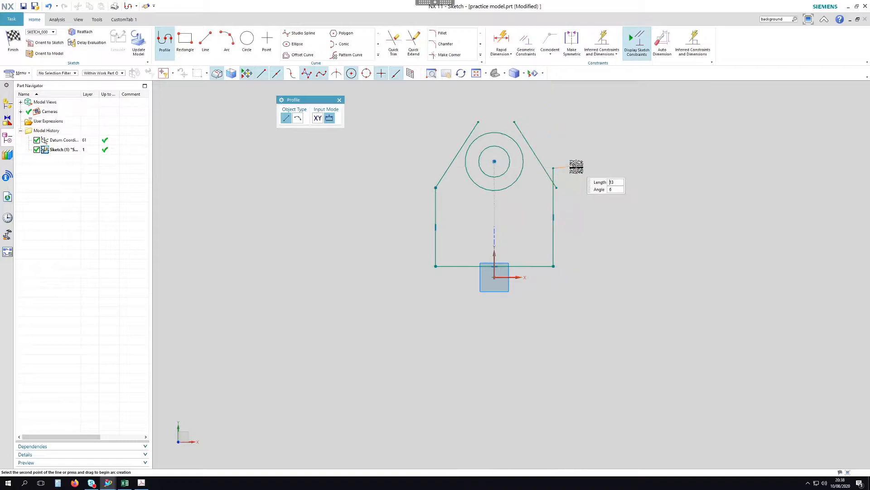
{"action": "key", "text": "Escape"}
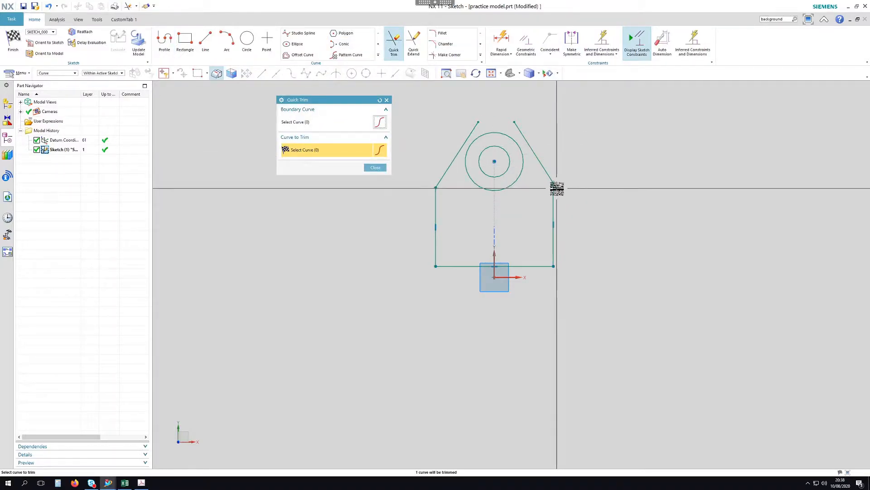
{"action": "key", "text": "Escape"}
{"action": "scroll", "coordinate": [489, 121], "scroll_direction": "up", "scroll_amount": 4}
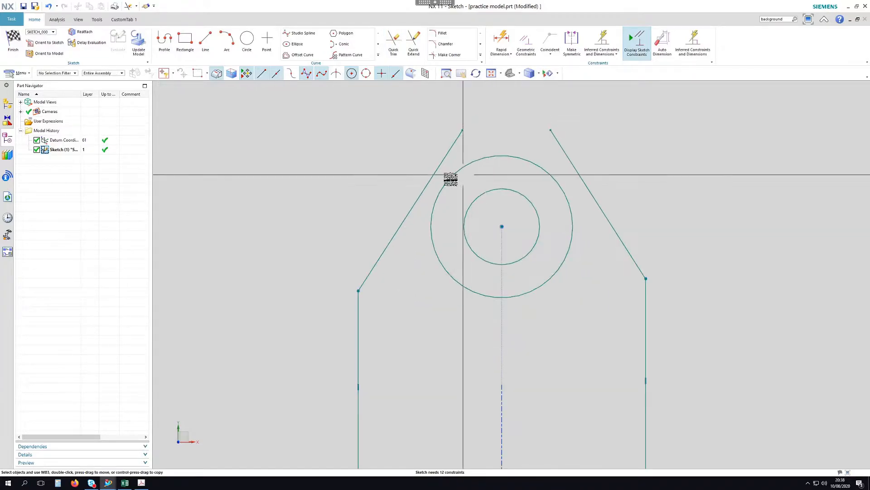
Make both slanted lines tangent to the outer circle
{"action": "key", "text": "c"}
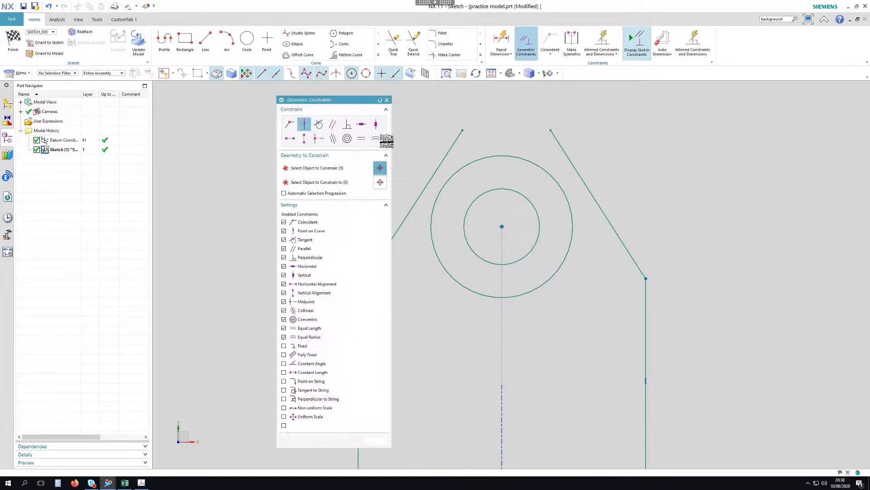
{"action": "left_click_drag", "start_coordinate": [323, 104], "coordinate": [236, 89]}
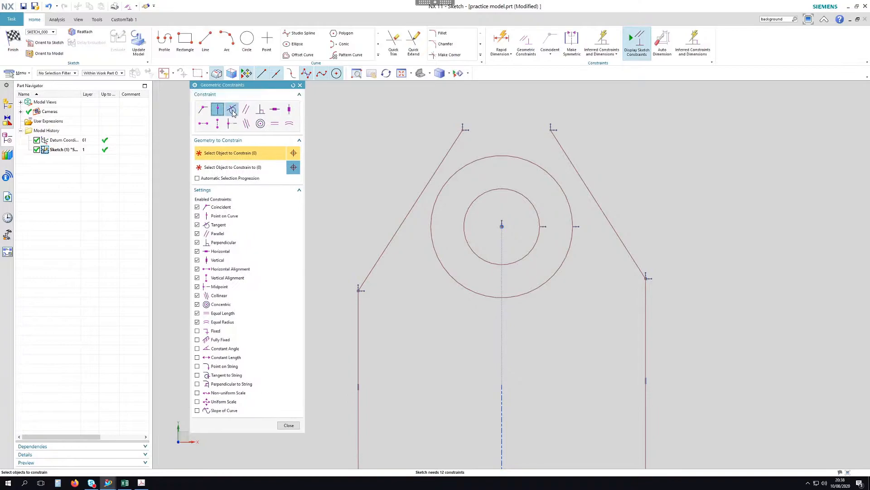
{"action": "left_click", "coordinate": [437, 181]}
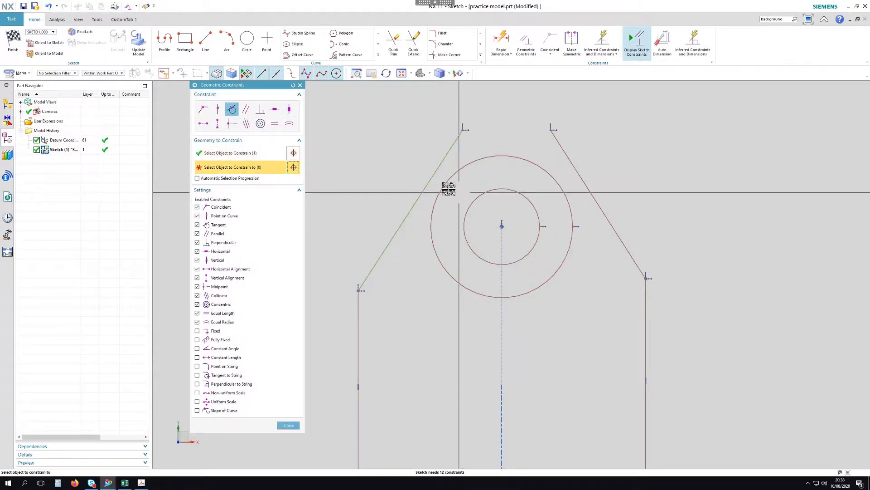
{"action": "left_click", "coordinate": [445, 186]}
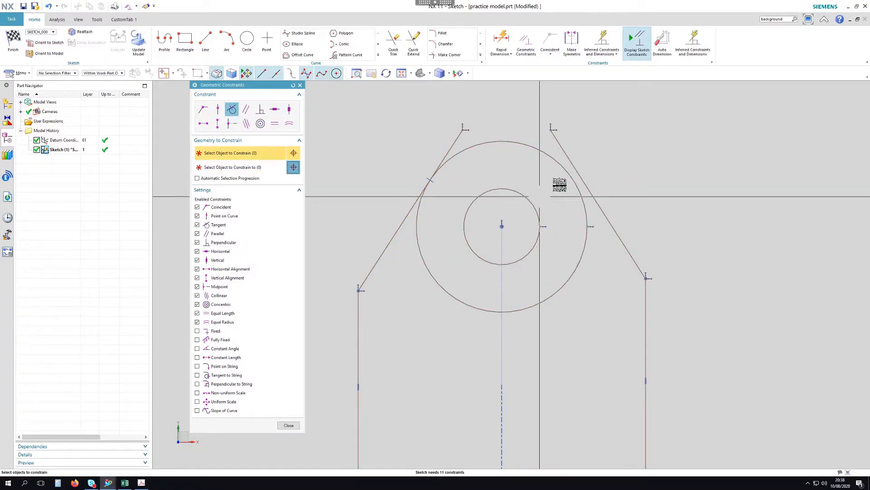
{"action": "left_click", "coordinate": [570, 179]}
{"action": "left_click", "coordinate": [569, 179]}
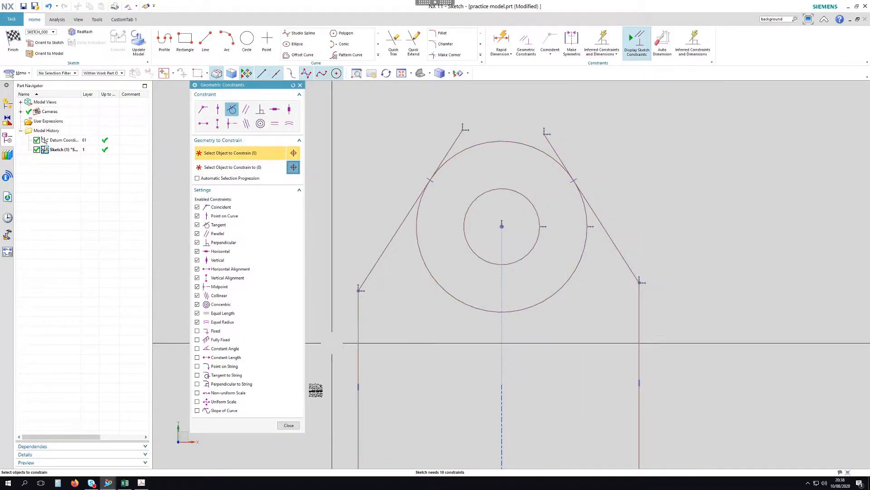
{"action": "left_click", "coordinate": [289, 425]}
{"action": "left_click", "coordinate": [393, 41]}
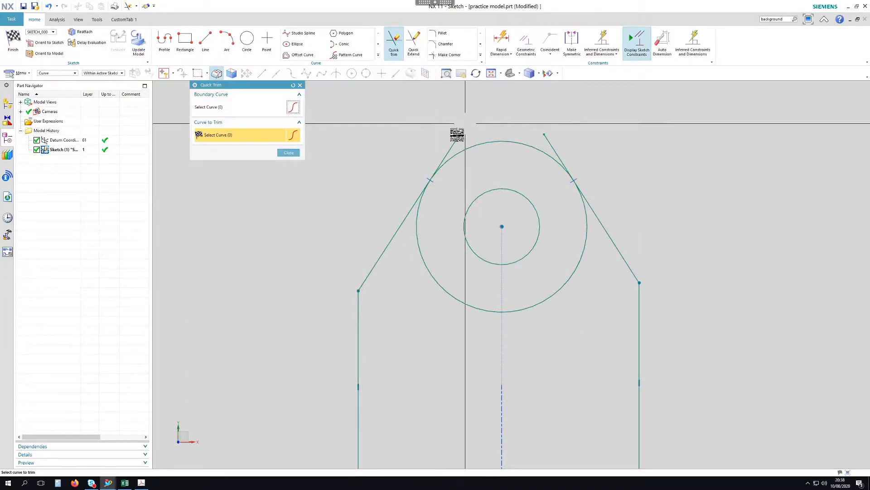
Trim away the outer circle's lower arc
{"action": "left_click", "coordinate": [582, 252]}
{"action": "scroll", "coordinate": [529, 133], "scroll_direction": "down", "scroll_amount": 2}
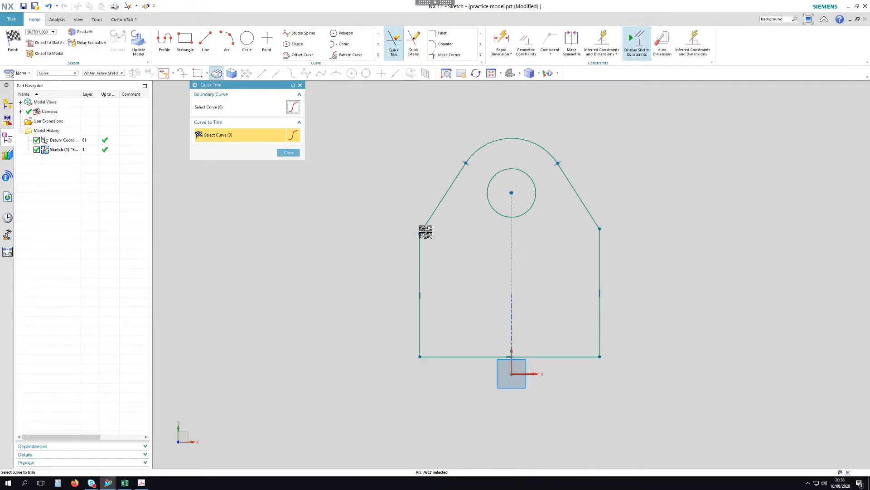
{"action": "left_click", "coordinate": [288, 152]}
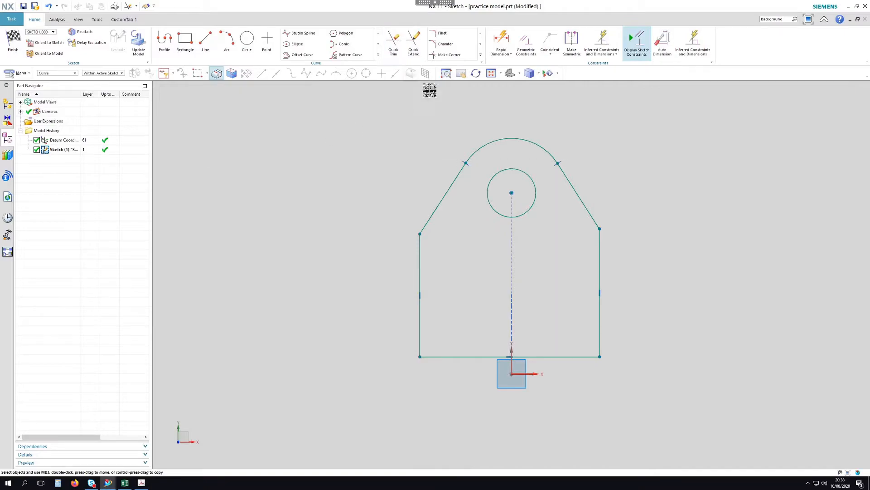
Fillet the left and right corners where the slanted lines meet the side lines
{"action": "left_click", "coordinate": [443, 33]}
{"action": "scroll", "coordinate": [409, 239], "scroll_direction": "up", "scroll_amount": 4}
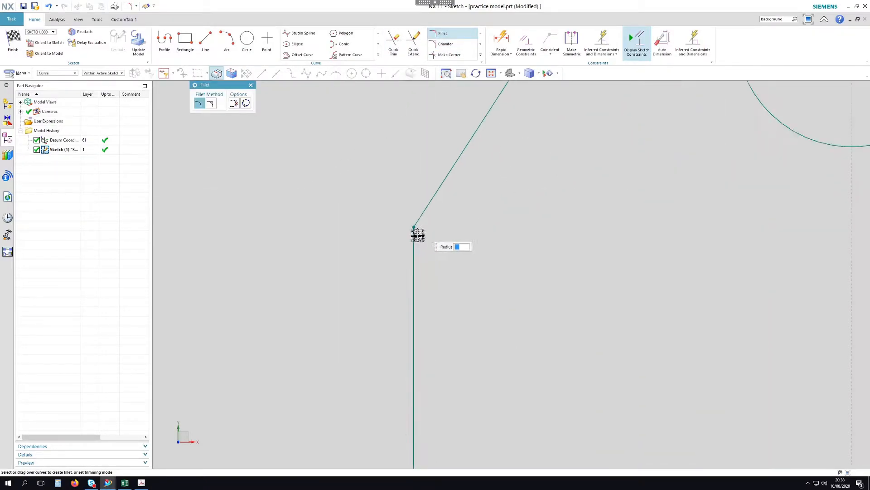
{"action": "left_click", "coordinate": [414, 238]}
{"action": "left_click", "coordinate": [423, 217]}
{"action": "left_click", "coordinate": [424, 226]}
{"action": "scroll", "coordinate": [387, 216], "scroll_direction": "down", "scroll_amount": 5}
{"action": "scroll", "coordinate": [702, 206], "scroll_direction": "up", "scroll_amount": 4}
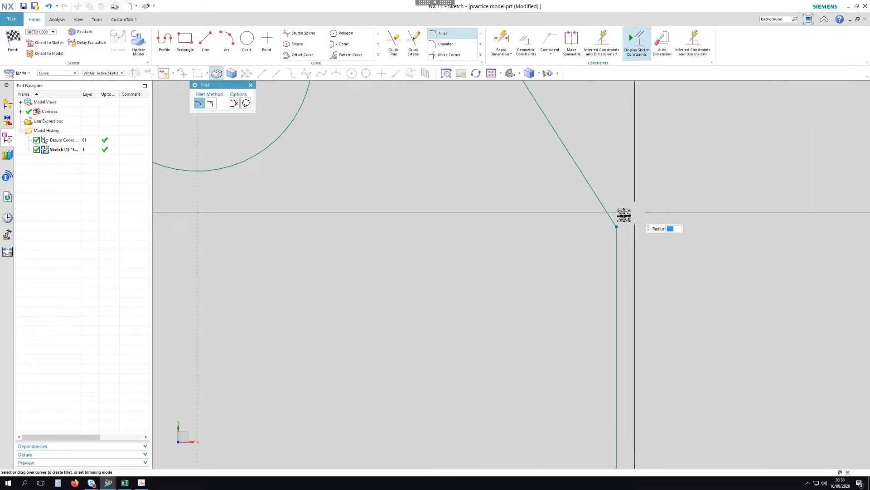
{"action": "left_click", "coordinate": [614, 227]}
{"action": "left_click", "coordinate": [615, 233]}
{"action": "scroll", "coordinate": [657, 224], "scroll_direction": "down", "scroll_amount": 6}
{"action": "scroll", "coordinate": [448, 225], "scroll_direction": "down", "scroll_amount": 2}
{"action": "scroll", "coordinate": [562, 185], "scroll_direction": "up", "scroll_amount": 2}
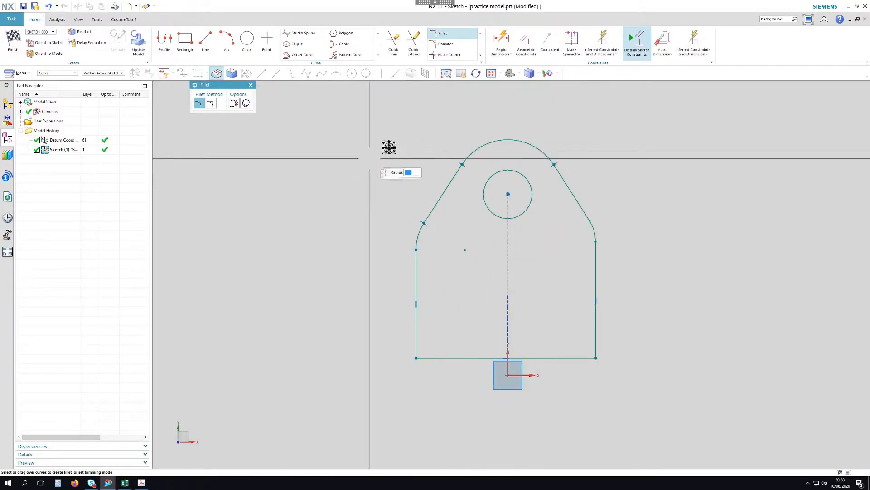
{"action": "middle_click", "coordinate": [389, 146]}
{"action": "left_click", "coordinate": [526, 43]}
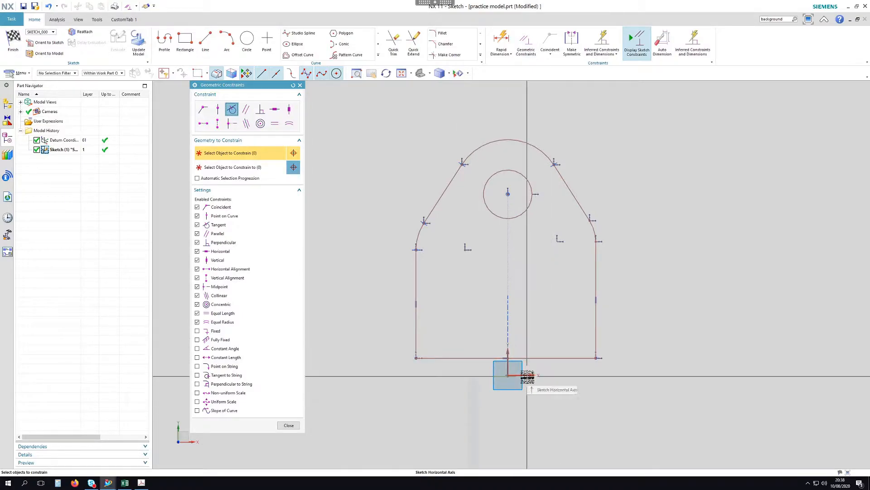
Make the base line collinear with the X axis
{"action": "left_click", "coordinate": [249, 127]}
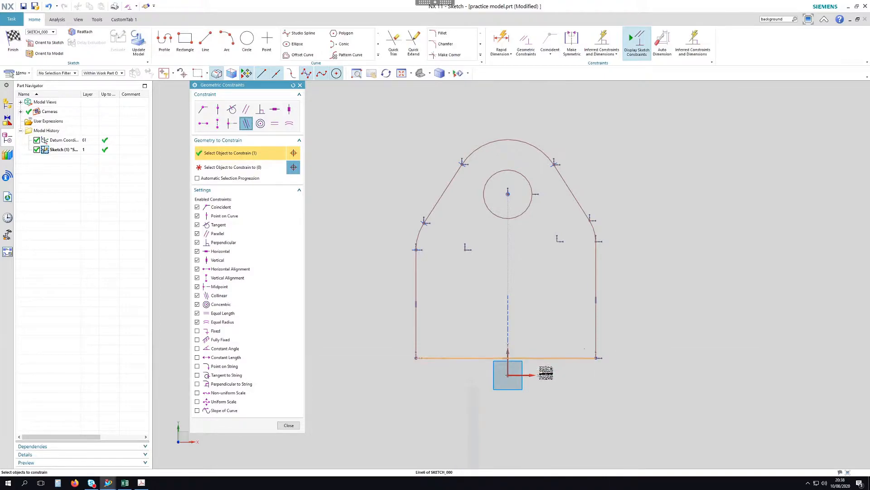
{"action": "left_click", "coordinate": [554, 358]}
{"action": "left_click", "coordinate": [535, 374]}
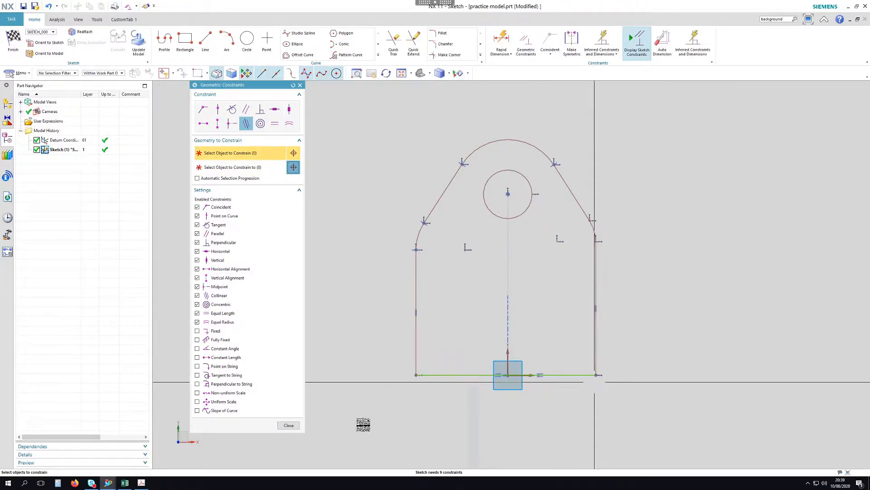
{"action": "left_click", "coordinate": [288, 425]}
Dimension the base width to 80 and the hole centre's height above the base to 80
{"action": "left_click", "coordinate": [502, 40]}
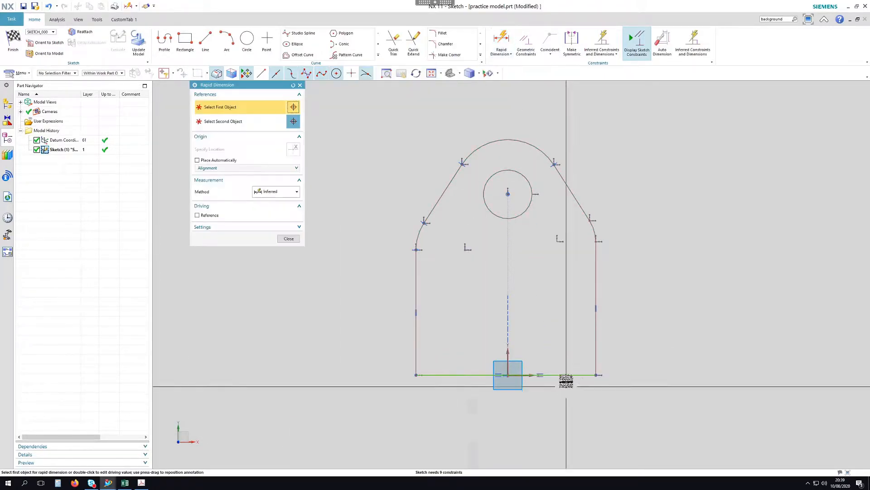
{"action": "left_click", "coordinate": [563, 375]}
{"action": "left_click", "coordinate": [518, 402]}
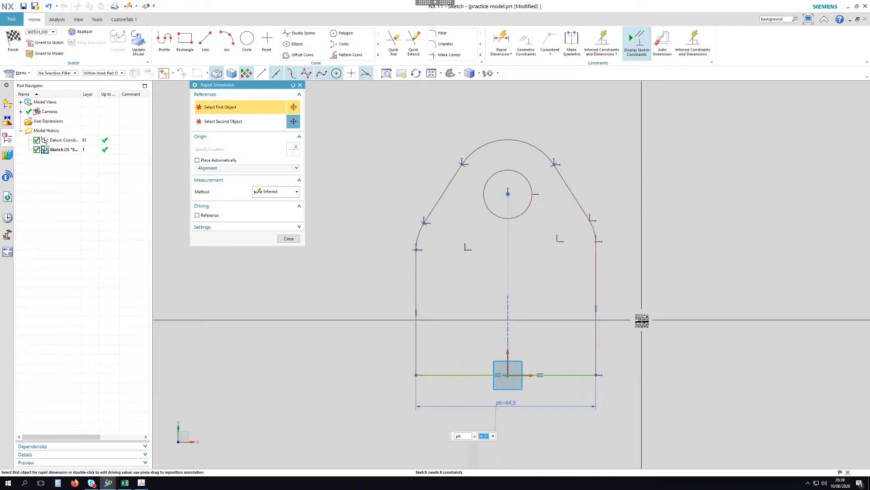
{"action": "key", "text": "Return"}
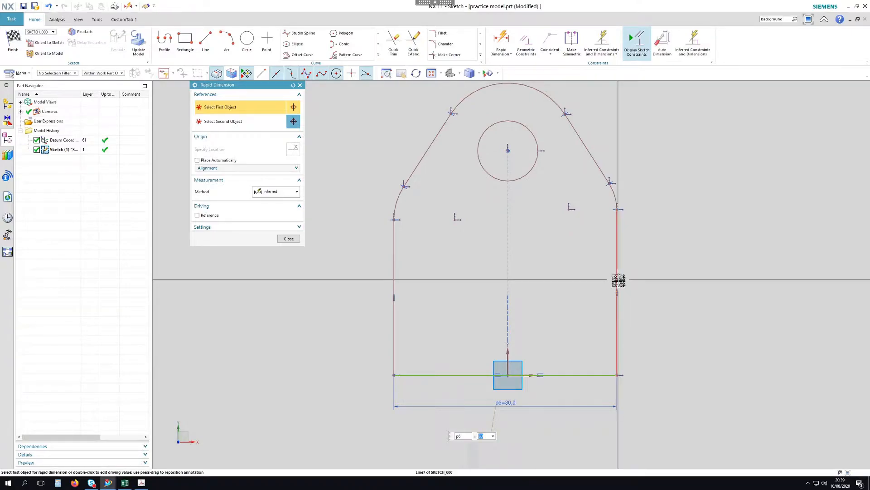
{"action": "left_click", "coordinate": [508, 150]}
{"action": "left_click", "coordinate": [434, 376]}
{"action": "left_click", "coordinate": [337, 268]}
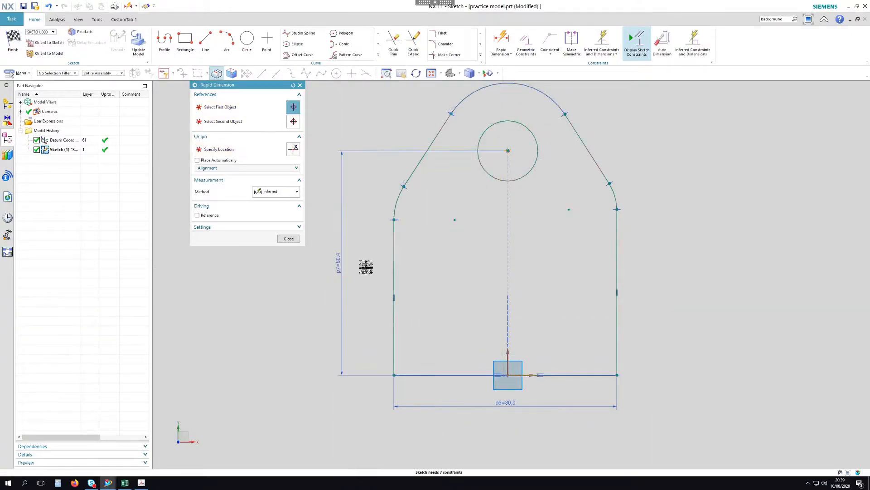
{"action": "type", "text": "80"}
{"action": "key", "text": "Return"}
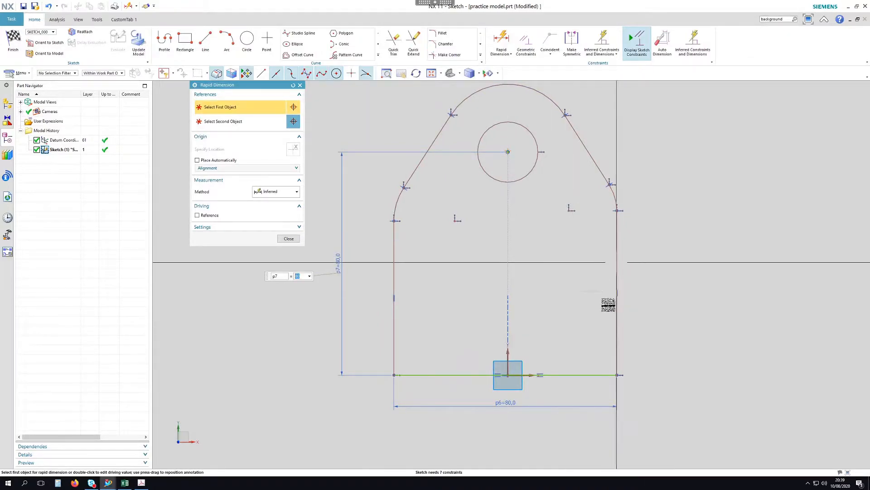
{"action": "scroll", "coordinate": [608, 301], "scroll_direction": "down", "scroll_amount": 1}
Give the top arc a radius dimension of 20
{"action": "left_click", "coordinate": [283, 192]}
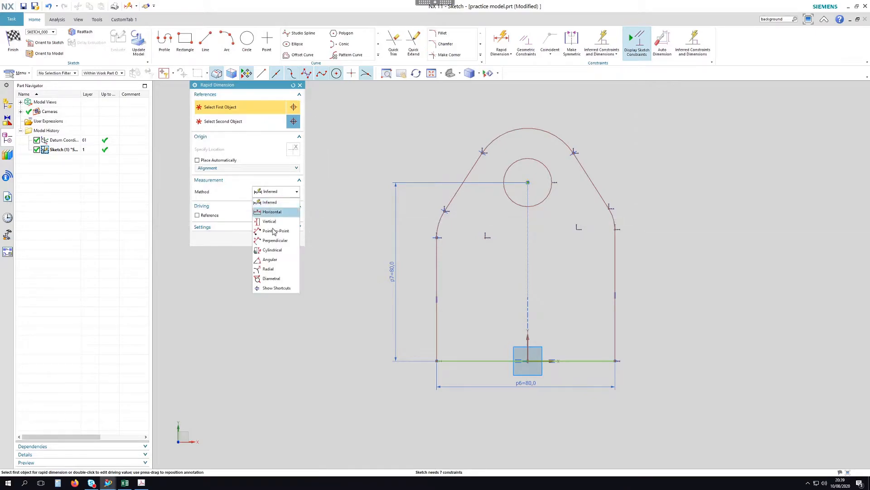
{"action": "left_click", "coordinate": [269, 269]}
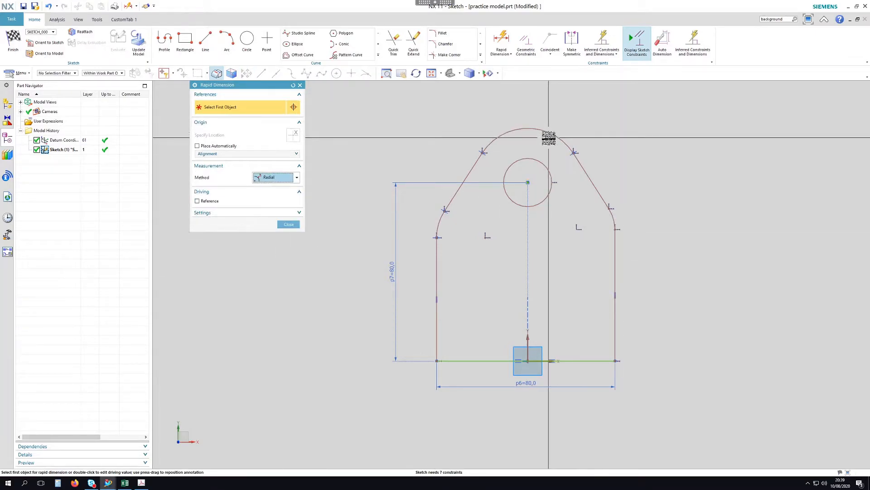
{"action": "left_click", "coordinate": [563, 113]}
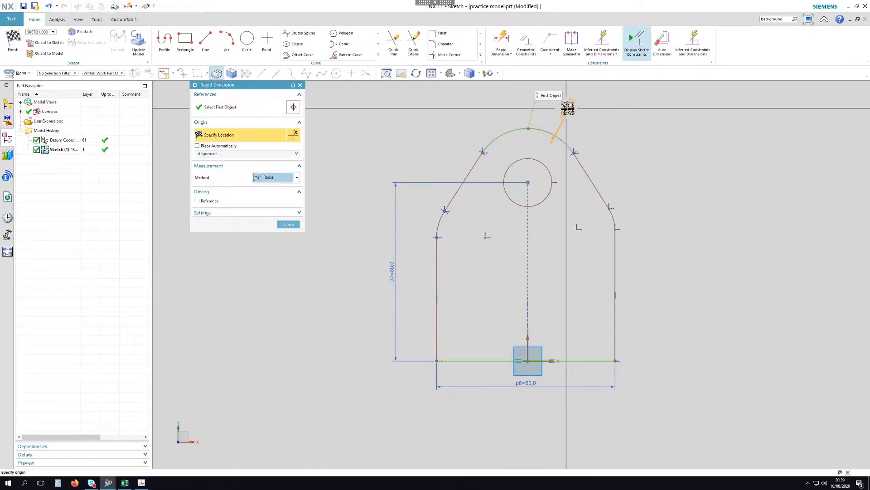
{"action": "left_click", "coordinate": [606, 116]}
{"action": "type", "text": "20"}
{"action": "key", "text": "Return"}
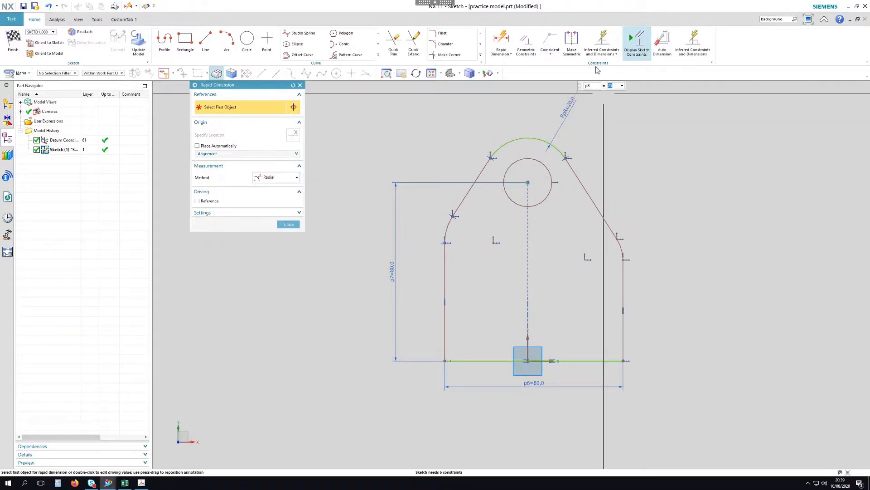
{"action": "scroll", "coordinate": [513, 281], "scroll_direction": "up", "scroll_amount": 1}
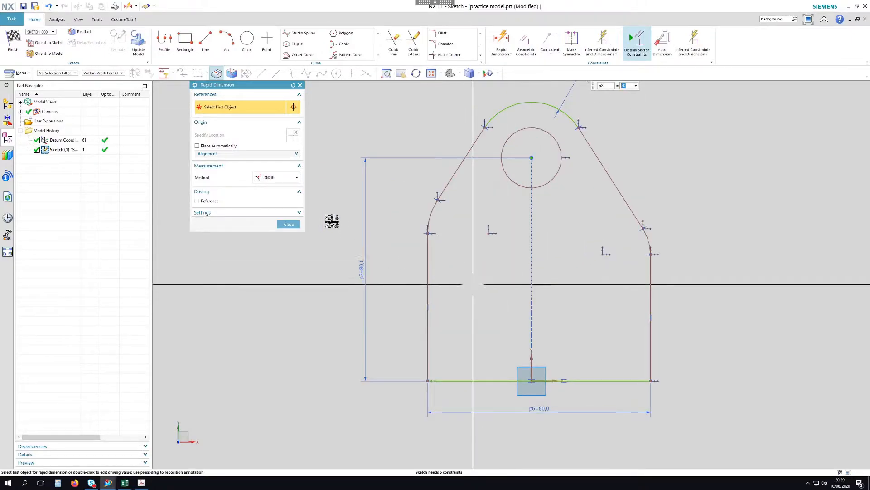
Dimension the vertical axis to the lower-left corner as p6/2, centring the profile
{"action": "left_click", "coordinate": [291, 177]}
{"action": "left_click", "coordinate": [271, 187]}
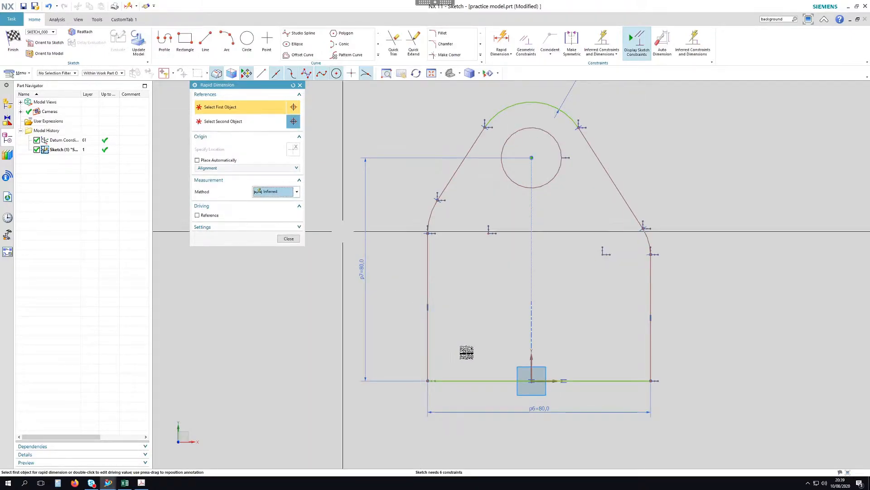
{"action": "left_click", "coordinate": [533, 360]}
{"action": "left_click", "coordinate": [427, 380]}
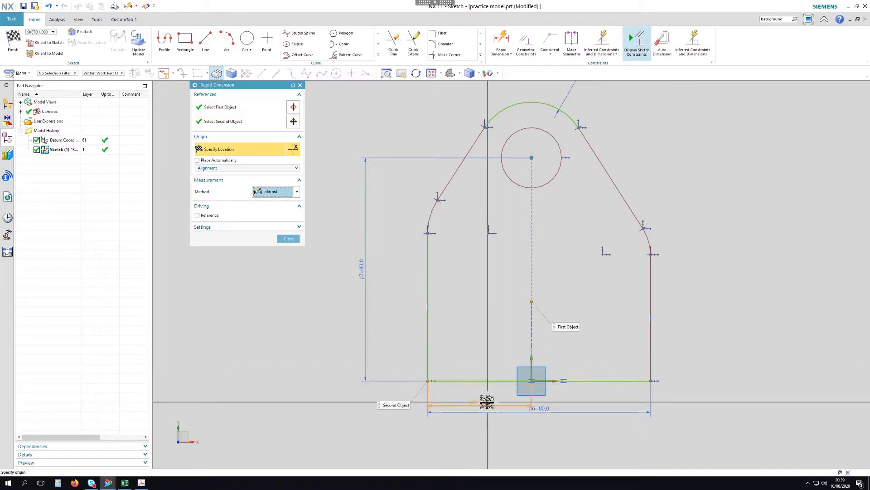
{"action": "left_click", "coordinate": [481, 399]}
{"action": "type", "text": "p6/2"}
{"action": "key", "text": "Return"}
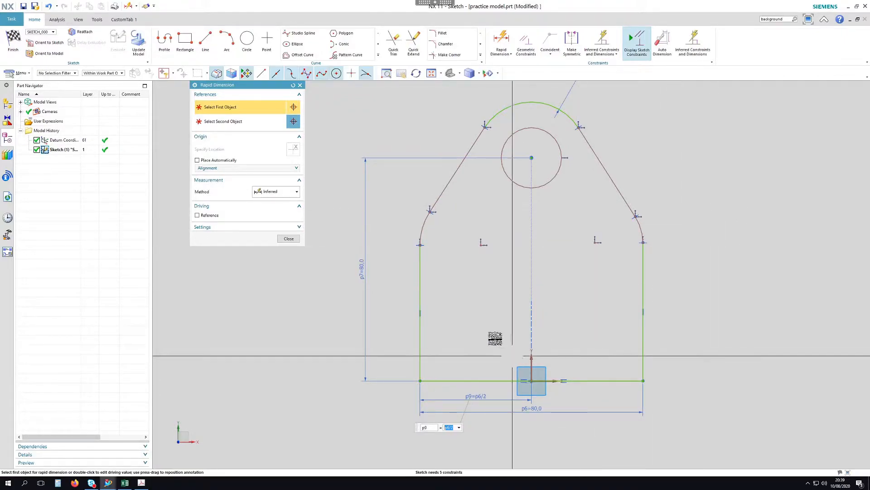
{"action": "scroll", "coordinate": [495, 338], "scroll_direction": "down", "scroll_amount": 3}
Set the right corner fillet radius to 20 and make the left fillet equal radius
{"action": "left_click", "coordinate": [274, 192]}
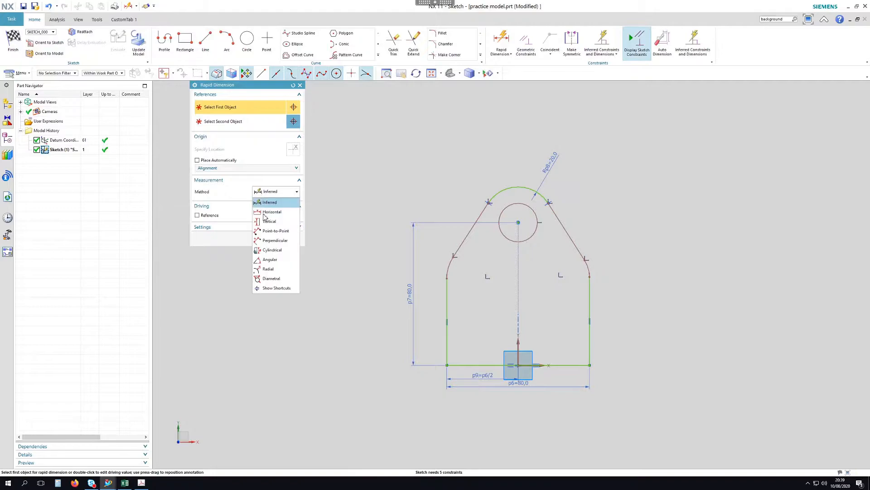
{"action": "left_click", "coordinate": [274, 271]}
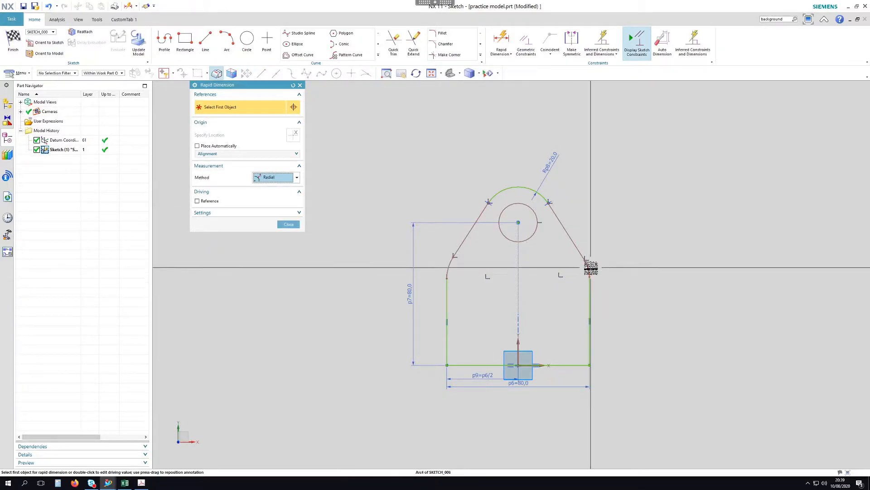
{"action": "left_click", "coordinate": [586, 265]}
{"action": "left_click", "coordinate": [656, 239]}
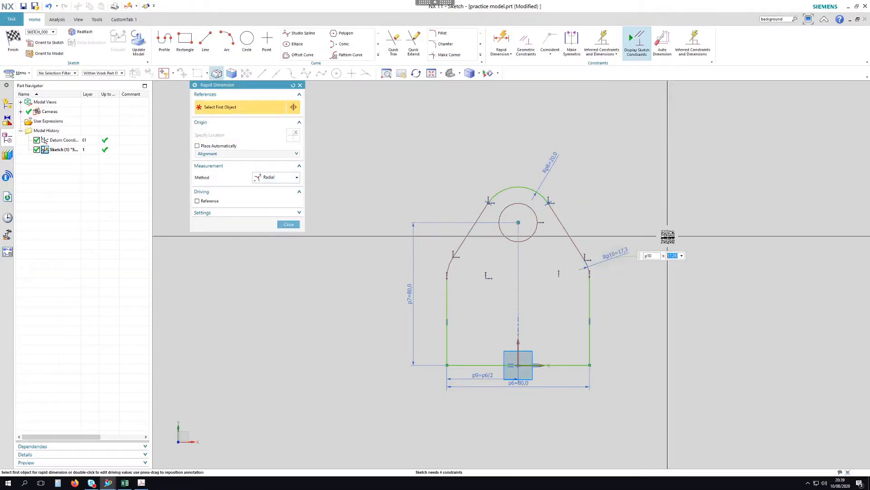
{"action": "key", "text": "Return"}
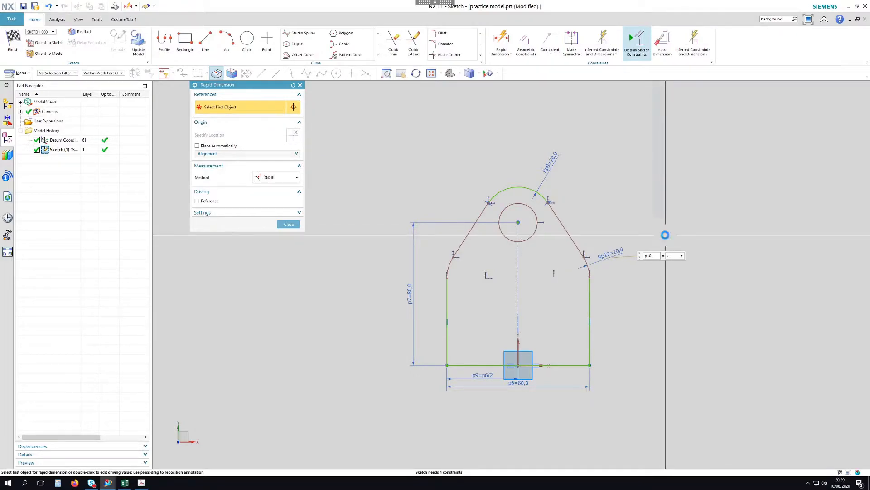
{"action": "key", "text": "Escape"}
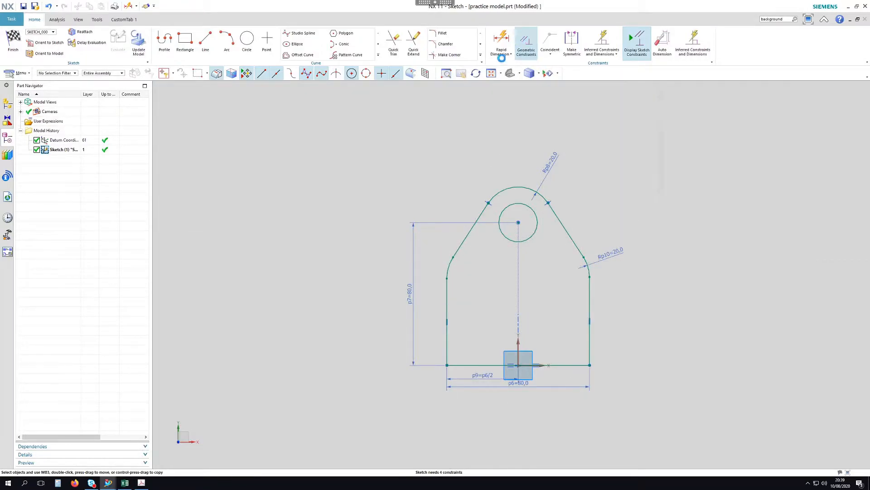
{"action": "left_click", "coordinate": [526, 43]}
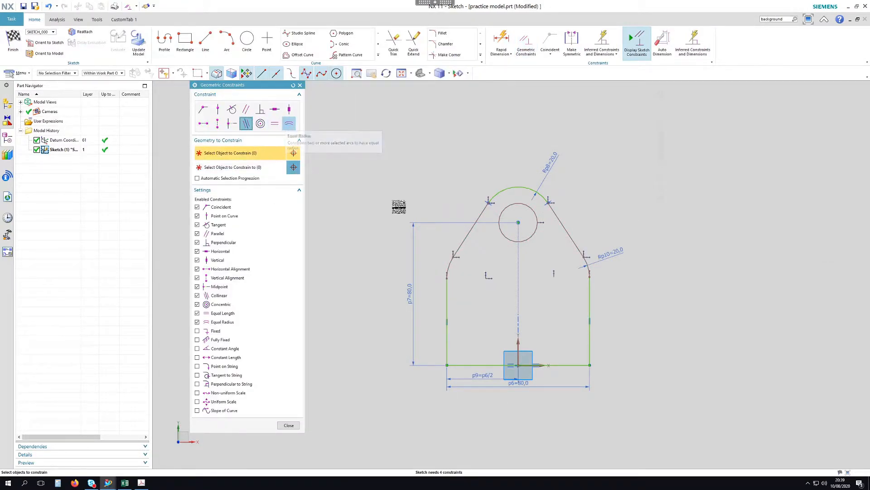
{"action": "left_click", "coordinate": [585, 258]}
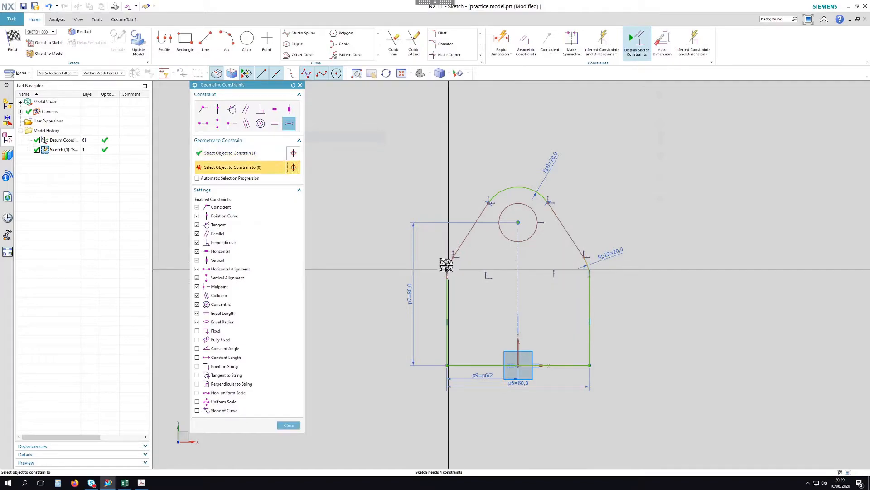
{"action": "left_click", "coordinate": [449, 262]}
{"action": "left_click", "coordinate": [289, 425]}
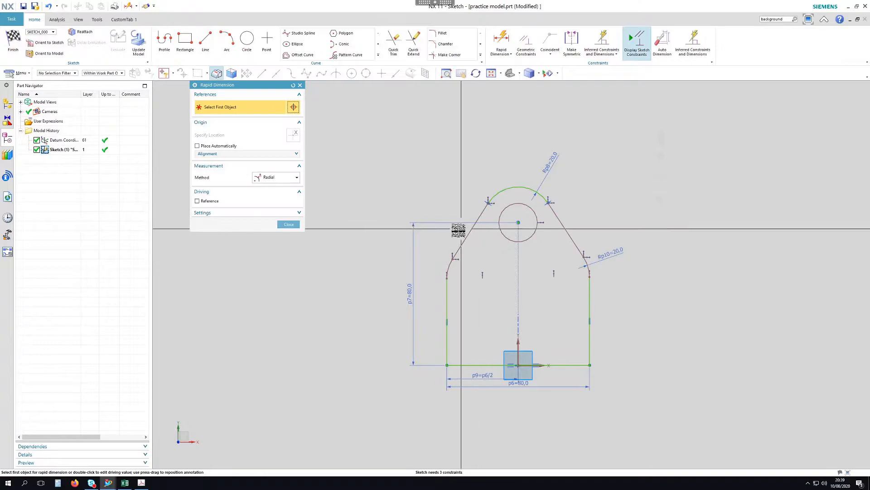
{"action": "scroll", "coordinate": [459, 231], "scroll_direction": "up", "scroll_amount": 5}
Dimension the left slant angle to 40° from the left vertical side
{"action": "scroll", "coordinate": [390, 203], "scroll_direction": "down", "scroll_amount": 1}
{"action": "left_click", "coordinate": [281, 177]}
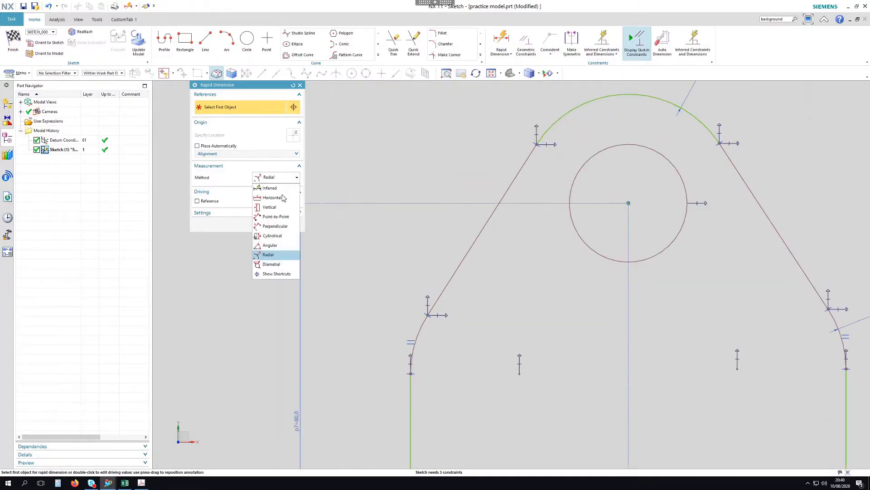
{"action": "left_click", "coordinate": [277, 249]}
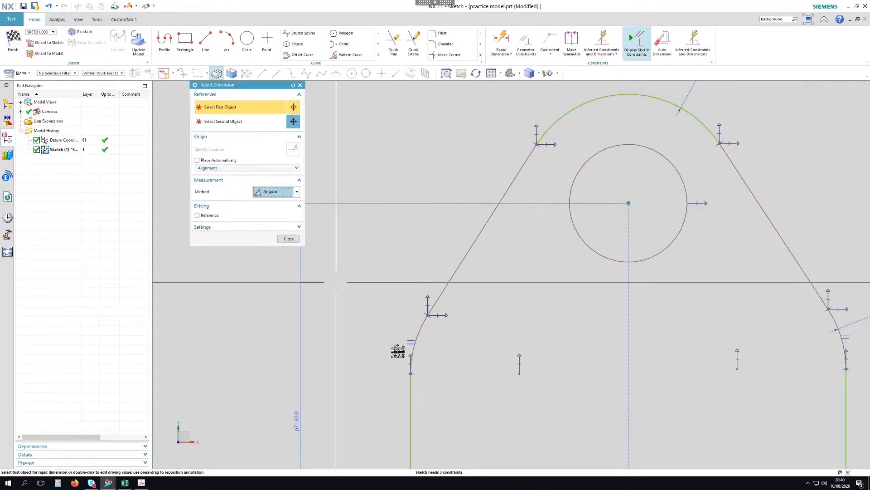
{"action": "left_click", "coordinate": [410, 420]}
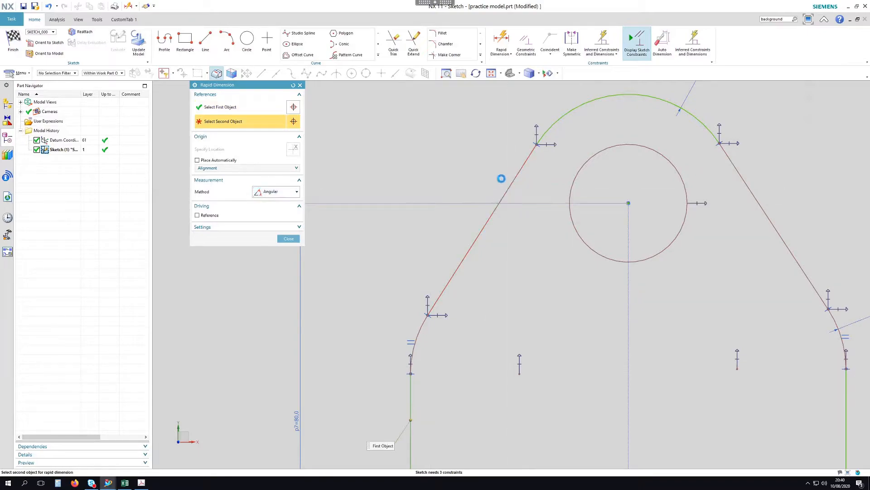
{"action": "left_click", "coordinate": [504, 181]}
{"action": "left_click", "coordinate": [498, 134]}
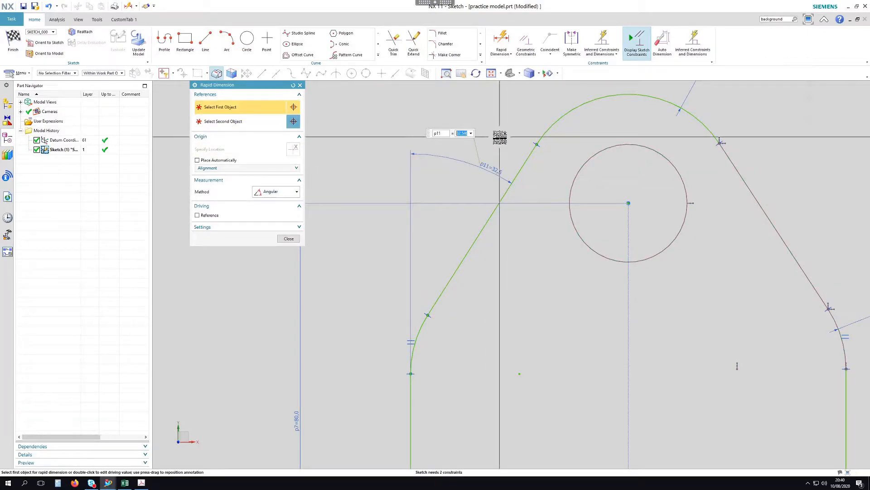
{"action": "key", "text": "Return"}
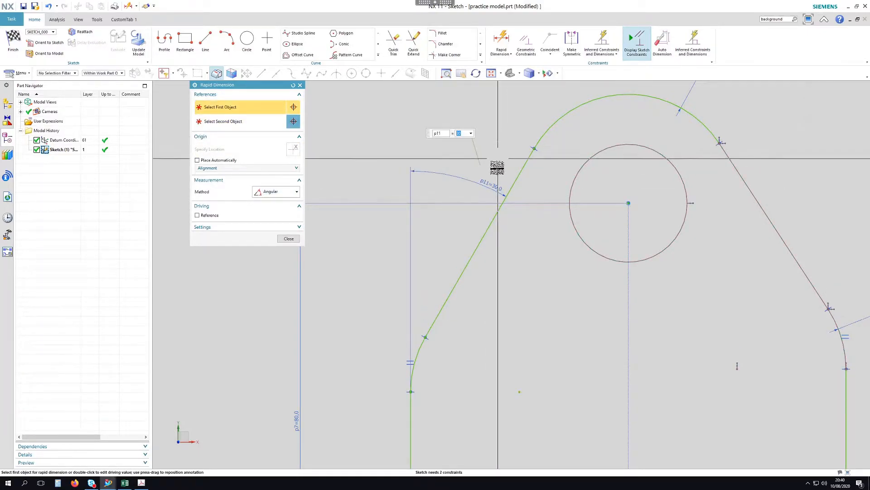
{"action": "scroll", "coordinate": [497, 167], "scroll_direction": "down", "scroll_amount": 2}
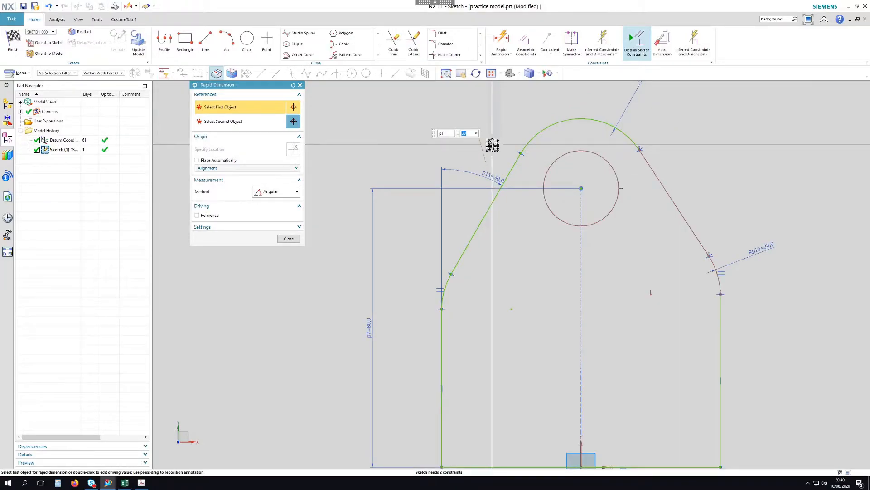
{"action": "type", "text": "40"}
{"action": "key", "text": "Return"}
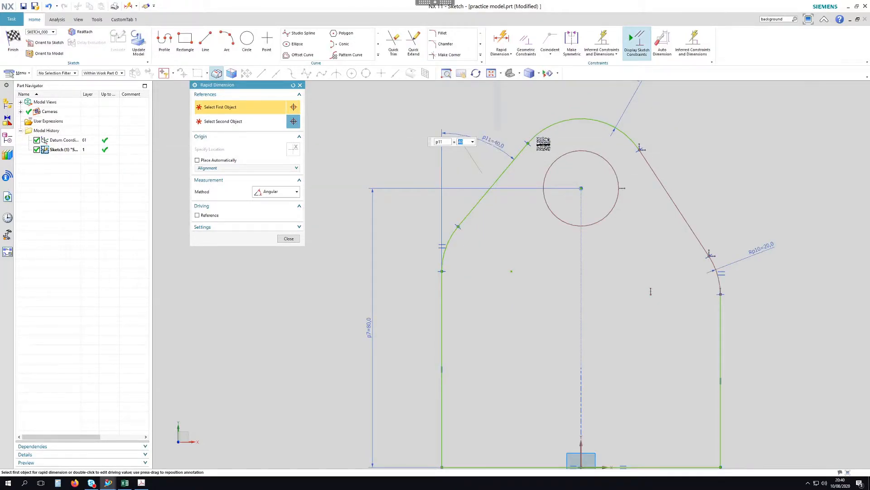
Dimension the right slant angle as p11 so both sides match
{"action": "left_click", "coordinate": [723, 243]}
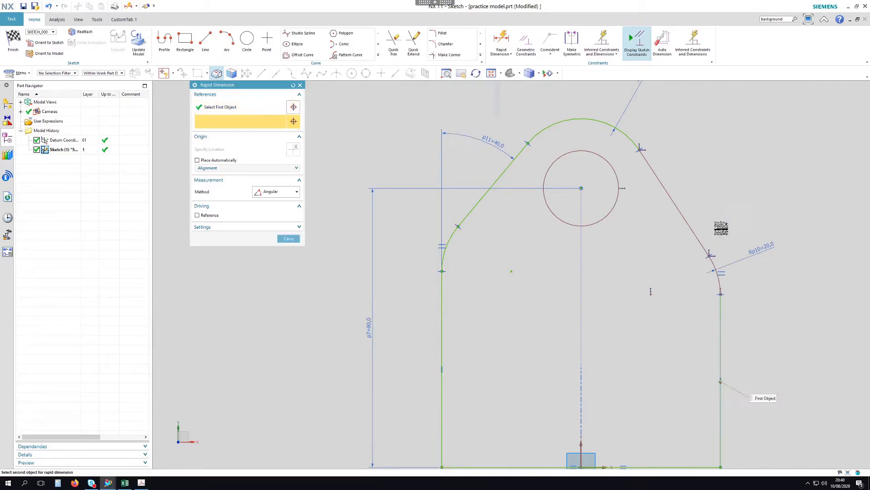
{"action": "left_click", "coordinate": [657, 177]}
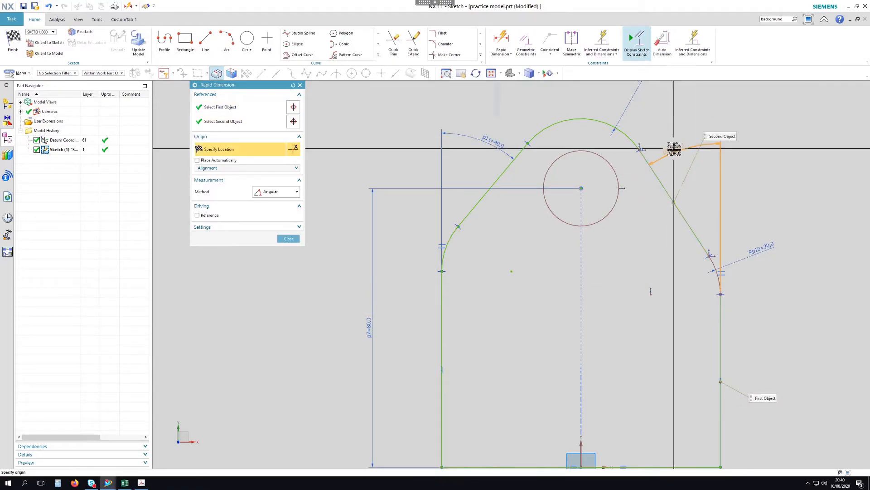
{"action": "left_click", "coordinate": [674, 149]}
{"action": "type", "text": "p10"}
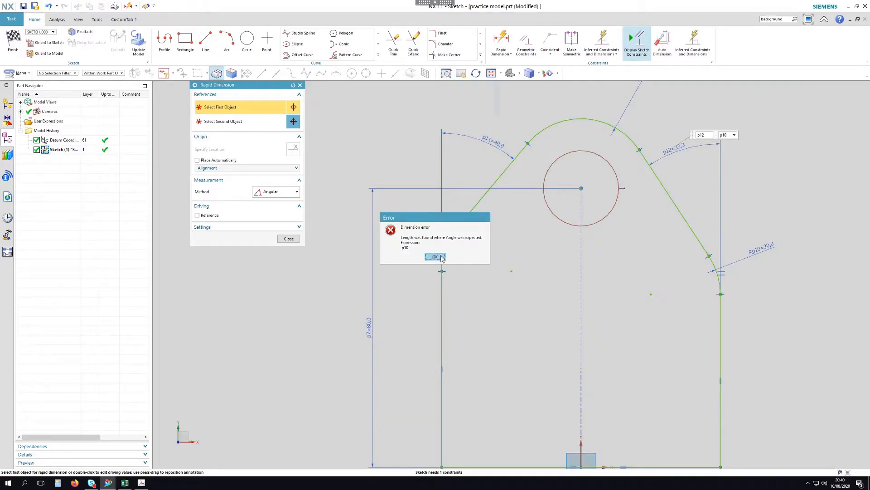
{"action": "left_click", "coordinate": [435, 257]}
{"action": "type", "text": "p11"}
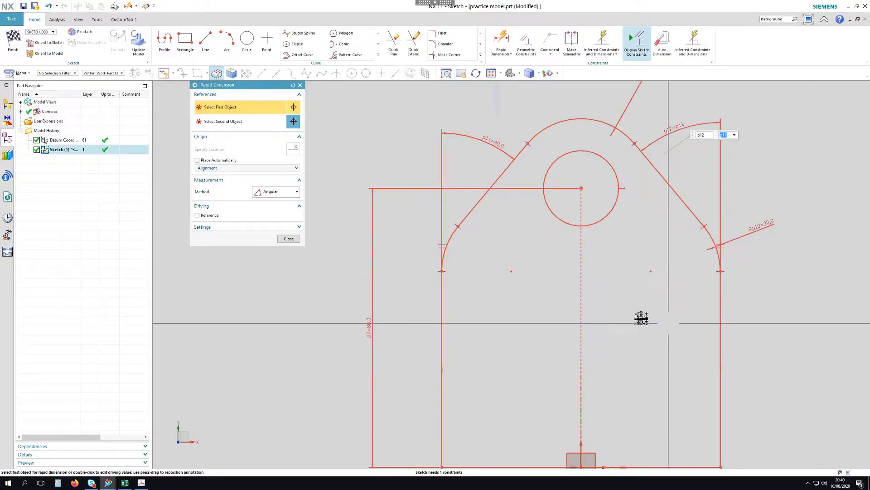
{"action": "key", "text": "Return"}
{"action": "scroll", "coordinate": [579, 233], "scroll_direction": "down", "scroll_amount": 3}
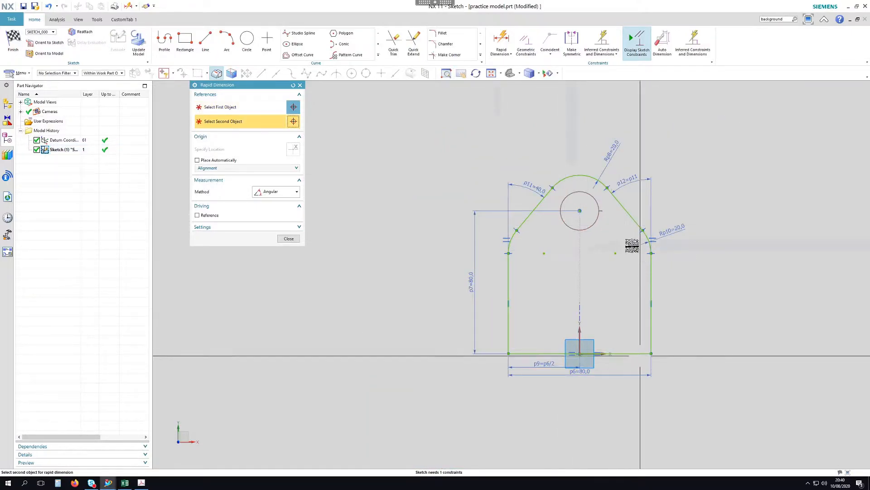
Give the hole circle a diameter dimension of 16
{"action": "left_click", "coordinate": [274, 192]}
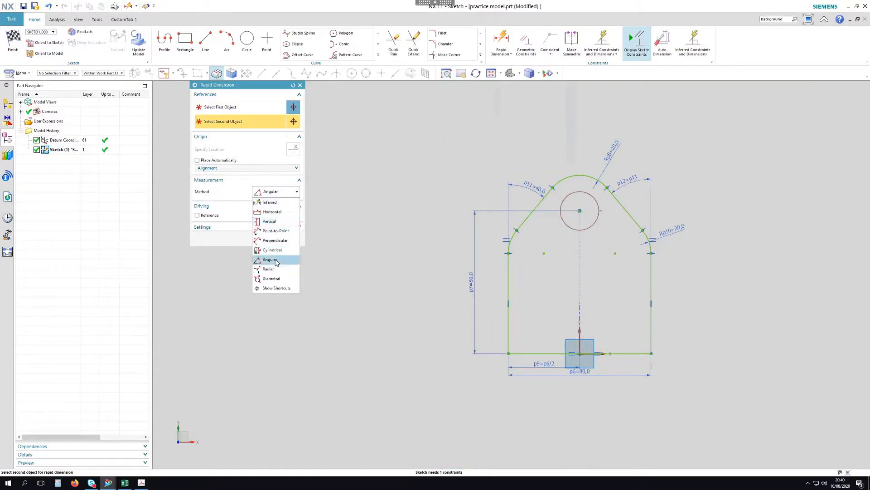
{"action": "left_click", "coordinate": [271, 279]}
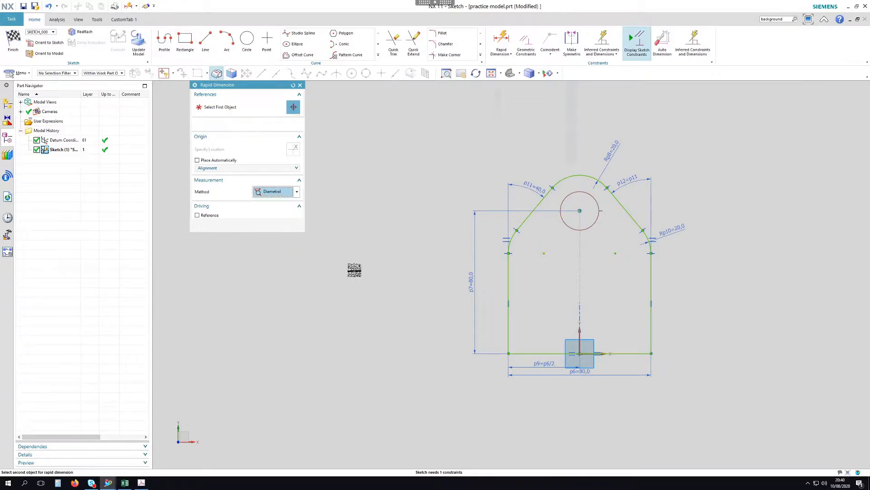
{"action": "left_click", "coordinate": [584, 230]}
{"action": "left_click", "coordinate": [564, 252]}
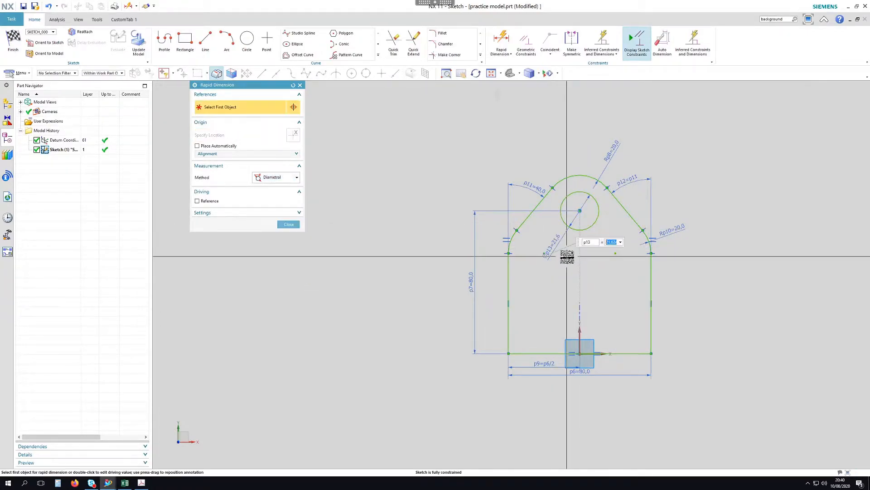
{"action": "key", "text": "Return"}
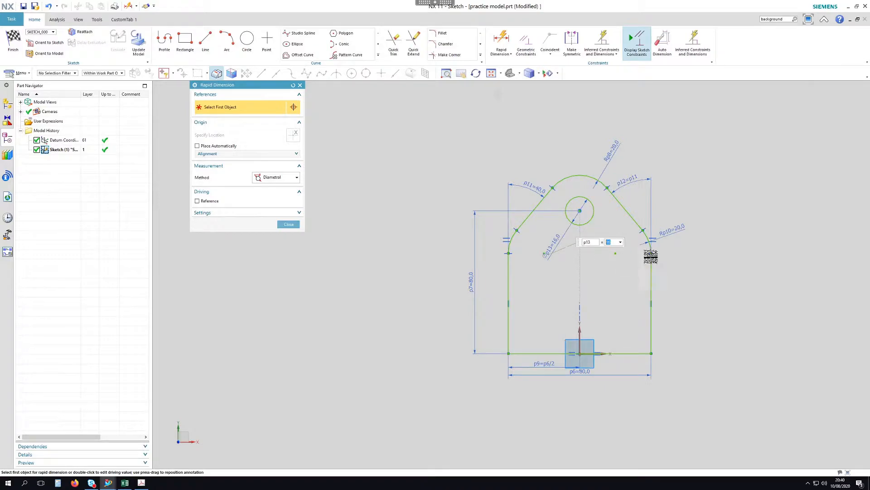
{"action": "key", "text": "Escape"}
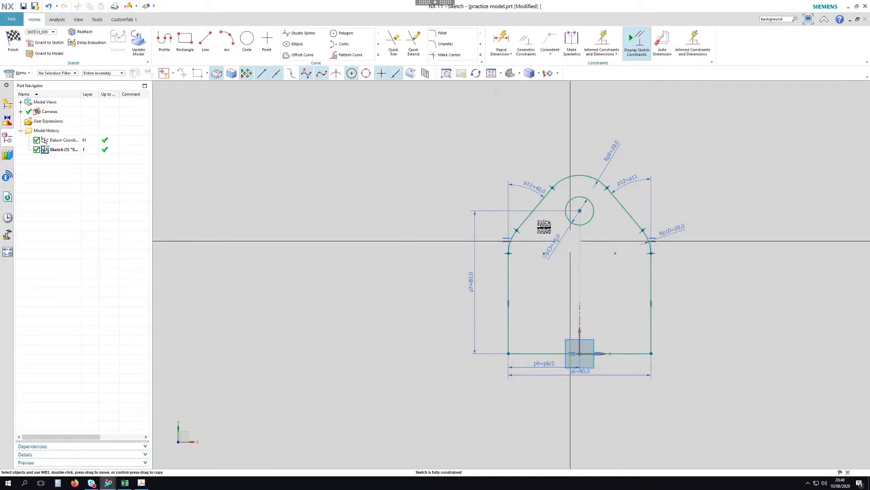
{"action": "left_click", "coordinate": [142, 482]}
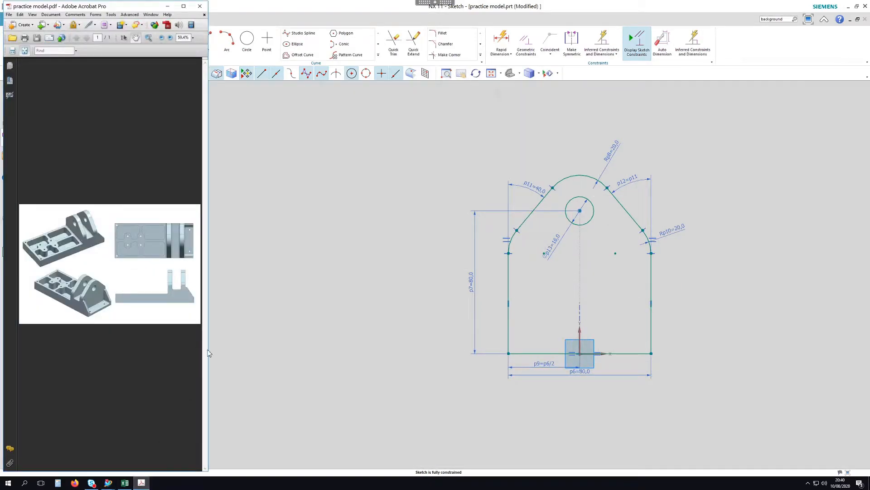
{"action": "left_click_drag", "start_coordinate": [209, 347], "coordinate": [338, 335]}
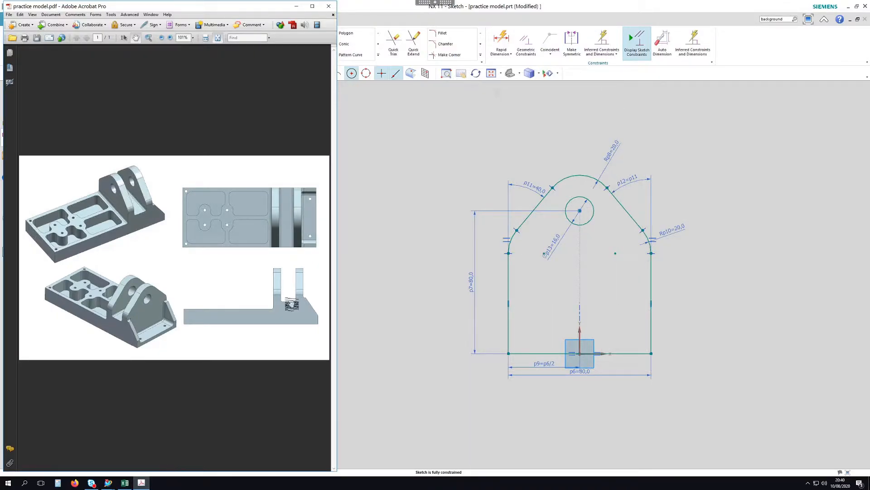
{"action": "left_click", "coordinate": [297, 7]}
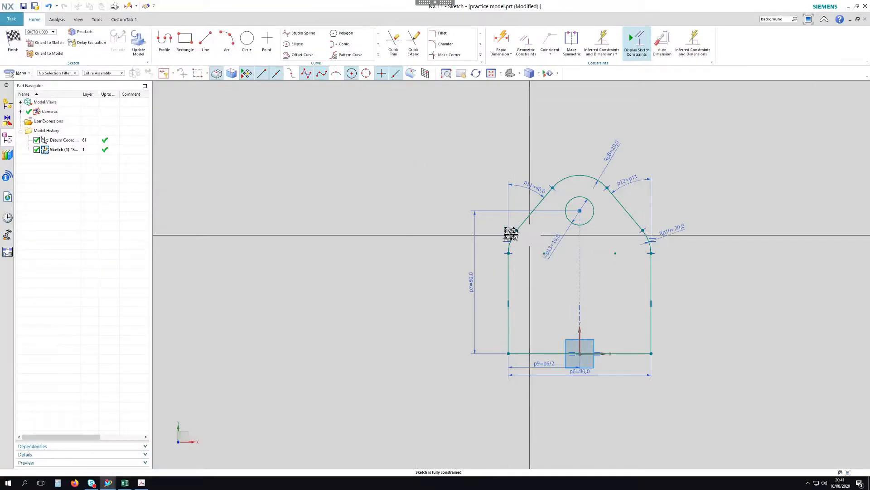
Set height dimension p7 to 70 and corner radius p10 to 16, then finish the sketch
{"action": "double_click", "coordinate": [470, 278]}
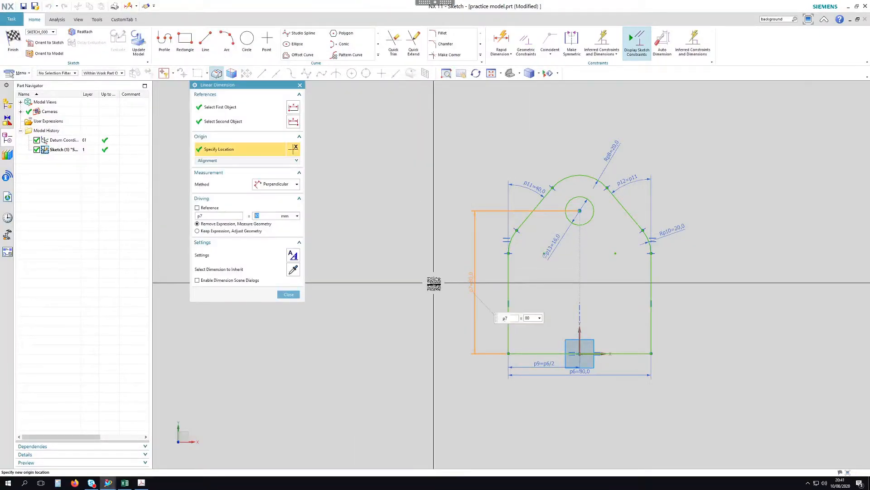
{"action": "type", "text": "65"}
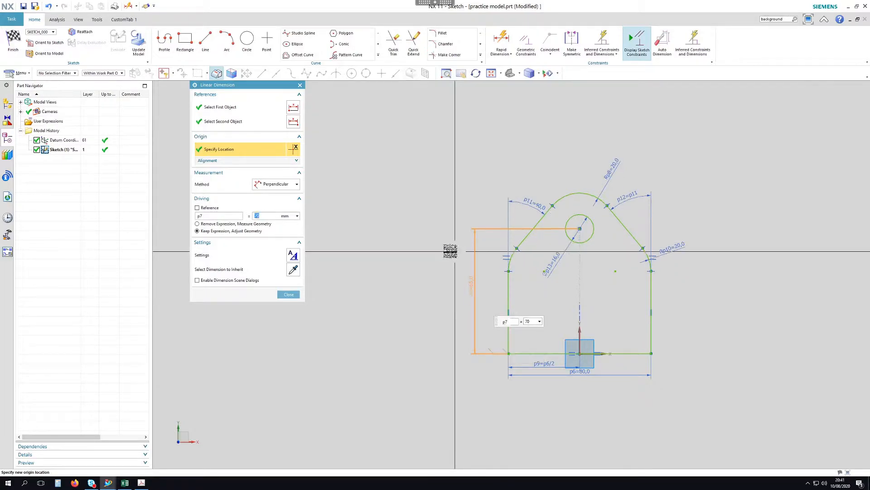
{"action": "middle_click", "coordinate": [680, 254]}
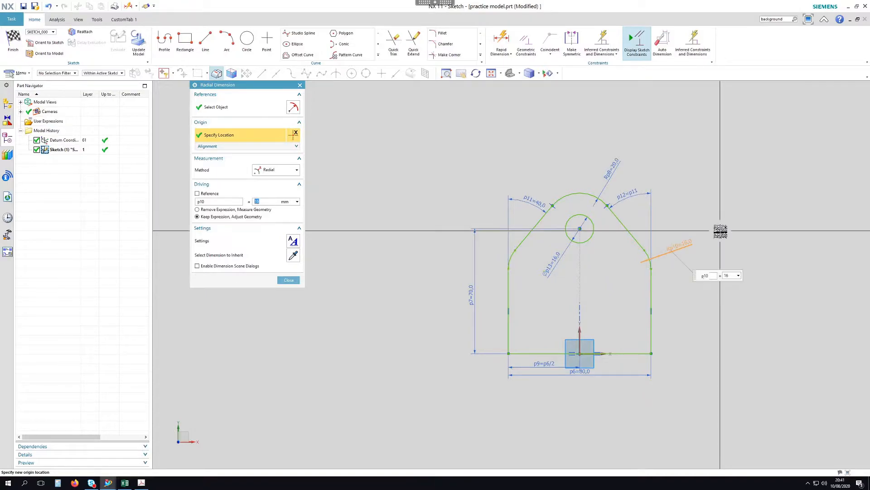
{"action": "middle_click", "coordinate": [715, 272]}
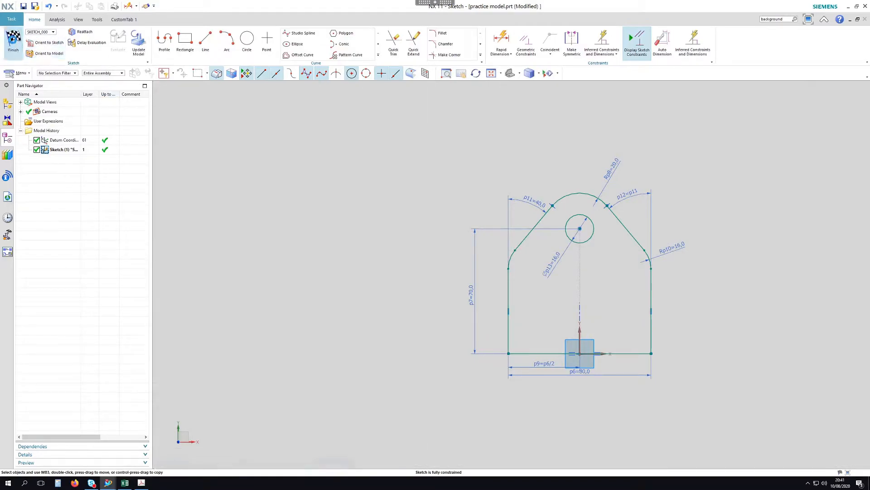
{"action": "left_click", "coordinate": [13, 42]}
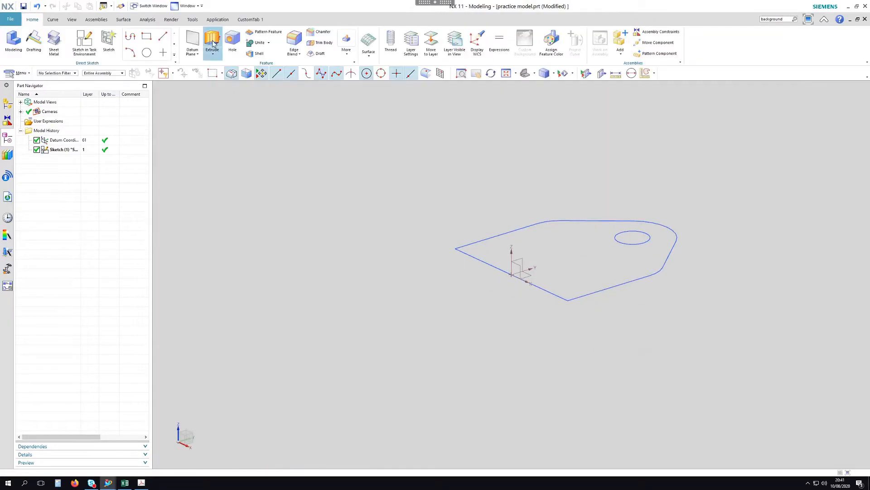
Extrude the lug sketch profile 180 mm into a solid and bring up the reference PDF
{"action": "scroll", "coordinate": [500, 357], "scroll_direction": "up", "scroll_amount": 3}
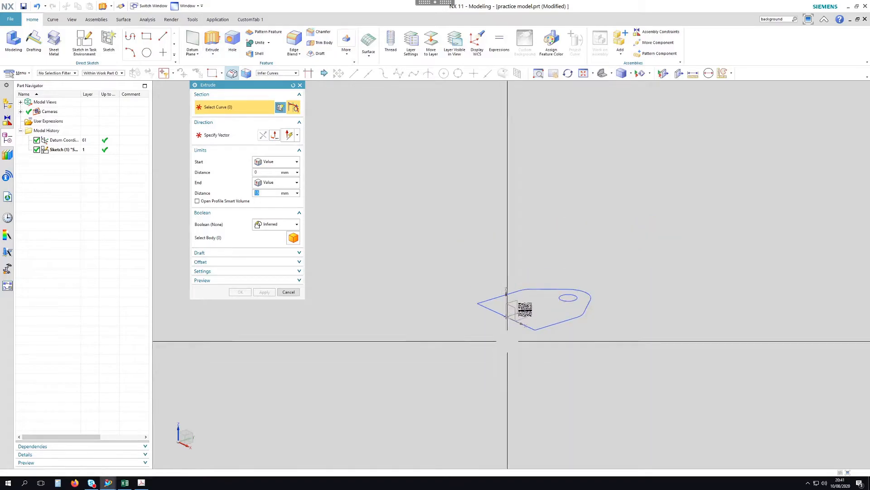
{"action": "left_click", "coordinate": [542, 284]}
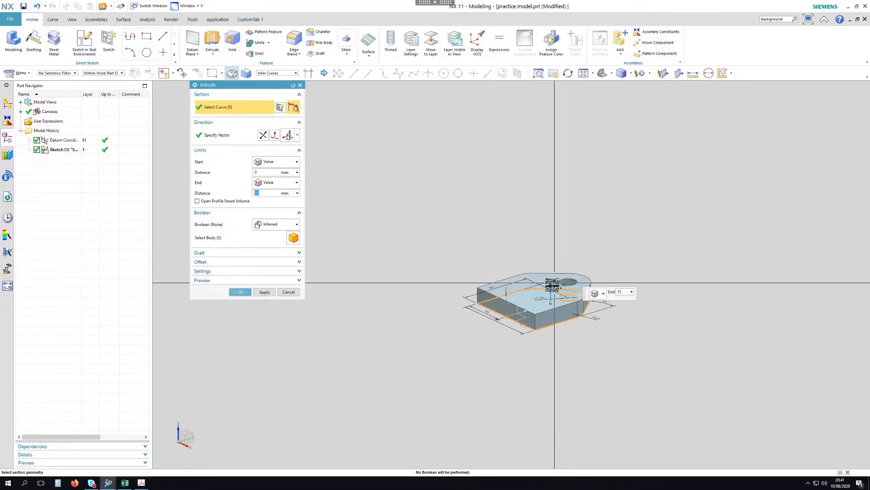
{"action": "left_click_drag", "start_coordinate": [552, 285], "coordinate": [559, 134]}
{"action": "middle_click_drag", "start_coordinate": [675, 211], "coordinate": [614, 214]}
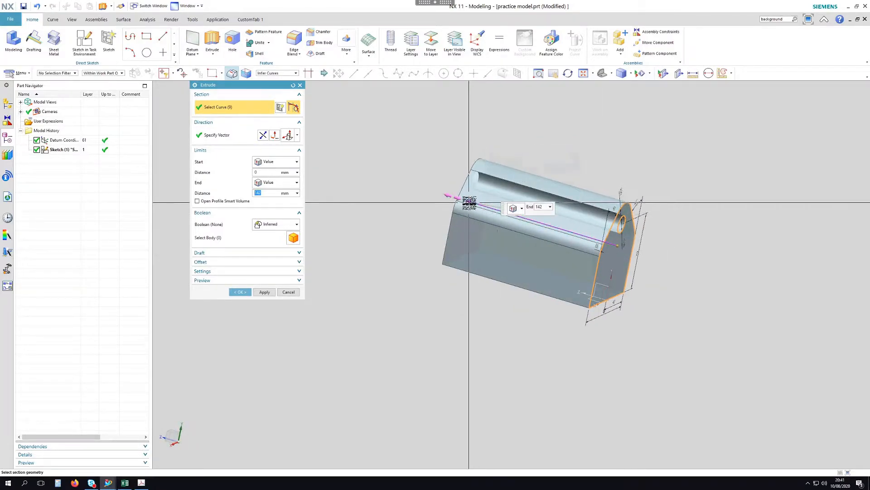
{"action": "left_click_drag", "start_coordinate": [459, 198], "coordinate": [398, 250]}
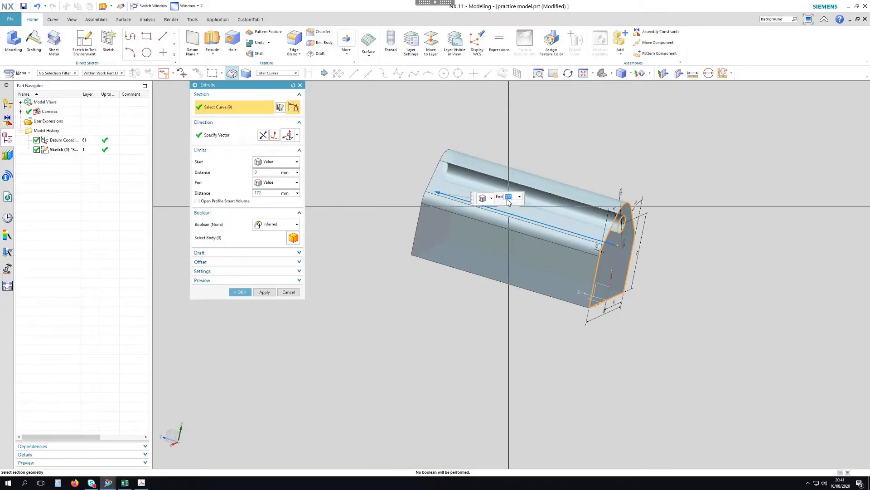
{"action": "type", "text": "80"}
{"action": "key", "text": "Return"}
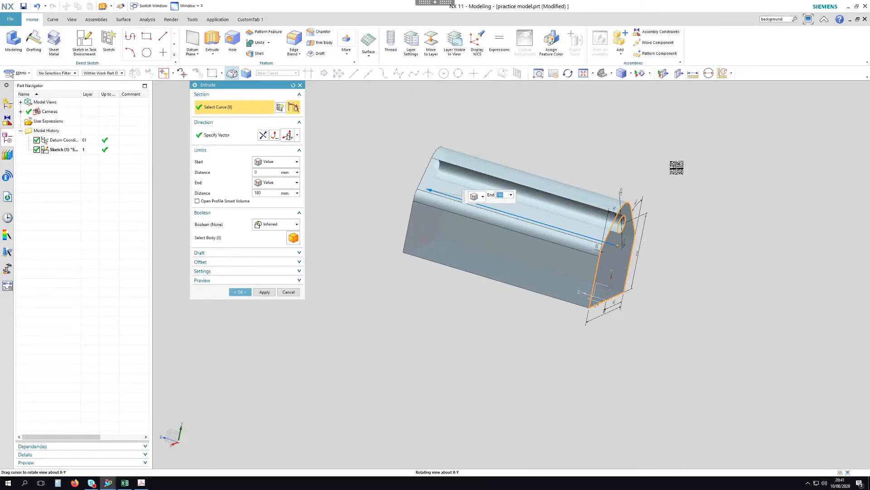
{"action": "middle_click", "coordinate": [671, 163]}
{"action": "mouse_move", "coordinate": [647, 159]}
{"action": "middle_mouse_down"}
{"action": "mouse_move", "coordinate": [670, 152]}
{"action": "mouse_move", "coordinate": [661, 160]}
{"action": "middle_mouse_up"}
{"action": "left_click", "coordinate": [142, 483]}
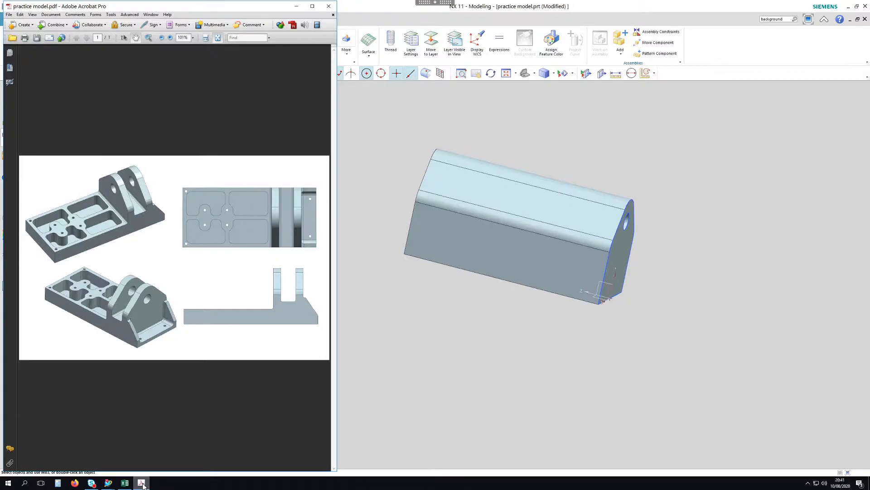
Edit the extrusion's end distance to 200 mm
{"action": "left_click", "coordinate": [142, 484]}
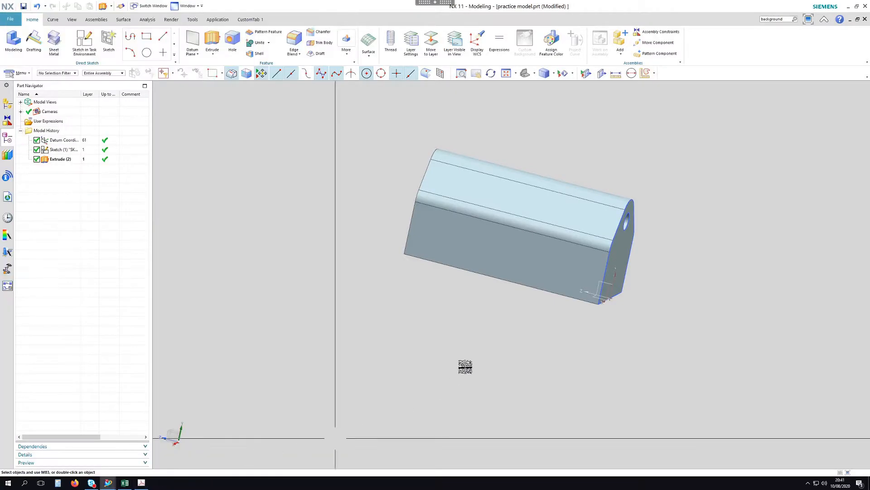
{"action": "double_click", "coordinate": [462, 225]}
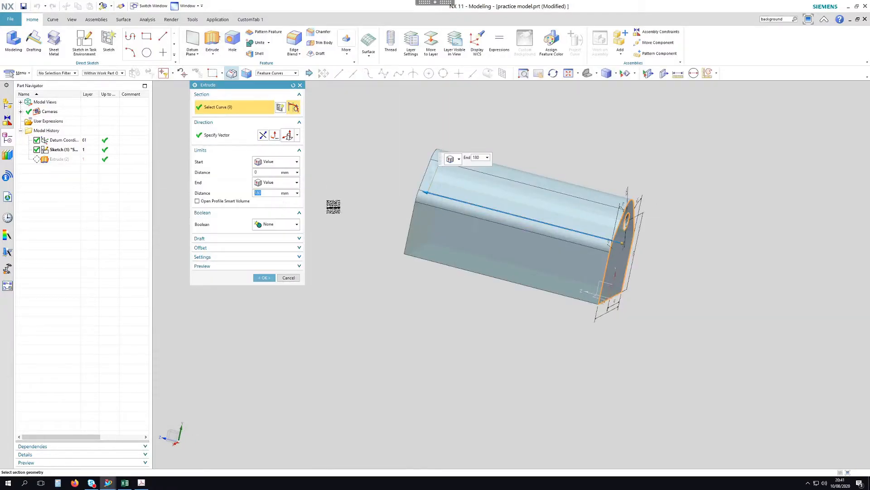
{"action": "key", "text": "Return"}
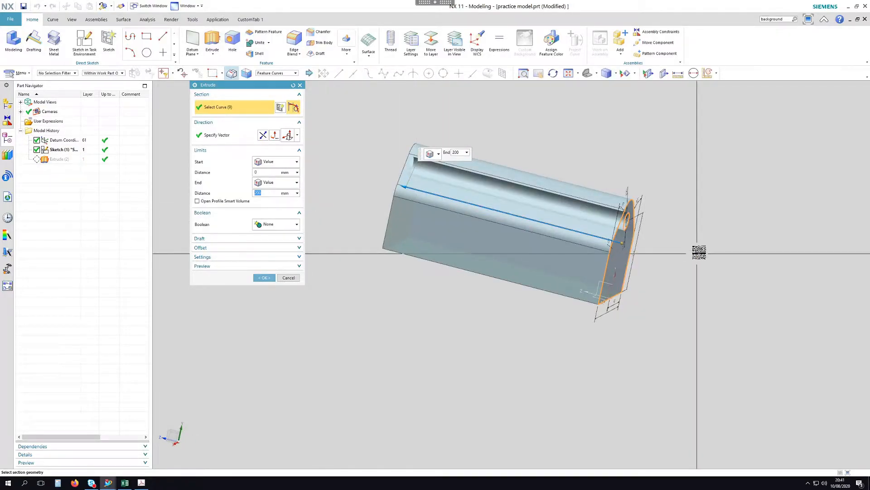
{"action": "middle_click", "coordinate": [699, 252]}
Rotate the lengthened solid to inspect it, checking it against the reference PDF
{"action": "middle_click_drag", "start_coordinate": [711, 219], "coordinate": [623, 215]}
{"action": "scroll", "coordinate": [613, 213], "scroll_direction": "up", "scroll_amount": 2}
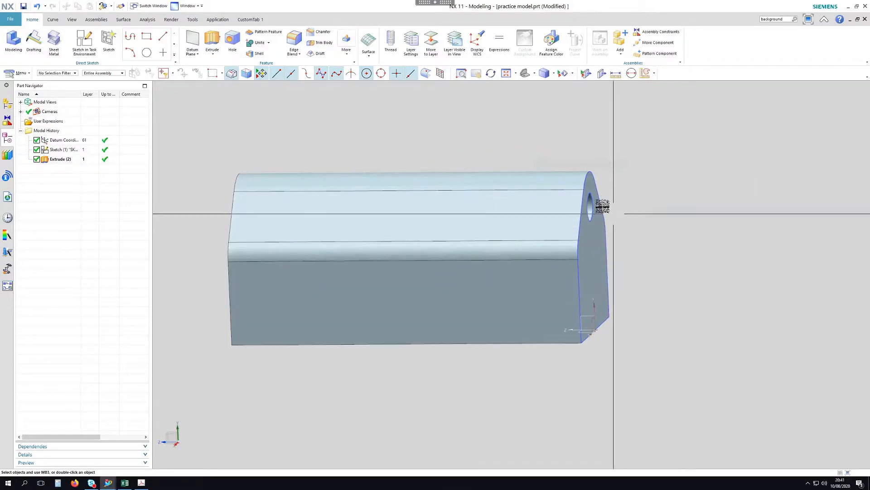
{"action": "middle_click_drag", "start_coordinate": [656, 191], "coordinate": [640, 190]}
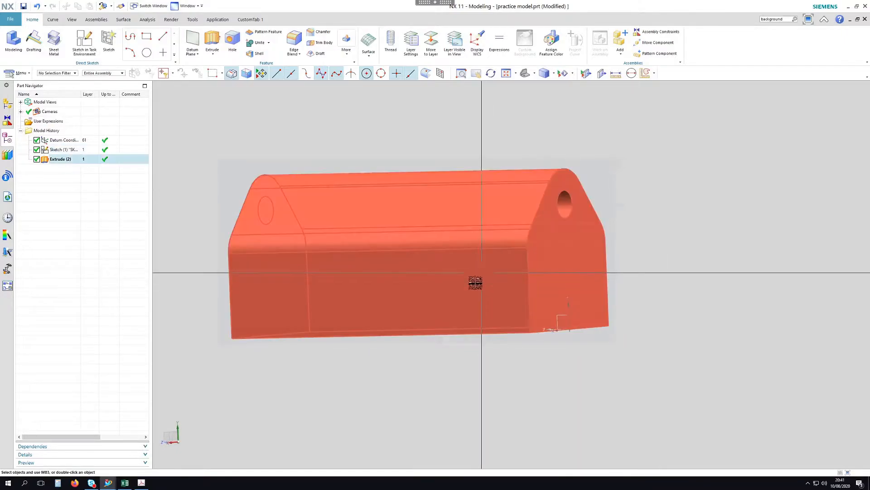
{"action": "middle_click_drag", "start_coordinate": [515, 276], "coordinate": [710, 186]}
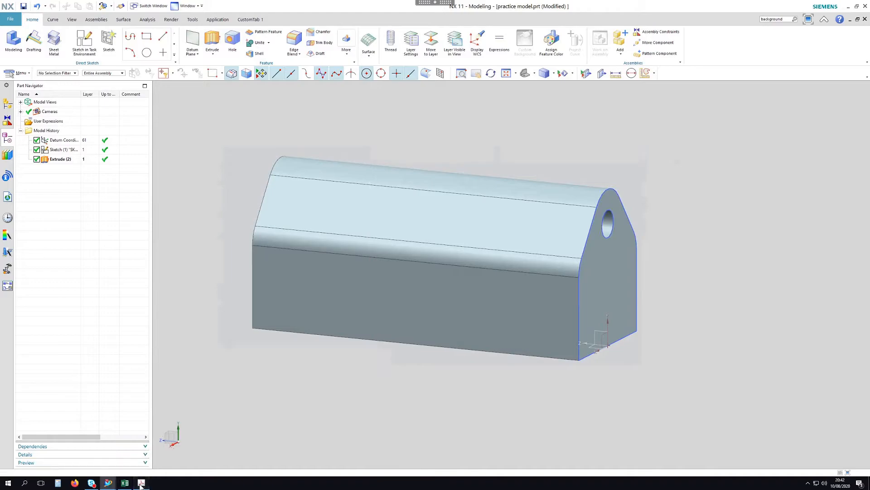
{"action": "left_click", "coordinate": [141, 483]}
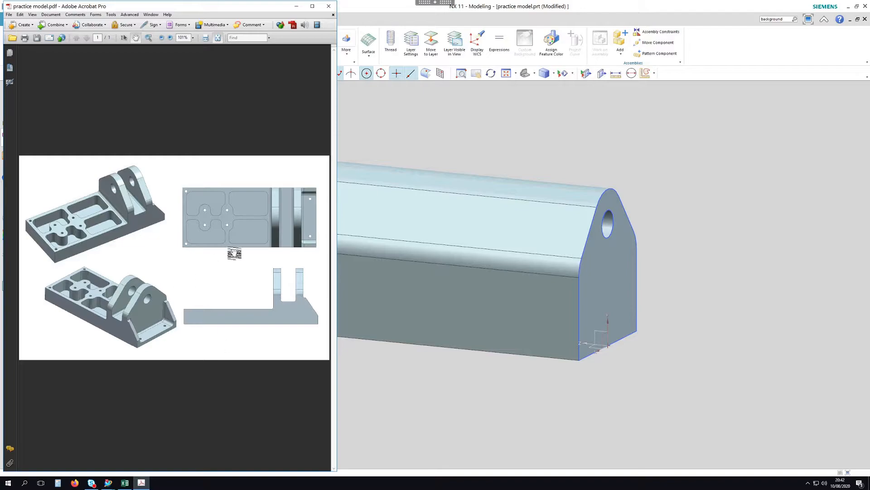
{"action": "left_click", "coordinate": [297, 9]}
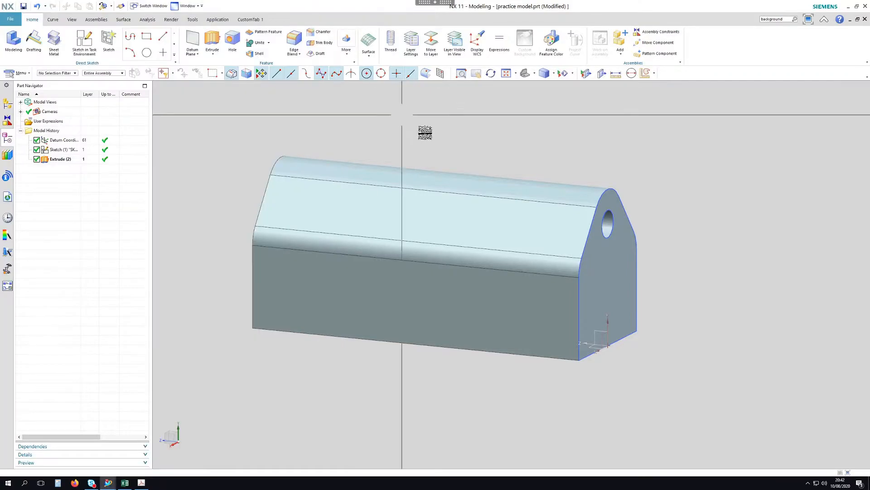
{"action": "middle_click_drag", "start_coordinate": [470, 124], "coordinate": [480, 117]}
{"action": "scroll", "coordinate": [473, 109], "scroll_direction": "up", "scroll_amount": 1}
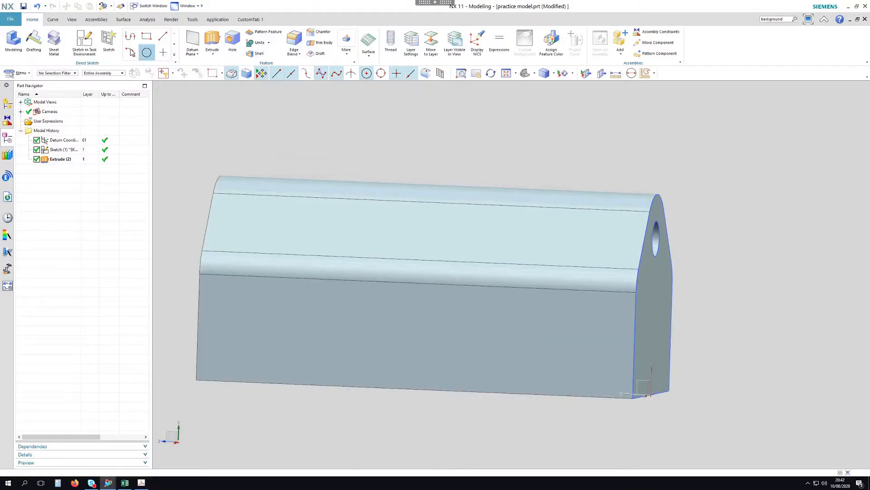
Start a sketch on the long front face and draw two rectangles on it
{"action": "left_click", "coordinate": [83, 42]}
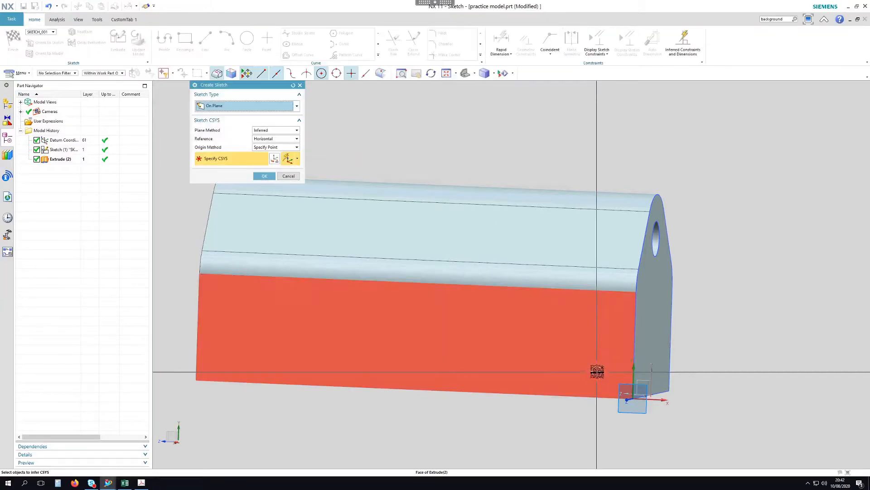
{"action": "left_click", "coordinate": [597, 371]}
{"action": "middle_click", "coordinate": [707, 301]}
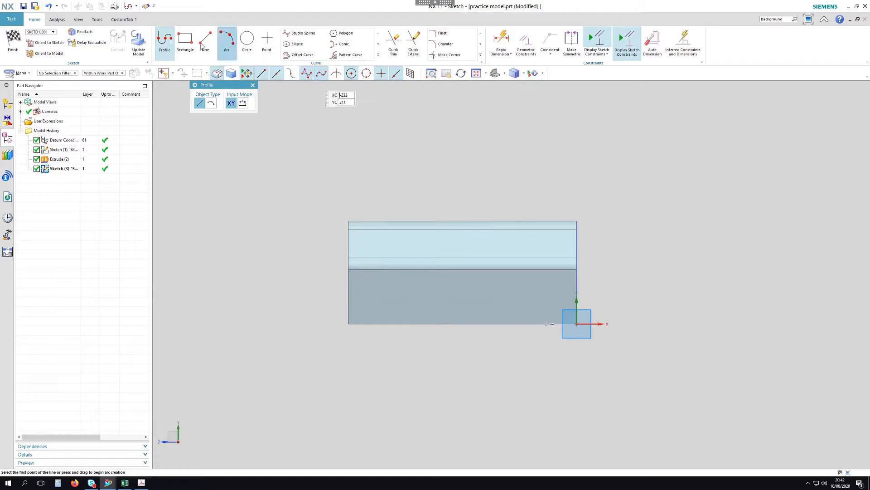
{"action": "left_click", "coordinate": [185, 40]}
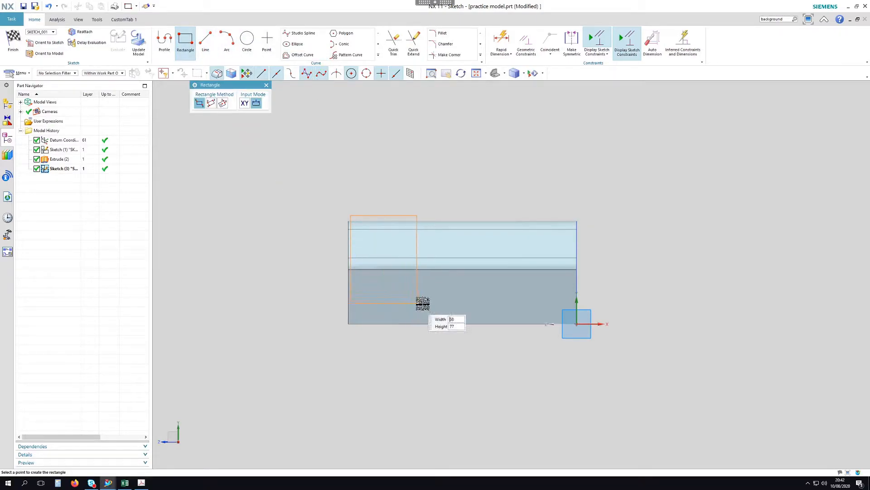
{"action": "left_click", "coordinate": [426, 297]}
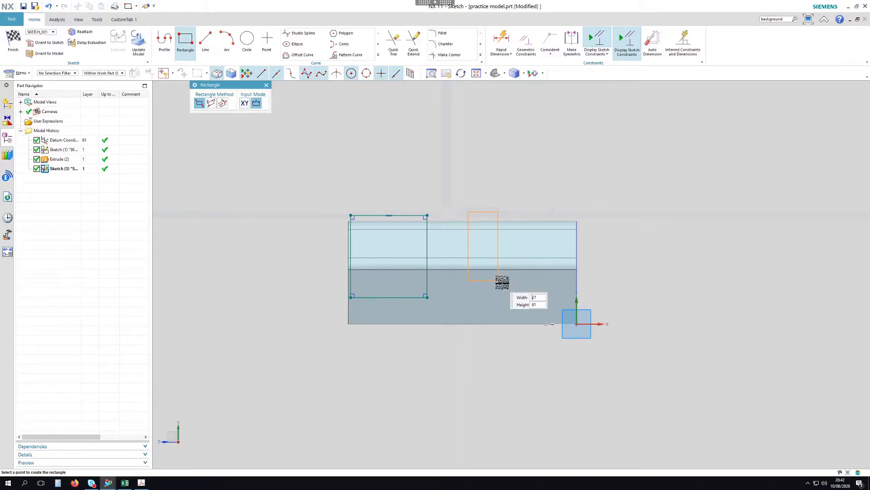
{"action": "left_click", "coordinate": [503, 293]}
{"action": "scroll", "coordinate": [604, 291], "scroll_direction": "up", "scroll_amount": 3}
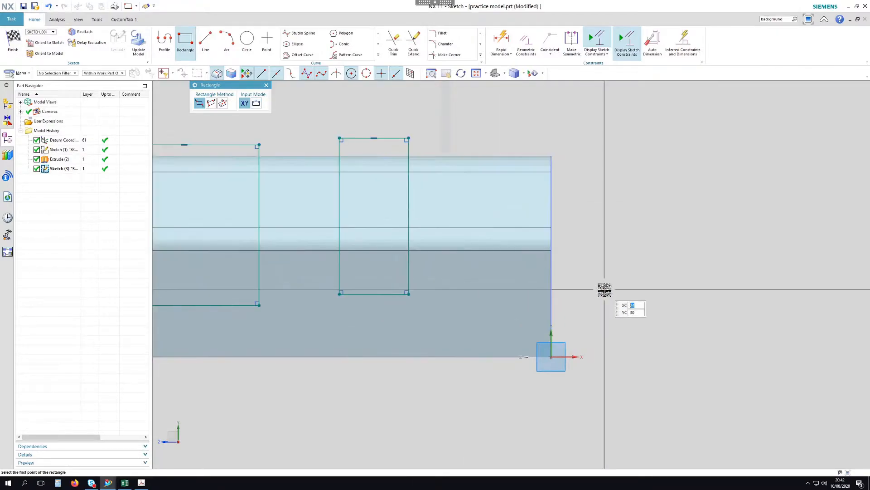
Draw the angled outline and right vertical edge near the holed end, trimming the top overhang
{"action": "left_click", "coordinate": [164, 41]}
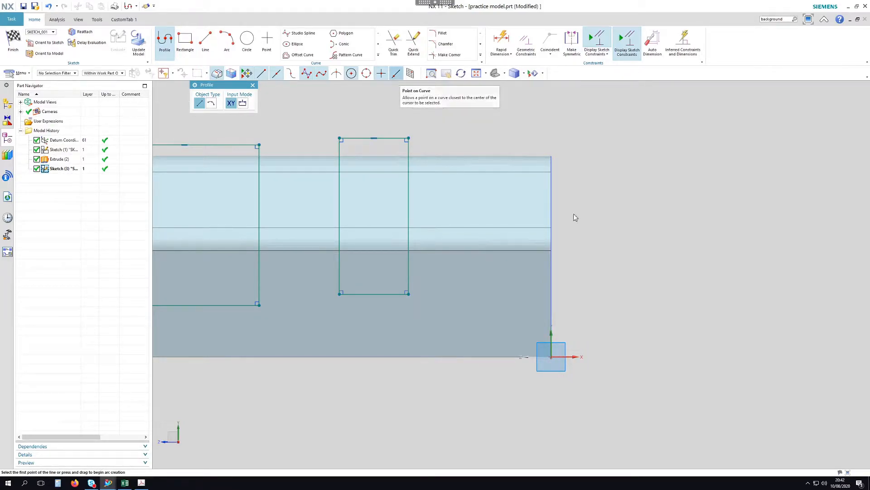
{"action": "left_click", "coordinate": [551, 331]}
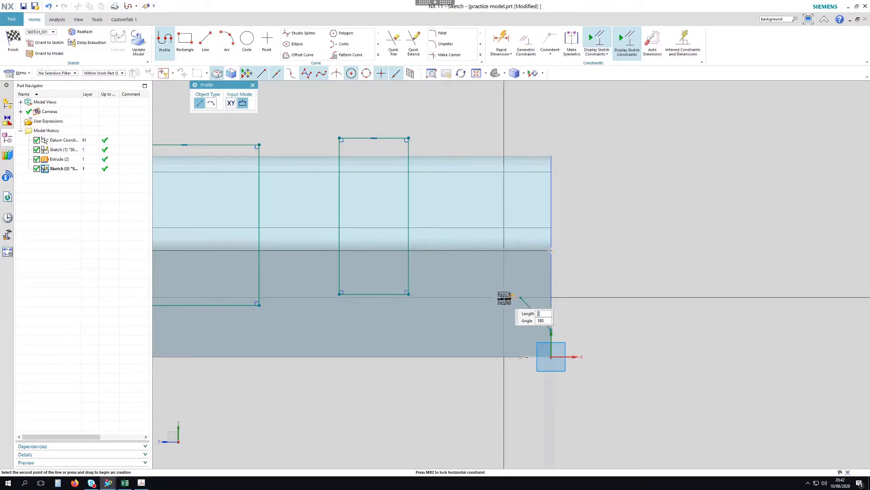
{"action": "left_click", "coordinate": [503, 297]}
{"action": "left_click", "coordinate": [503, 136]}
{"action": "left_click", "coordinate": [583, 136]}
{"action": "key", "text": "Escape"}
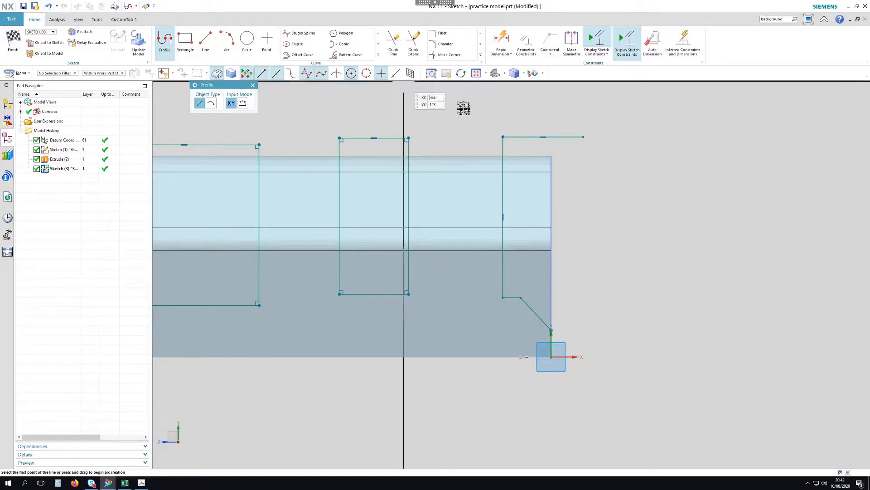
{"action": "left_click", "coordinate": [549, 328]}
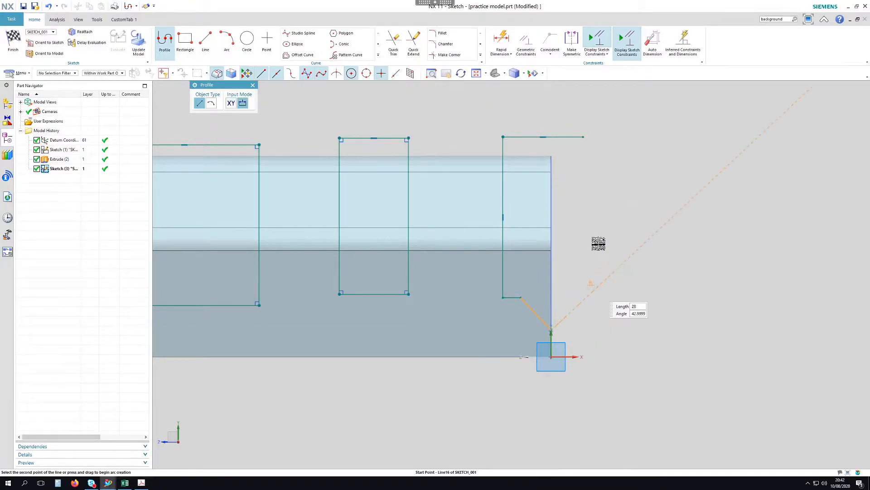
{"action": "left_click", "coordinate": [552, 113]}
{"action": "key", "text": "Escape"}
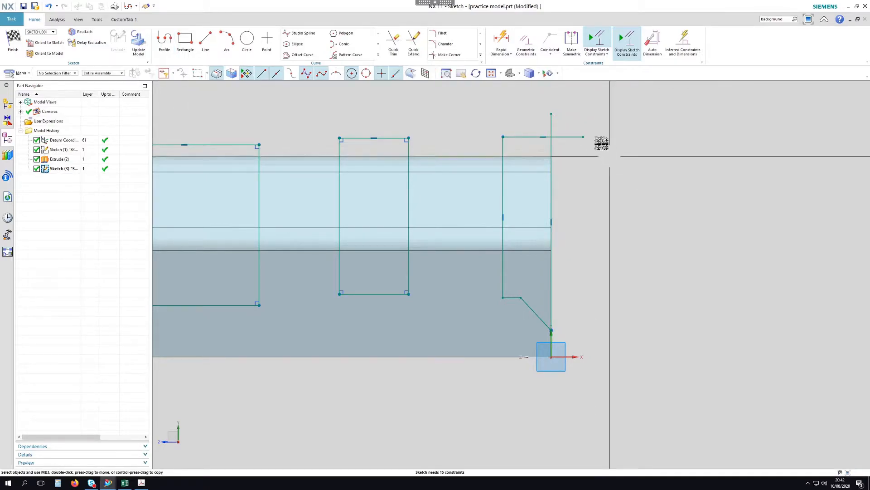
{"action": "left_click", "coordinate": [394, 47]}
{"action": "left_click", "coordinate": [572, 136]}
Make the rectangles' top lines and the left line collinear with the solid's edges
{"action": "key", "text": "Escape"}
{"action": "scroll", "coordinate": [680, 253], "scroll_direction": "down", "scroll_amount": 2}
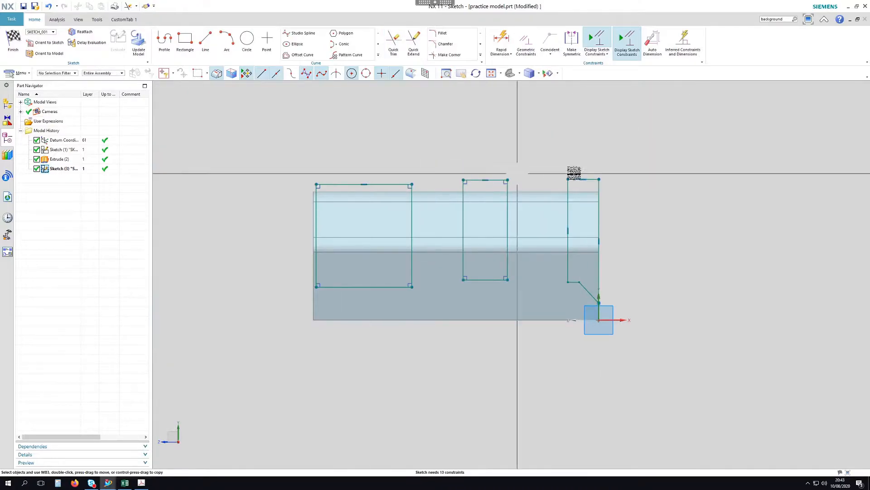
{"action": "left_click", "coordinate": [526, 49]}
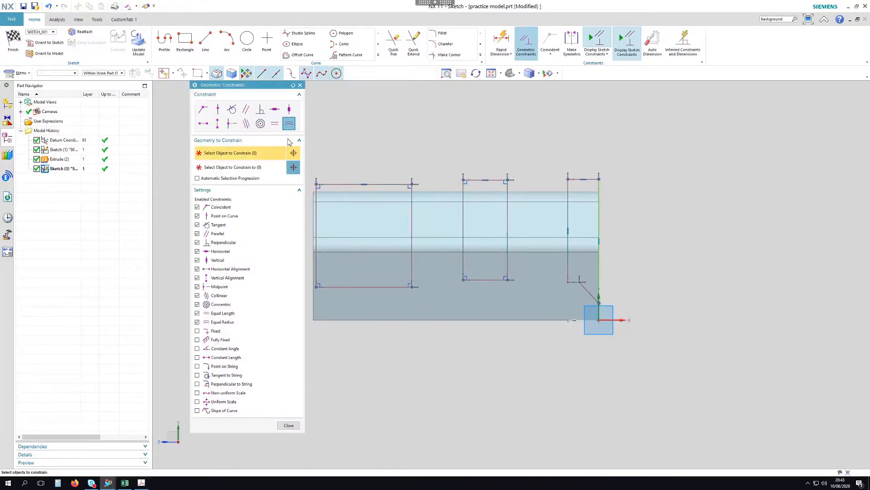
{"action": "scroll", "coordinate": [674, 174], "scroll_direction": "down", "scroll_amount": 1}
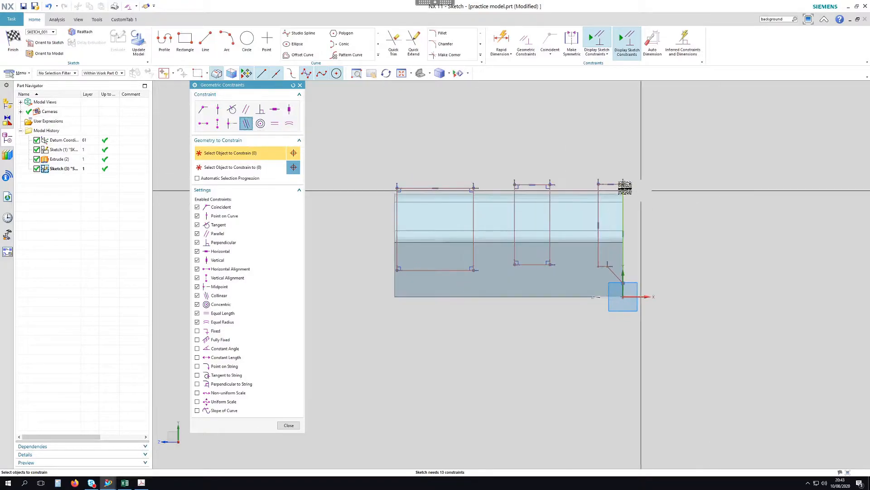
{"action": "left_click", "coordinate": [546, 185]}
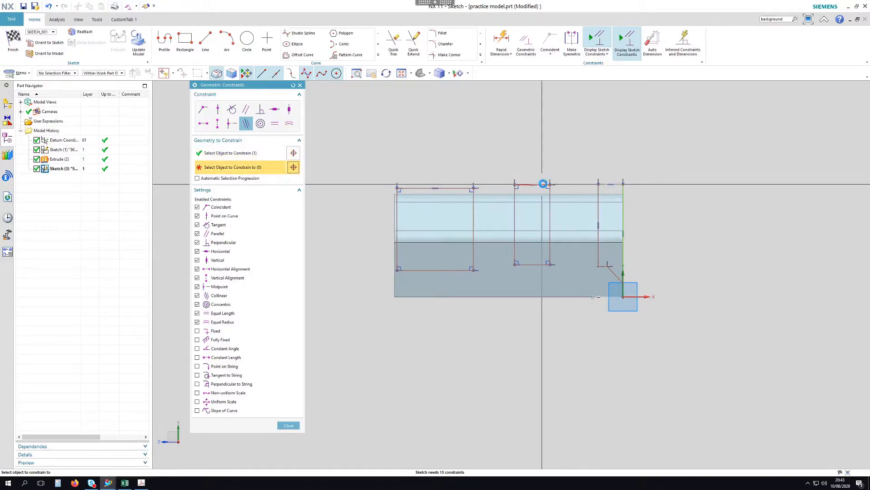
{"action": "left_click", "coordinate": [541, 184]}
{"action": "left_click", "coordinate": [452, 185]}
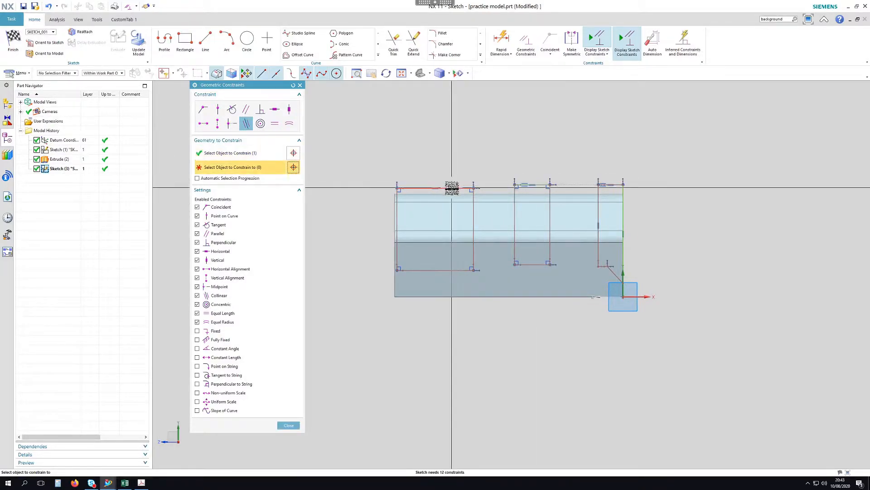
{"action": "scroll", "coordinate": [379, 276], "scroll_direction": "up", "scroll_amount": 3}
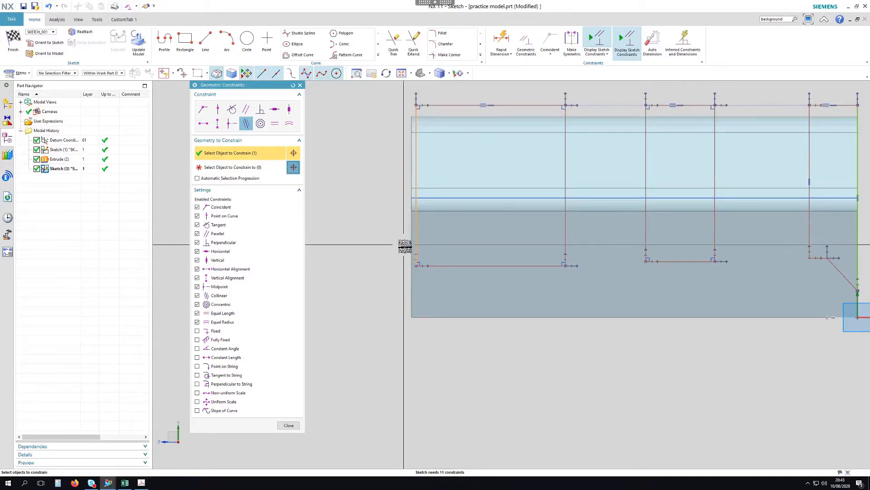
{"action": "left_click", "coordinate": [408, 244]}
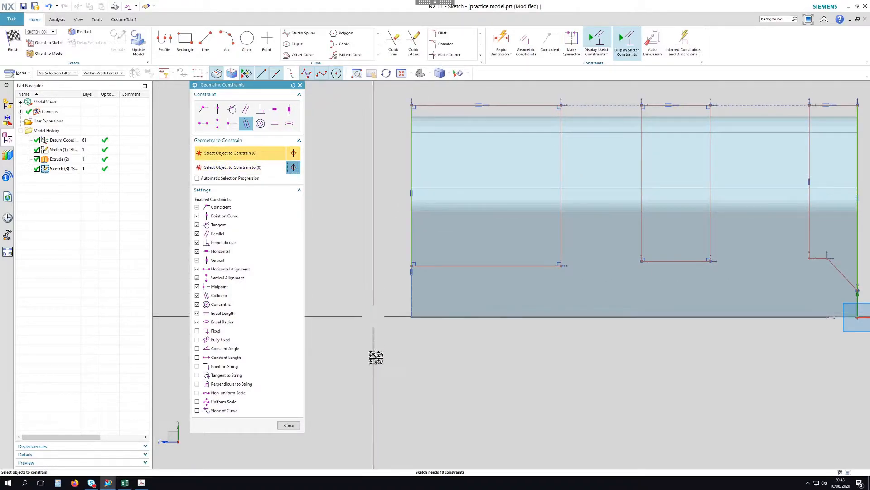
{"action": "left_click", "coordinate": [298, 426]}
Turn the part so its long side faces the viewer and finish the sketch
{"action": "scroll", "coordinate": [339, 350], "scroll_direction": "down", "scroll_amount": 2}
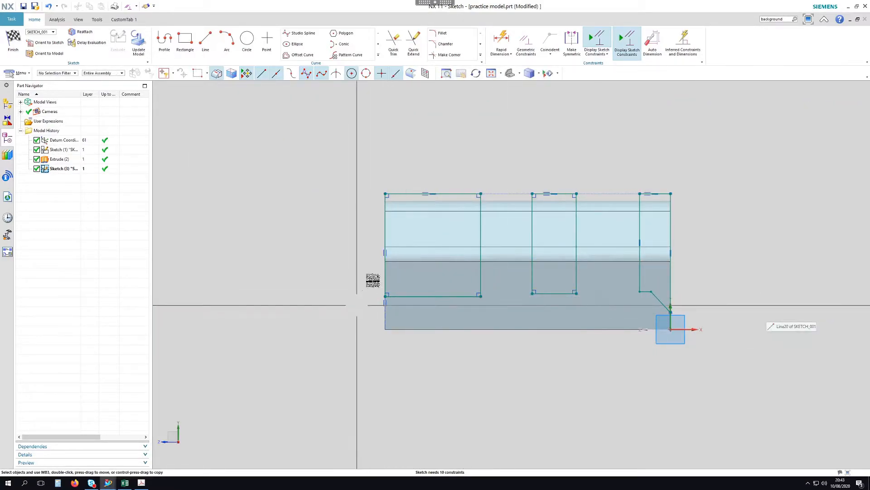
{"action": "scroll", "coordinate": [698, 223], "scroll_direction": "up", "scroll_amount": 1}
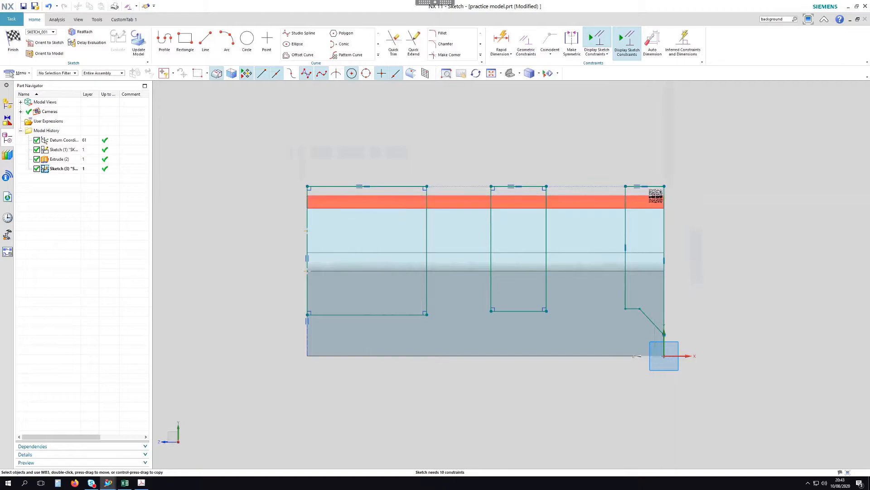
{"action": "scroll", "coordinate": [687, 221], "scroll_direction": "down", "scroll_amount": 1}
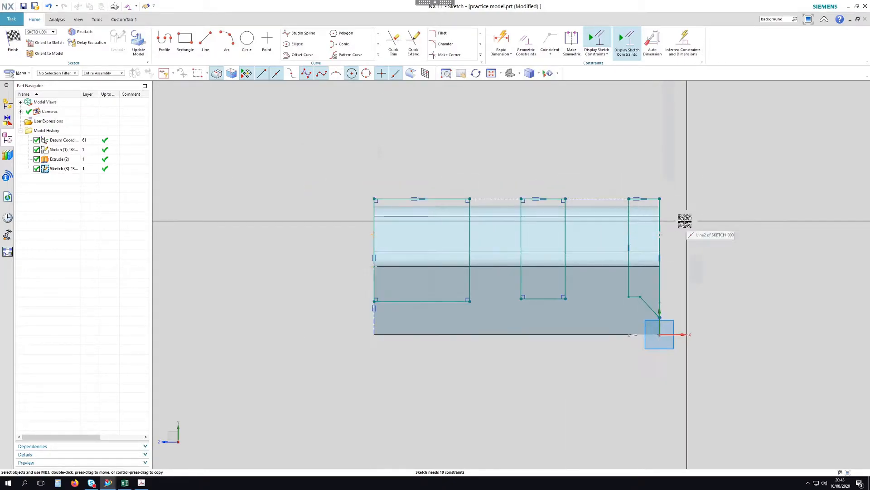
{"action": "middle_click_drag", "start_coordinate": [754, 206], "coordinate": [689, 211]}
{"action": "middle_click_drag", "start_coordinate": [562, 178], "coordinate": [605, 177]}
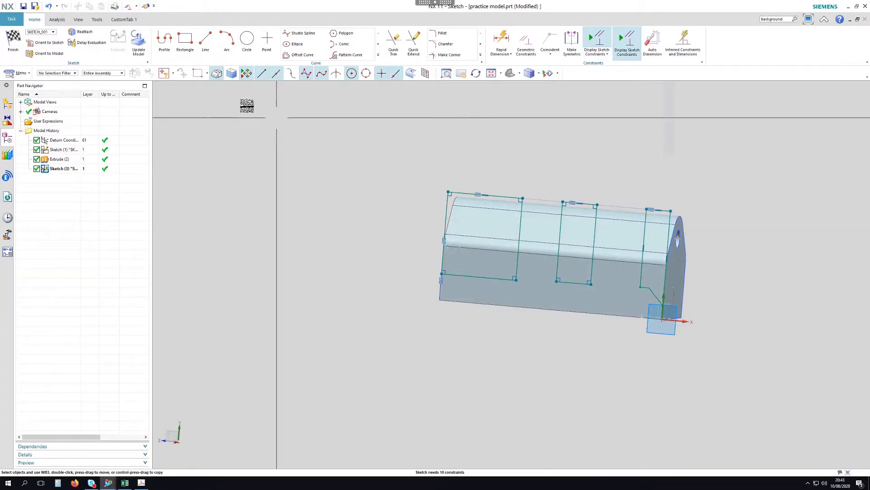
{"action": "left_click", "coordinate": [10, 57]}
Create an inferred datum plane from the part's bottom and top faces at 180°
{"action": "middle_click_drag", "start_coordinate": [475, 135], "coordinate": [529, 127], "text": "shift"}
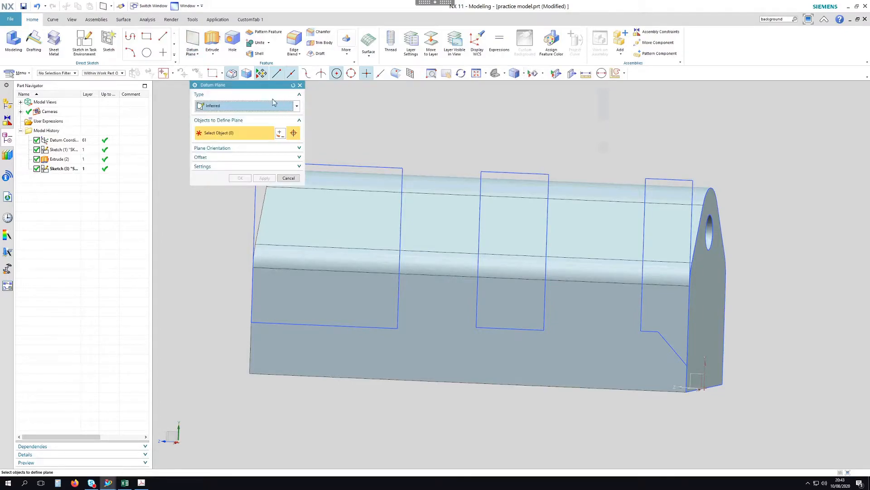
{"action": "middle_click_drag", "start_coordinate": [537, 139], "coordinate": [608, 266]}
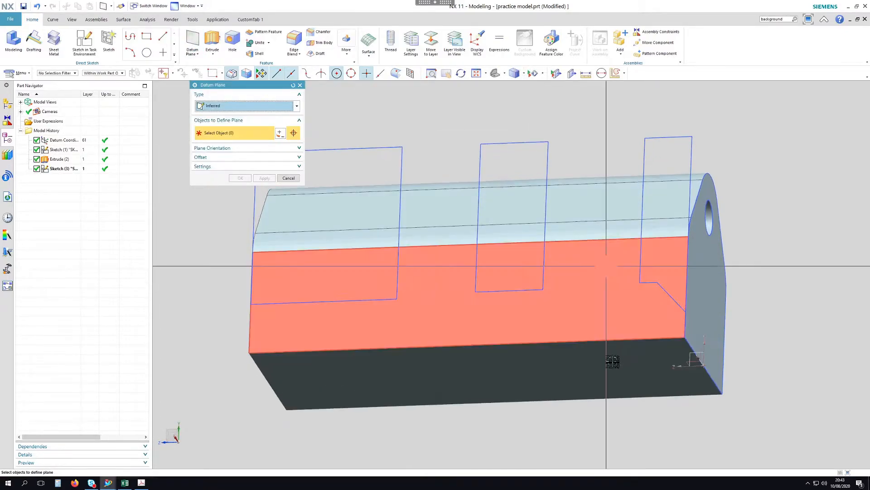
{"action": "left_click", "coordinate": [611, 363]}
{"action": "middle_click_drag", "start_coordinate": [603, 150], "coordinate": [594, 195]}
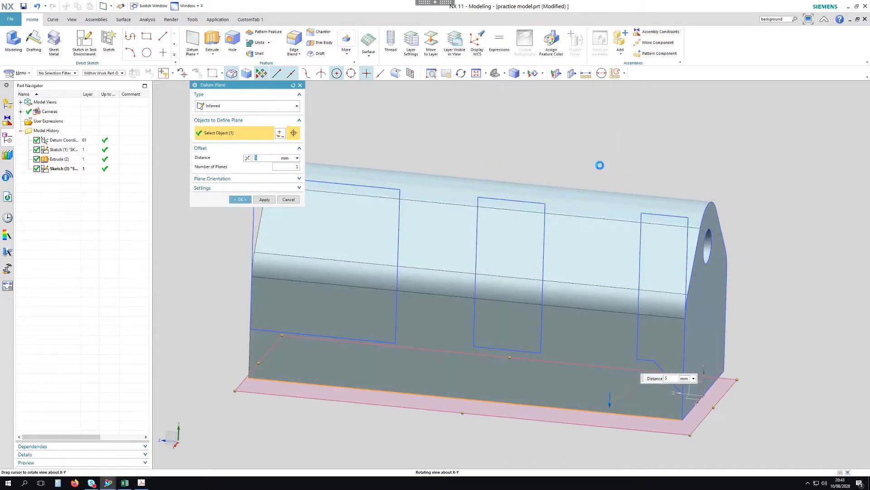
{"action": "left_click", "coordinate": [593, 195]}
{"action": "middle_click_drag", "start_coordinate": [639, 162], "coordinate": [634, 130]}
{"action": "scroll", "coordinate": [646, 155], "scroll_direction": "down", "scroll_amount": 3}
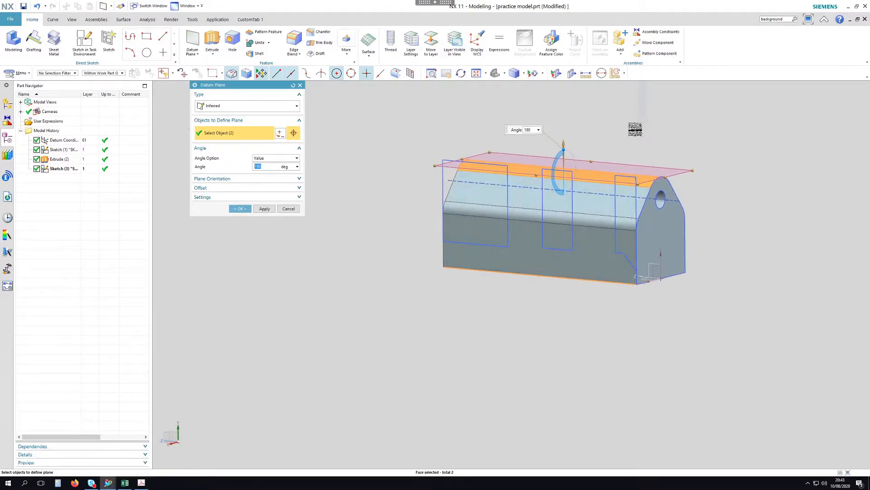
{"action": "middle_click", "coordinate": [632, 129]}
{"action": "scroll", "coordinate": [616, 130], "scroll_direction": "up", "scroll_amount": 2}
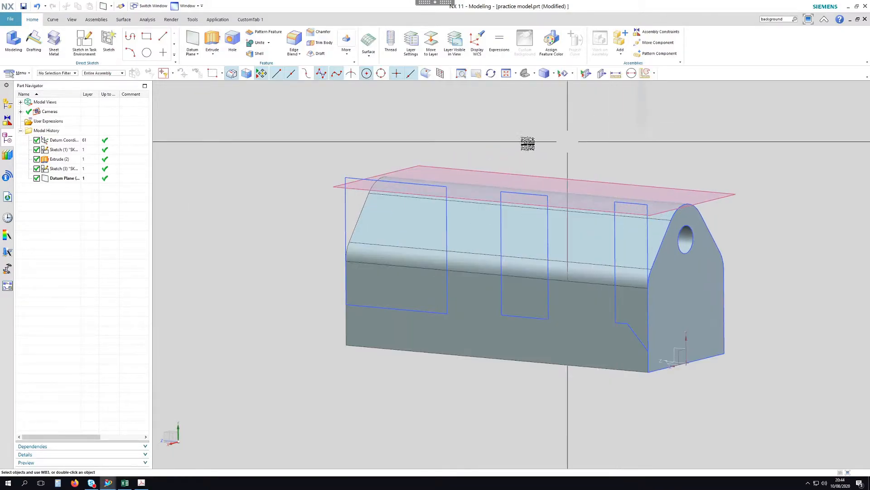
Move Datum Plane (3) above the pocket sketch in Model History, making it Sketch (4)
{"action": "middle_click_drag", "start_coordinate": [520, 131], "coordinate": [454, 126], "text": "shift"}
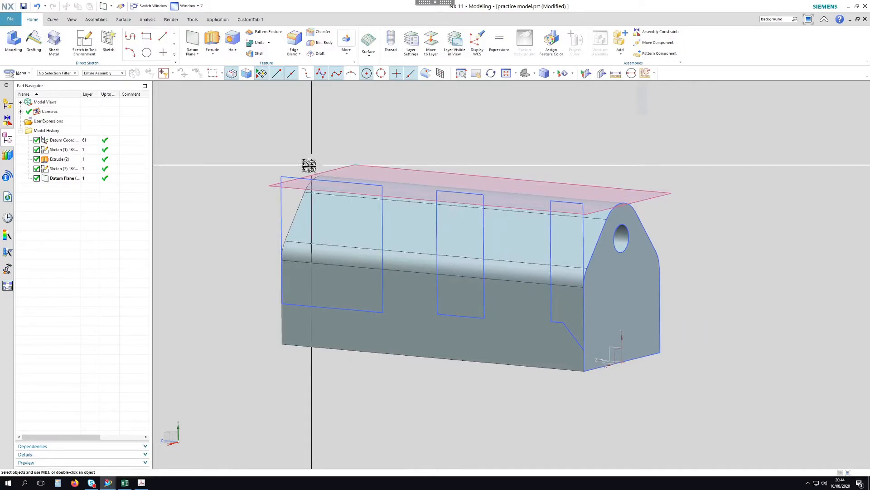
{"action": "left_click", "coordinate": [338, 169]}
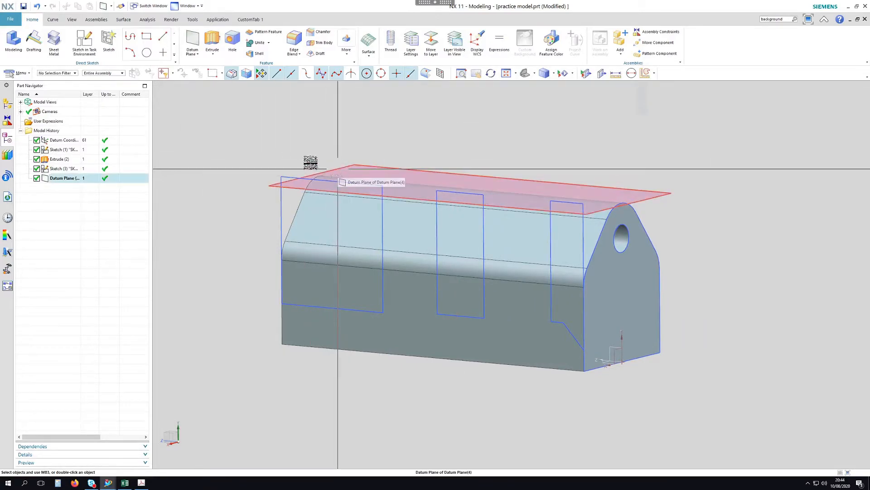
{"action": "left_click", "coordinate": [290, 176]}
{"action": "left_click", "coordinate": [58, 178]}
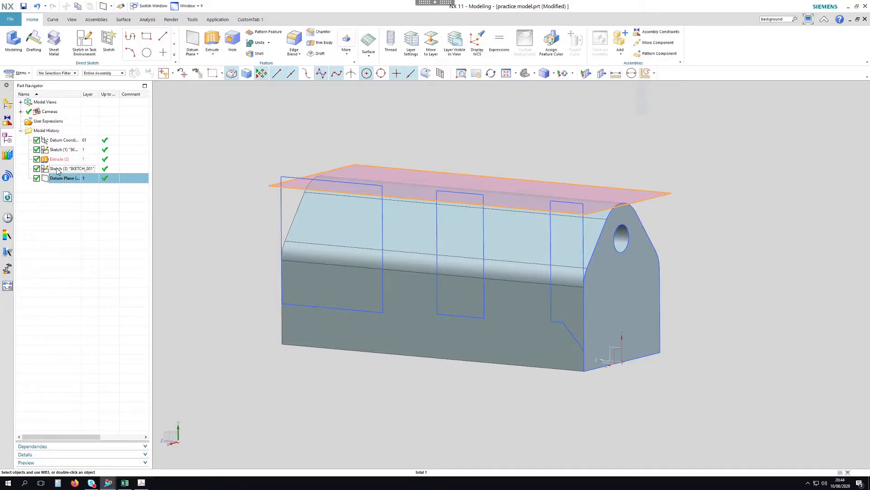
{"action": "left_click", "coordinate": [55, 170]}
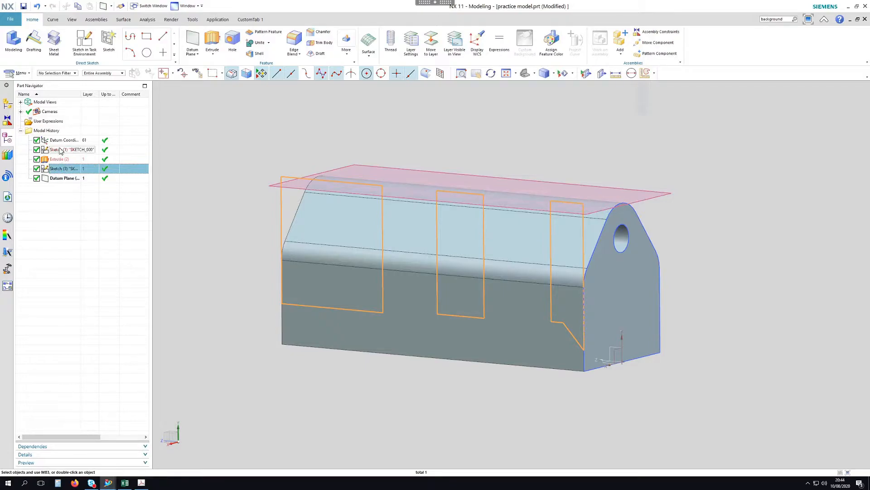
{"action": "left_click", "coordinate": [61, 180]}
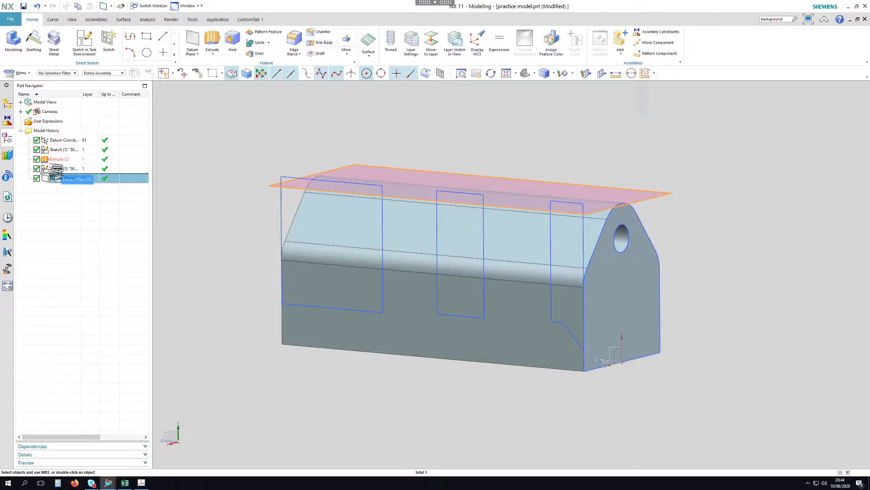
{"action": "left_click_drag", "start_coordinate": [56, 169], "coordinate": [57, 167]}
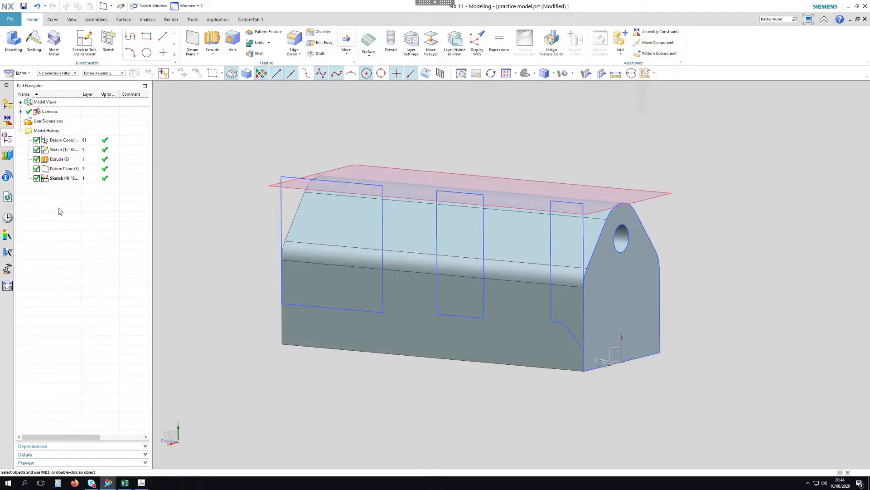
{"action": "left_click", "coordinate": [61, 170]}
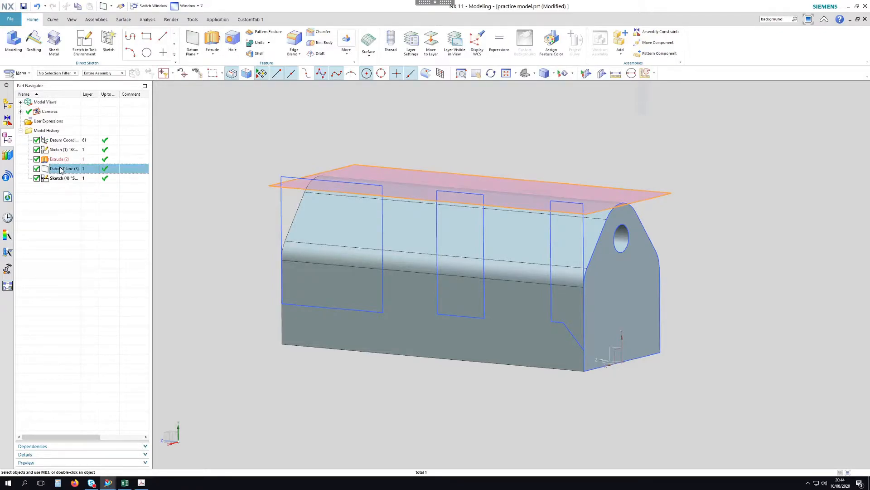
{"action": "left_click", "coordinate": [48, 201]}
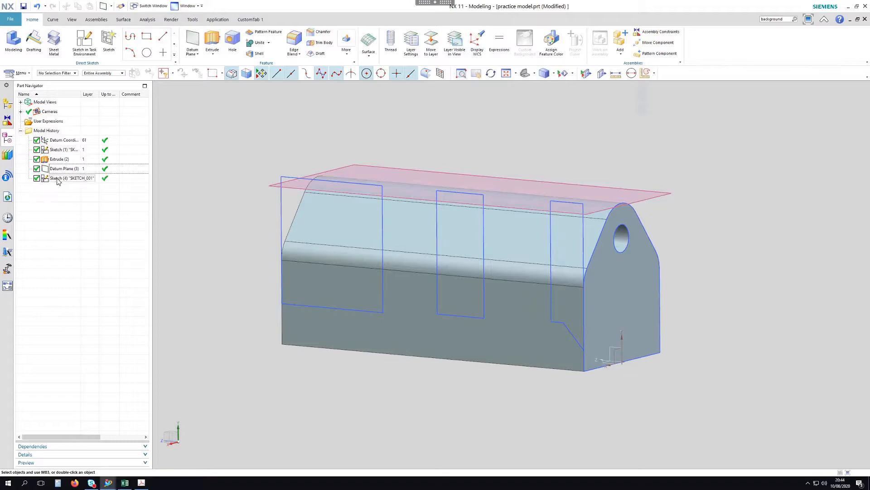
Reopen Sketch (4) using Edit with Rollback
{"action": "left_click", "coordinate": [56, 179]}
{"action": "right_click", "coordinate": [57, 181]}
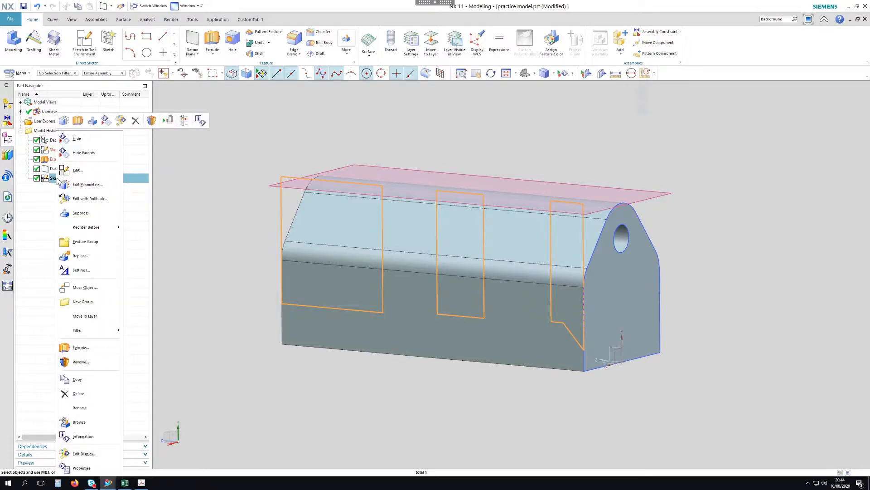
{"action": "left_click", "coordinate": [83, 198]}
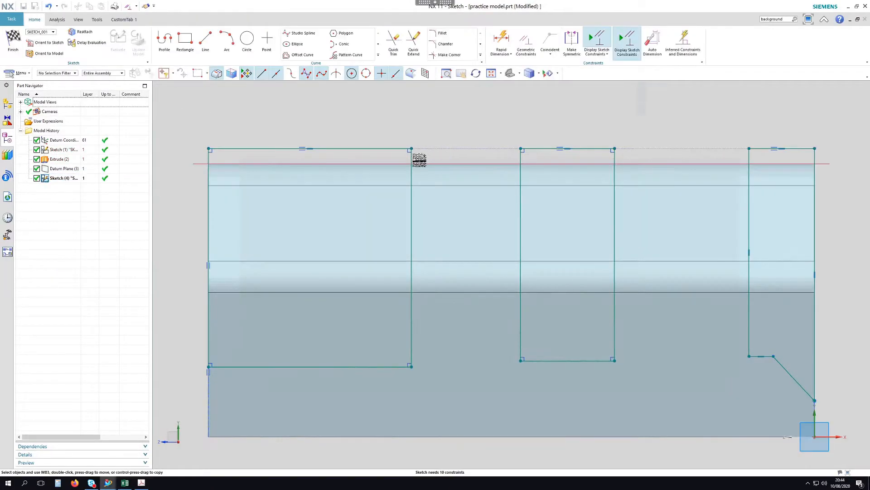
Make the rectangles' top line collinear with the new datum plane
{"action": "left_click", "coordinate": [513, 48]}
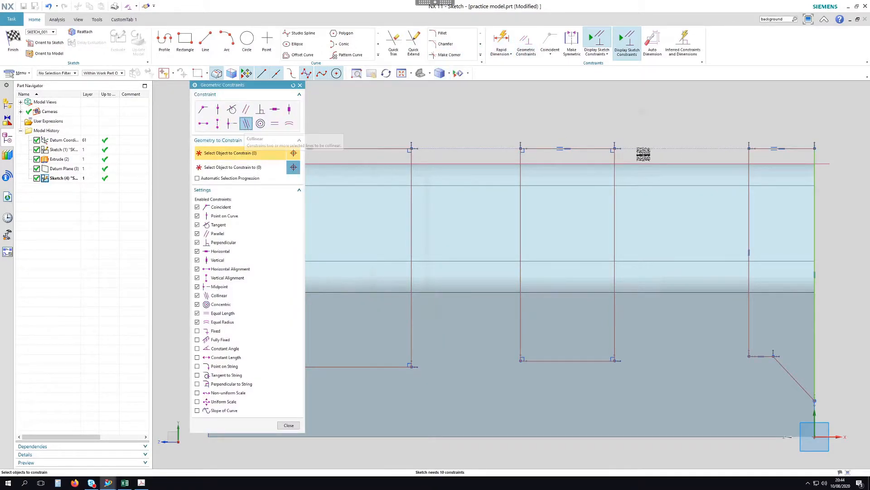
{"action": "scroll", "coordinate": [635, 157], "scroll_direction": "down", "scroll_amount": 3}
{"action": "left_click", "coordinate": [469, 150]}
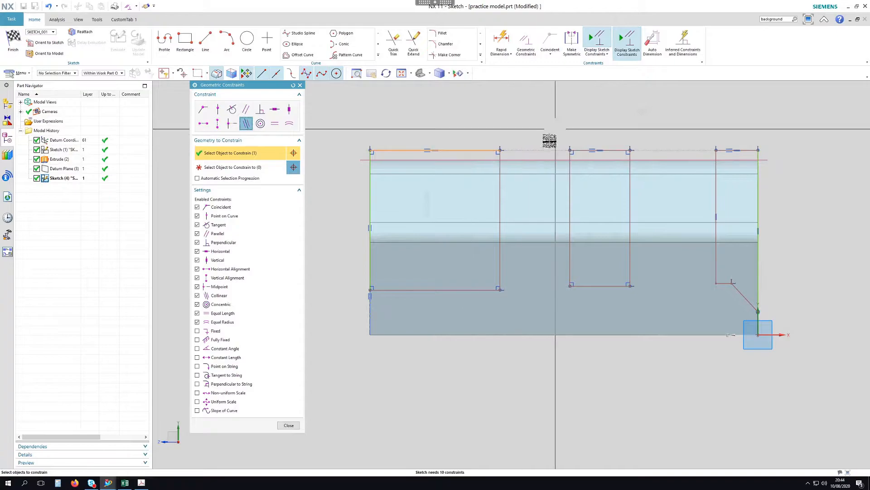
{"action": "middle_click", "coordinate": [553, 136]}
{"action": "left_click", "coordinate": [538, 159]}
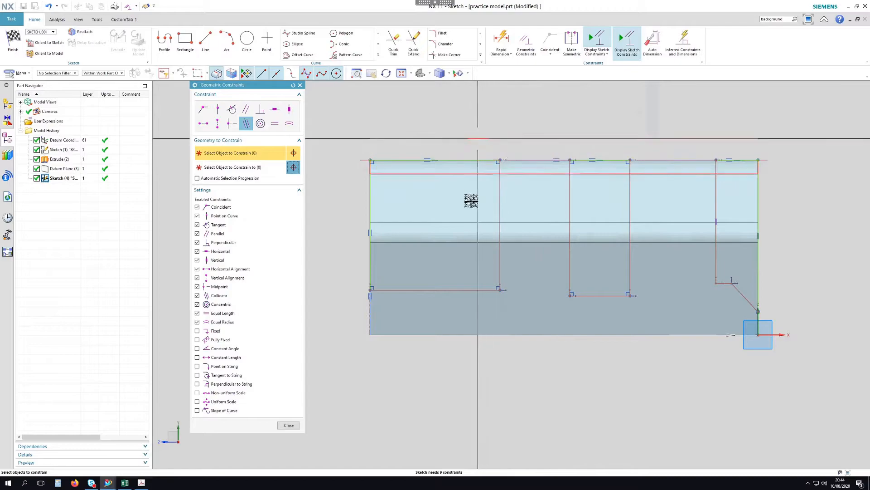
{"action": "middle_click", "coordinate": [374, 397]}
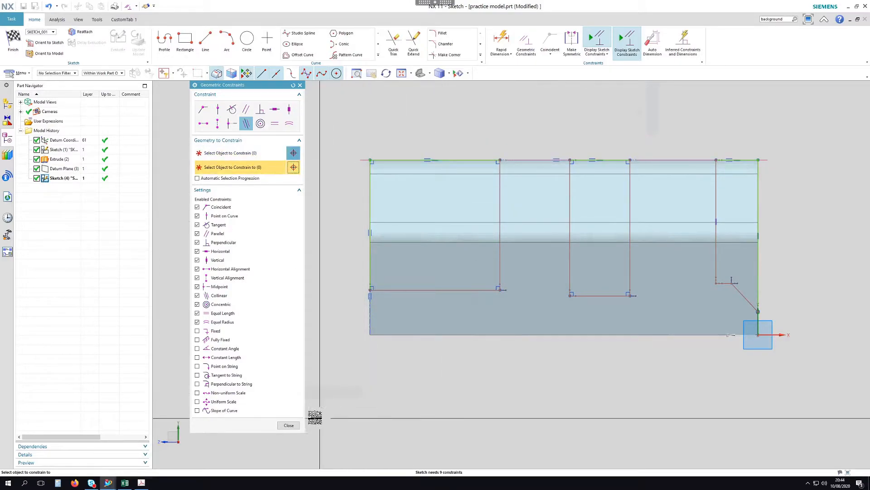
{"action": "left_click", "coordinate": [289, 425]}
{"action": "scroll", "coordinate": [291, 324], "scroll_direction": "down", "scroll_amount": 1}
{"action": "scroll", "coordinate": [652, 168], "scroll_direction": "up", "scroll_amount": 1}
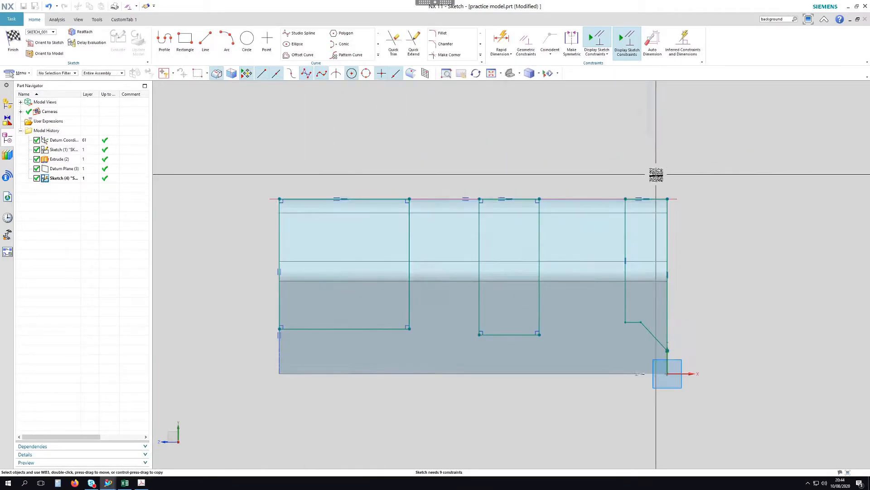
Compare the pocket sketch against the reference PDF drawing
{"action": "middle_click_drag", "start_coordinate": [608, 176], "coordinate": [683, 145], "text": "shift"}
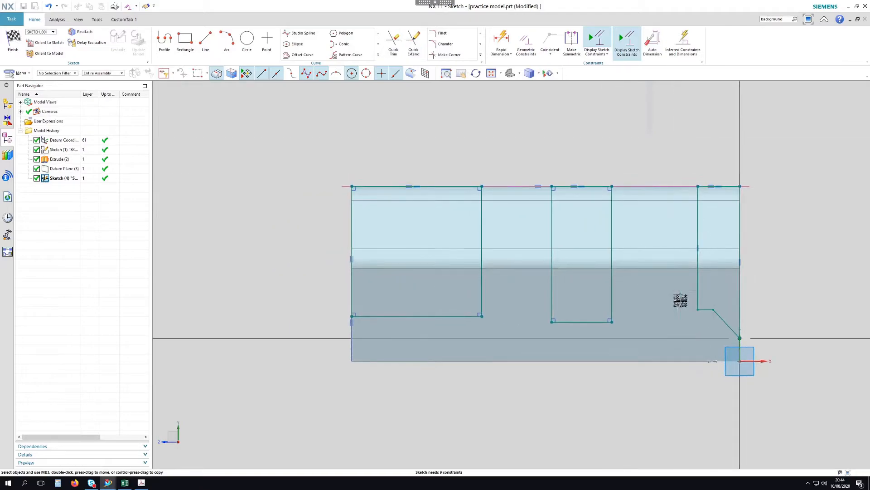
{"action": "left_click", "coordinate": [141, 483]}
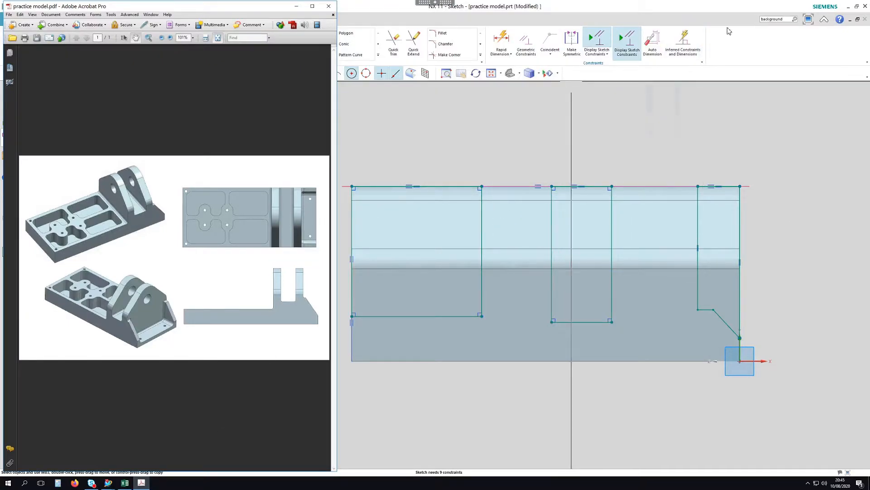
{"action": "left_click", "coordinate": [717, 12]}
Raise the middle notch's bottom line and the short right-hand step line
{"action": "scroll", "coordinate": [583, 320], "scroll_direction": "up", "scroll_amount": 2}
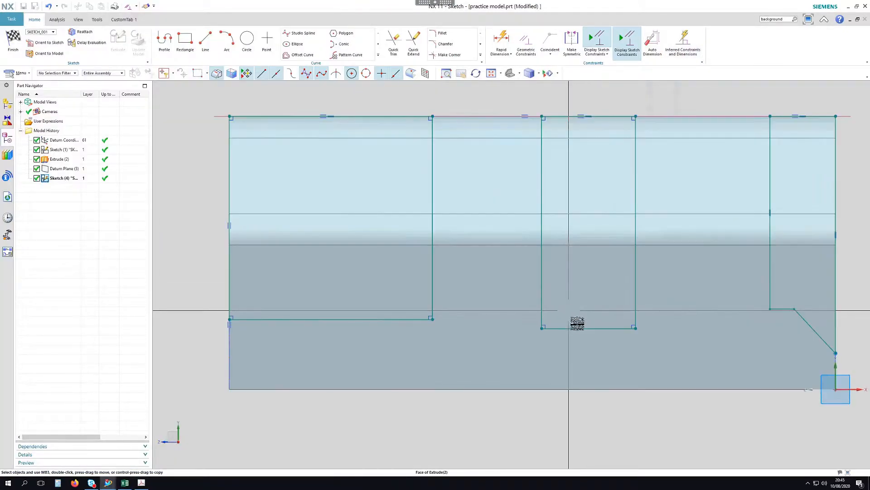
{"action": "mouse_move", "coordinate": [580, 329]}
{"action": "left_mouse_down"}
{"action": "mouse_move", "coordinate": [579, 293]}
{"action": "mouse_move", "coordinate": [710, 290]}
{"action": "left_mouse_up"}
{"action": "scroll", "coordinate": [788, 306], "scroll_direction": "up", "scroll_amount": 3}
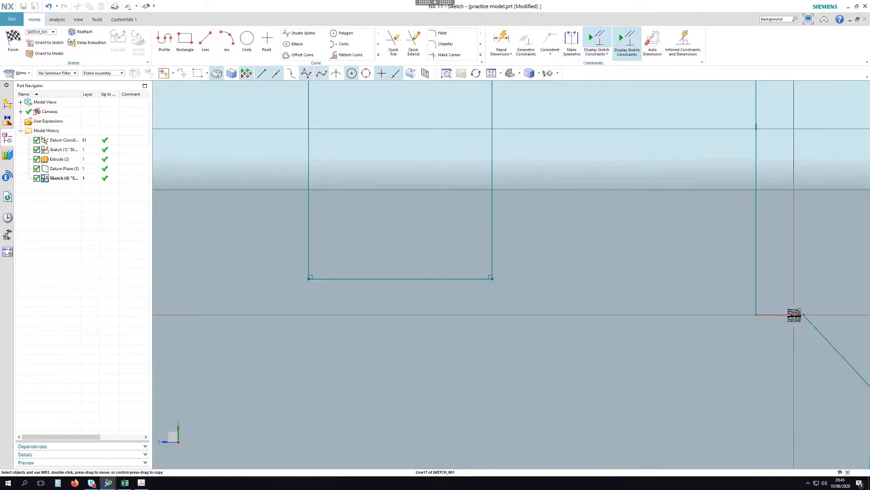
{"action": "left_click_drag", "start_coordinate": [794, 315], "coordinate": [794, 270]}
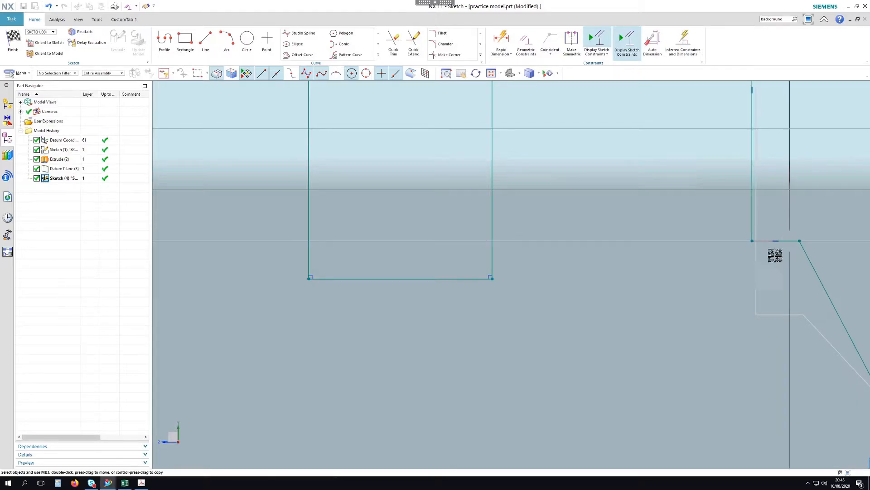
{"action": "scroll", "coordinate": [713, 324], "scroll_direction": "down", "scroll_amount": 3}
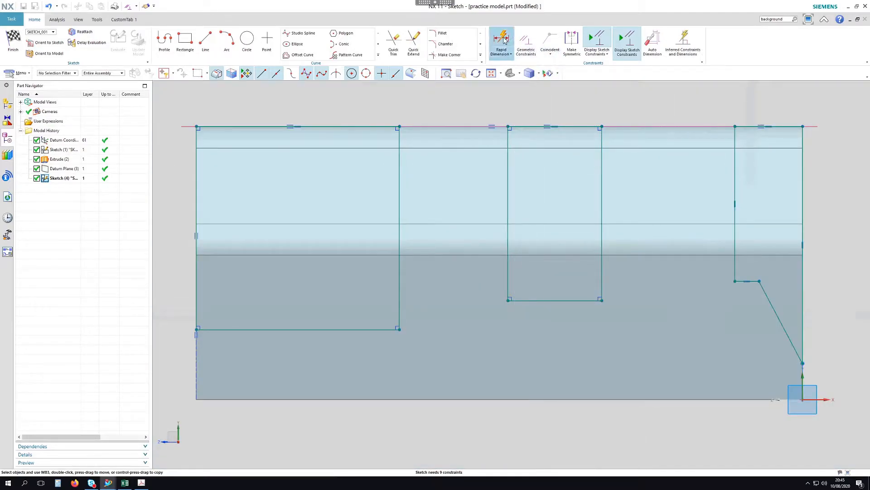
Add an inferred height dimension of 20 from the bottom edge to the left step
{"action": "left_click", "coordinate": [502, 40]}
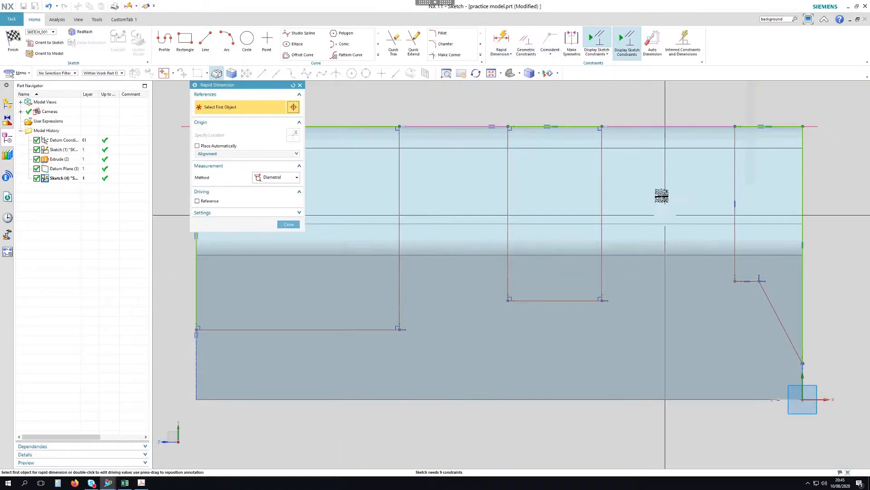
{"action": "left_click", "coordinate": [278, 178]}
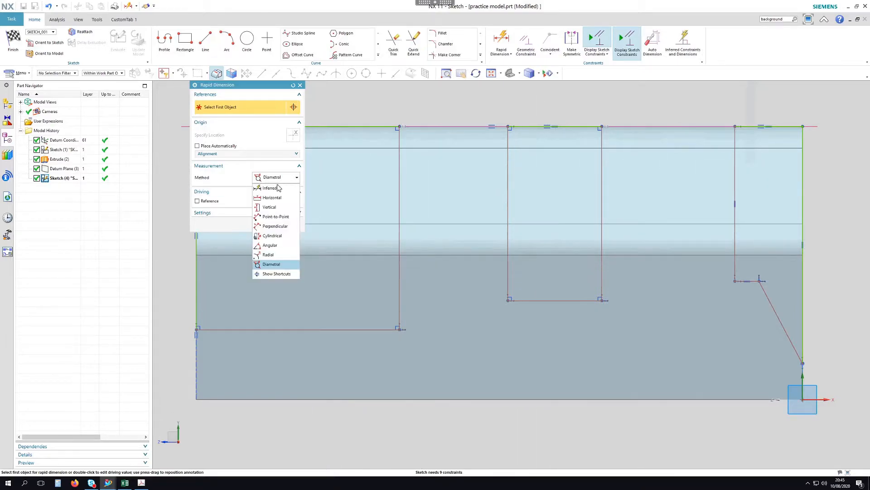
{"action": "left_click", "coordinate": [279, 187]}
{"action": "left_click", "coordinate": [356, 399]}
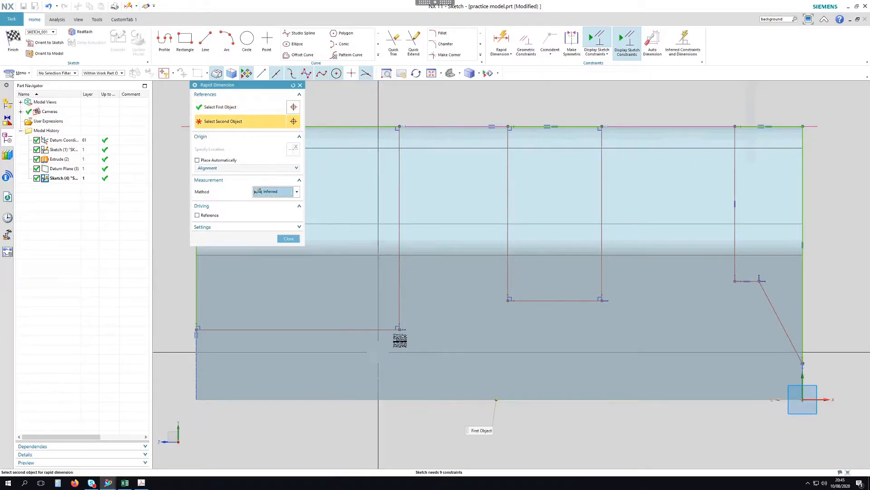
{"action": "left_click", "coordinate": [399, 331]}
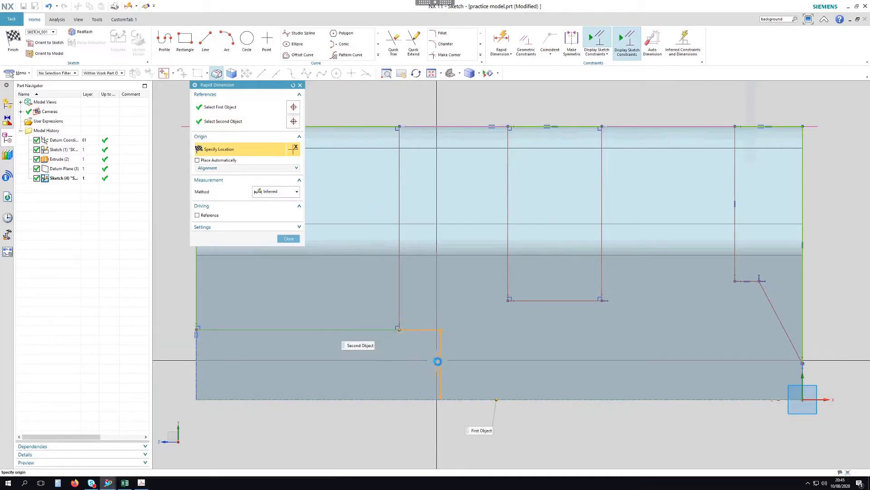
{"action": "left_click", "coordinate": [436, 360]}
{"action": "scroll", "coordinate": [532, 435], "scroll_direction": "down", "scroll_amount": 1}
{"action": "type", "text": "20"}
{"action": "key", "text": "Return"}
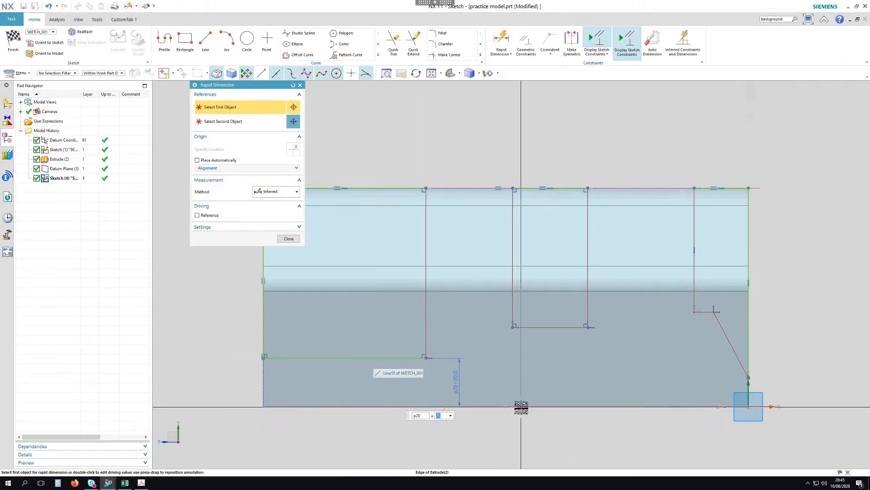
Dimension the middle notch height at 30 and the right step height at 40
{"action": "left_click", "coordinate": [521, 407]}
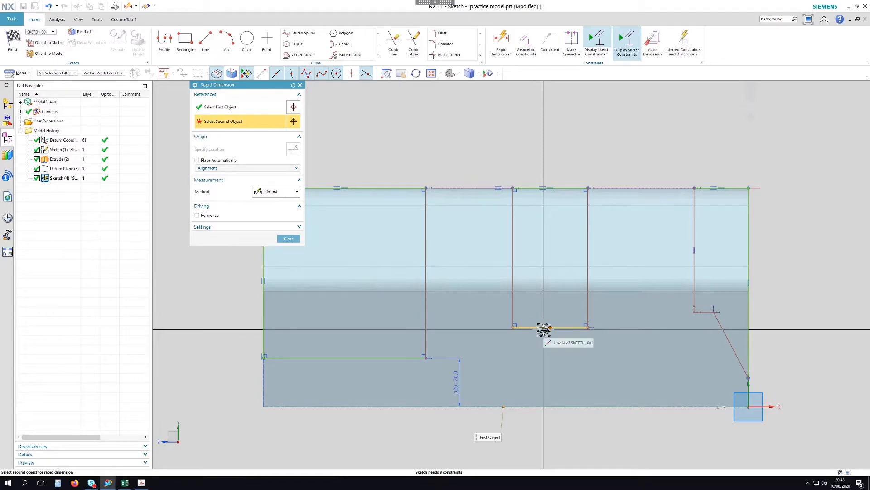
{"action": "left_click", "coordinate": [544, 328]}
{"action": "left_click", "coordinate": [562, 389]}
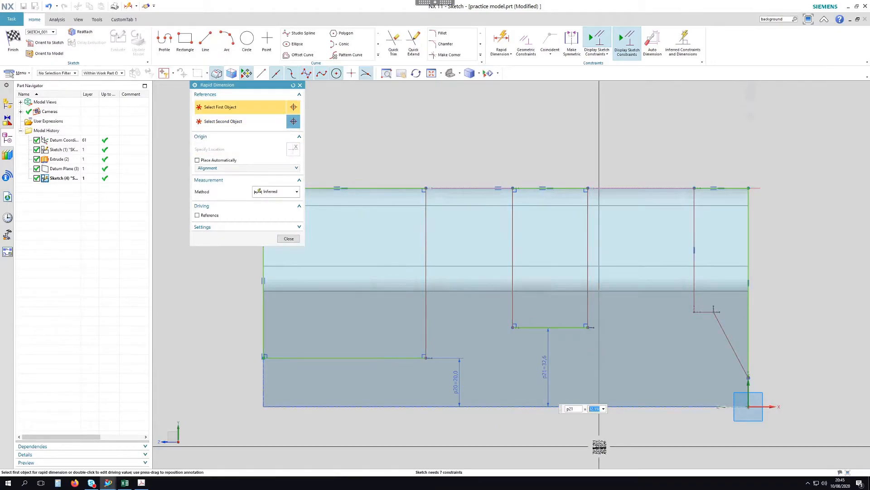
{"action": "type", "text": "30"}
{"action": "key", "text": "Return"}
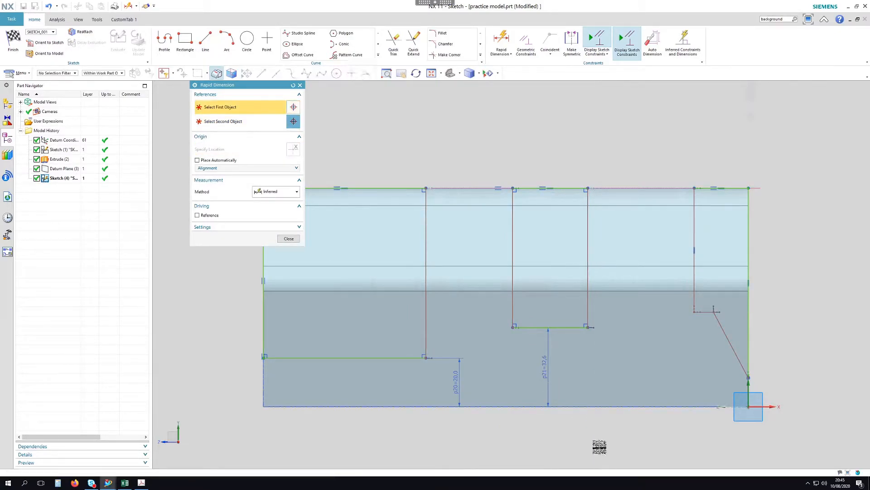
{"action": "left_click", "coordinate": [703, 406]}
{"action": "left_click", "coordinate": [694, 311]}
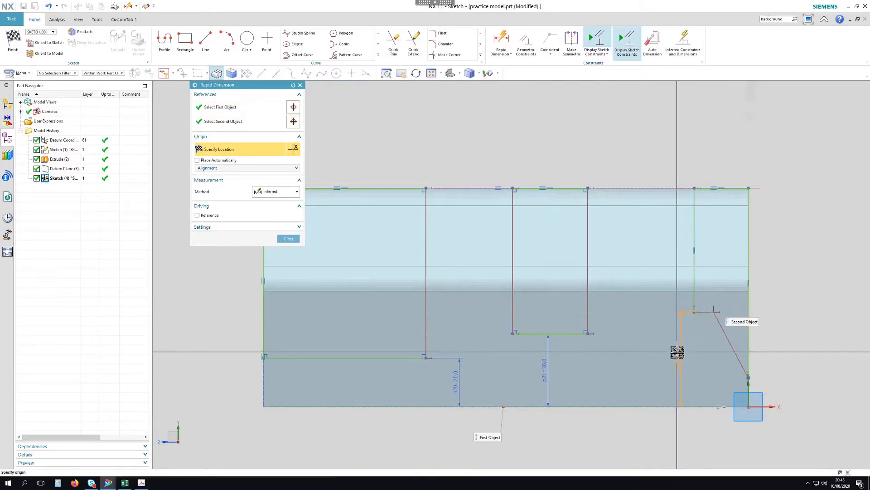
{"action": "left_click", "coordinate": [686, 362]}
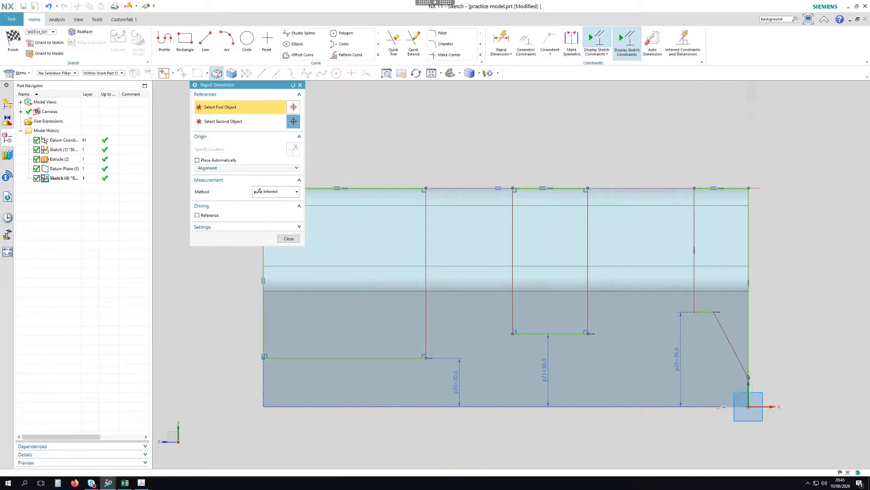
{"action": "scroll", "coordinate": [780, 298], "scroll_direction": "down", "scroll_amount": 1}
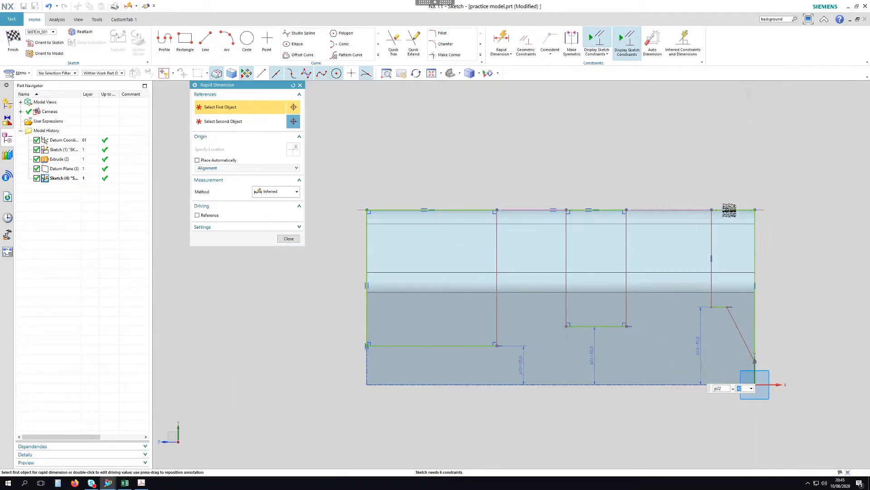
Dimension the top span at 20 and set the neighbouring span equal to p23
{"action": "left_click", "coordinate": [692, 213]}
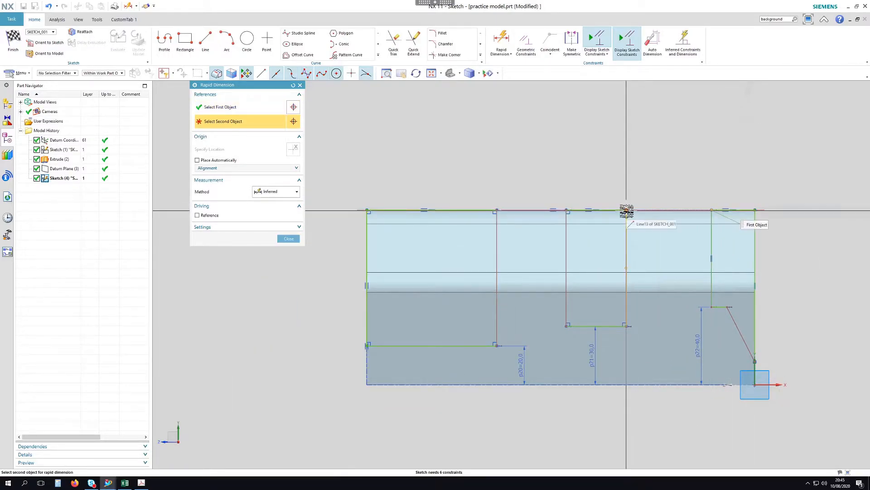
{"action": "left_click", "coordinate": [625, 210]}
{"action": "left_click", "coordinate": [670, 179]}
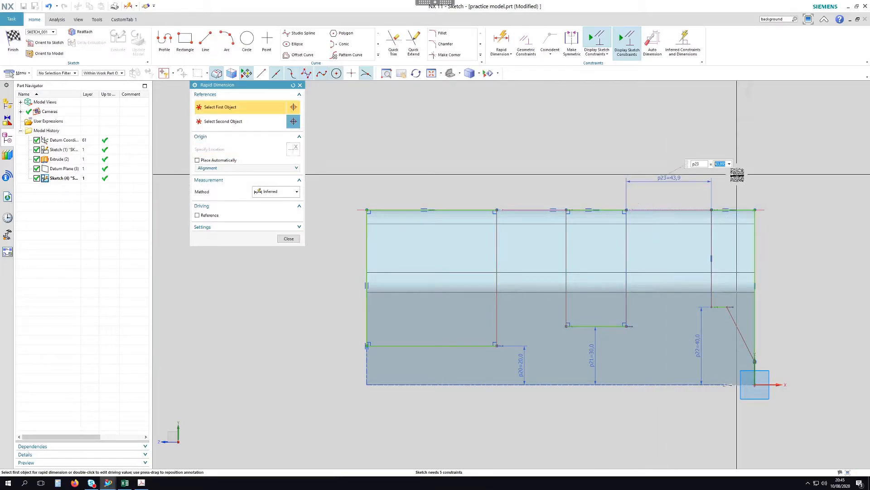
{"action": "type", "text": "20"}
{"action": "key", "text": "Return"}
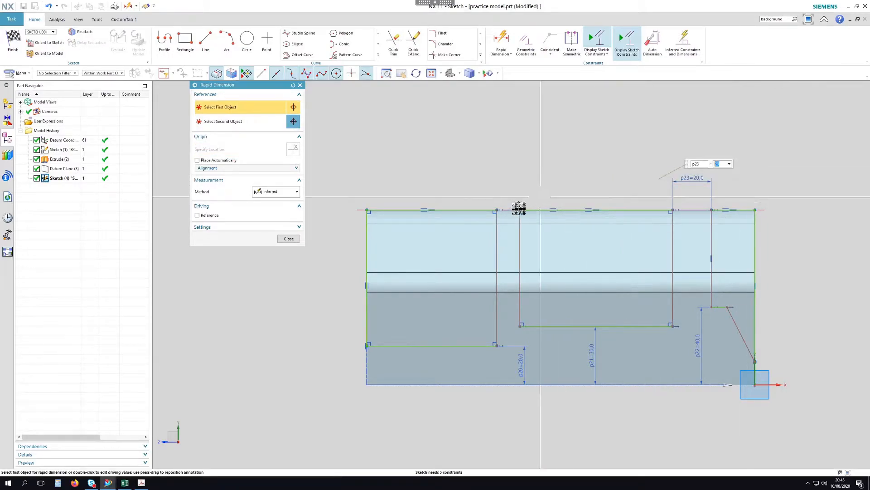
{"action": "left_click", "coordinate": [520, 210]}
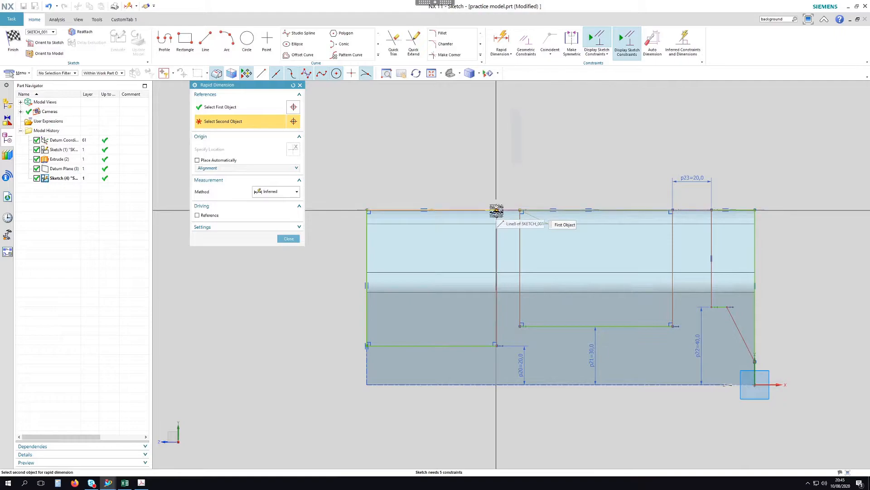
{"action": "left_click", "coordinate": [497, 208]}
{"action": "left_click", "coordinate": [554, 187]}
{"action": "type", "text": "p23"}
{"action": "key", "text": "Return"}
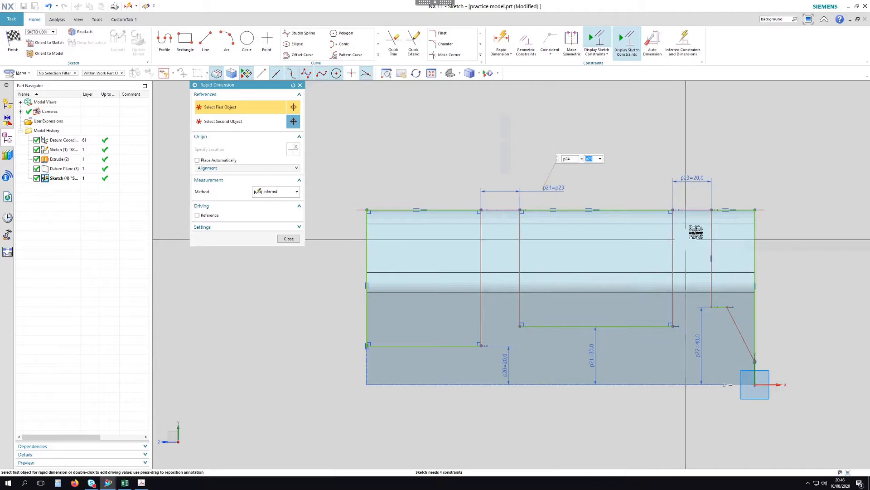
Check the reference PDF, then dimension the top span across the sketch as p23*2
{"action": "left_click", "coordinate": [141, 483]}
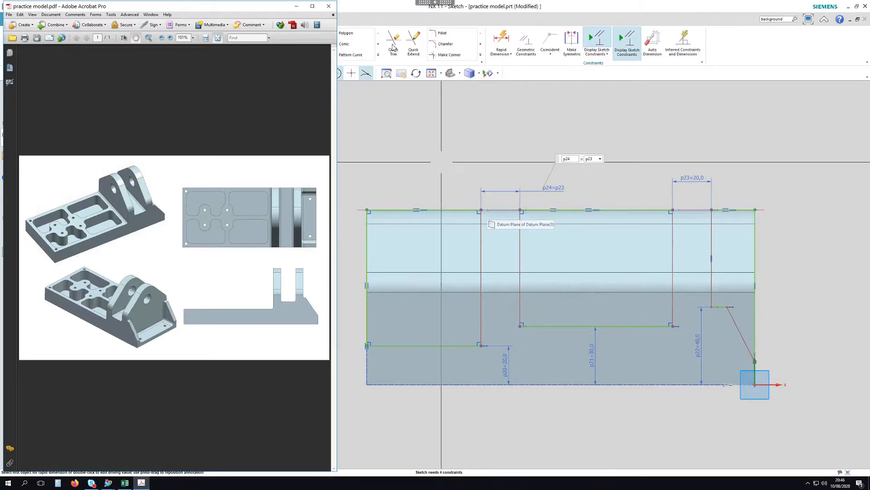
{"action": "left_click", "coordinate": [732, 9]}
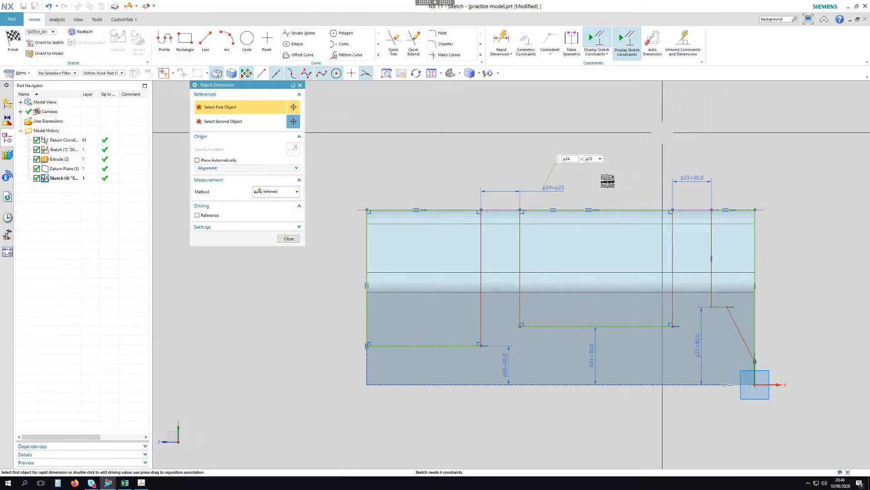
{"action": "left_click", "coordinate": [520, 210]}
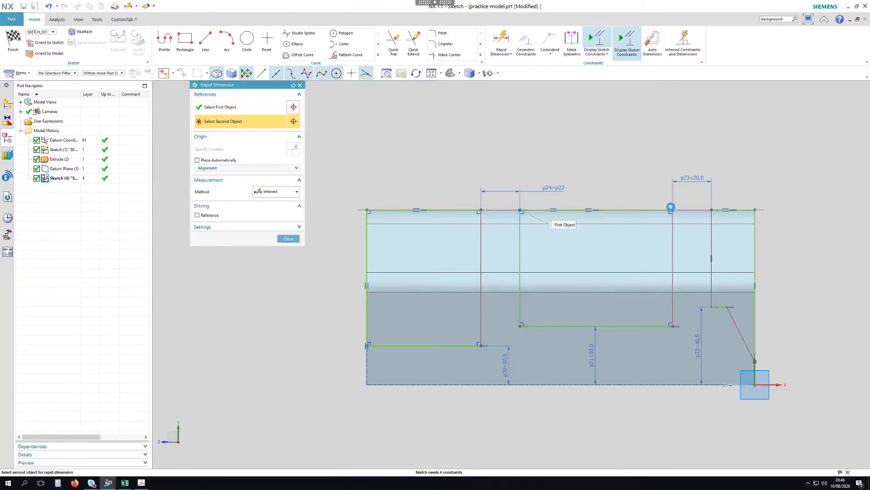
{"action": "left_click", "coordinate": [673, 210]}
{"action": "left_click", "coordinate": [623, 144]}
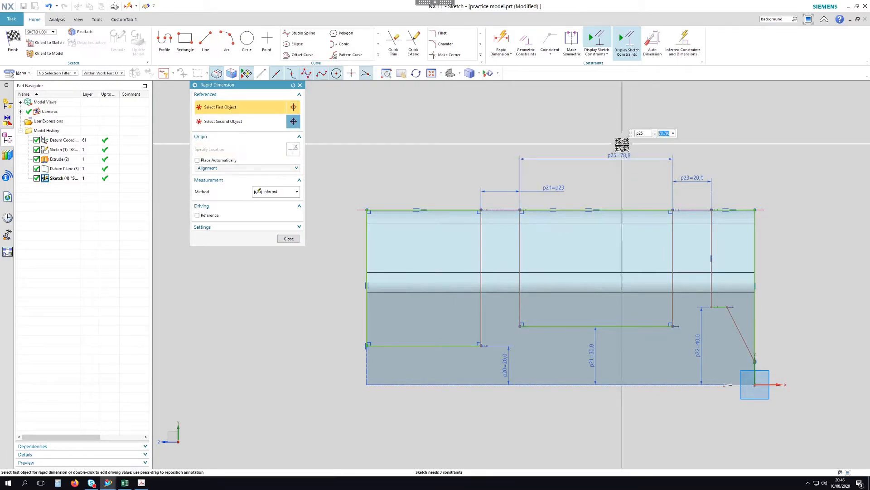
{"action": "type", "text": "p23"}
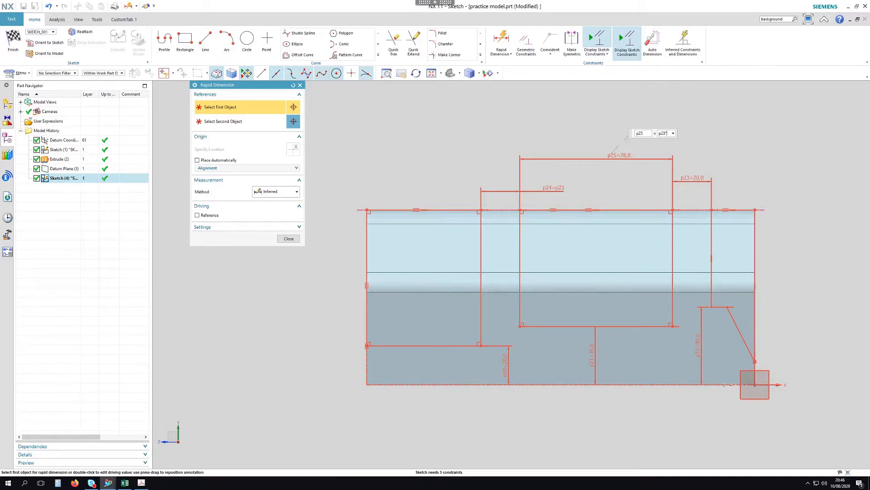
{"action": "type", "text": "*2"}
{"action": "key", "text": "Return"}
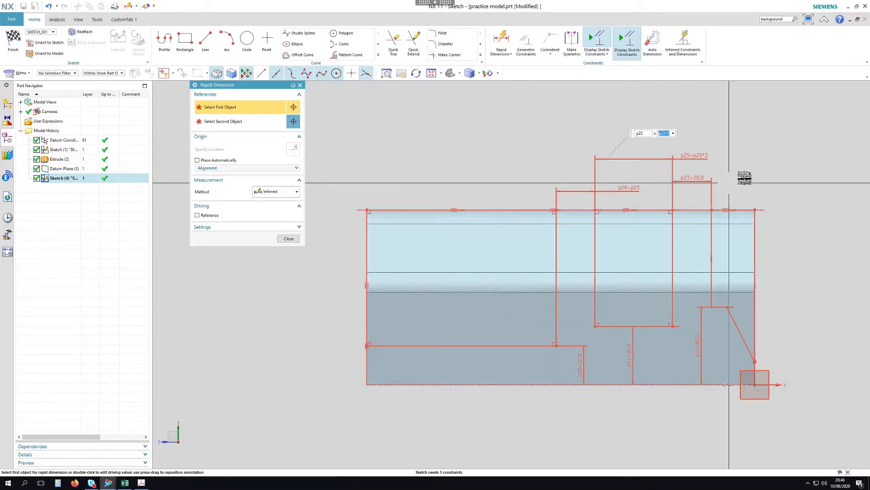
{"action": "middle_click", "coordinate": [746, 177]}
{"action": "left_click", "coordinate": [289, 238]}
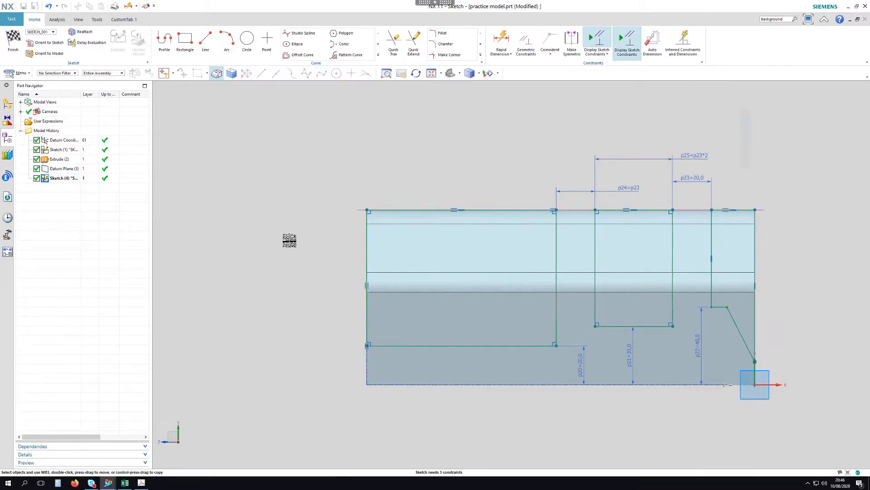
Change the p23 width dimension to 16
{"action": "double_click", "coordinate": [693, 178]}
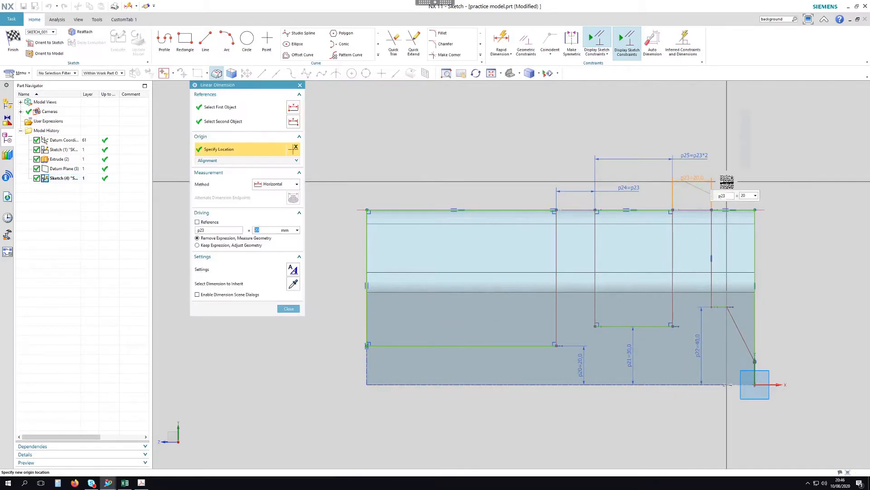
{"action": "type", "text": "16"}
{"action": "key", "text": "Return"}
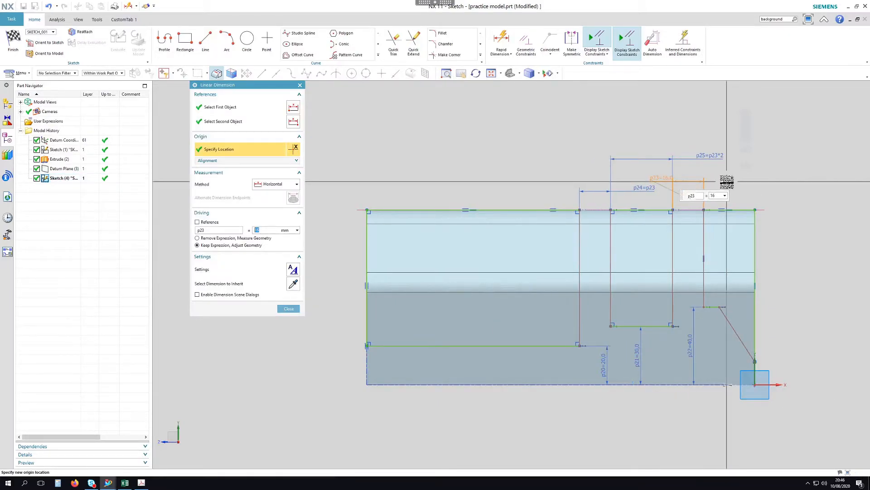
{"action": "scroll", "coordinate": [805, 210], "scroll_direction": "up", "scroll_amount": 1}
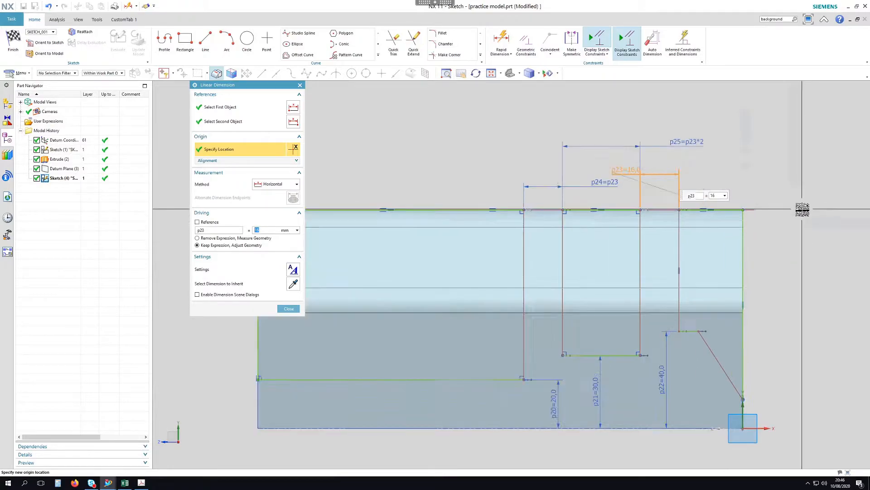
{"action": "left_click", "coordinate": [289, 309]}
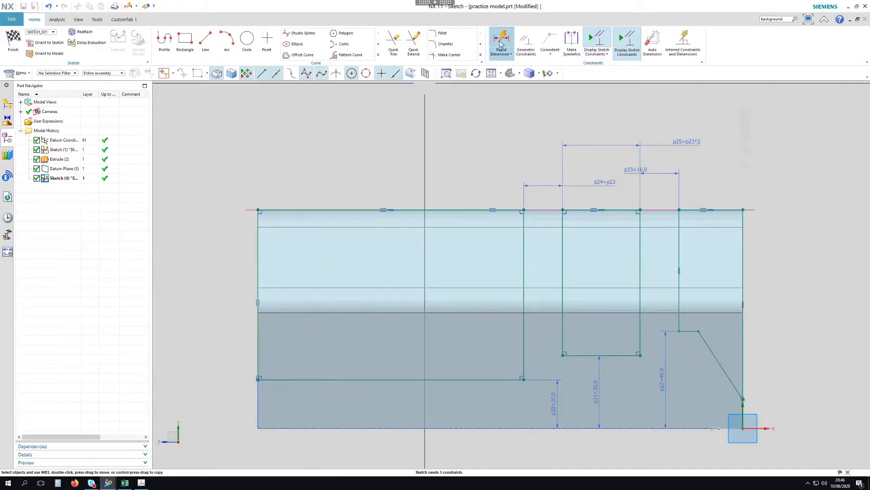
Add the p26 width dimension of 25 at the right end of the top edge
{"action": "left_click", "coordinate": [743, 210]}
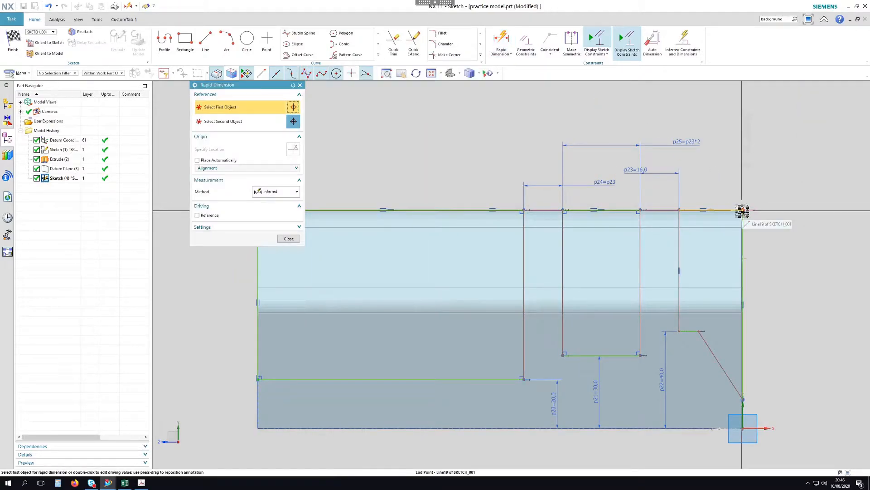
{"action": "left_click", "coordinate": [678, 211]}
{"action": "left_click", "coordinate": [766, 153]}
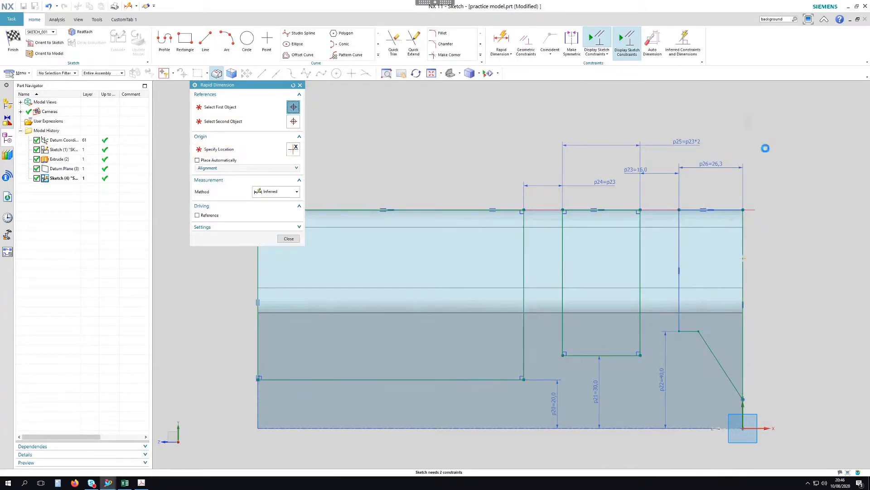
{"action": "type", "text": "25"}
{"action": "key", "text": "Return"}
Dimension the angle between the vertical and slanted lines to 30°
{"action": "scroll", "coordinate": [674, 245], "scroll_direction": "down", "scroll_amount": 1}
{"action": "scroll", "coordinate": [754, 383], "scroll_direction": "up", "scroll_amount": 1}
{"action": "scroll", "coordinate": [741, 375], "scroll_direction": "up", "scroll_amount": 2}
{"action": "left_click", "coordinate": [711, 336]}
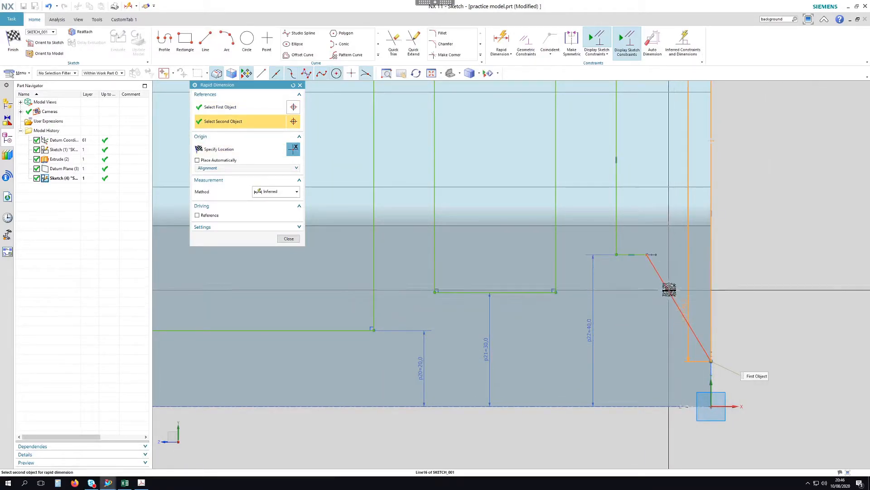
{"action": "left_click", "coordinate": [681, 277]}
{"action": "left_click", "coordinate": [728, 296]}
{"action": "type", "text": "30"}
{"action": "key", "text": "Return"}
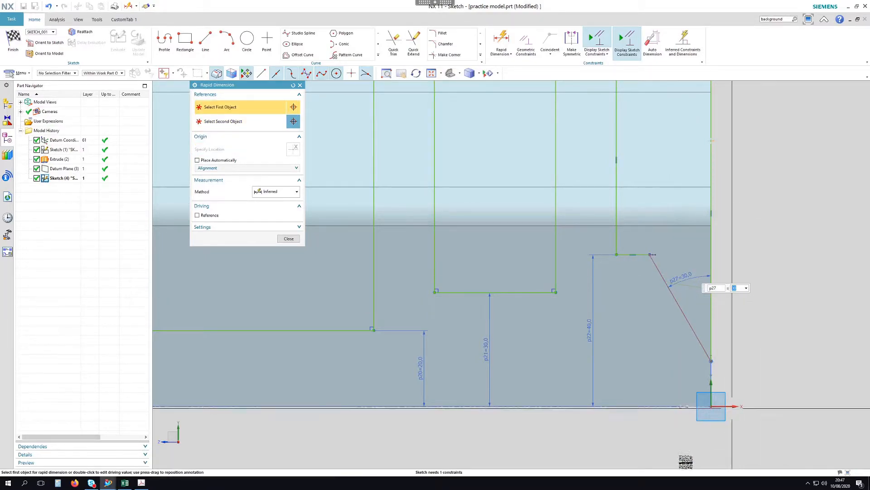
Set the vertical height p28 to 12 and stop dimensioning
{"action": "left_click", "coordinate": [711, 406]}
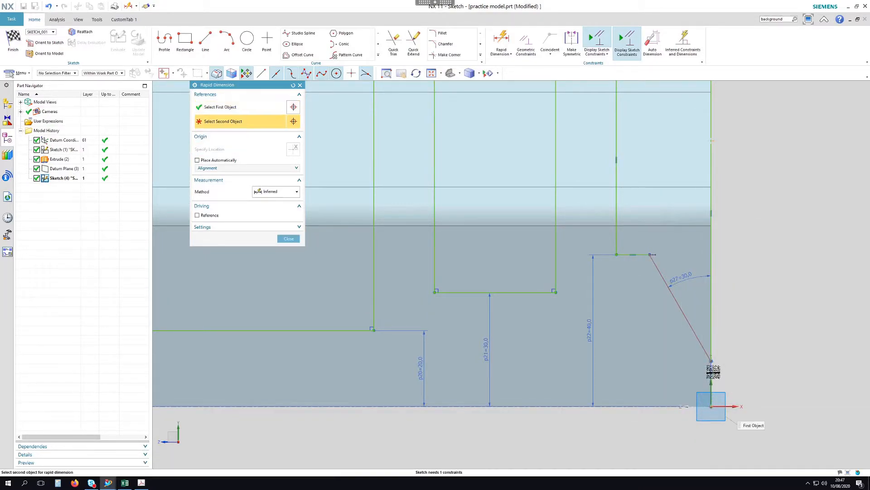
{"action": "left_click", "coordinate": [712, 360]}
{"action": "left_click", "coordinate": [739, 372]}
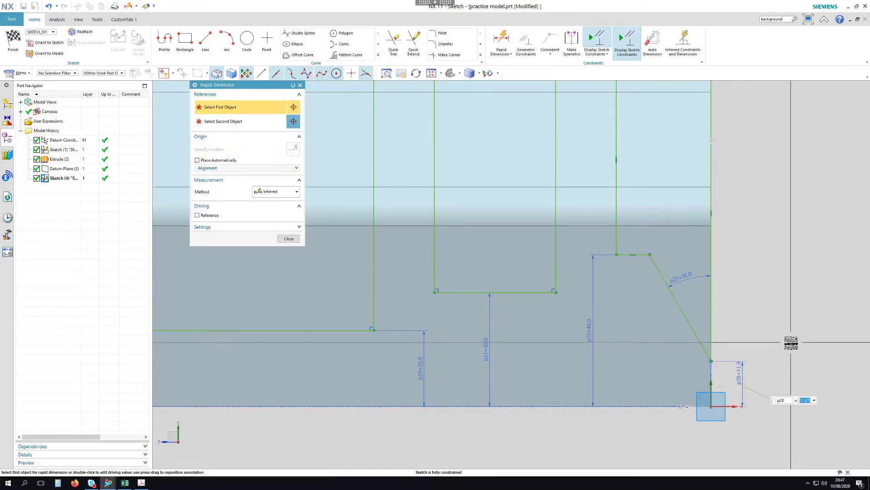
{"action": "key", "text": "Return"}
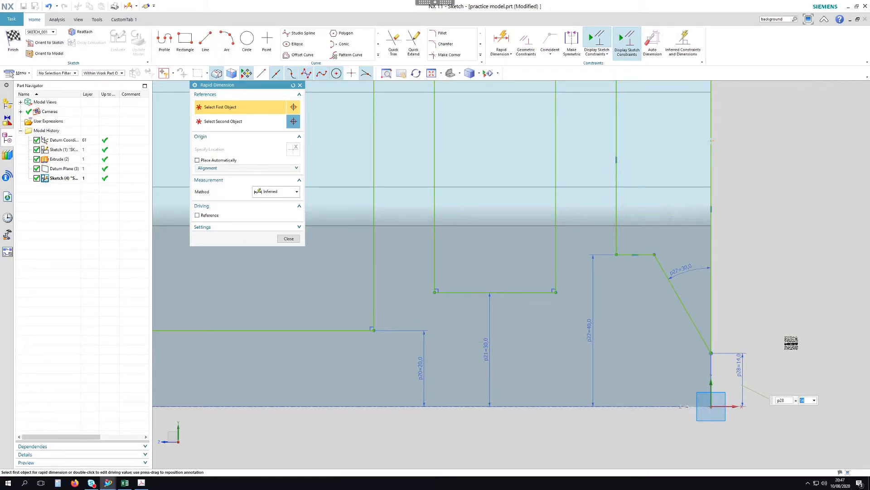
{"action": "type", "text": "12"}
{"action": "key", "text": "Return"}
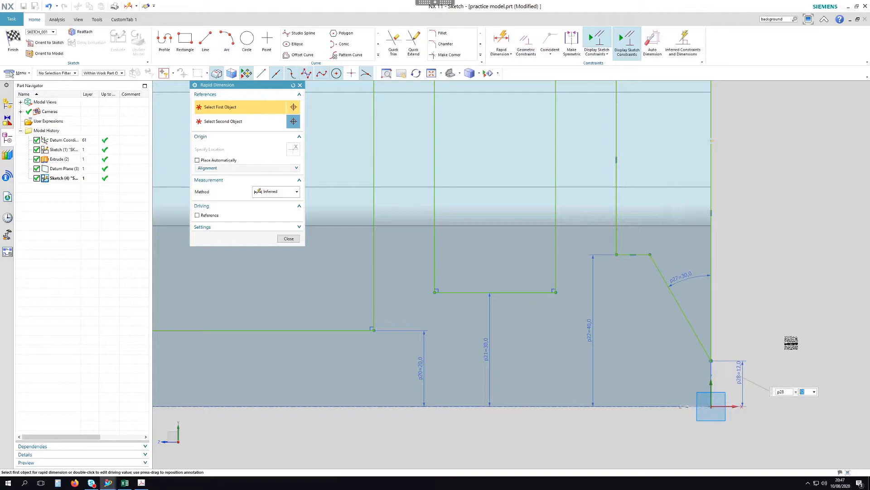
{"action": "left_click", "coordinate": [776, 301]}
{"action": "scroll", "coordinate": [773, 303], "scroll_direction": "down", "scroll_amount": 3}
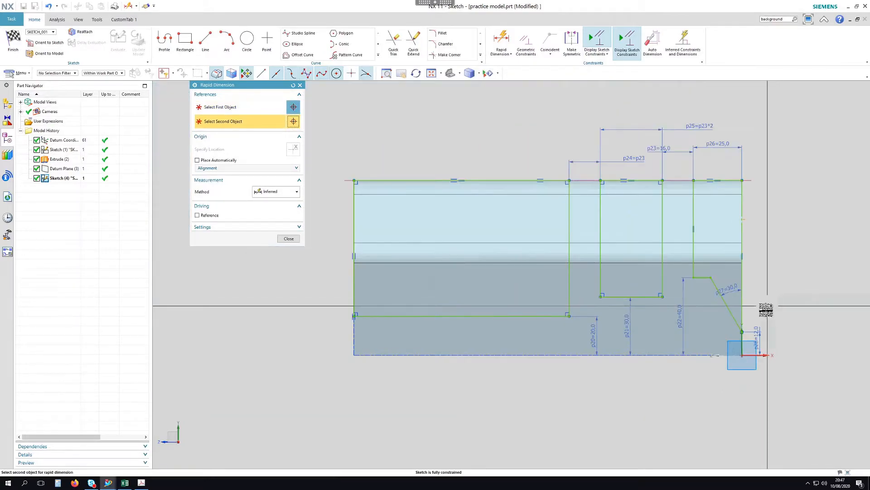
{"action": "left_click", "coordinate": [289, 238]}
{"action": "scroll", "coordinate": [748, 175], "scroll_direction": "up", "scroll_amount": 2}
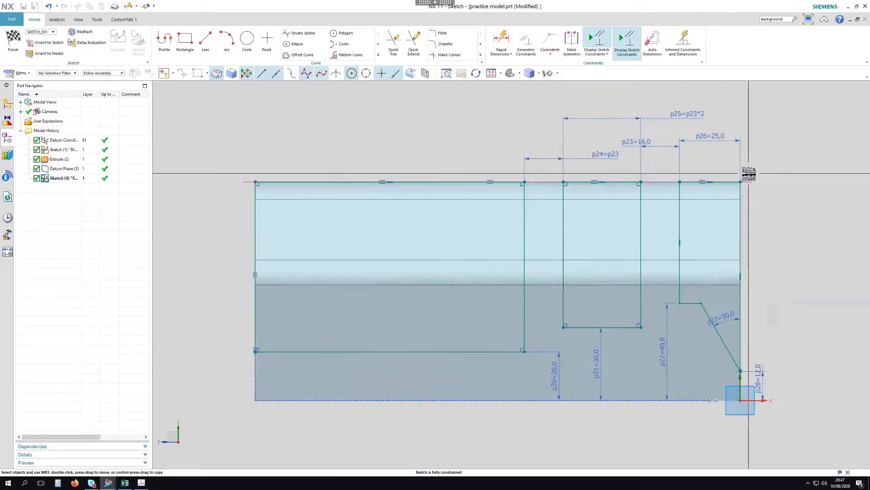
Check the reference PDF and change the p22 height to 37
{"action": "left_click", "coordinate": [141, 482]}
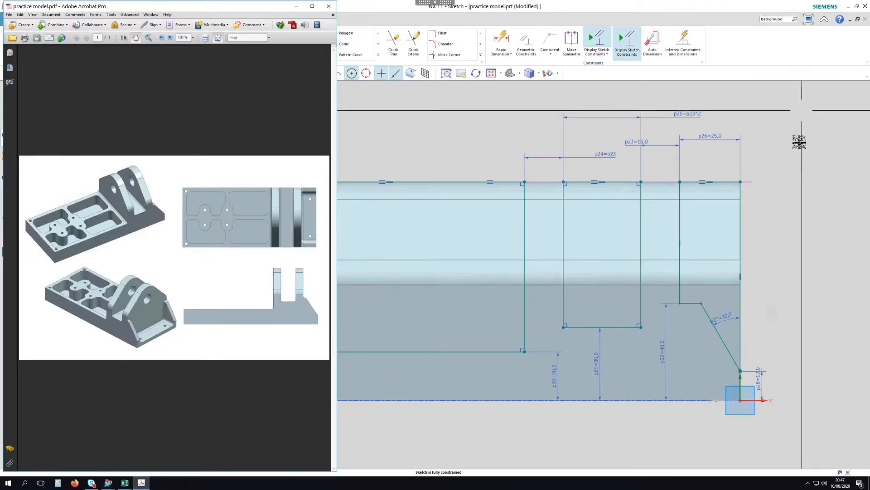
{"action": "scroll", "coordinate": [795, 127], "scroll_direction": "down", "scroll_amount": 1}
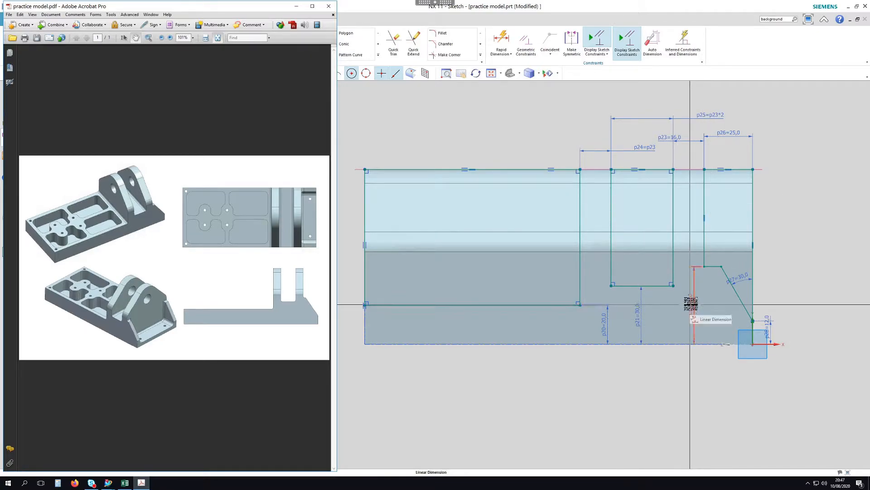
{"action": "double_click", "coordinate": [690, 303]}
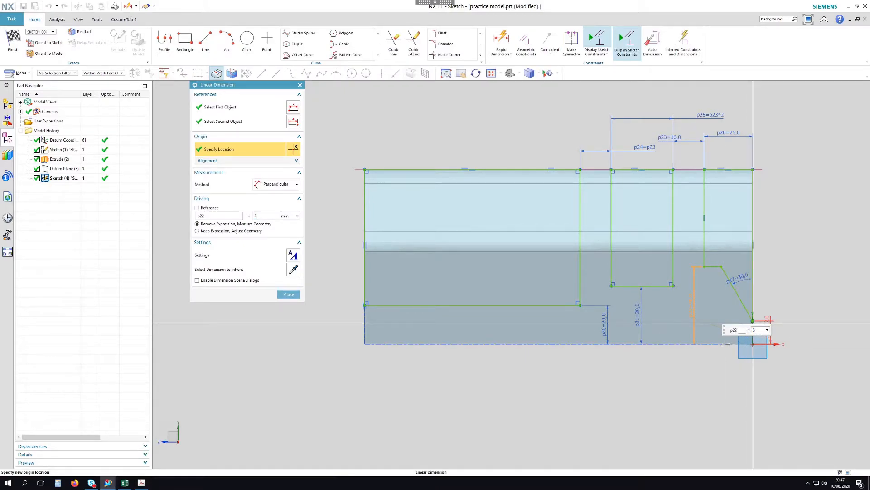
{"action": "type", "text": "37"}
{"action": "key", "text": "Return"}
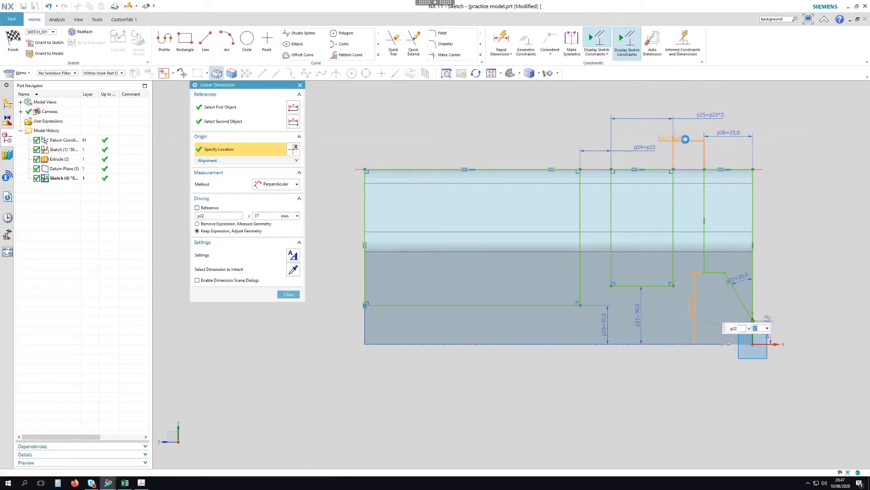
Change the p23 width to 14, then bring the reference PDF back up
{"action": "left_click", "coordinate": [687, 140]}
{"action": "key", "text": "Return"}
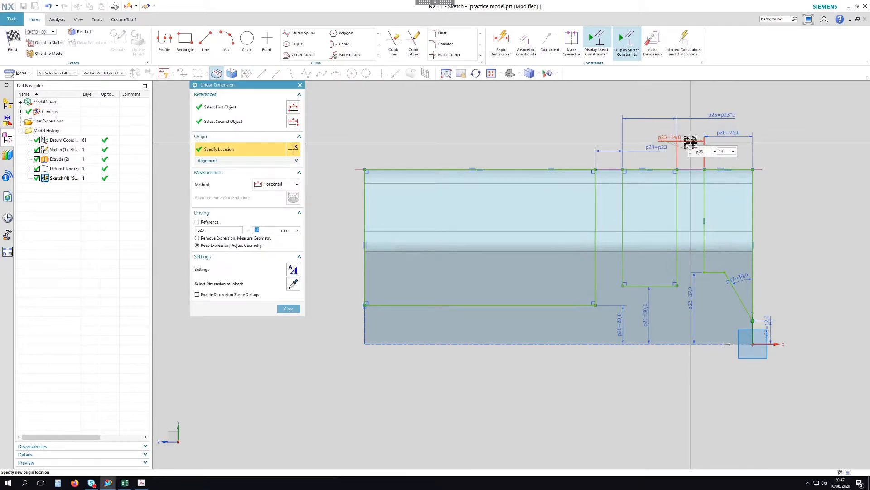
{"action": "key", "text": "Escape"}
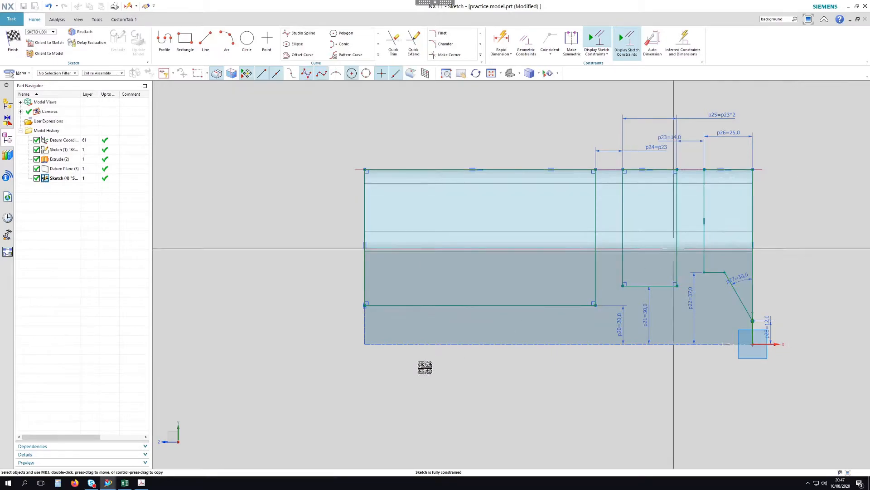
{"action": "left_click", "coordinate": [141, 483]}
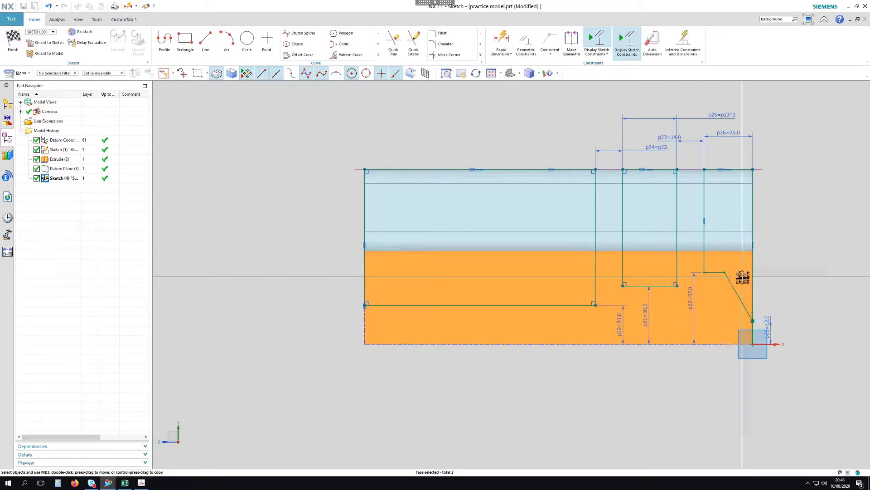
Change the p27 slant angle to 33°
{"action": "double_click", "coordinate": [739, 275]}
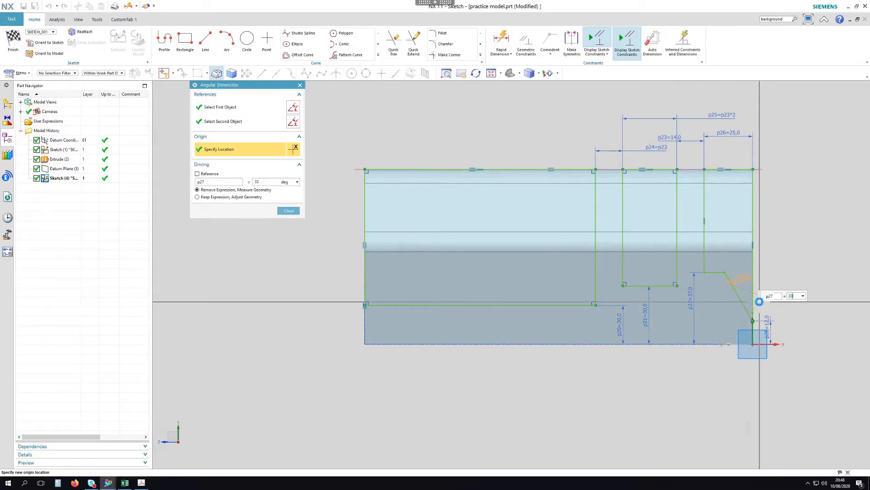
{"action": "key", "text": "Return"}
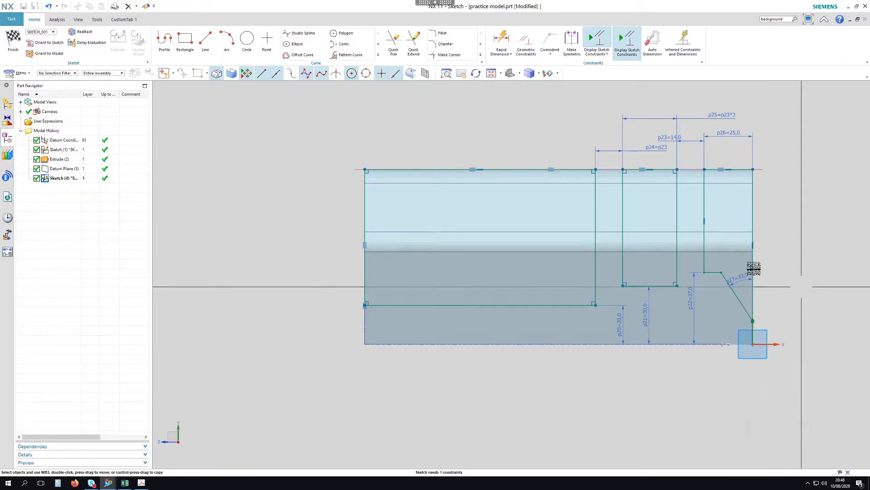
{"action": "scroll", "coordinate": [725, 265], "scroll_direction": "up", "scroll_amount": 3}
Dimension the short ledge to 5 and finish the sketch
{"action": "left_click", "coordinate": [501, 38]}
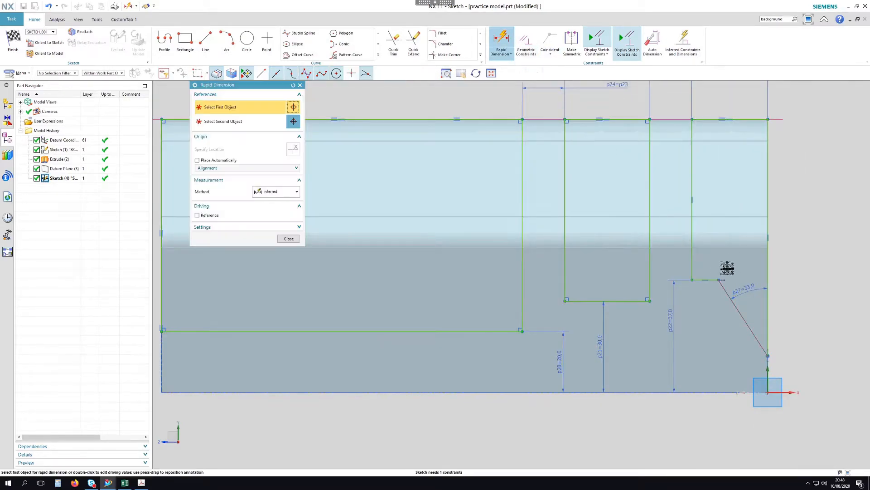
{"action": "left_click", "coordinate": [721, 282]}
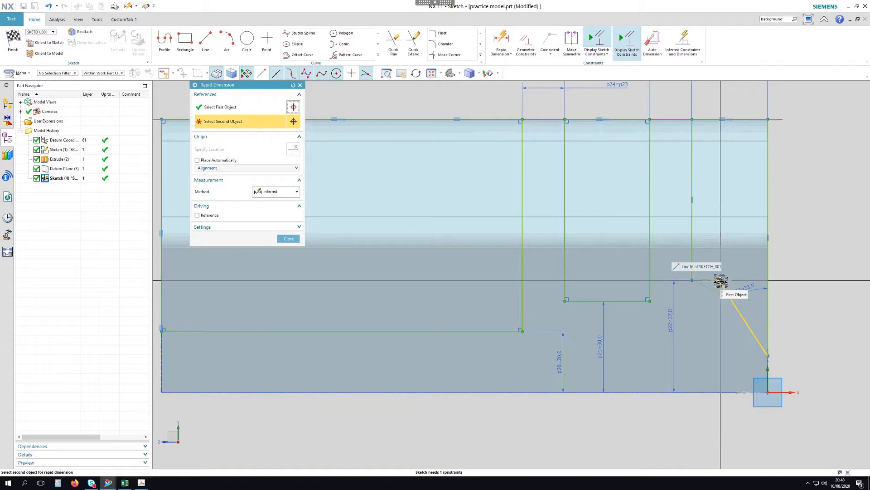
{"action": "left_click", "coordinate": [721, 281]}
{"action": "left_click", "coordinate": [797, 261]}
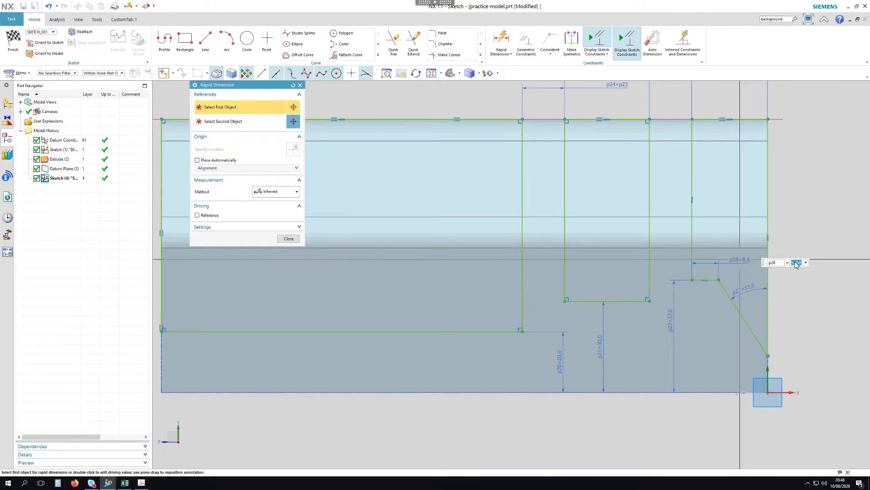
{"action": "type", "text": "5"}
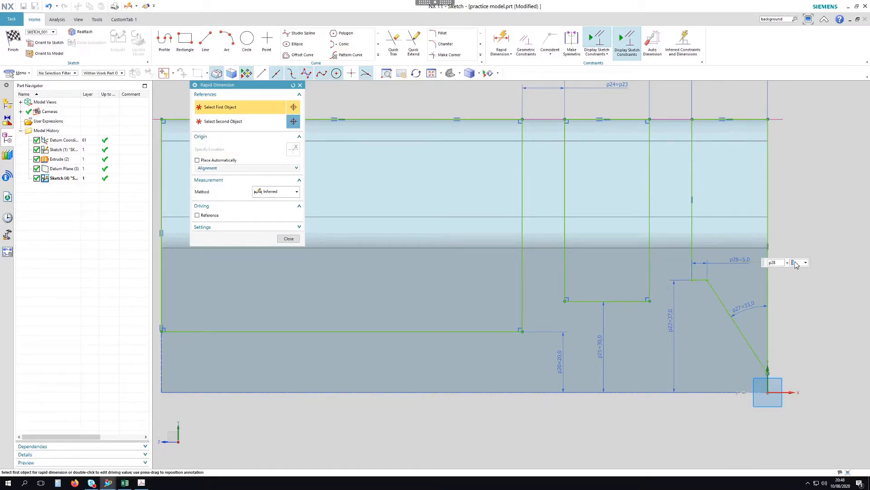
{"action": "middle_click", "coordinate": [802, 312]}
{"action": "scroll", "coordinate": [798, 310], "scroll_direction": "down", "scroll_amount": 2}
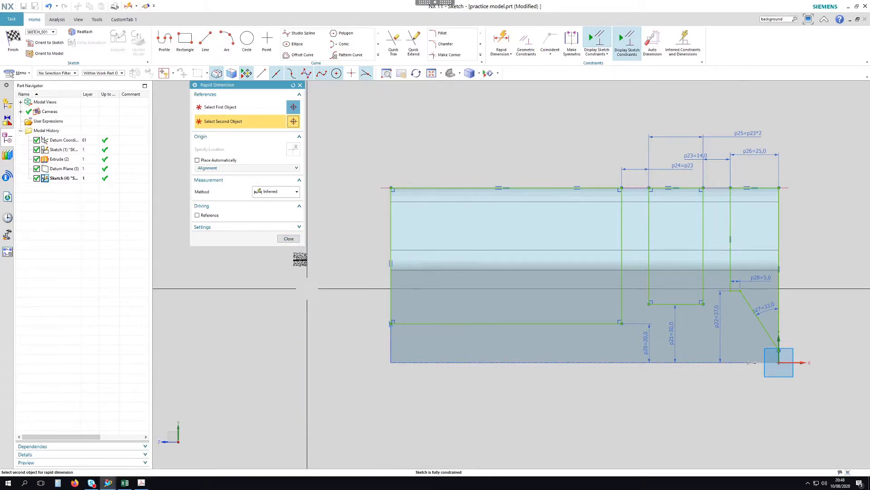
{"action": "left_click", "coordinate": [289, 238]}
{"action": "key", "text": "ctrl+q"}
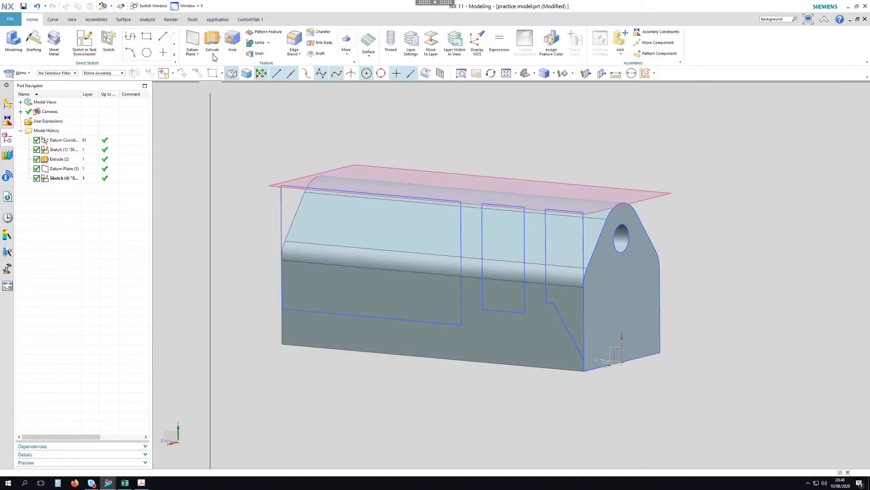
Extrude the sketch profile as a Through All subtract, cutting the pocket through the body
{"action": "left_click", "coordinate": [212, 41]}
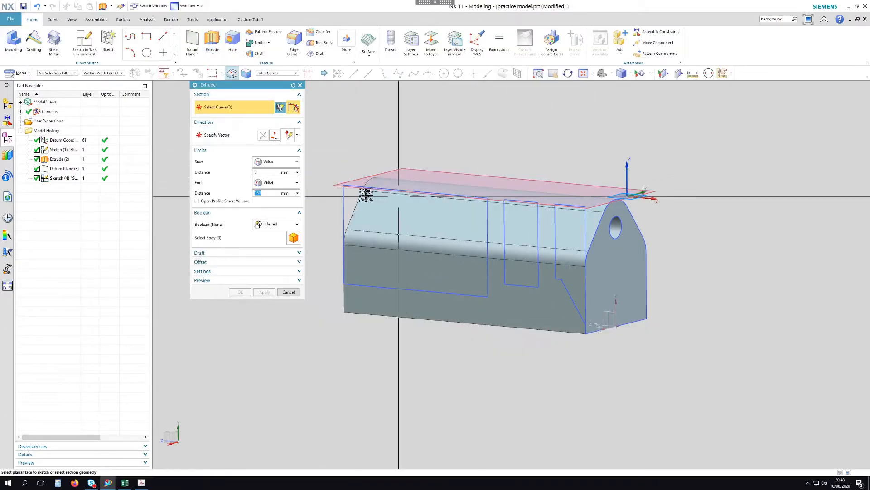
{"action": "left_click", "coordinate": [342, 193]}
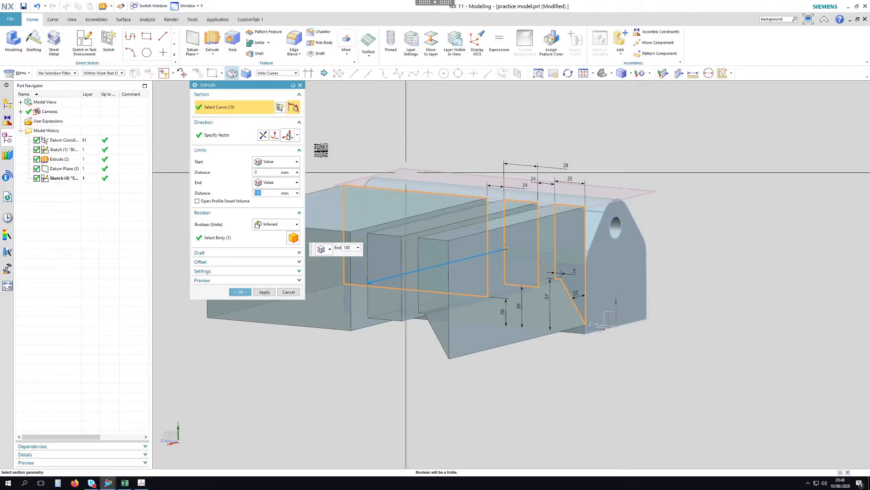
{"action": "left_click", "coordinate": [298, 134]}
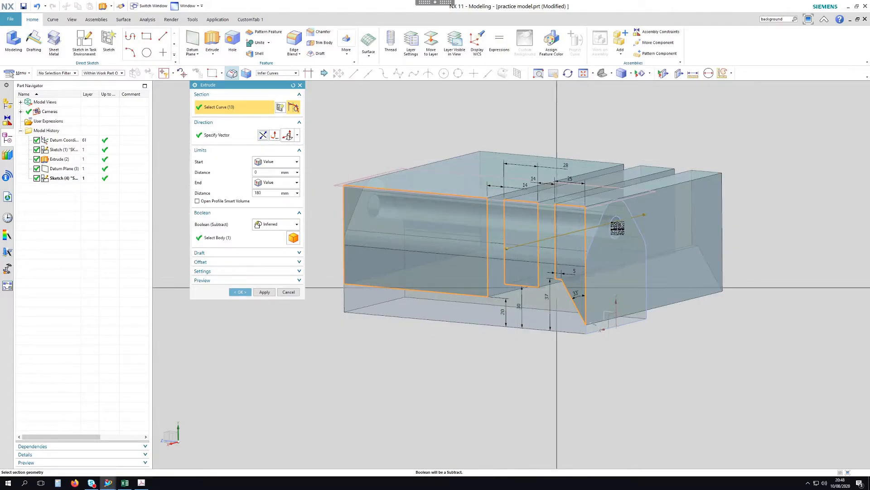
{"action": "left_click", "coordinate": [280, 183]}
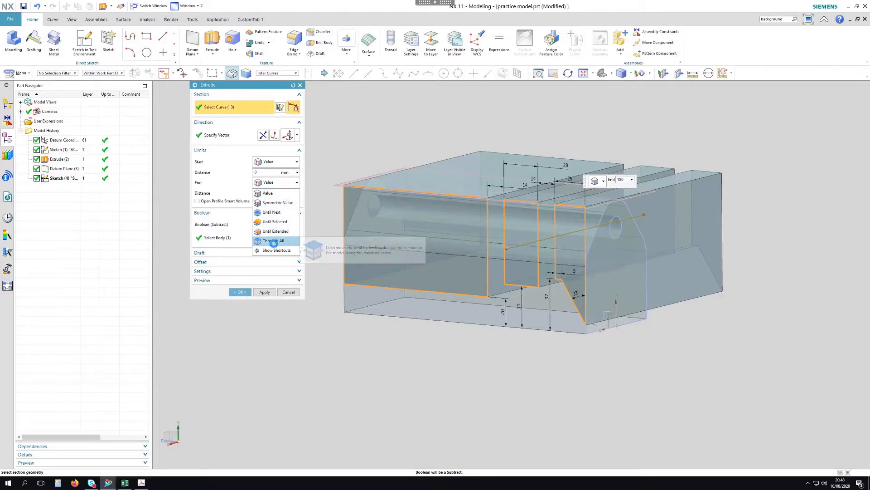
{"action": "left_click", "coordinate": [278, 242]}
{"action": "left_click", "coordinate": [240, 292]}
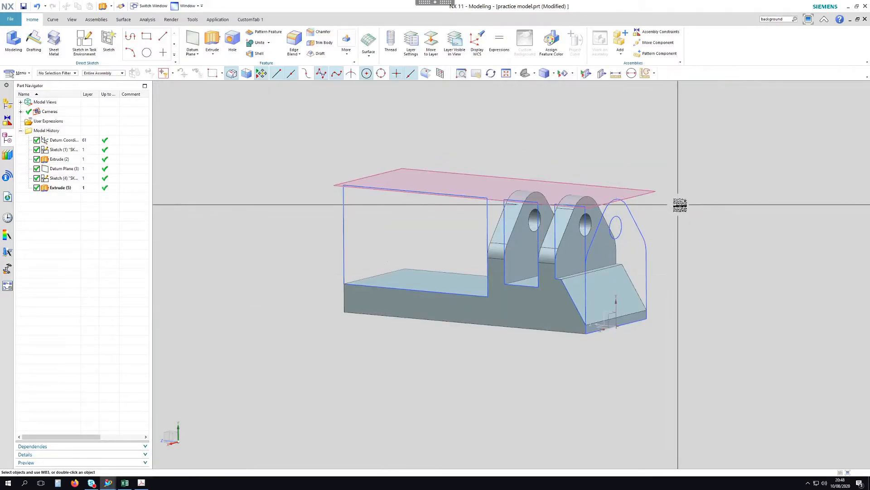
Hide Sketch (1), Sketch (4) and Datum Plane (3), then bring up the reference PDF
{"action": "mouse_move", "coordinate": [690, 194]}
{"action": "middle_mouse_down"}
{"action": "mouse_move", "coordinate": [703, 196]}
{"action": "mouse_move", "coordinate": [634, 198]}
{"action": "mouse_move", "coordinate": [707, 194]}
{"action": "mouse_move", "coordinate": [677, 191]}
{"action": "middle_mouse_up"}
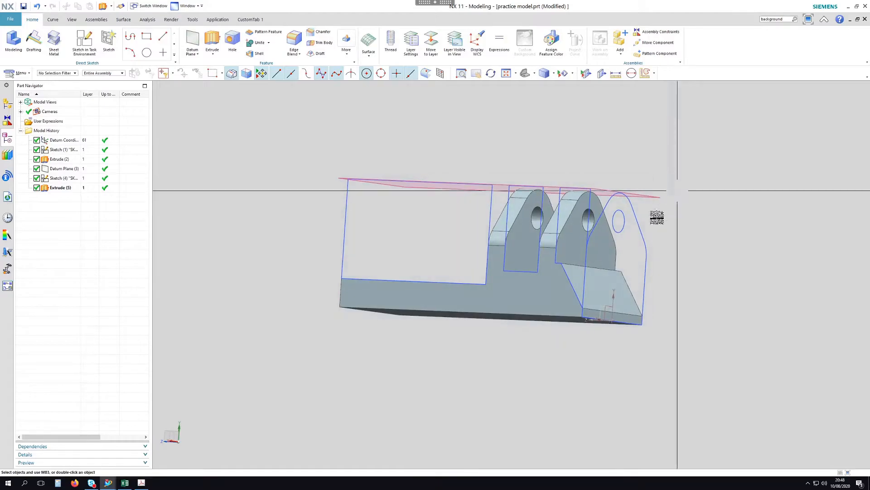
{"action": "right_click", "coordinate": [641, 229]}
{"action": "left_click", "coordinate": [668, 215]}
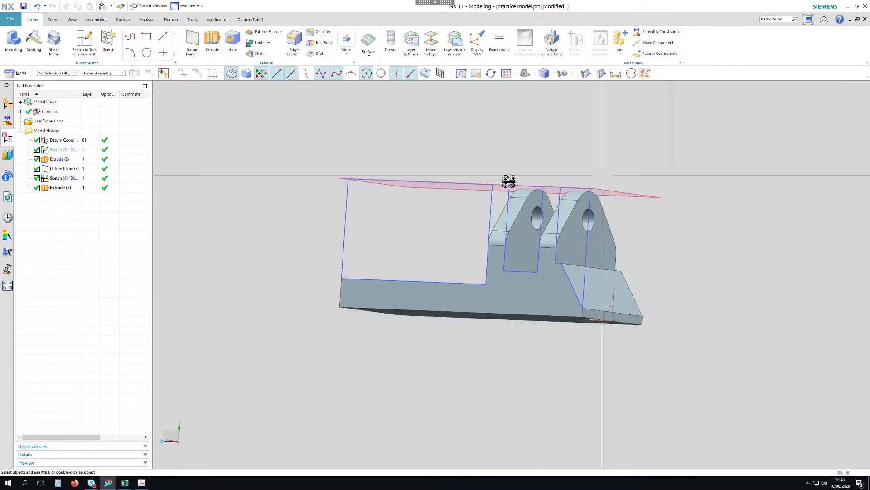
{"action": "right_click", "coordinate": [494, 200]}
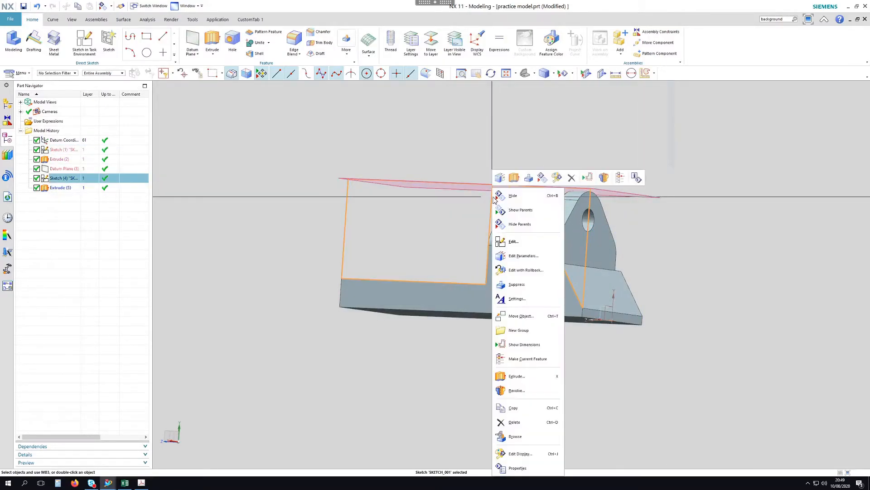
{"action": "left_click", "coordinate": [518, 202]}
{"action": "right_click", "coordinate": [627, 193]}
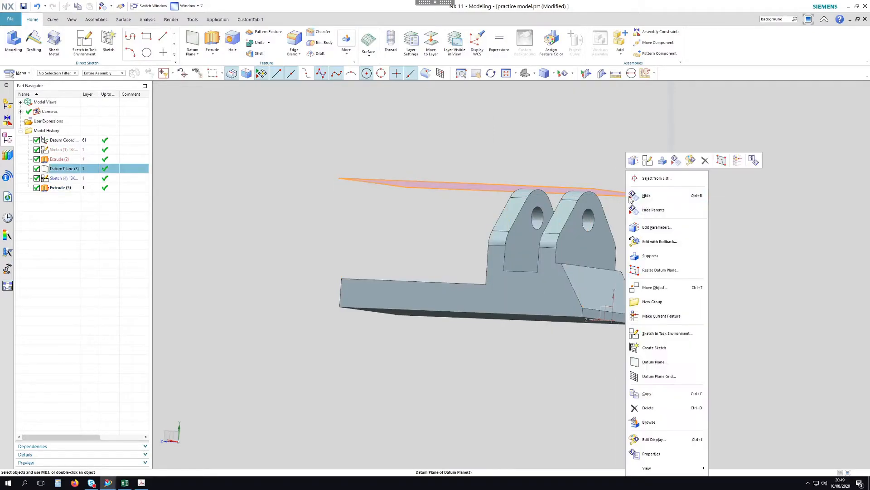
{"action": "left_click", "coordinate": [653, 203]}
{"action": "middle_click_drag", "start_coordinate": [665, 206], "coordinate": [618, 245]}
{"action": "left_click", "coordinate": [142, 484]}
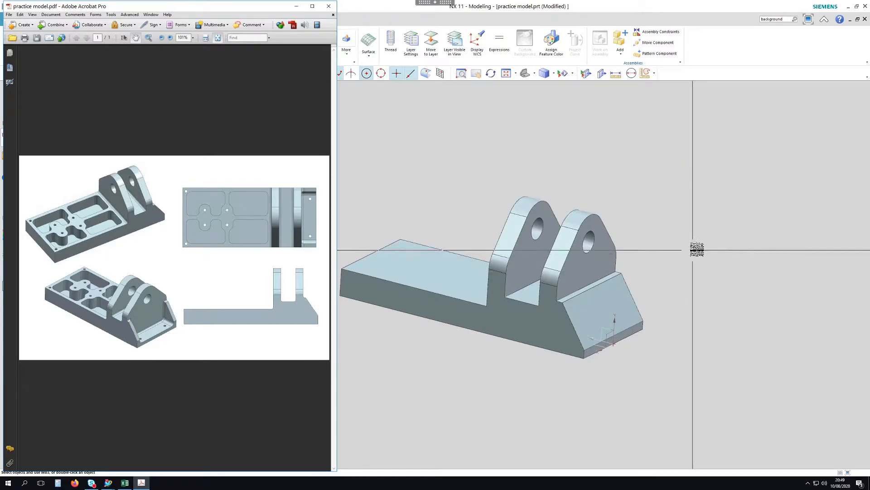
Return to NX, rotate the bracket to a top view, and select the Extrude (5) body
{"action": "left_click", "coordinate": [682, 219]}
{"action": "middle_click_drag", "start_coordinate": [668, 224], "coordinate": [639, 241]}
{"action": "left_click", "coordinate": [498, 353]}
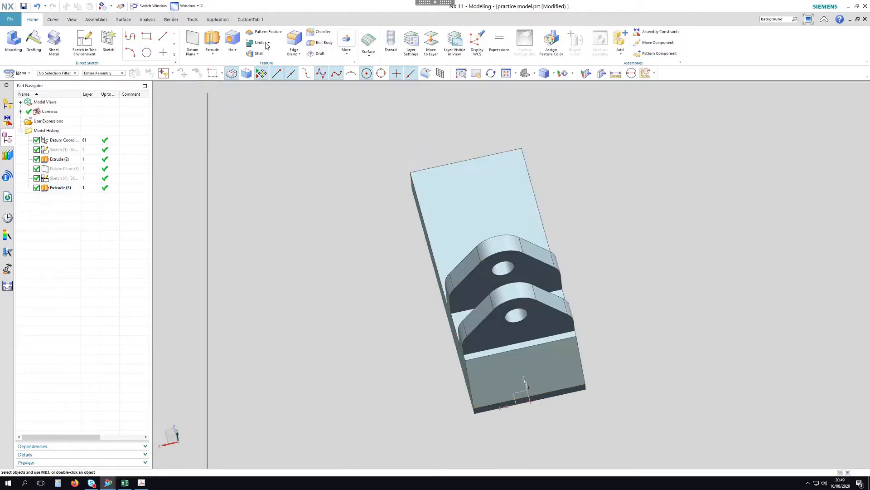
Start a new sketch on the thin face strip
{"action": "left_click", "coordinate": [86, 43]}
{"action": "scroll", "coordinate": [459, 355], "scroll_direction": "up", "scroll_amount": 5}
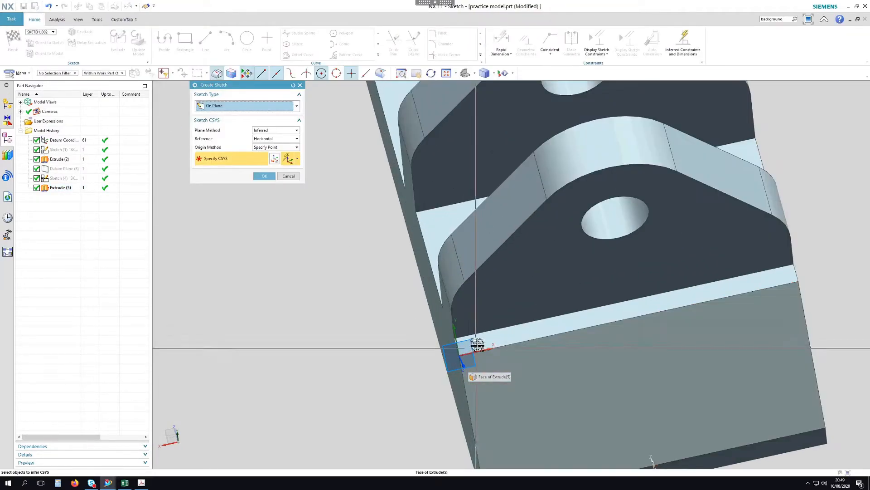
{"action": "left_click", "coordinate": [472, 342]}
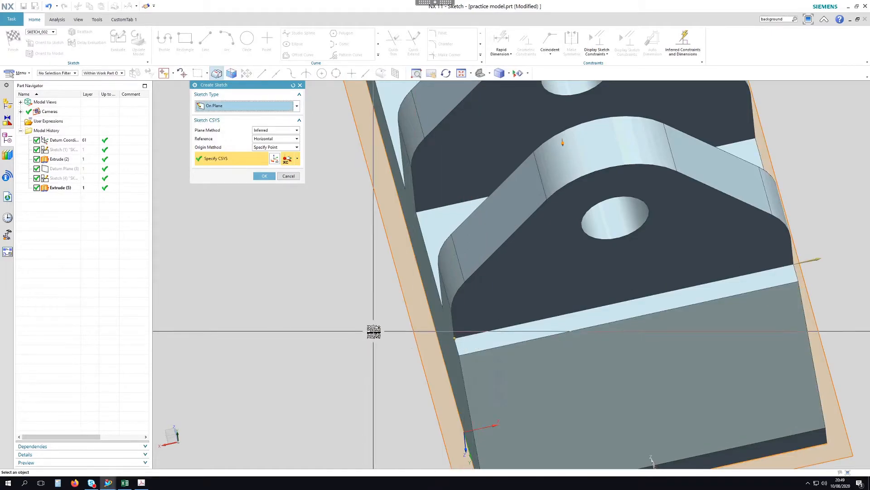
{"action": "left_click", "coordinate": [288, 176]}
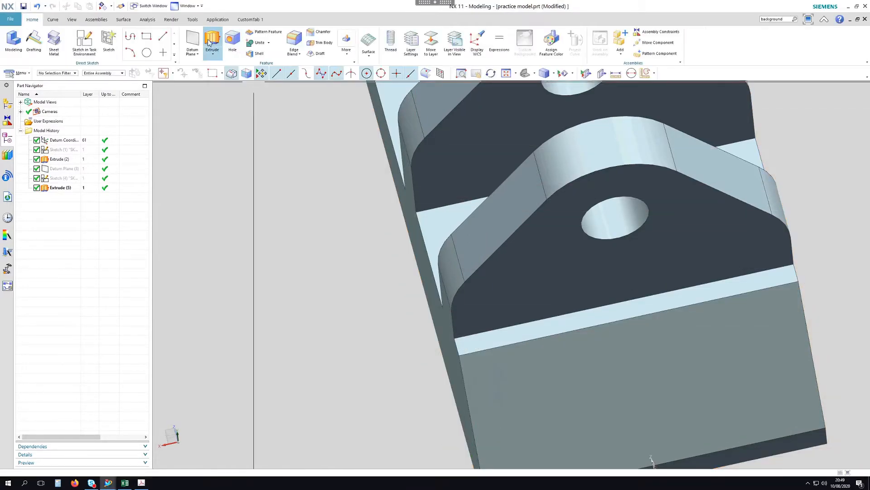
{"action": "left_click", "coordinate": [88, 45]}
{"action": "left_click", "coordinate": [457, 349]}
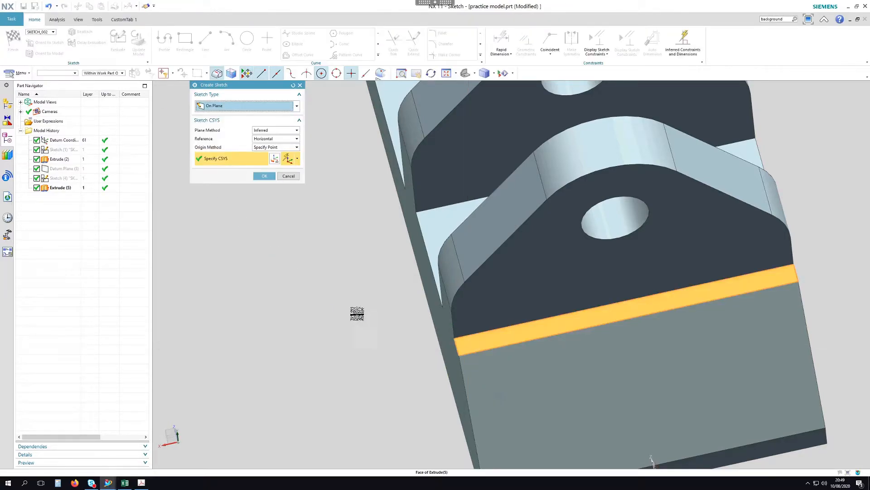
{"action": "middle_click", "coordinate": [345, 298]}
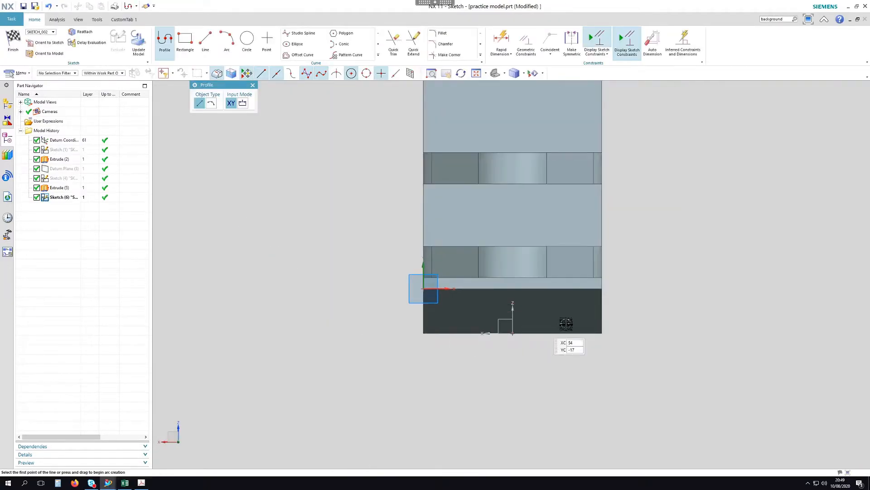
{"action": "scroll", "coordinate": [564, 324], "scroll_direction": "down", "scroll_amount": 2}
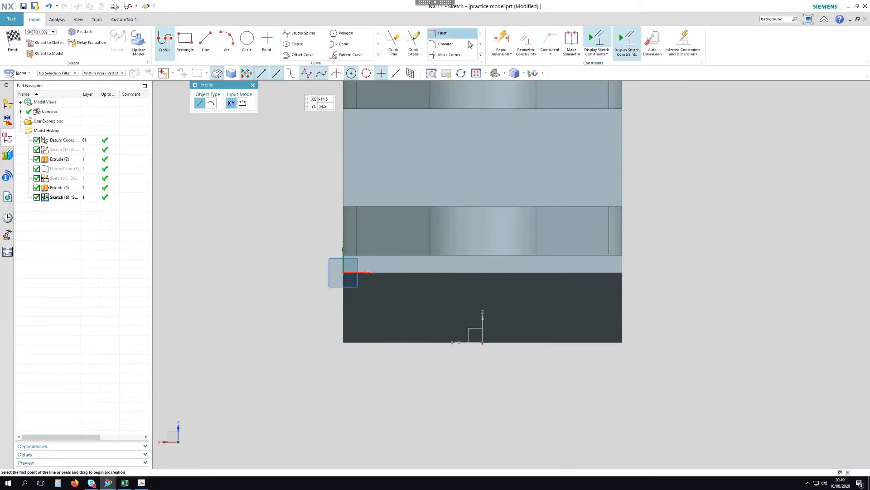
Draw a rectangle and make its top and bottom edges collinear with the part's edges
{"action": "left_click", "coordinate": [192, 56]}
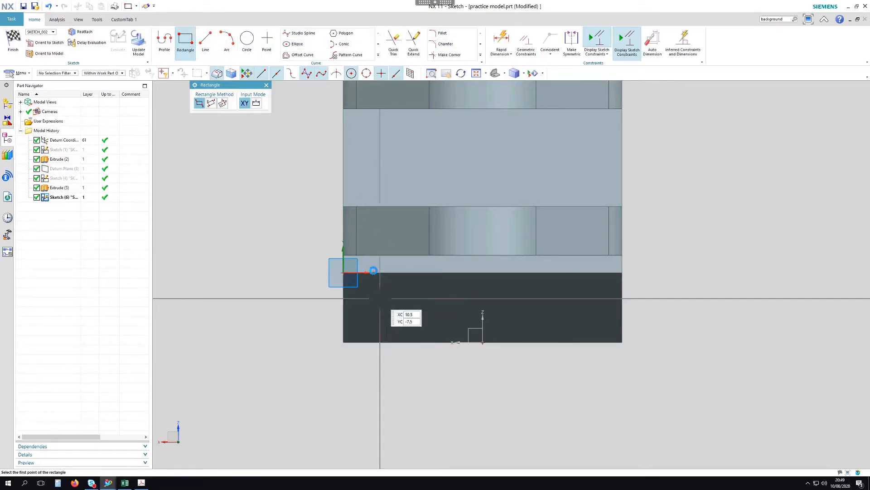
{"action": "left_click", "coordinate": [368, 263]}
{"action": "left_click", "coordinate": [602, 368]}
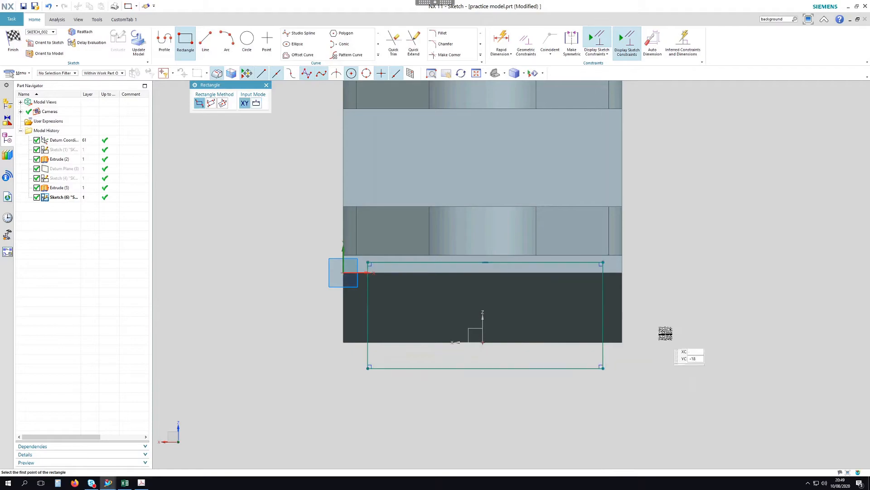
{"action": "key", "text": "c"}
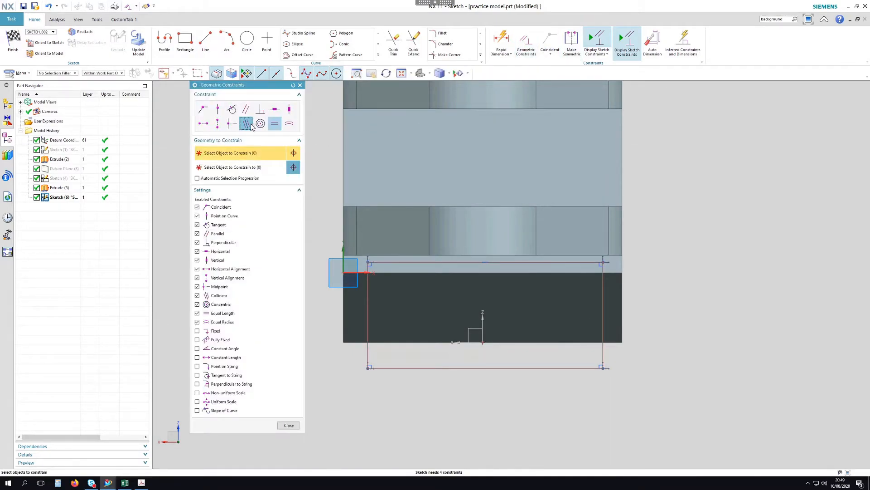
{"action": "left_click", "coordinate": [592, 263]}
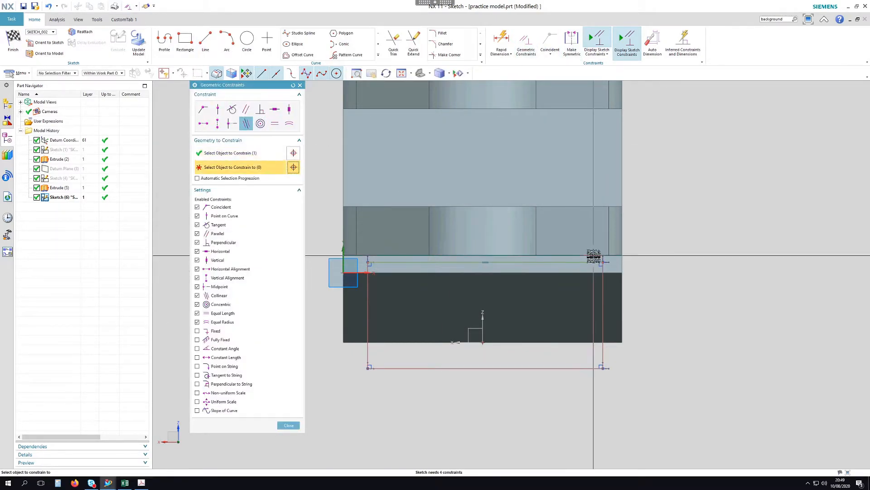
{"action": "left_click", "coordinate": [634, 265]}
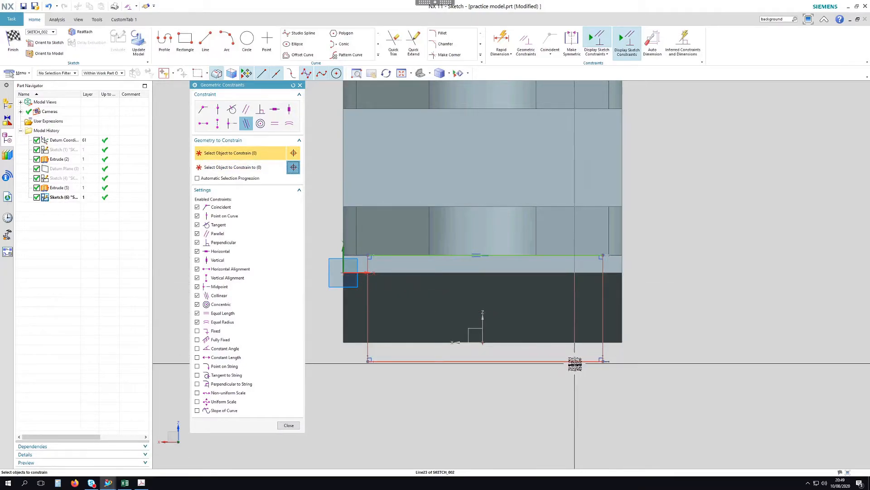
{"action": "left_click", "coordinate": [567, 344]}
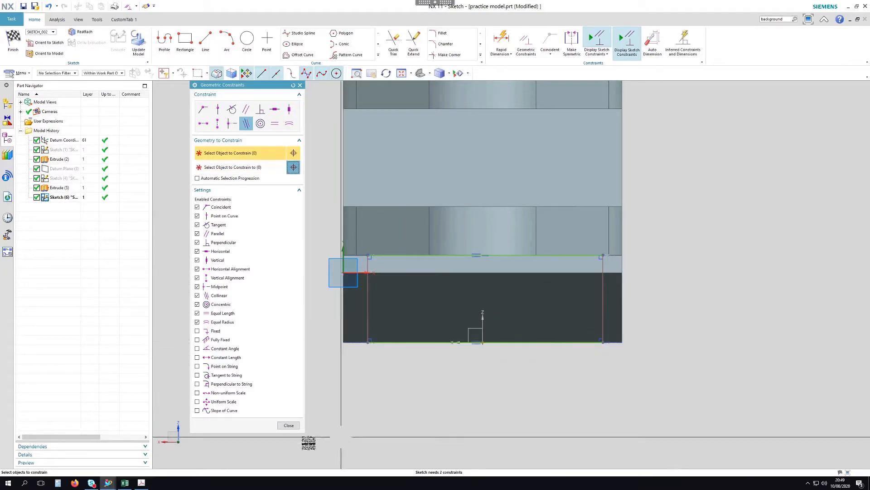
{"action": "left_click", "coordinate": [288, 426]}
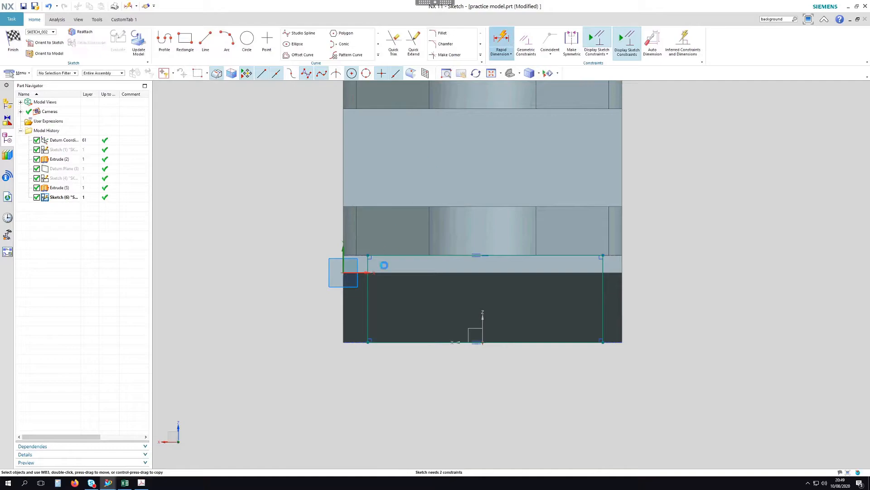
Inset the rectangle 5 from the left edge (p30) and p31=p30 from the right
{"action": "left_click", "coordinate": [343, 342]}
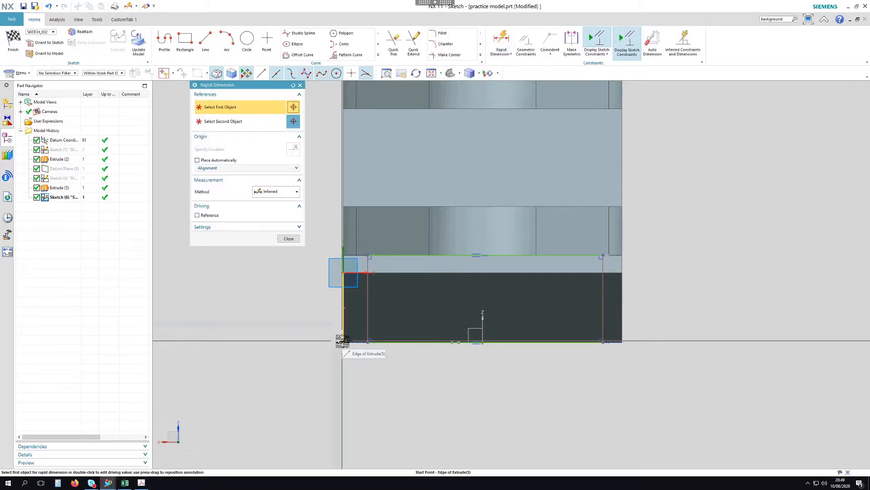
{"action": "left_click", "coordinate": [368, 316]}
{"action": "left_click", "coordinate": [318, 381]}
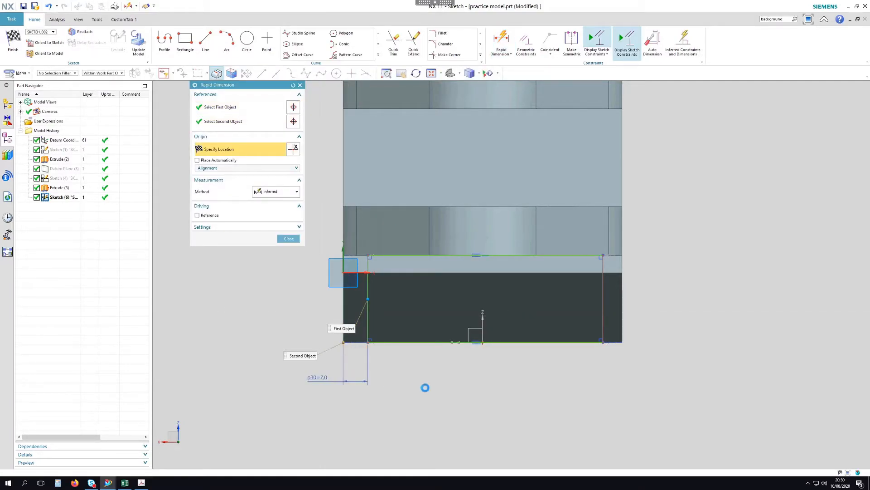
{"action": "type", "text": "5"}
{"action": "key", "text": "Return"}
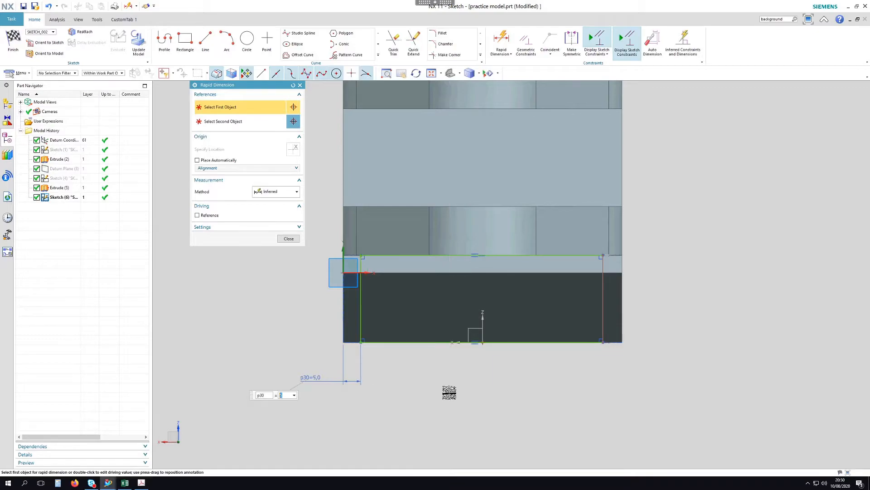
{"action": "left_click", "coordinate": [603, 342]}
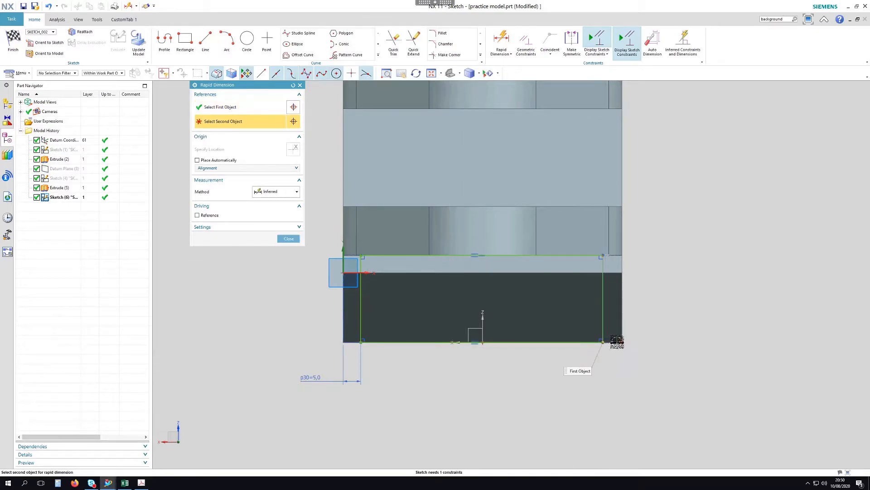
{"action": "left_click", "coordinate": [621, 343]}
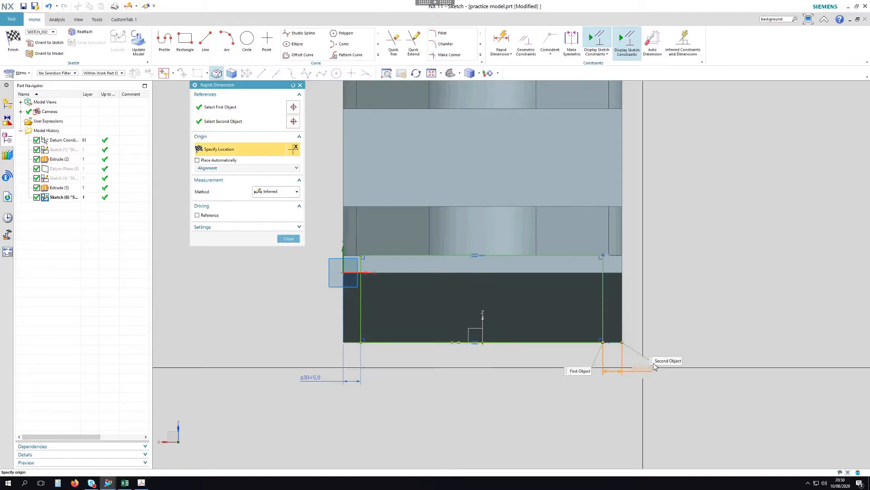
{"action": "left_click", "coordinate": [649, 367]}
{"action": "type", "text": "p30"}
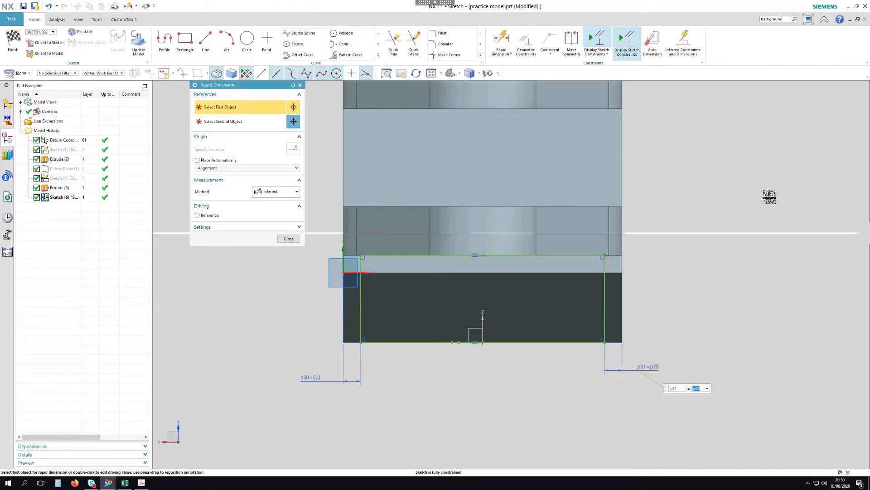
{"action": "middle_click", "coordinate": [744, 208]}
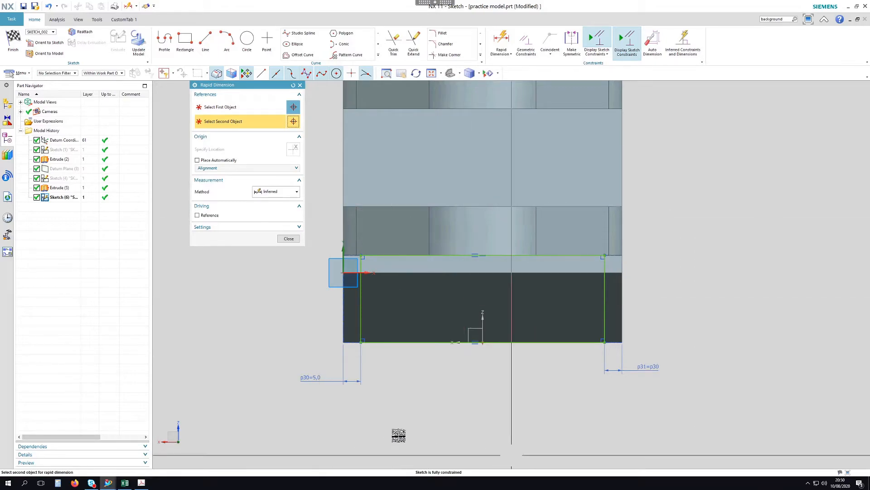
{"action": "left_click", "coordinate": [289, 238]}
Finish the sketch, rotate to an isometric view, and bring up the reference PDF
{"action": "left_click", "coordinate": [14, 40]}
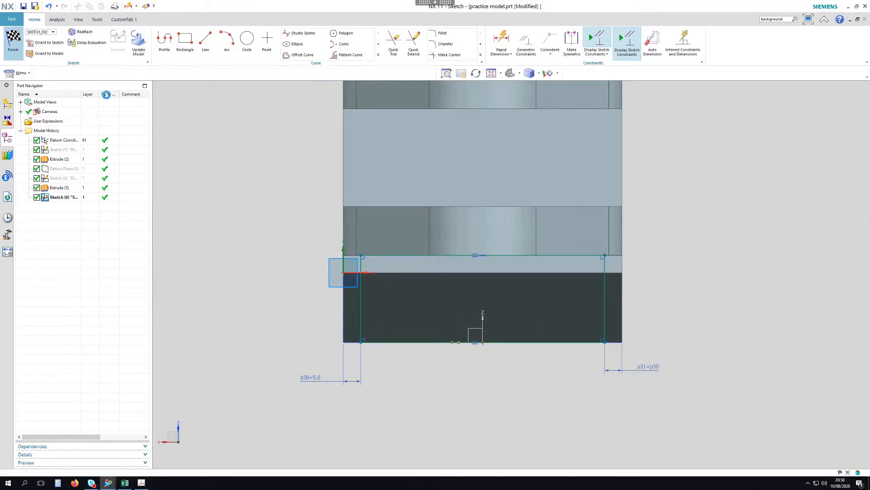
{"action": "middle_click_drag", "start_coordinate": [682, 233], "coordinate": [718, 213]}
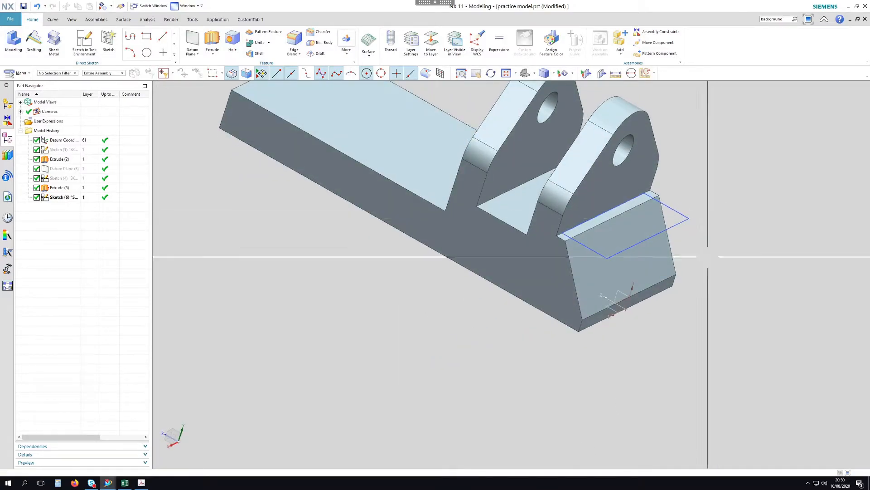
{"action": "left_click", "coordinate": [142, 483]}
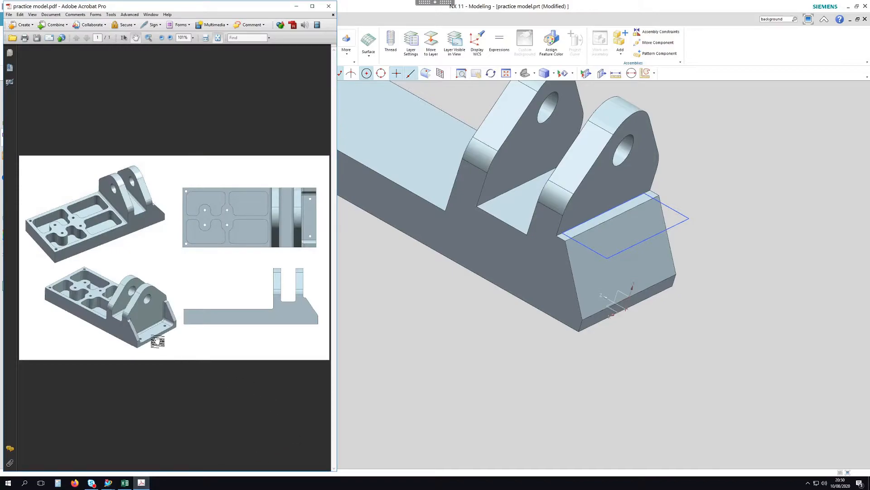
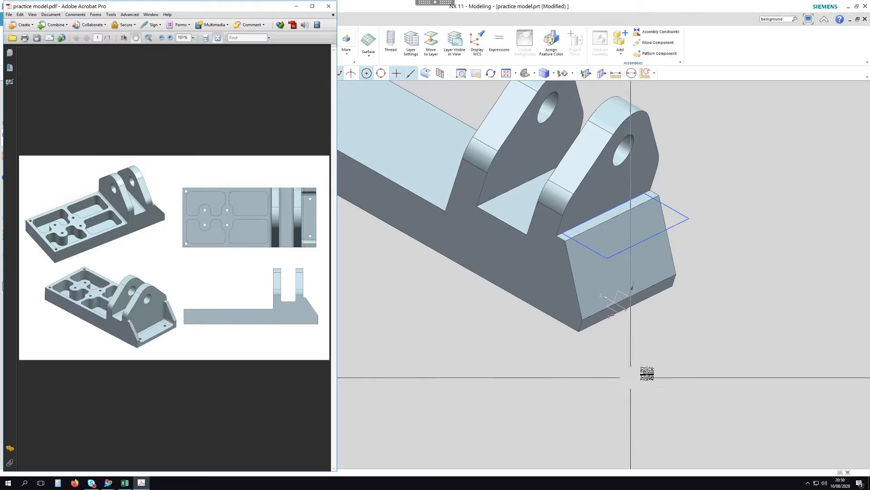
Create a datum plane on the bracket's bottom face, with its direction reversed
{"action": "left_click", "coordinate": [519, 377]}
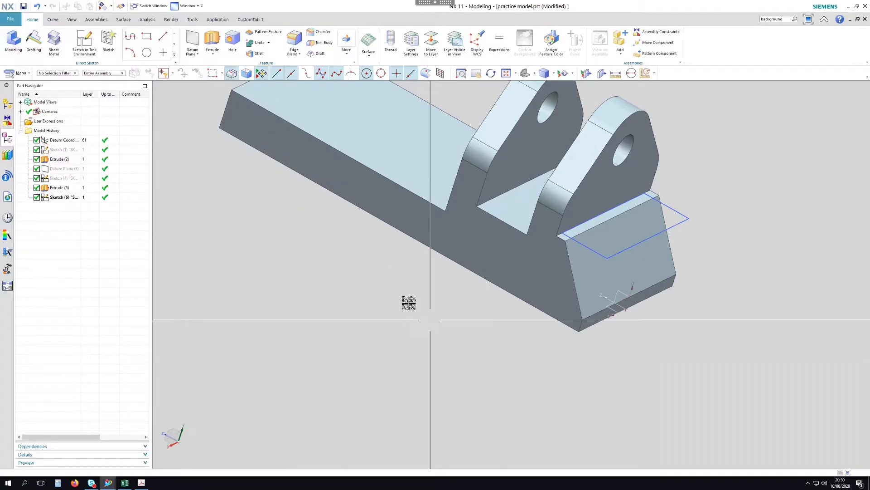
{"action": "scroll", "coordinate": [553, 425], "scroll_direction": "down", "scroll_amount": 2}
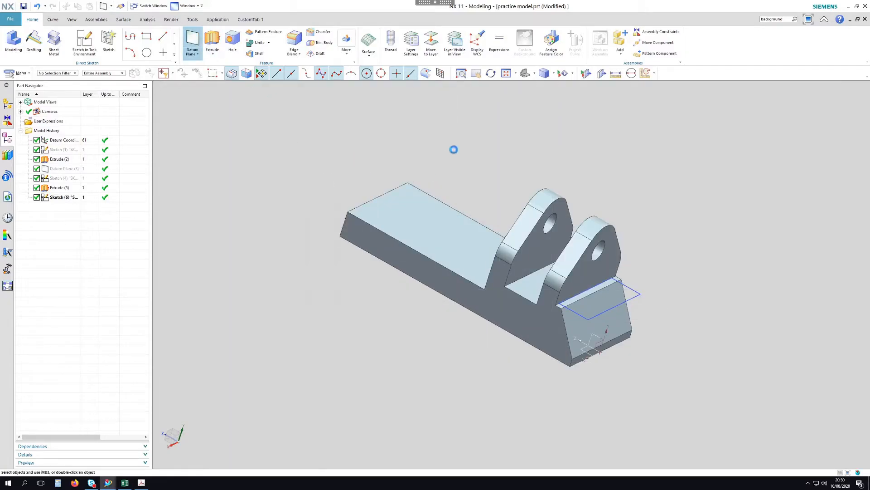
{"action": "middle_click_drag", "start_coordinate": [546, 161], "coordinate": [477, 275]}
{"action": "left_click", "coordinate": [476, 275]}
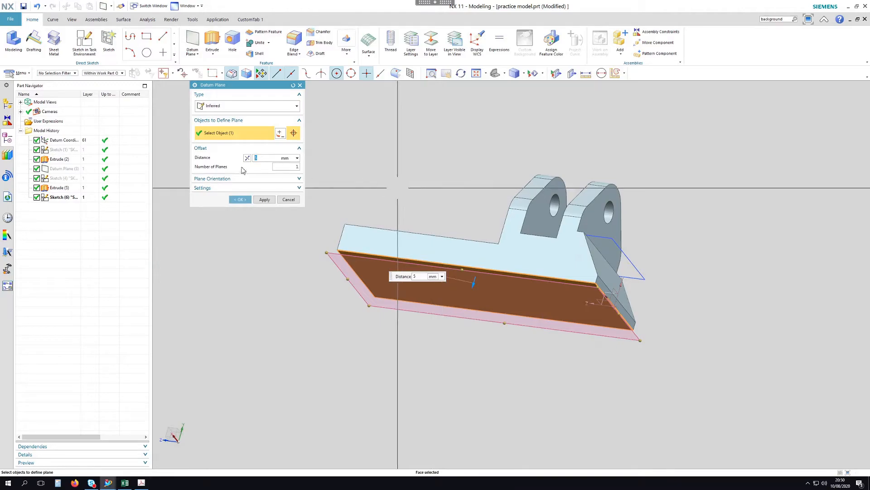
{"action": "left_click", "coordinate": [247, 157]}
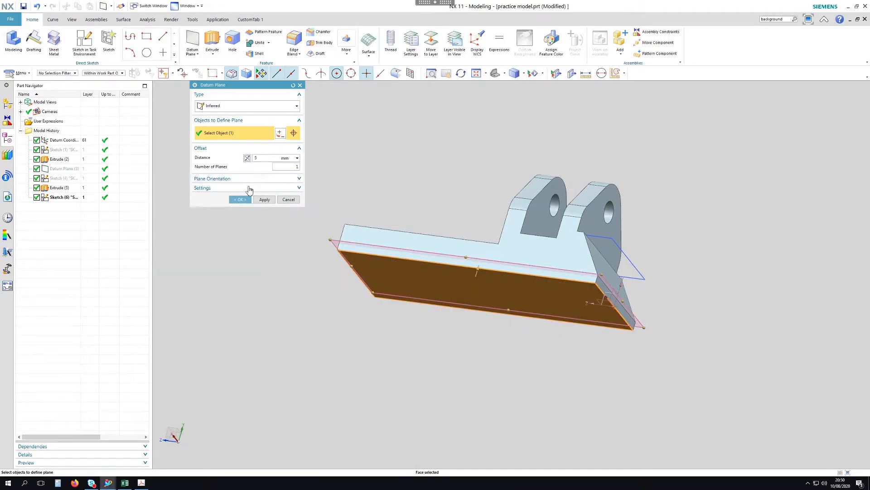
{"action": "left_click", "coordinate": [240, 199]}
Edit the datum plane so its offset distance is the expression p30
{"action": "mouse_move", "coordinate": [653, 202]}
{"action": "middle_mouse_down"}
{"action": "mouse_move", "coordinate": [680, 177]}
{"action": "mouse_move", "coordinate": [684, 189]}
{"action": "mouse_move", "coordinate": [653, 192]}
{"action": "middle_mouse_up"}
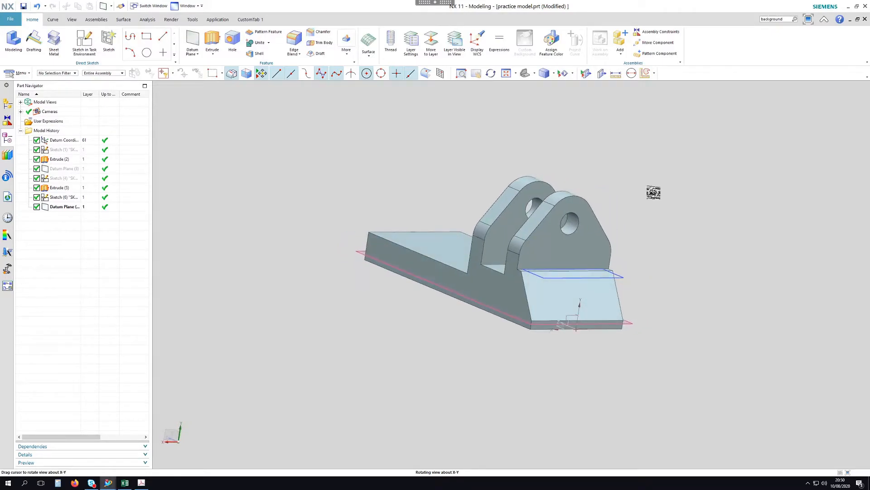
{"action": "left_click", "coordinate": [358, 252]}
{"action": "double_click", "coordinate": [358, 252]}
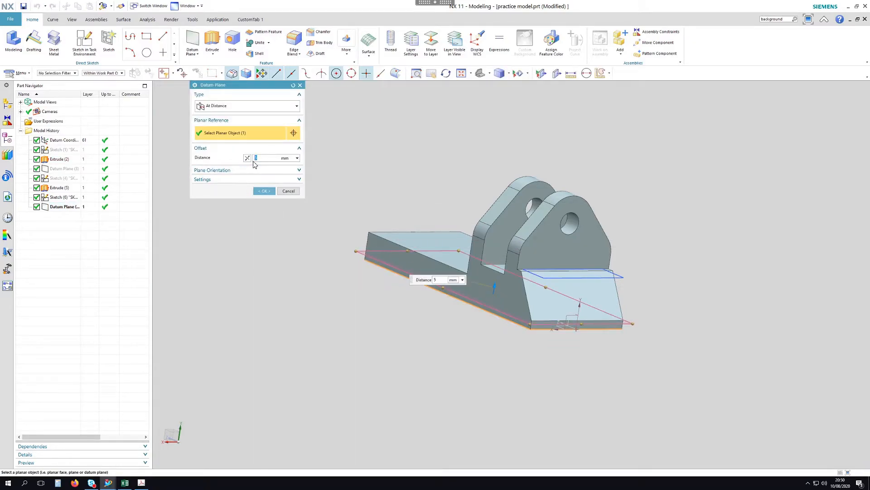
{"action": "type", "text": "p30"}
{"action": "left_click", "coordinate": [263, 191]}
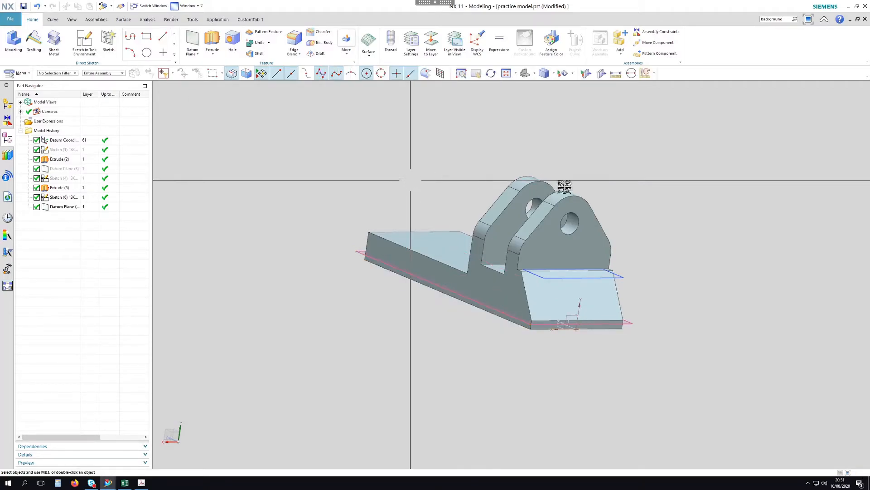
{"action": "middle_click_drag", "start_coordinate": [695, 229], "coordinate": [648, 296]}
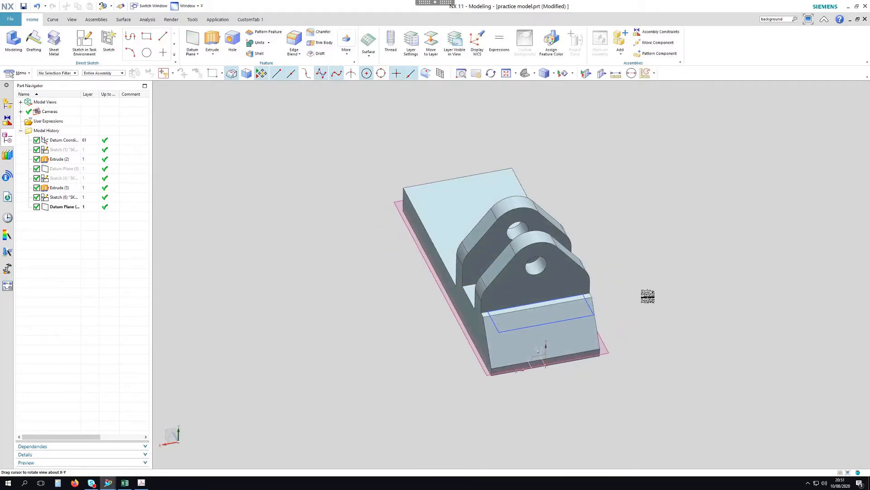
{"action": "right_click", "coordinate": [583, 317]}
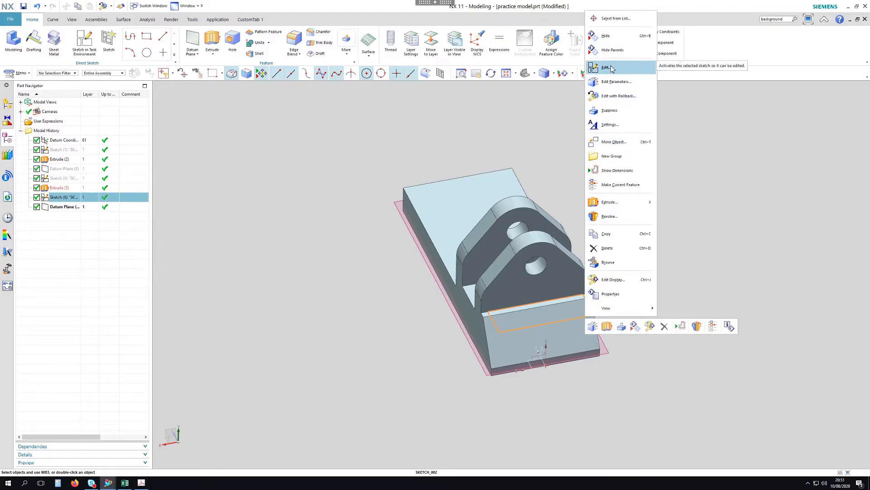
{"action": "left_click", "coordinate": [521, 113]}
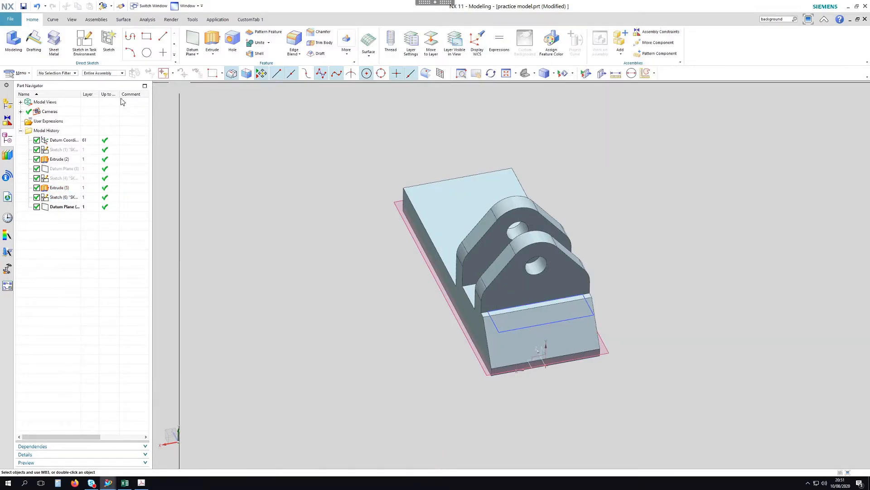
{"action": "right_click", "coordinate": [60, 201]}
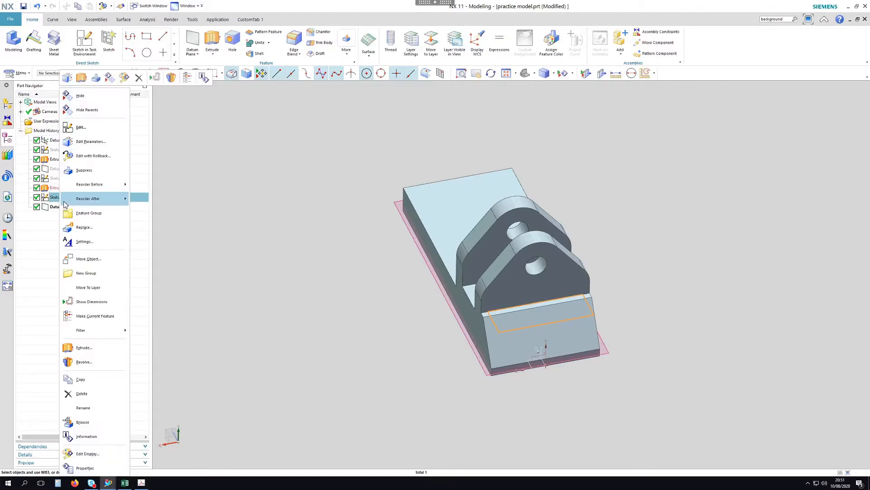
{"action": "left_click", "coordinate": [93, 155]}
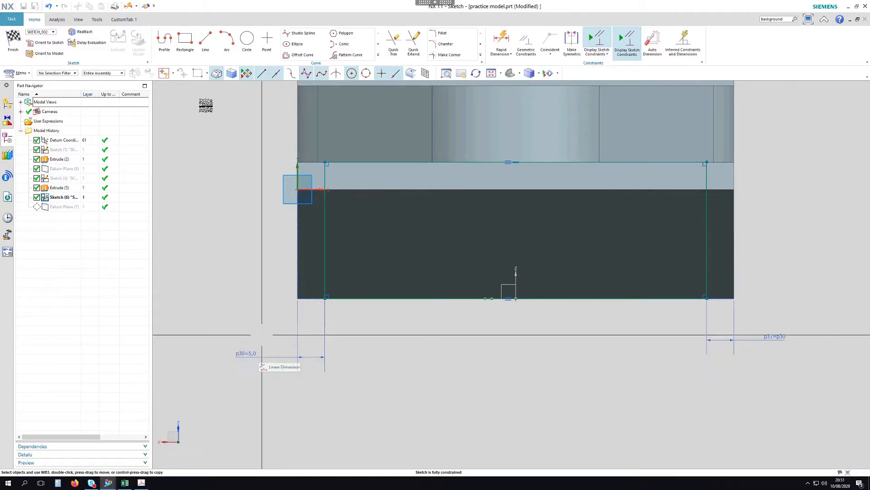
{"action": "left_click", "coordinate": [13, 41]}
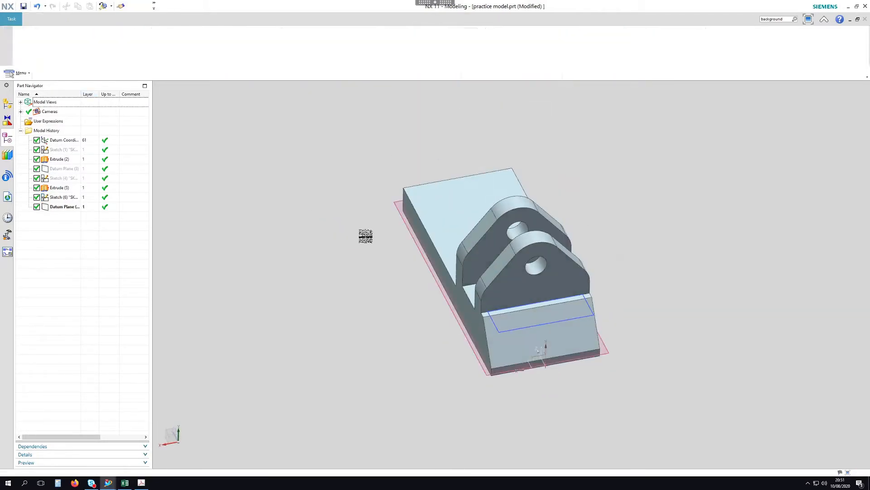
Extrude the end-face sketch reversed as a subtract pocket ending at the datum plane, then view the PDF
{"action": "left_click", "coordinate": [213, 40]}
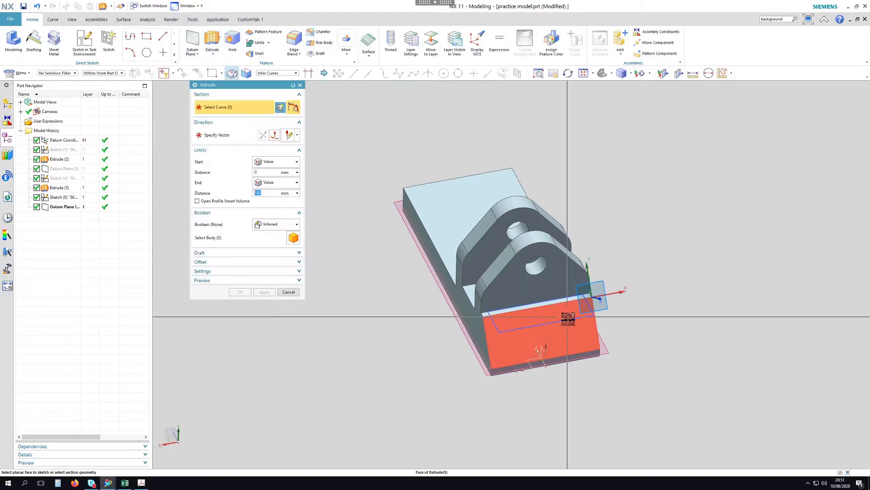
{"action": "left_click", "coordinate": [603, 321]}
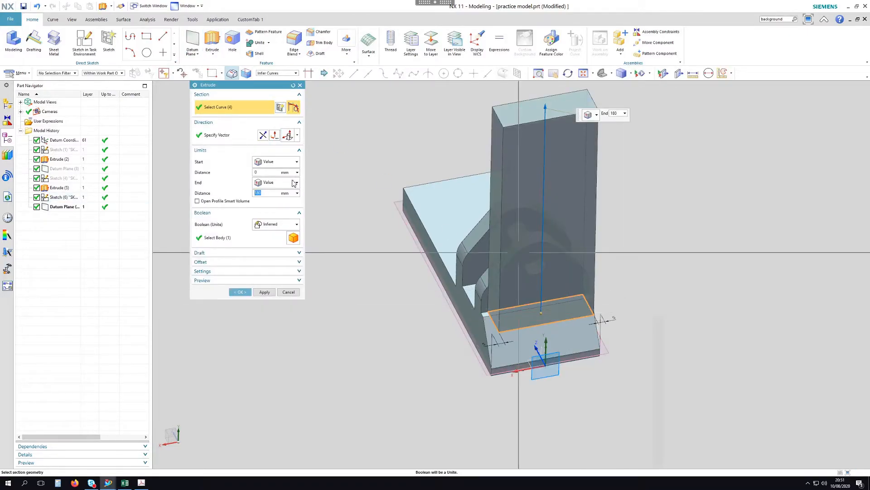
{"action": "left_click", "coordinate": [264, 135]}
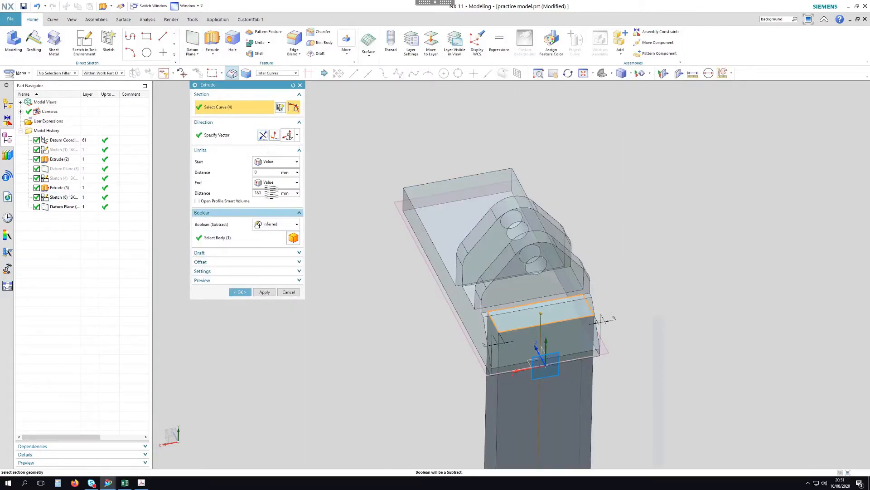
{"action": "left_click", "coordinate": [275, 183]}
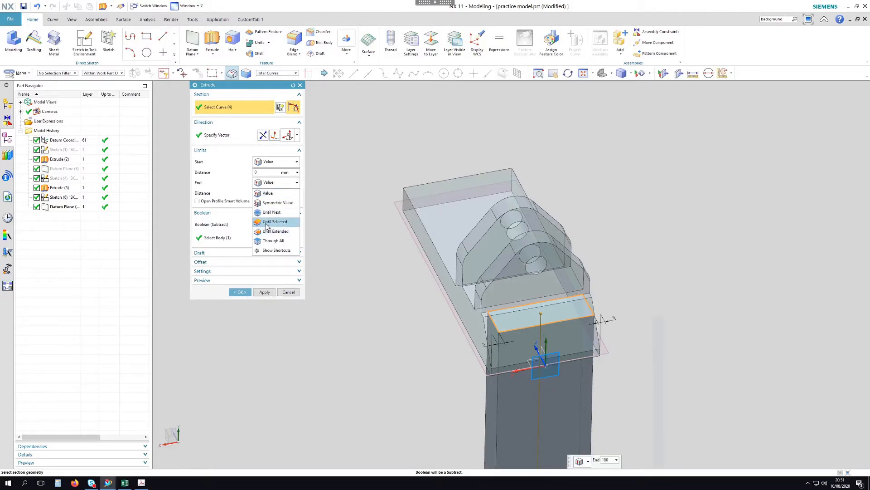
{"action": "left_click", "coordinate": [272, 222]}
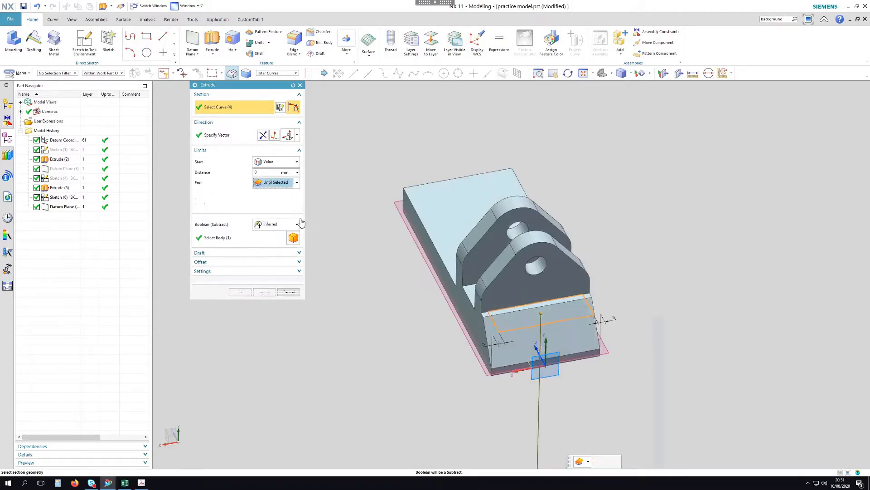
{"action": "left_click", "coordinate": [391, 209]}
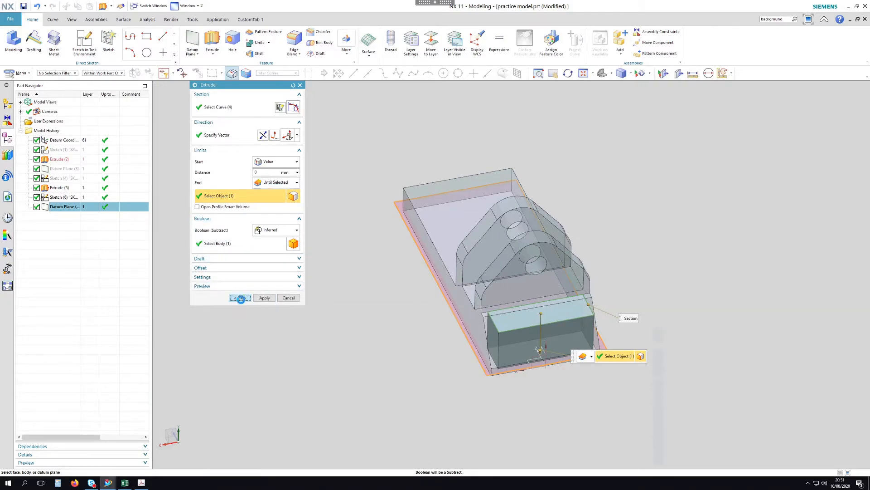
{"action": "left_click", "coordinate": [240, 299]}
{"action": "middle_click_drag", "start_coordinate": [612, 217], "coordinate": [612, 200]}
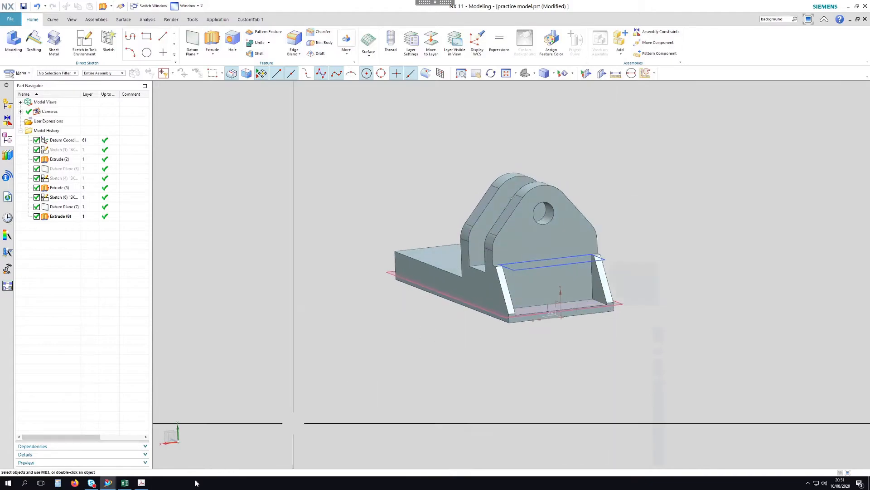
{"action": "left_click", "coordinate": [142, 483]}
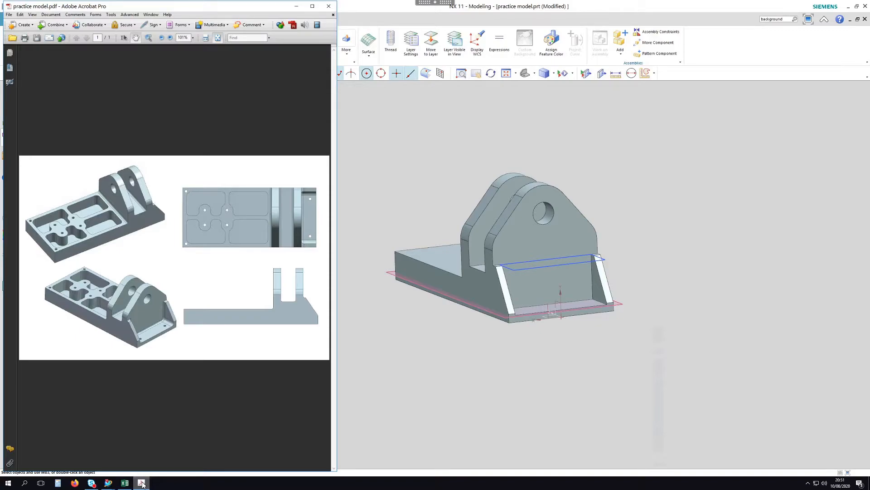
{"action": "middle_click_drag", "start_coordinate": [615, 171], "coordinate": [671, 202]}
{"action": "middle_click_drag", "start_coordinate": [530, 355], "coordinate": [533, 327]}
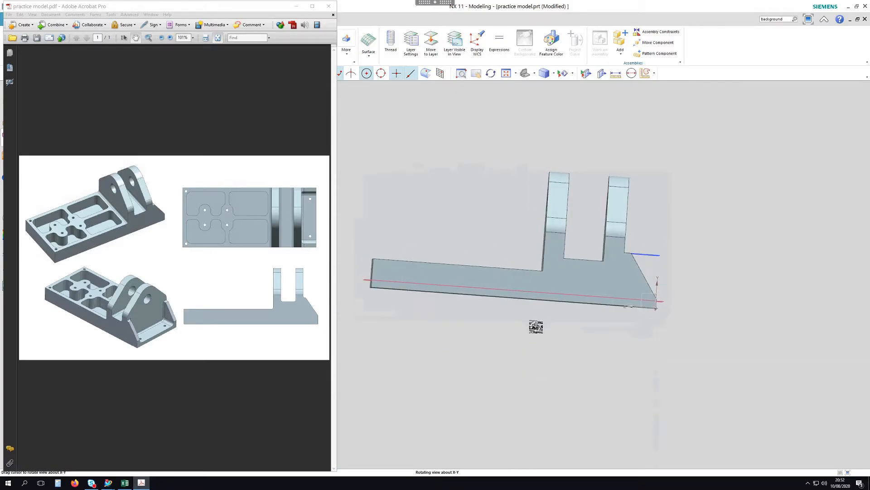
{"action": "mouse_move", "coordinate": [672, 171]}
{"action": "middle_mouse_down"}
{"action": "mouse_move", "coordinate": [680, 154]}
{"action": "mouse_move", "coordinate": [676, 174]}
{"action": "middle_mouse_up"}
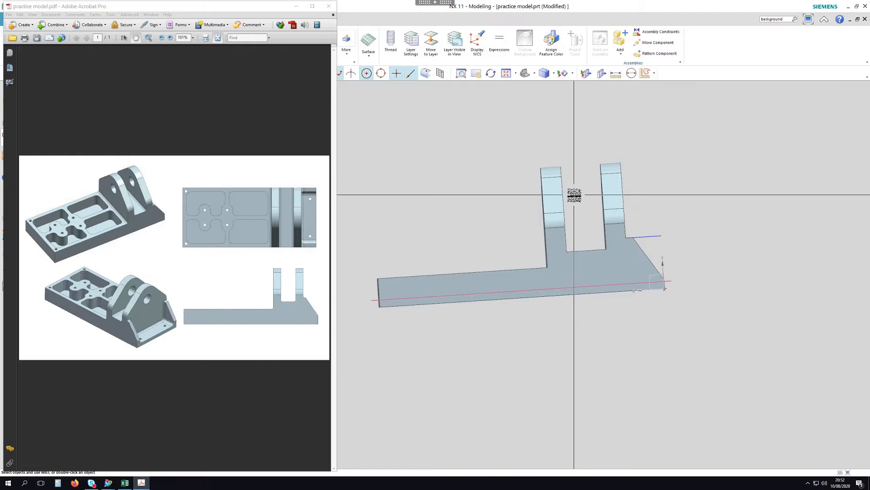
{"action": "middle_click_drag", "start_coordinate": [665, 194], "coordinate": [564, 198]}
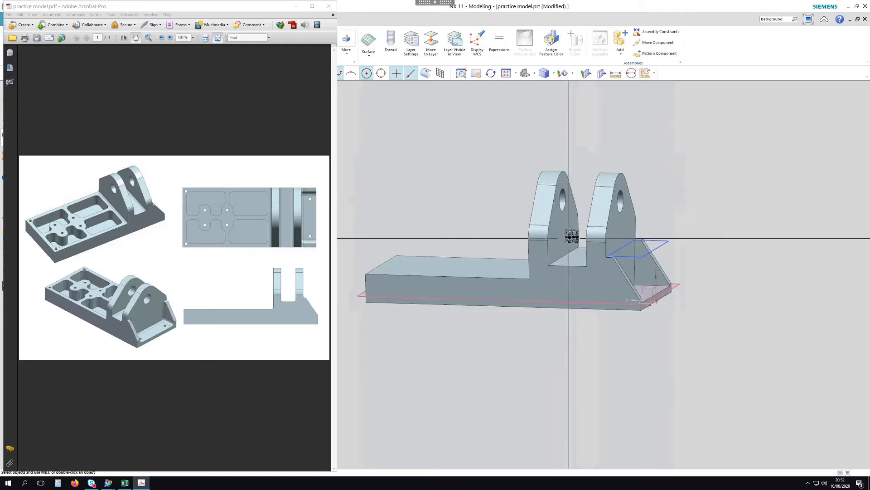
{"action": "left_click", "coordinate": [297, 6]}
Edit Sketch (4) with later features rolled back
{"action": "left_click", "coordinate": [63, 180]}
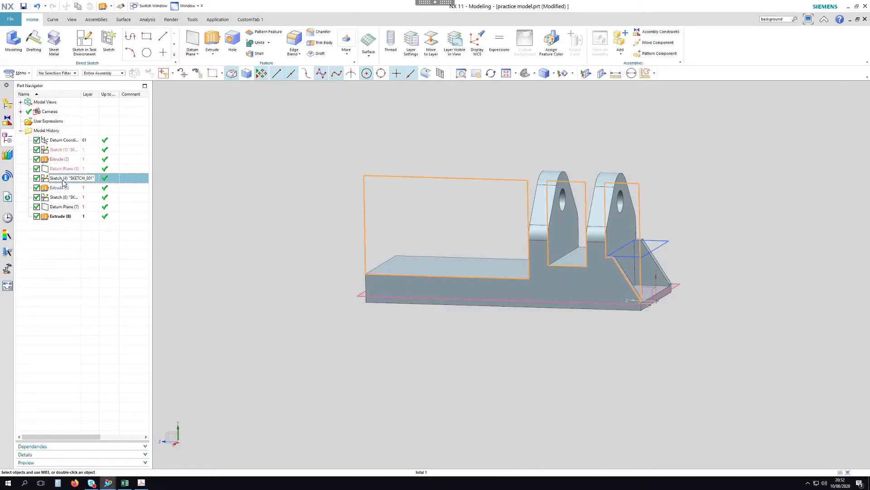
{"action": "right_click", "coordinate": [60, 181]}
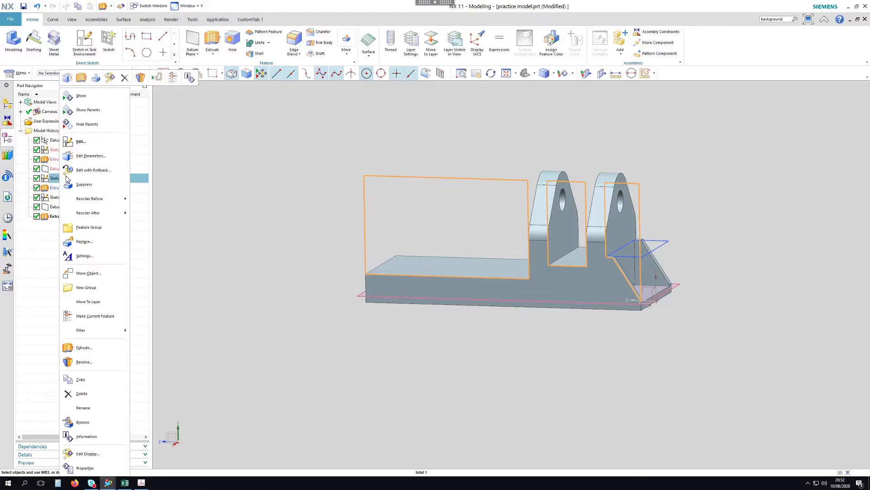
{"action": "left_click", "coordinate": [95, 171]}
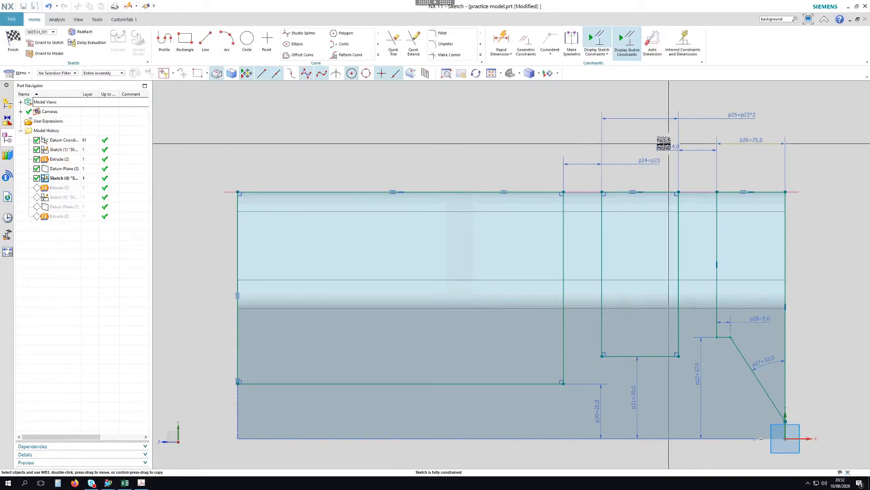
Set dimension p23 to 12 and finish the sketch
{"action": "left_click_drag", "start_coordinate": [665, 147], "coordinate": [653, 136]}
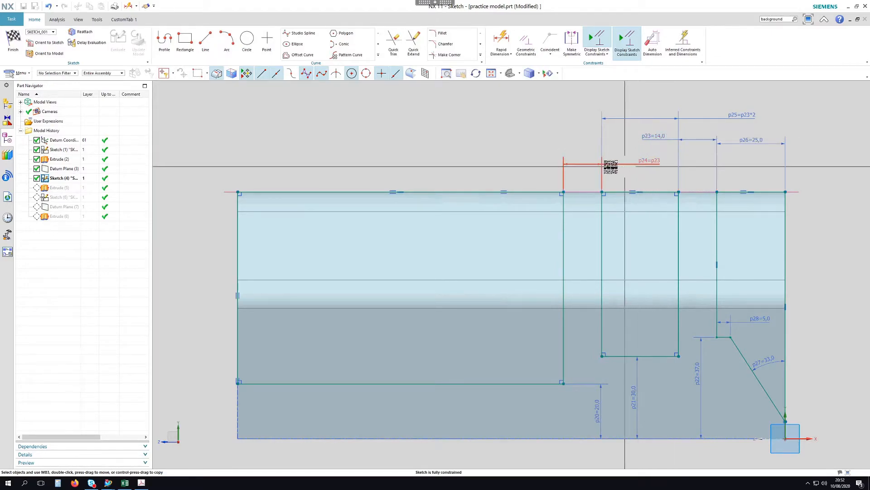
{"action": "left_click", "coordinate": [652, 139]}
{"action": "double_click", "coordinate": [651, 139]}
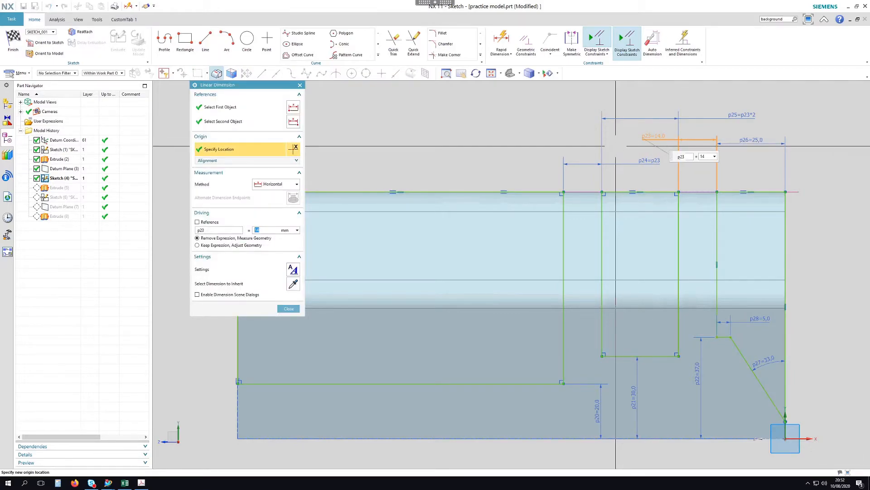
{"action": "key", "text": "Return"}
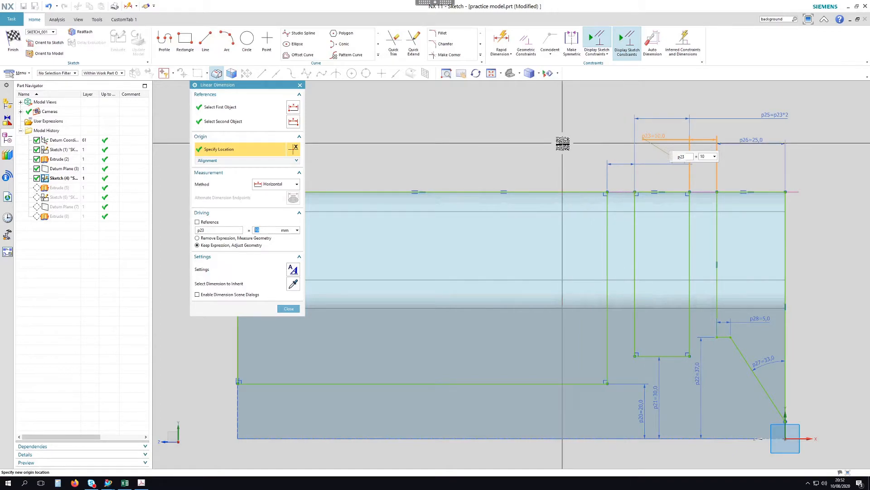
{"action": "type", "text": "12"}
{"action": "key", "text": "Return"}
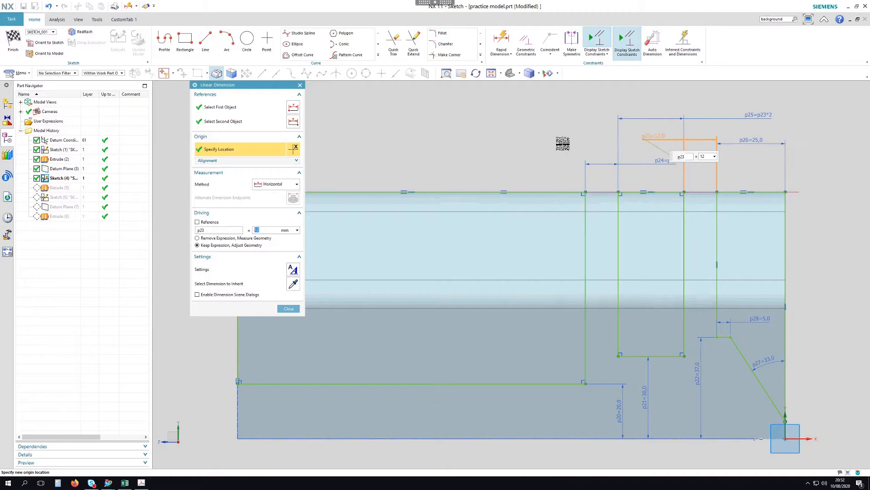
{"action": "key", "text": "Escape"}
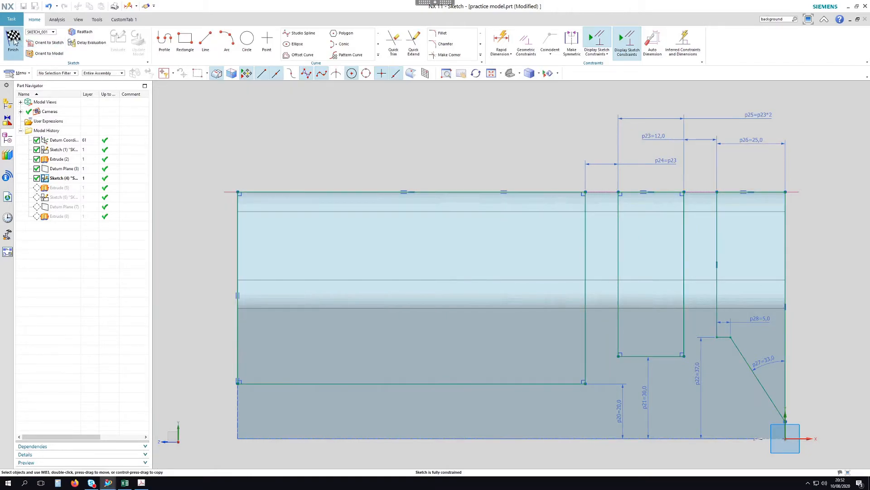
{"action": "left_click", "coordinate": [13, 41]}
{"action": "mouse_move", "coordinate": [709, 181]}
{"action": "middle_mouse_down"}
{"action": "mouse_move", "coordinate": [720, 174]}
{"action": "mouse_move", "coordinate": [666, 190]}
{"action": "mouse_move", "coordinate": [711, 194]}
{"action": "mouse_move", "coordinate": [713, 221]}
{"action": "mouse_move", "coordinate": [567, 327]}
{"action": "middle_mouse_up"}
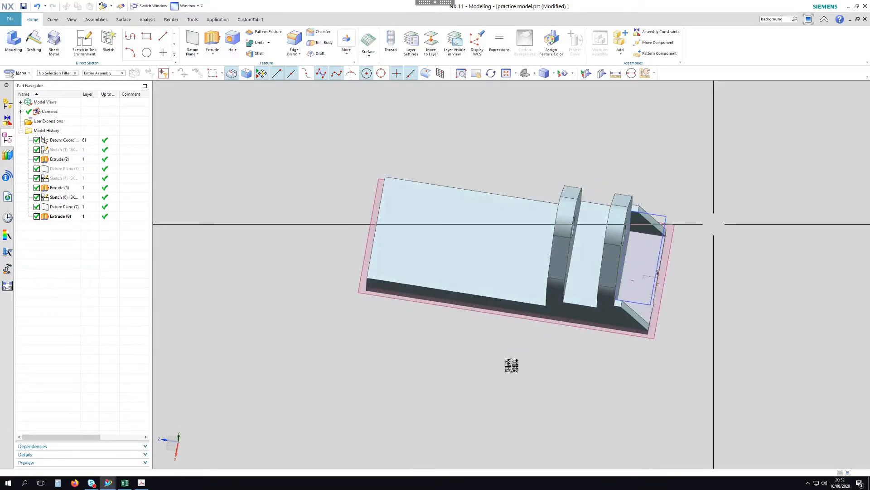
{"action": "left_click", "coordinate": [141, 483]}
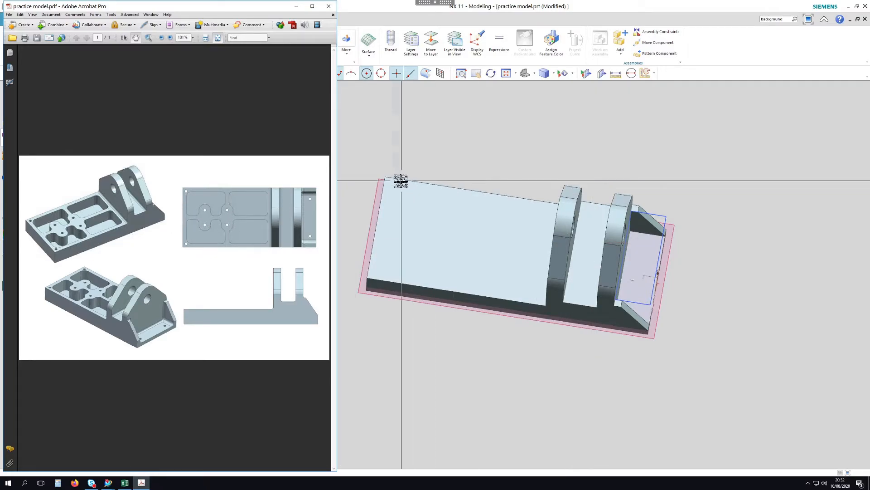
{"action": "left_click", "coordinate": [295, 8]}
{"action": "middle_click_drag", "start_coordinate": [505, 107], "coordinate": [442, 172]}
{"action": "middle_click_drag", "start_coordinate": [403, 141], "coordinate": [403, 189]}
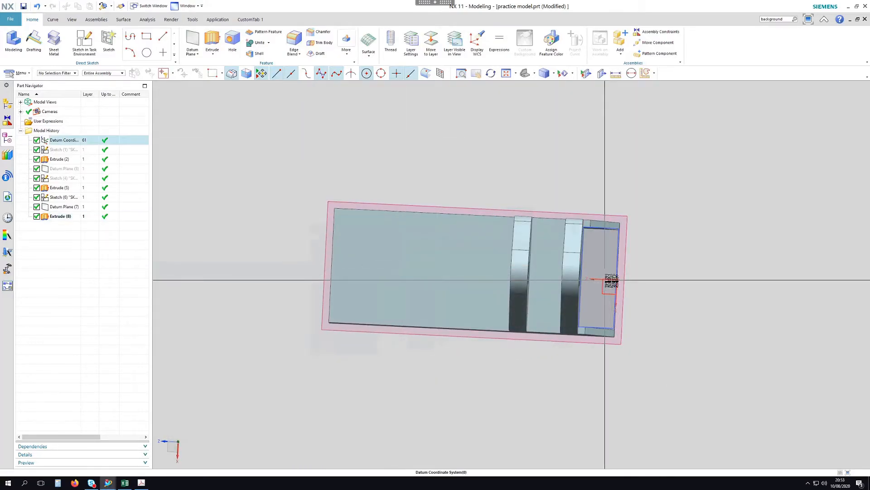
{"action": "middle_click_drag", "start_coordinate": [611, 279], "coordinate": [663, 216]}
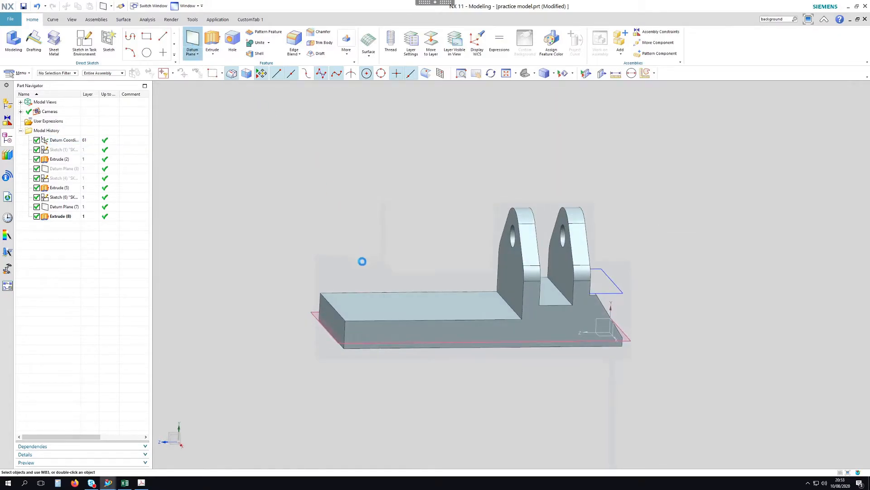
Create Datum Plane (9) from the base's end face and its opposite face
{"action": "left_click", "coordinate": [371, 328]}
{"action": "middle_click_drag", "start_coordinate": [401, 219], "coordinate": [400, 291]}
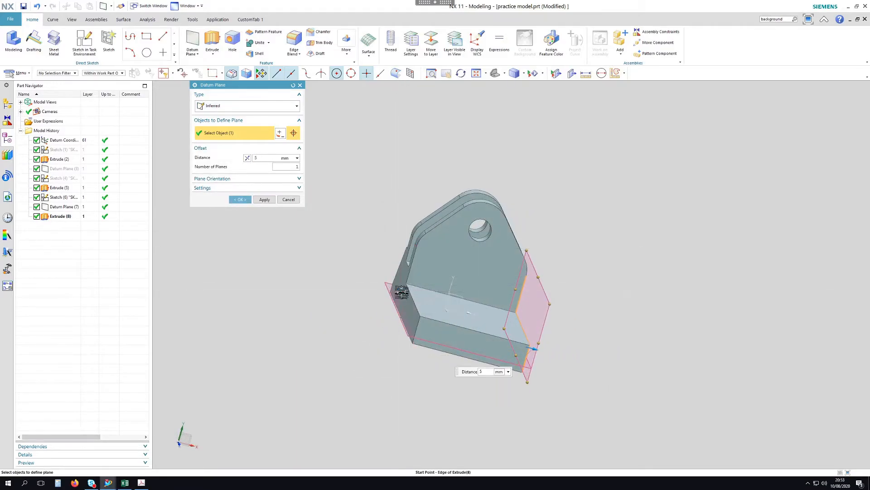
{"action": "left_click", "coordinate": [288, 200]}
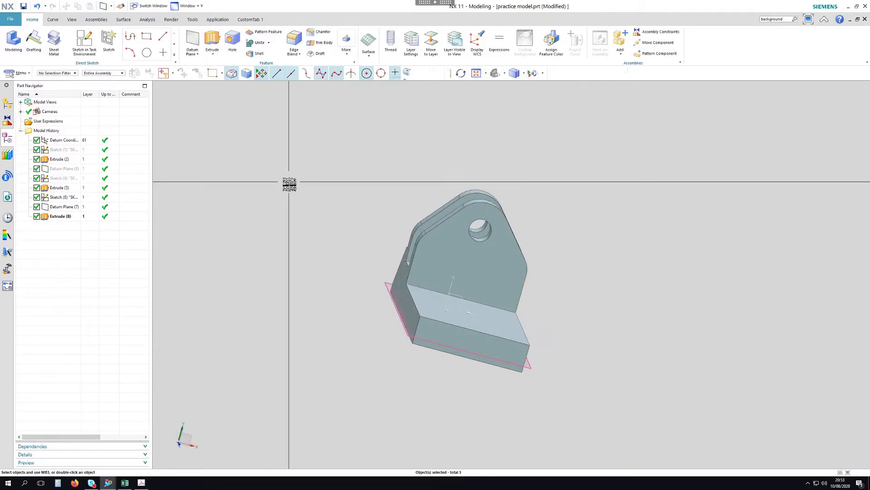
{"action": "left_click", "coordinate": [195, 44]}
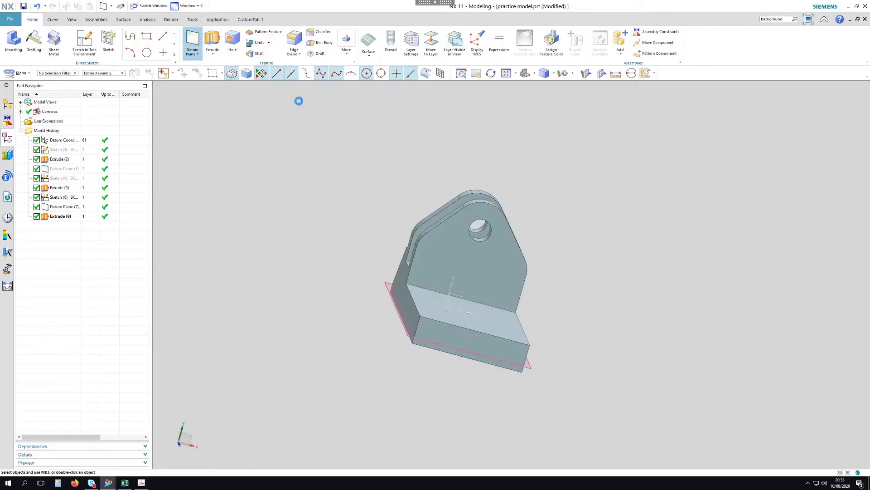
{"action": "left_click", "coordinate": [402, 275]}
{"action": "middle_click_drag", "start_coordinate": [574, 276], "coordinate": [540, 264]}
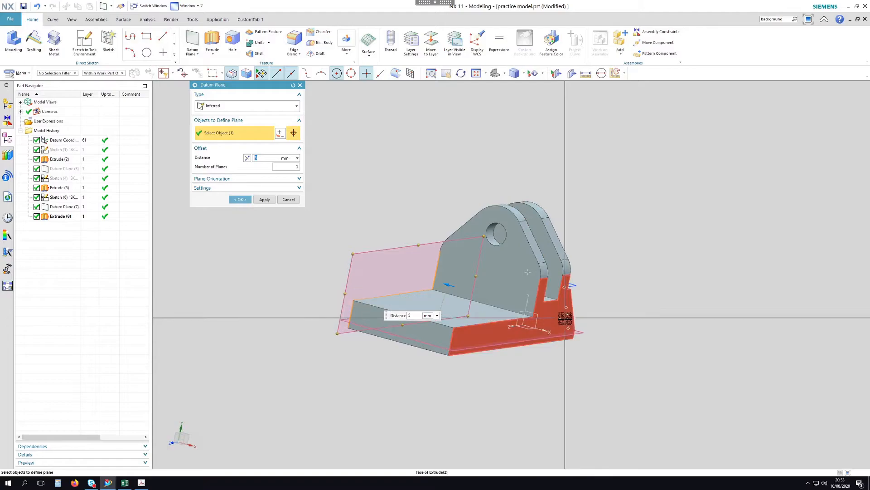
{"action": "left_click", "coordinate": [565, 318]}
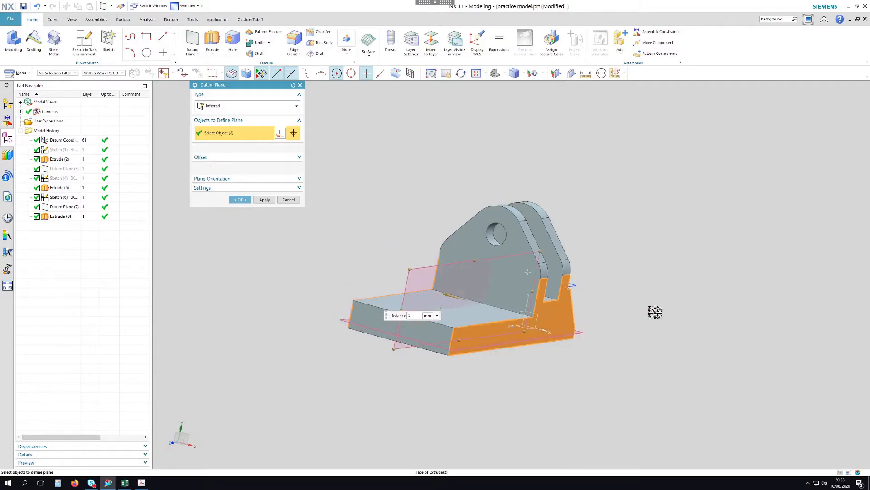
{"action": "middle_click", "coordinate": [641, 218]}
{"action": "mouse_move", "coordinate": [637, 218]}
{"action": "middle_mouse_down"}
{"action": "mouse_move", "coordinate": [666, 208]}
{"action": "mouse_move", "coordinate": [621, 206]}
{"action": "mouse_move", "coordinate": [604, 248]}
{"action": "middle_mouse_up"}
{"action": "middle_click_drag", "start_coordinate": [604, 248], "coordinate": [604, 243]}
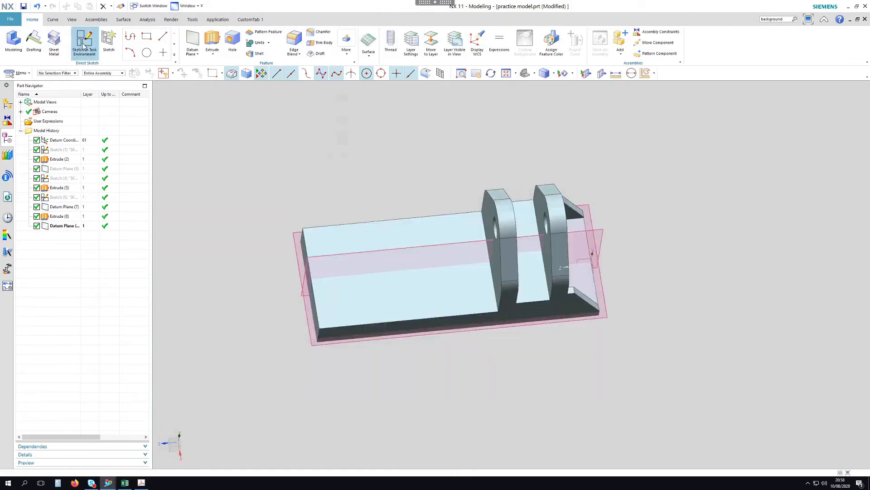
Start Sketch (10) on the new datum plane
{"action": "left_click", "coordinate": [85, 45]}
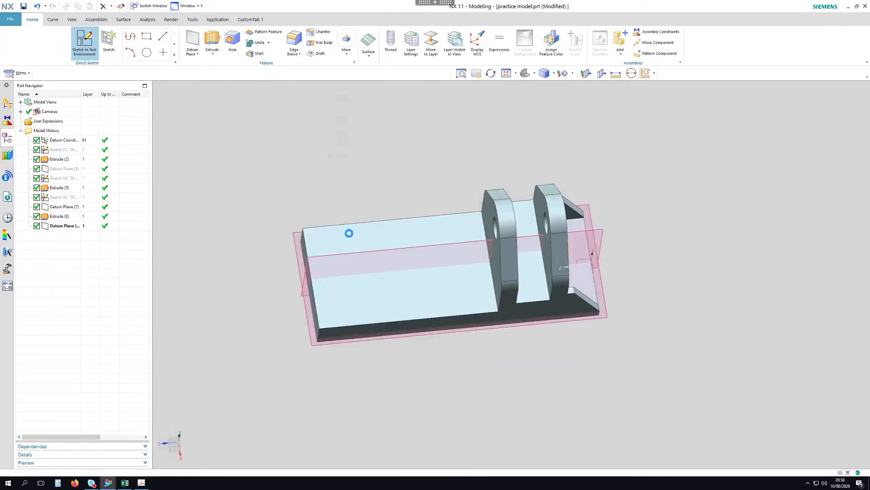
{"action": "left_click", "coordinate": [349, 228]}
{"action": "middle_click", "coordinate": [401, 194]}
Draw the first circle in Sketch (10)
{"action": "scroll", "coordinate": [352, 228], "scroll_direction": "down", "scroll_amount": 3}
{"action": "scroll", "coordinate": [516, 273], "scroll_direction": "up", "scroll_amount": 5}
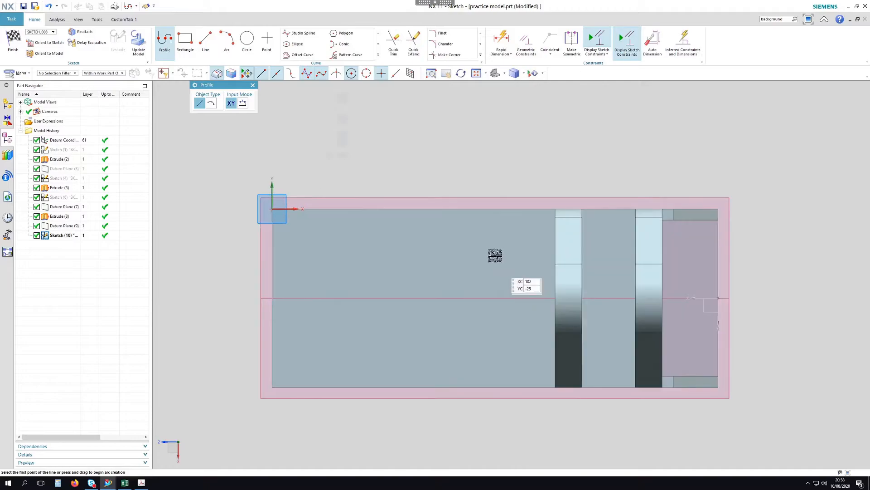
{"action": "left_click", "coordinate": [249, 44]}
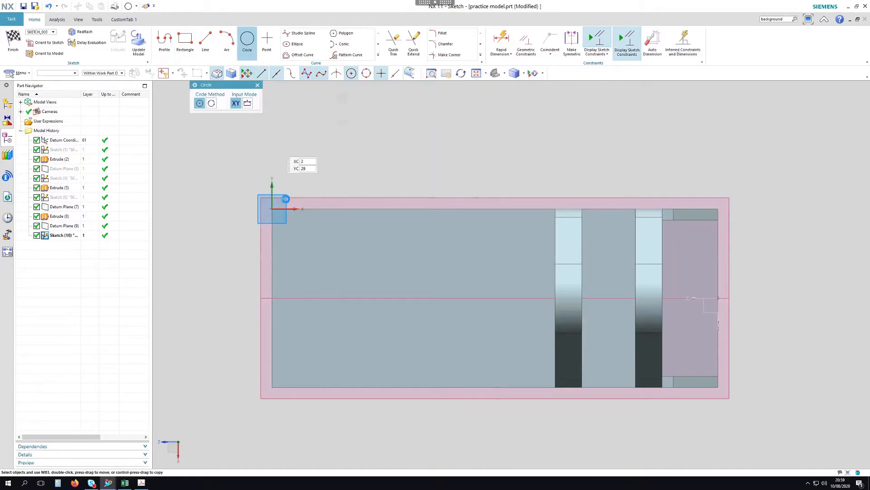
{"action": "left_click", "coordinate": [324, 279]}
{"action": "left_click", "coordinate": [325, 267]}
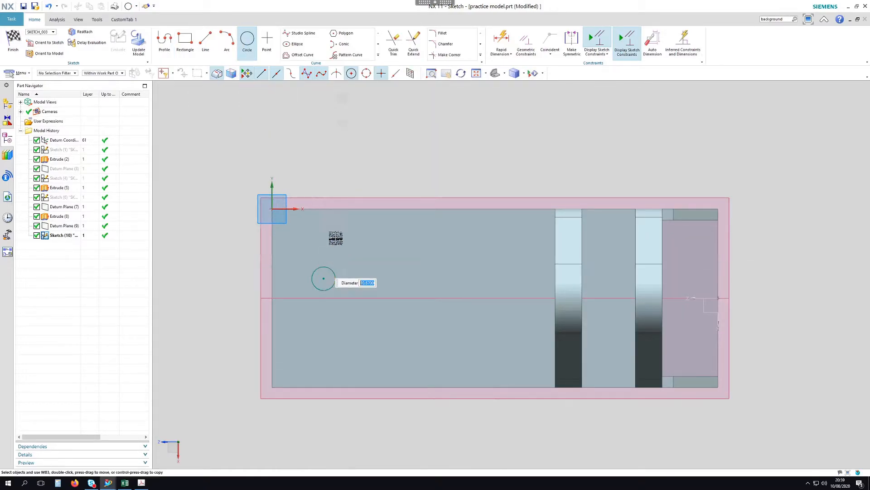
Draw a horizontal line from its centre and a second circle centred on the line's end
{"action": "left_click", "coordinate": [205, 40]}
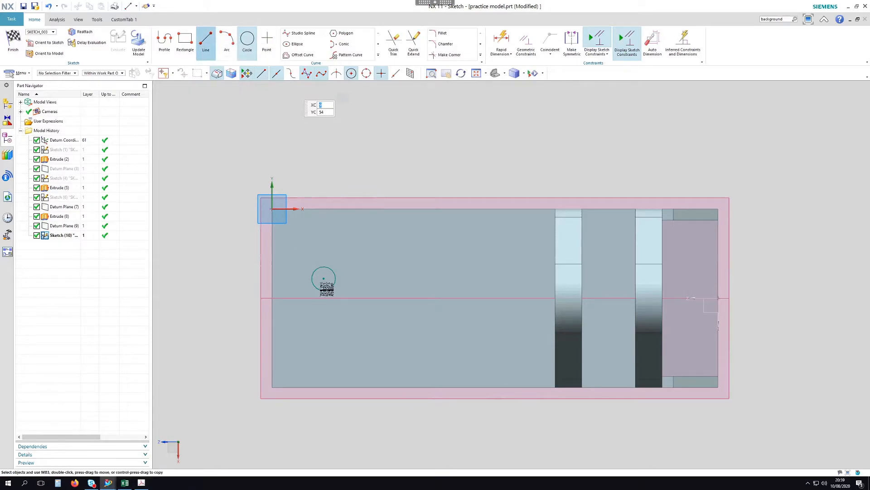
{"action": "left_click", "coordinate": [324, 279]}
{"action": "left_click", "coordinate": [382, 279]}
{"action": "key", "text": "Escape"}
{"action": "left_click", "coordinate": [247, 43]}
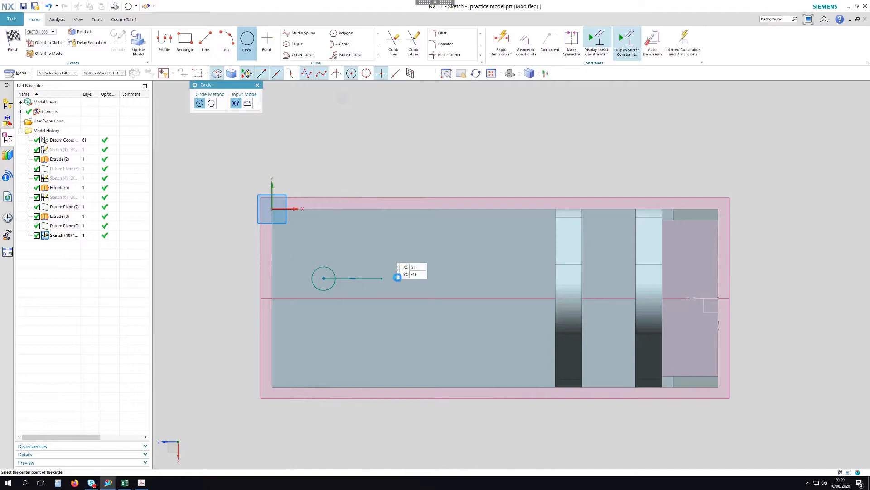
{"action": "left_click", "coordinate": [382, 278]}
{"action": "left_click", "coordinate": [390, 271]}
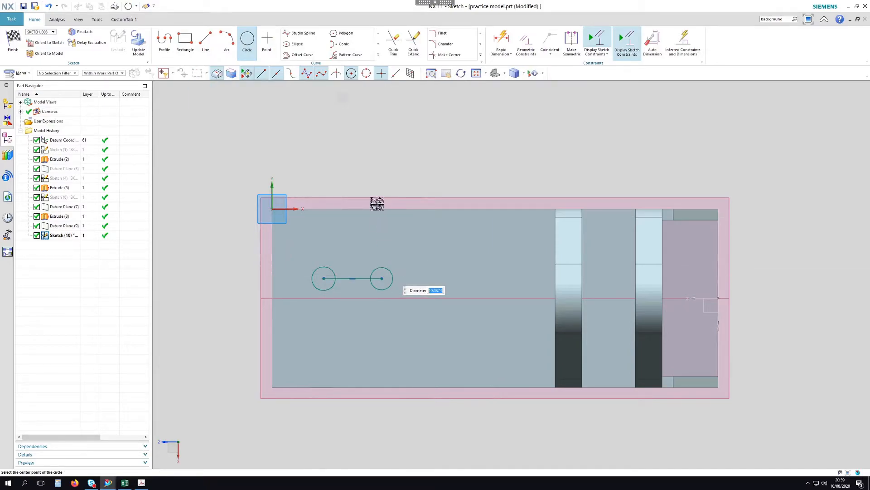
{"action": "key", "text": "Escape"}
{"action": "left_click", "coordinate": [526, 43]}
Constrain the two circles to equal radius
{"action": "scroll", "coordinate": [317, 285], "scroll_direction": "up", "scroll_amount": 4}
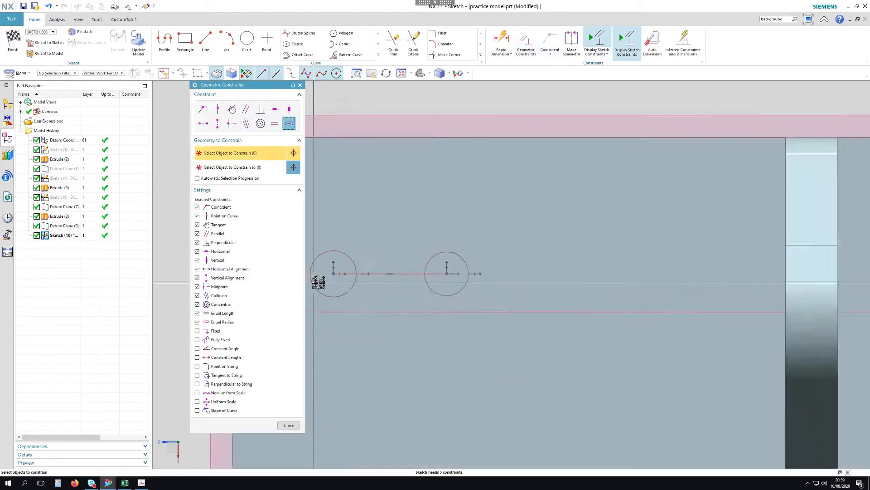
{"action": "left_click", "coordinate": [343, 241]}
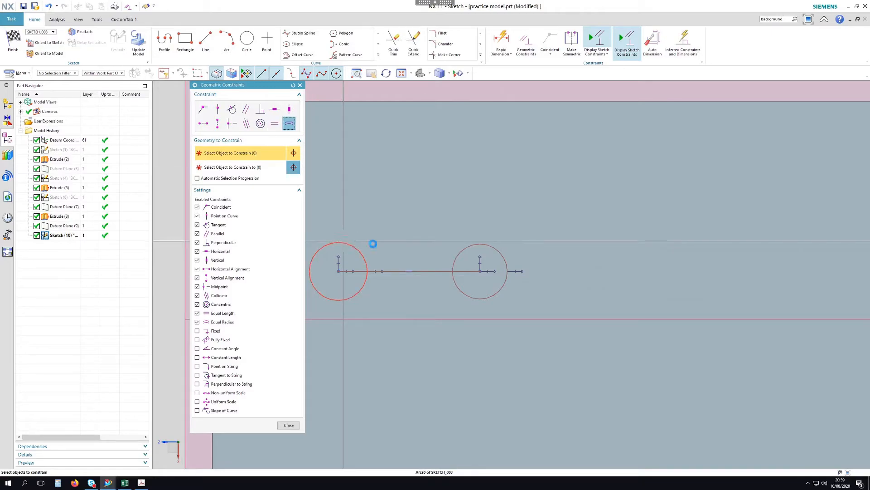
{"action": "left_click", "coordinate": [466, 246]}
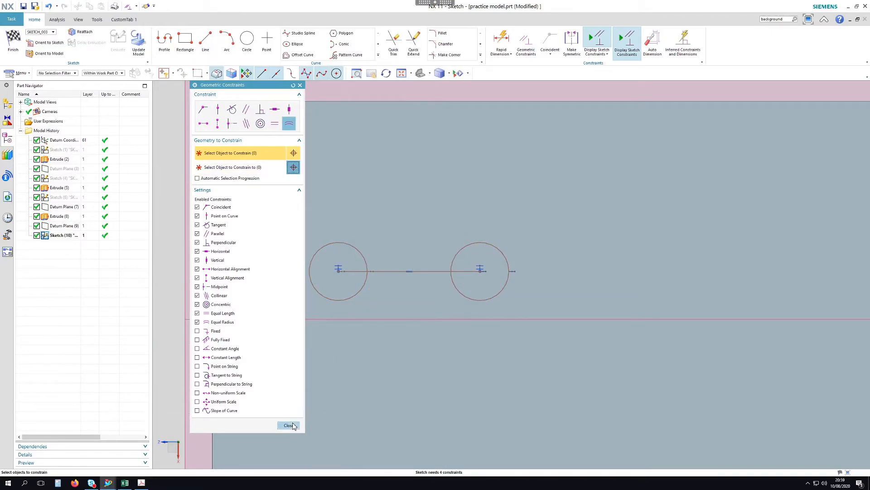
{"action": "left_click", "coordinate": [289, 425]}
Dimension the centre distance as 25 and the left circle's diameter as 12
{"action": "key", "text": "d"}
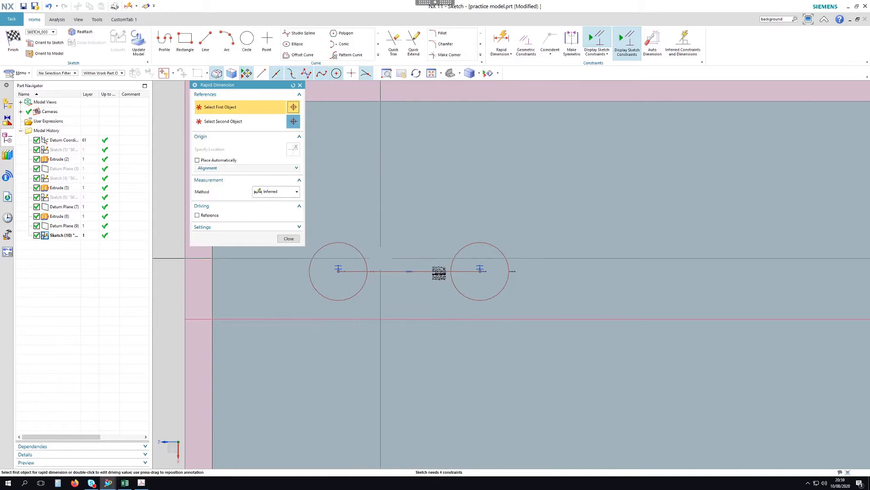
{"action": "left_click", "coordinate": [437, 270]}
{"action": "left_click", "coordinate": [422, 186]}
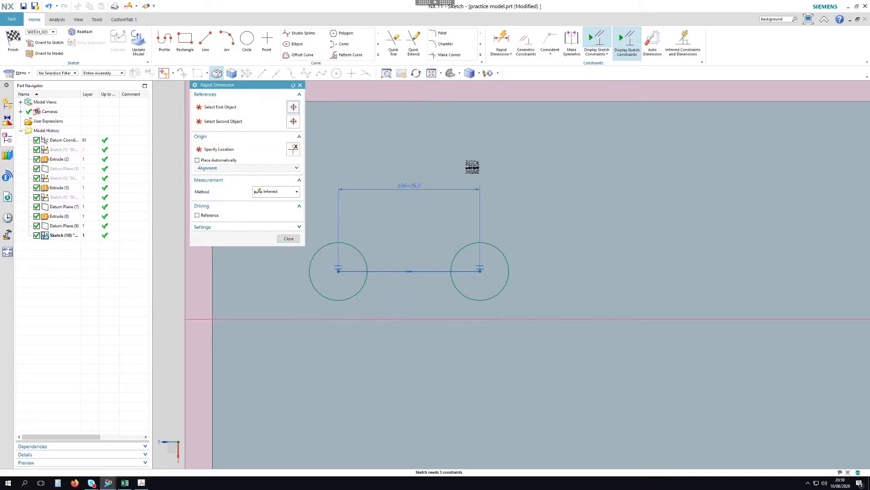
{"action": "type", "text": "25"}
{"action": "key", "text": "Return"}
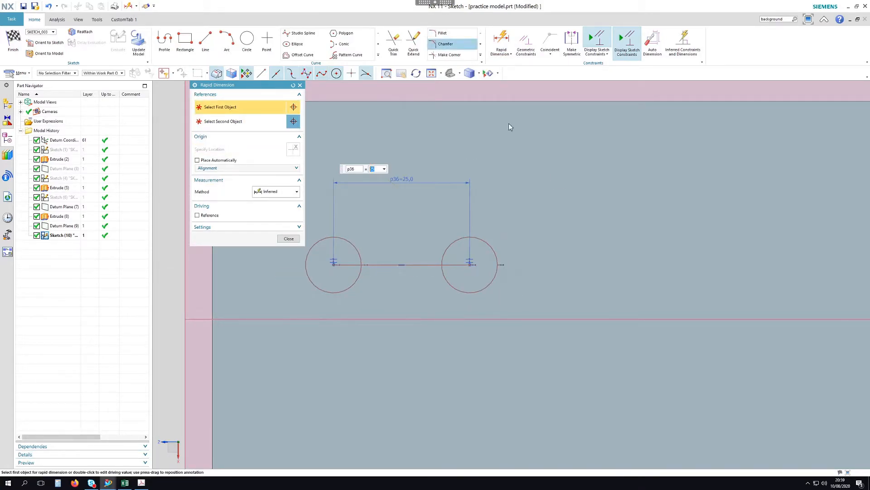
{"action": "left_click", "coordinate": [283, 191]}
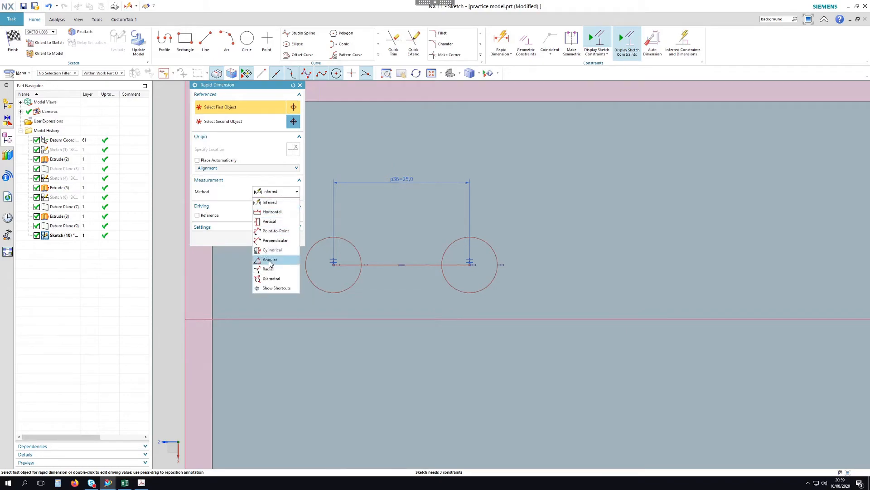
{"action": "left_click", "coordinate": [273, 279]}
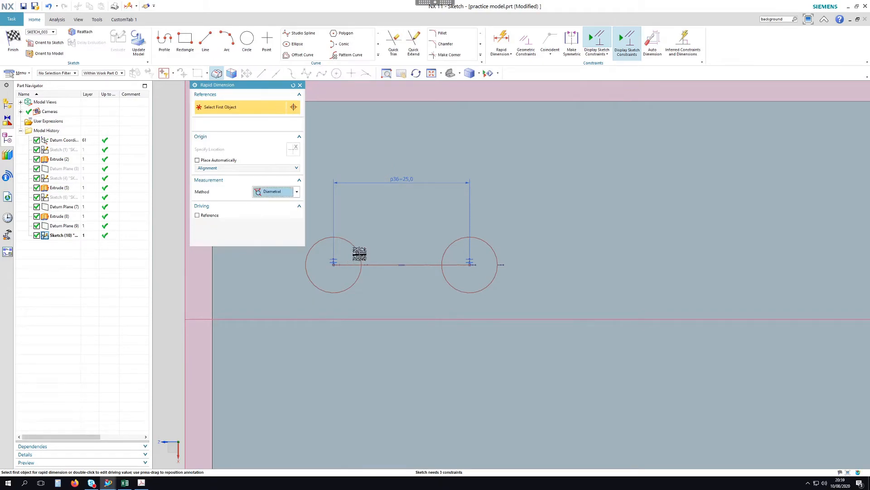
{"action": "left_click", "coordinate": [359, 252]}
{"action": "left_click", "coordinate": [377, 227]}
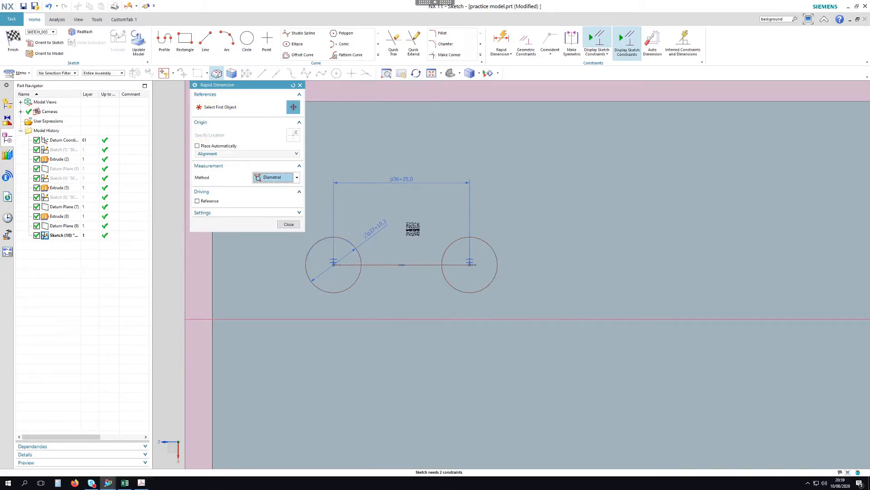
{"action": "type", "text": "12"}
{"action": "key", "text": "Return"}
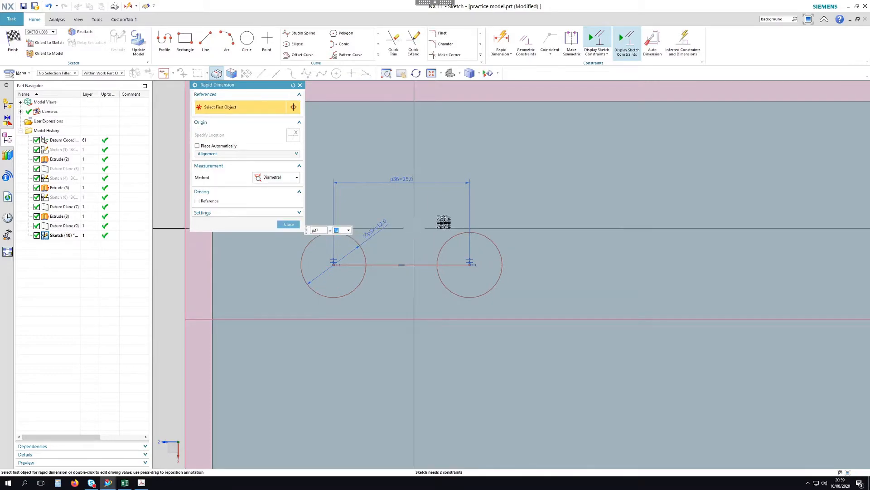
{"action": "key", "text": "Escape"}
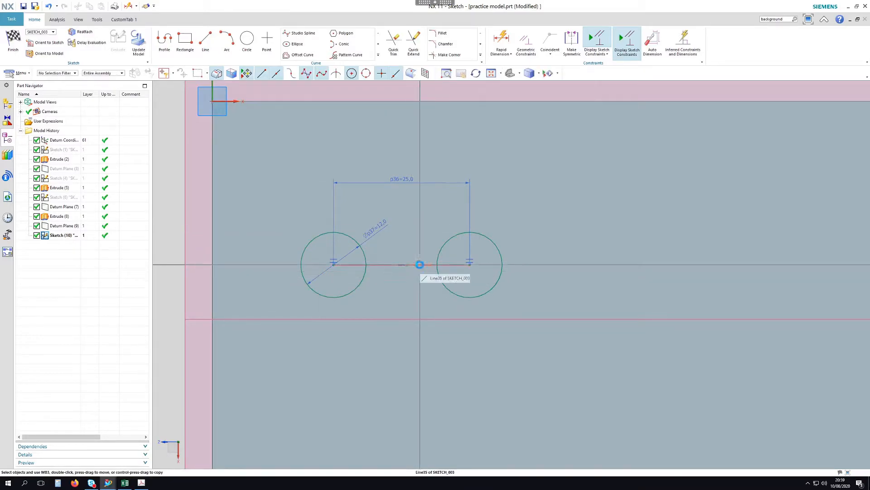
Convert the centre-to-centre line to a reference line and check the PDF drawing
{"action": "right_click", "coordinate": [420, 265]}
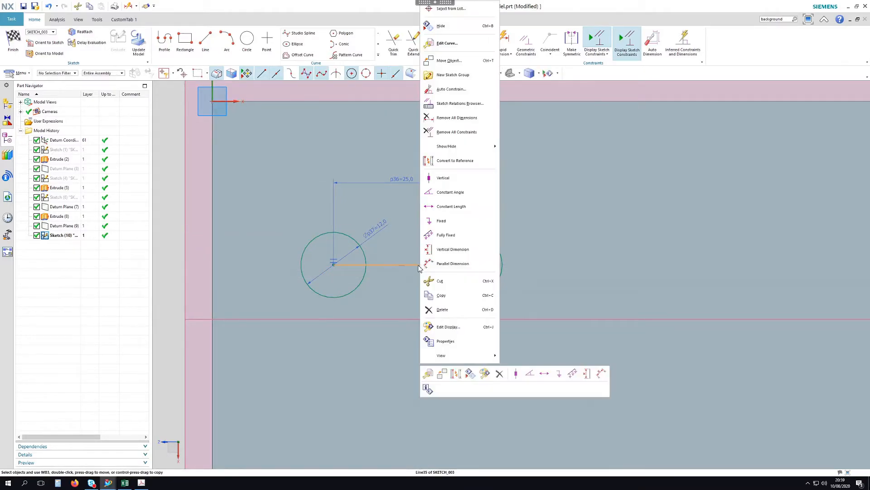
{"action": "left_click", "coordinate": [454, 161]}
{"action": "scroll", "coordinate": [585, 216], "scroll_direction": "down", "scroll_amount": 1}
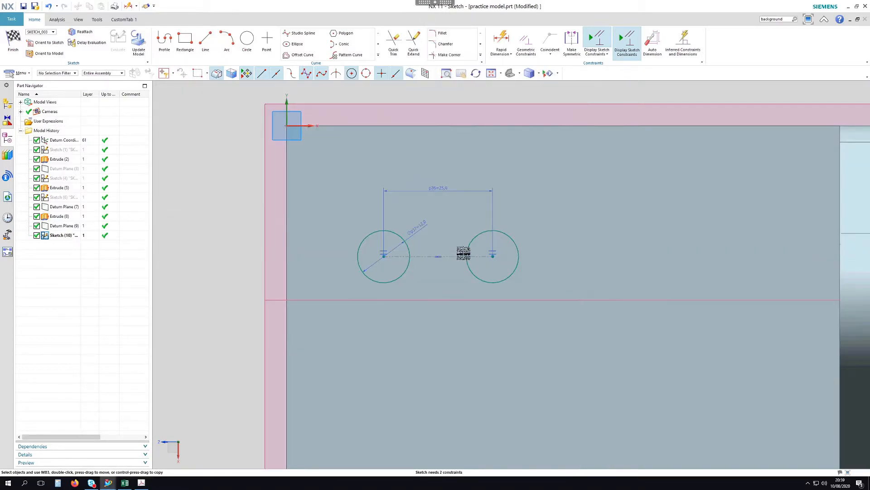
{"action": "left_click", "coordinate": [141, 484]}
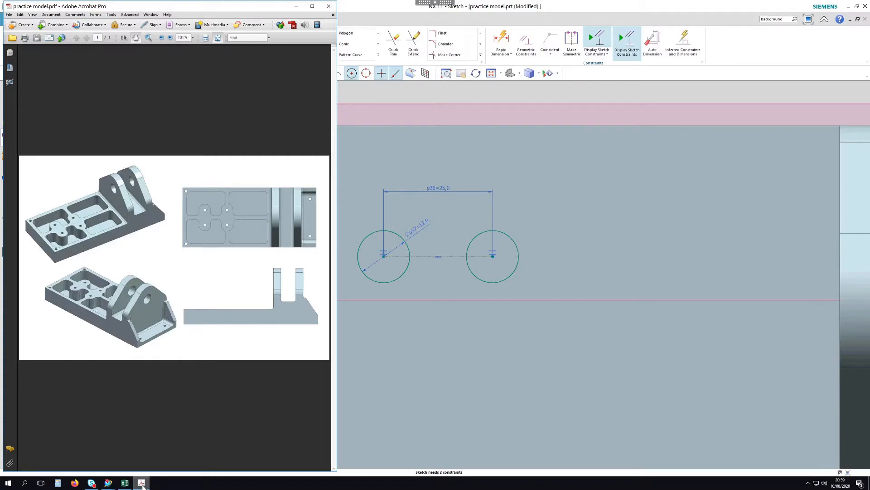
{"action": "left_click", "coordinate": [142, 483]}
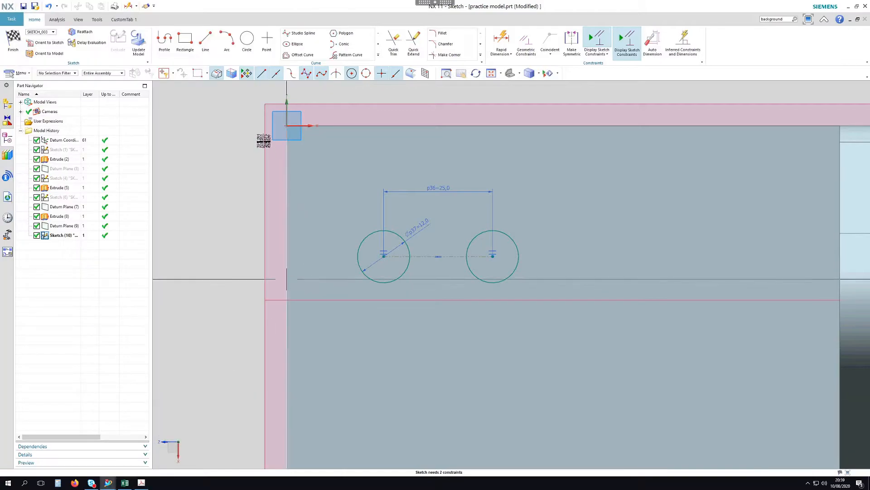
Draw a horizontal line across both circles below their centres
{"action": "left_click", "coordinate": [323, 272]}
{"action": "left_click", "coordinate": [786, 271]}
{"action": "key", "text": "Escape"}
Trim away the line inside the circles and the circles' lower arcs
{"action": "scroll", "coordinate": [383, 272], "scroll_direction": "up", "scroll_amount": 2}
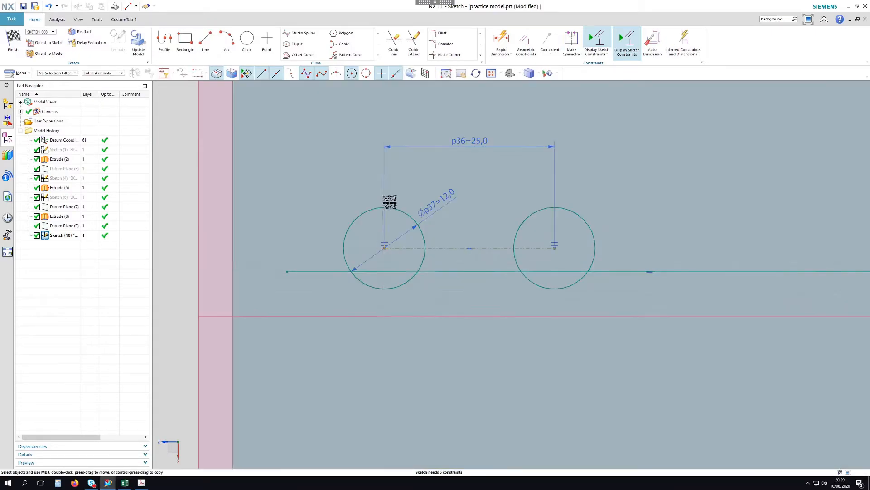
{"action": "left_click", "coordinate": [393, 42]}
{"action": "left_click", "coordinate": [554, 272]}
{"action": "key", "text": "Escape"}
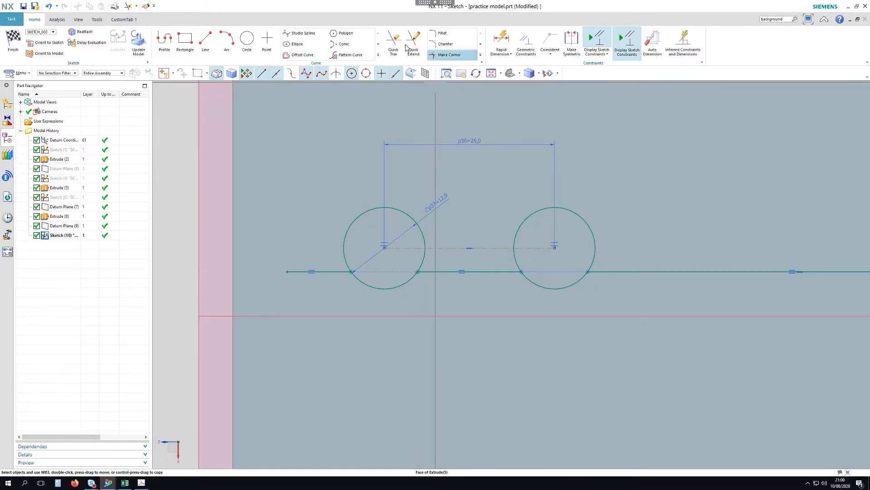
{"action": "left_click", "coordinate": [394, 41]}
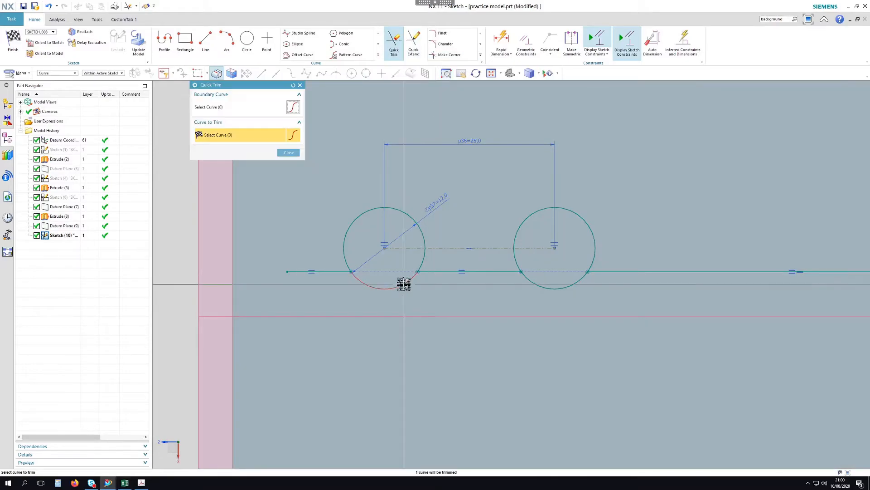
{"action": "left_click", "coordinate": [567, 288]}
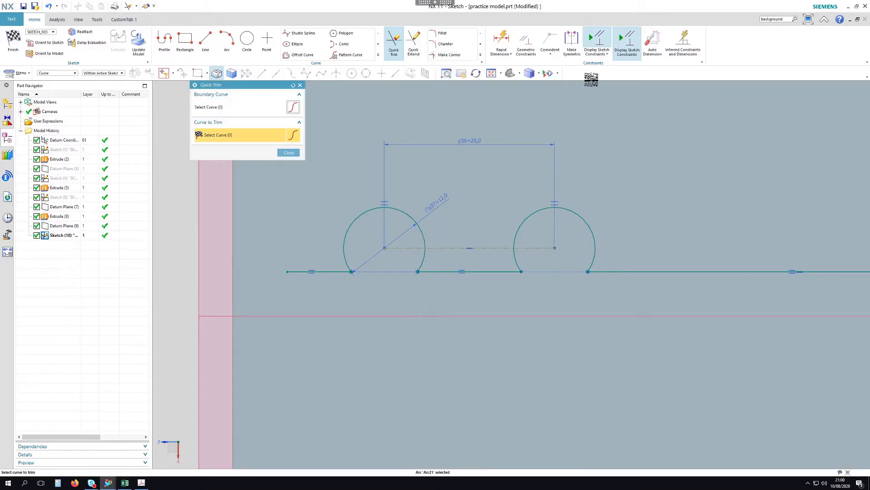
{"action": "left_click", "coordinate": [503, 40]}
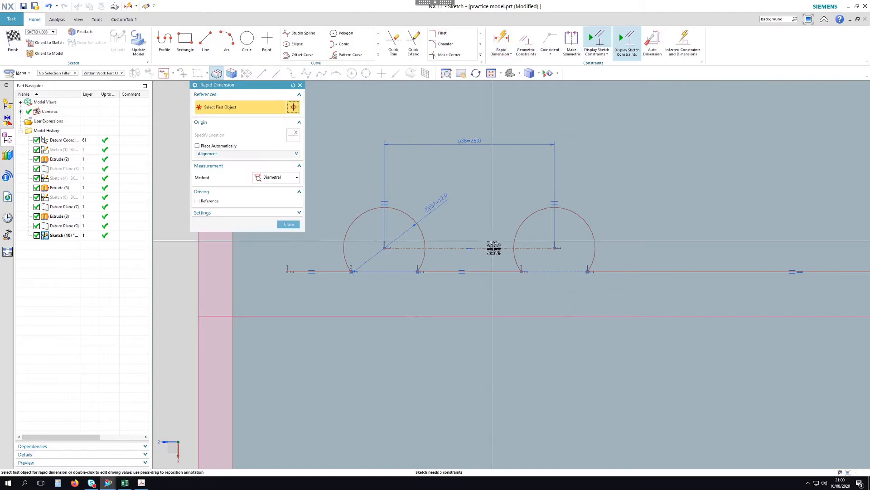
Dimension the centreline-to-base-line distance as 3.5 using Inferred
{"action": "left_click", "coordinate": [298, 180]}
{"action": "left_click", "coordinate": [285, 189]}
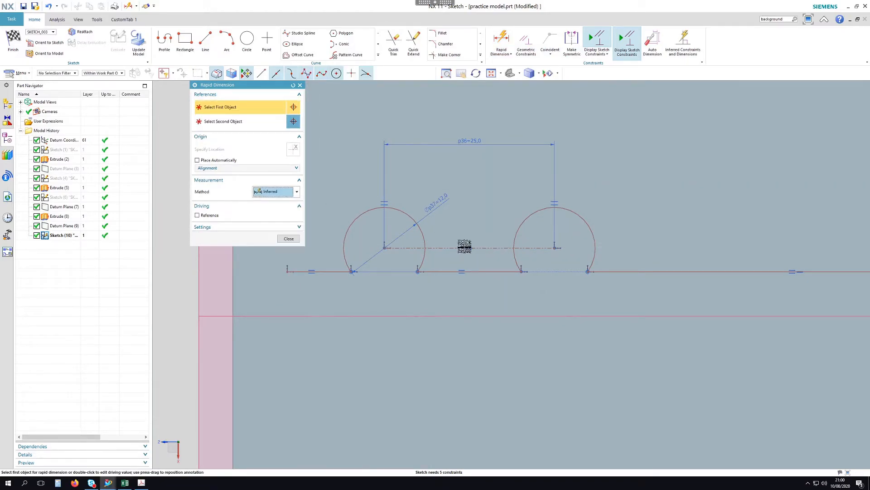
{"action": "left_click", "coordinate": [479, 248]}
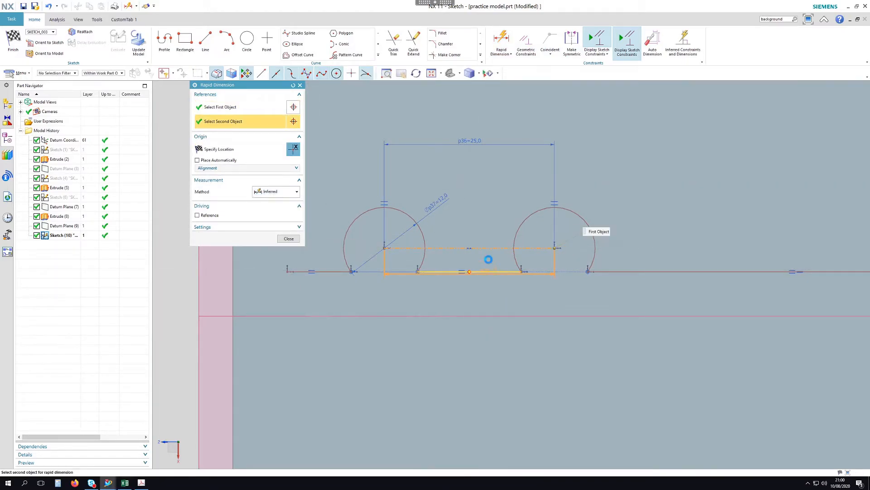
{"action": "left_click", "coordinate": [492, 226]}
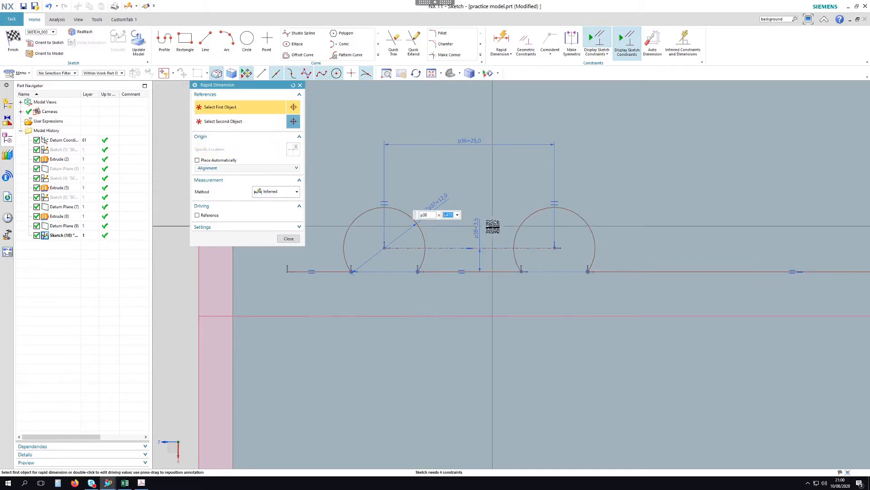
{"action": "type", "text": "3.5"}
{"action": "key", "text": "Return"}
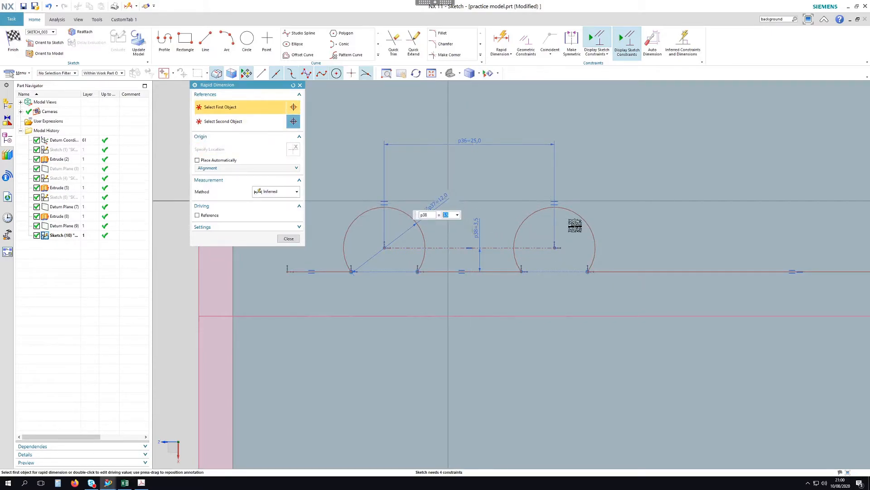
{"action": "middle_click", "coordinate": [664, 241]}
Dimension the base line 4 from the lower horizontal line
{"action": "scroll", "coordinate": [526, 340], "scroll_direction": "down", "scroll_amount": 1}
{"action": "left_click", "coordinate": [502, 40]}
{"action": "left_click", "coordinate": [495, 320]}
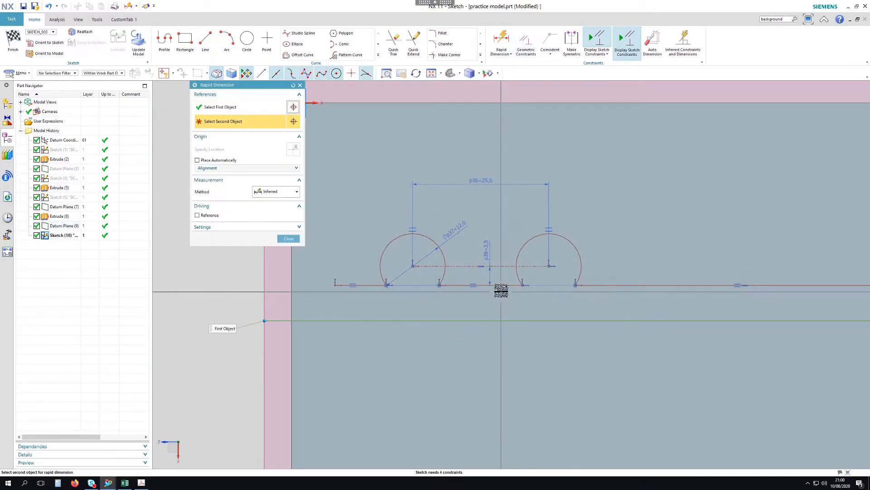
{"action": "left_click", "coordinate": [501, 286]}
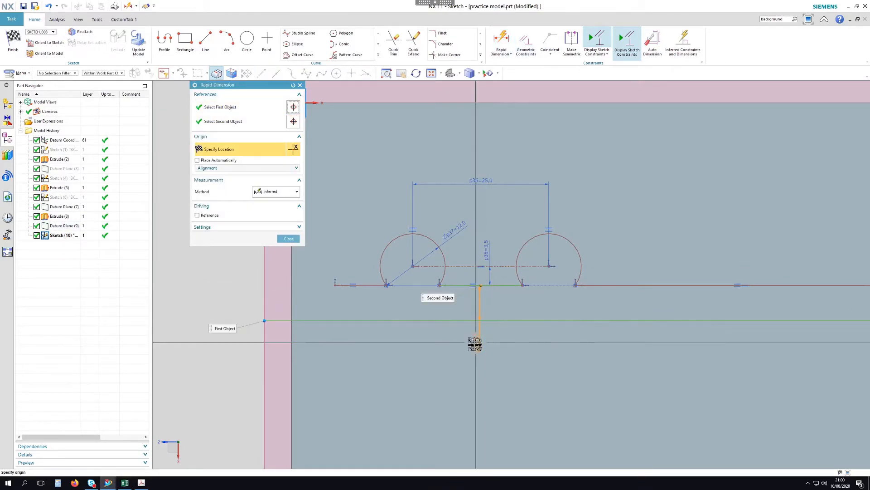
{"action": "left_click", "coordinate": [513, 352]}
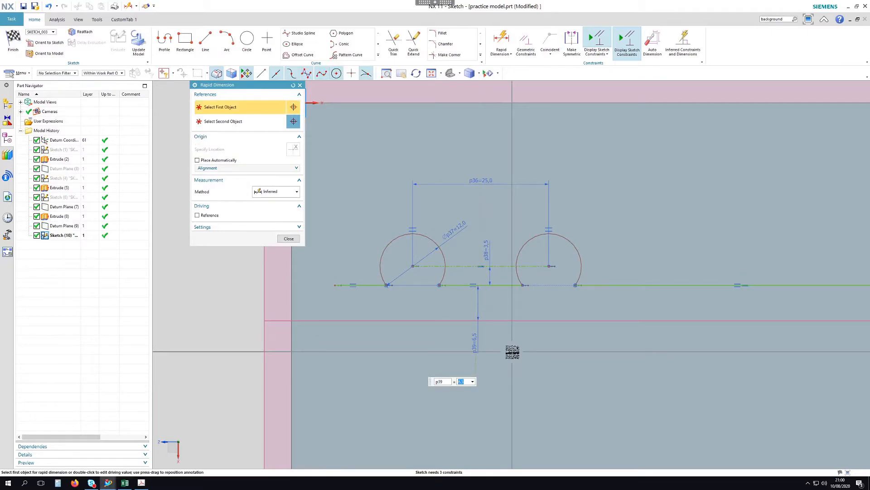
{"action": "type", "text": "4"}
{"action": "key", "text": "Return"}
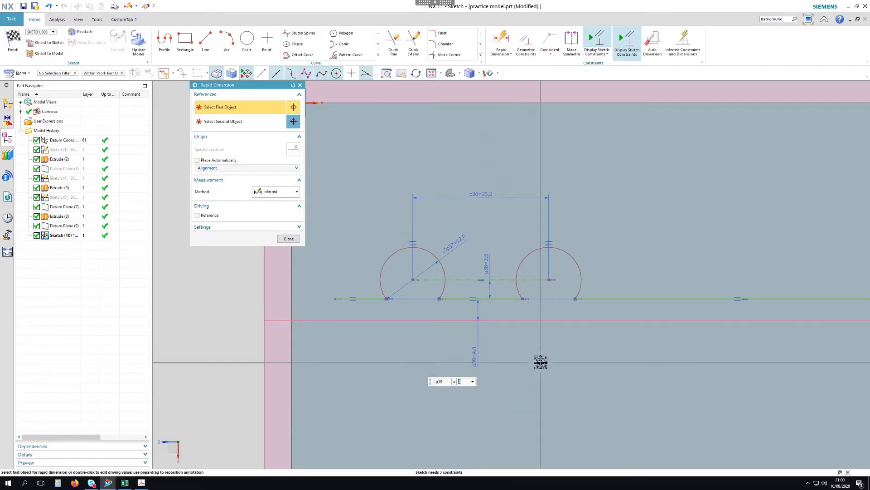
{"action": "left_click", "coordinate": [289, 239]}
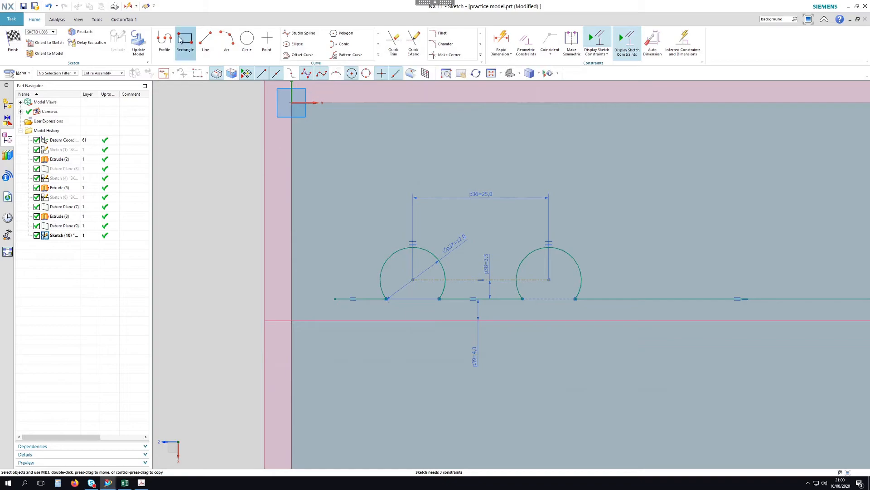
Draw the left pocket outline's vertical side and top edge, checking the PDF drawing
{"action": "left_click", "coordinate": [335, 299]}
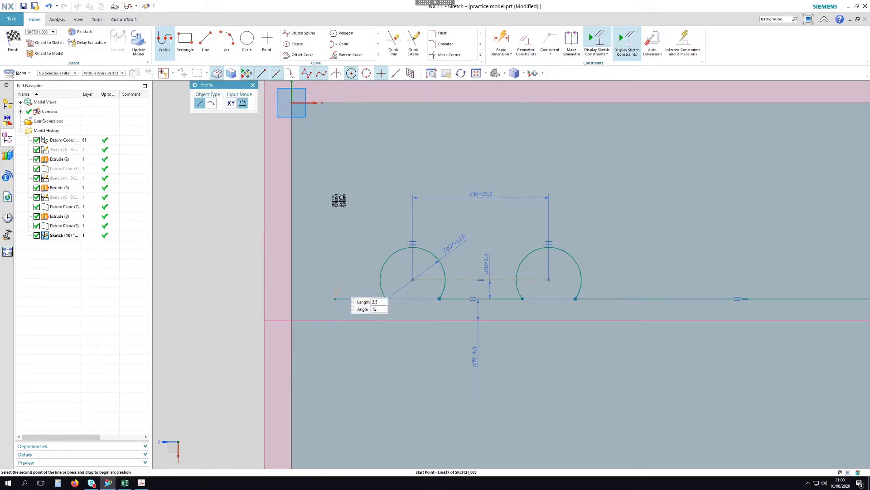
{"action": "left_click", "coordinate": [335, 133]}
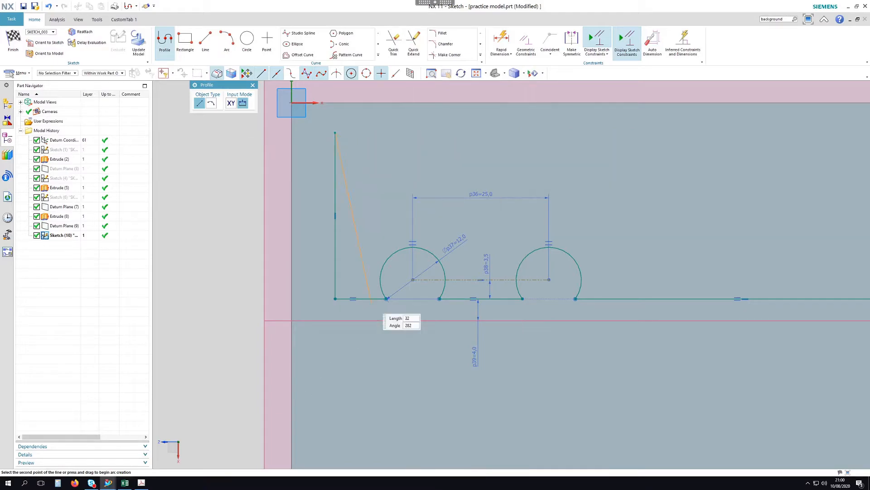
{"action": "left_click", "coordinate": [142, 482]}
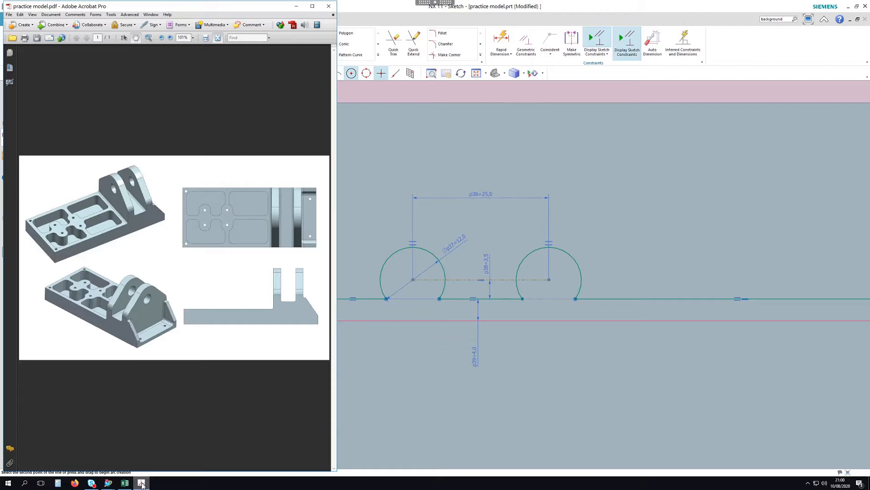
{"action": "left_click", "coordinate": [142, 483]}
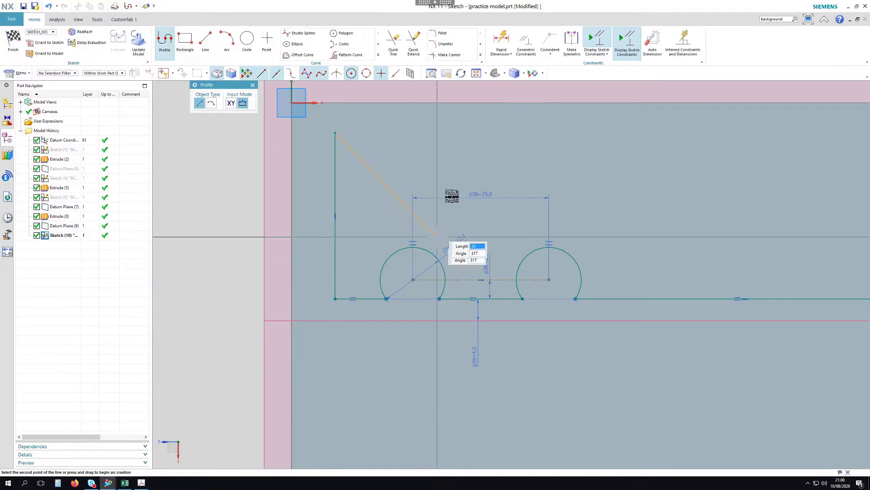
{"action": "left_click", "coordinate": [537, 132]}
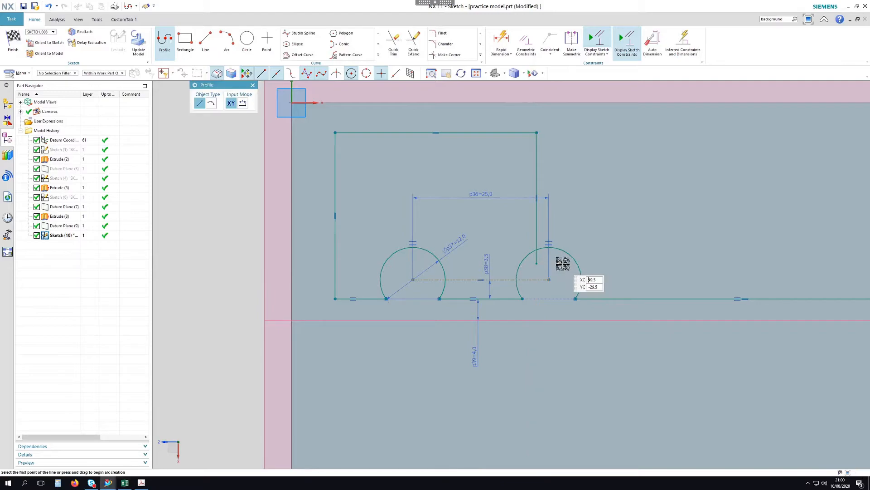
Draw the right pocket outline from the arch: inner side, top edge, outer side
{"action": "left_click", "coordinate": [562, 260]}
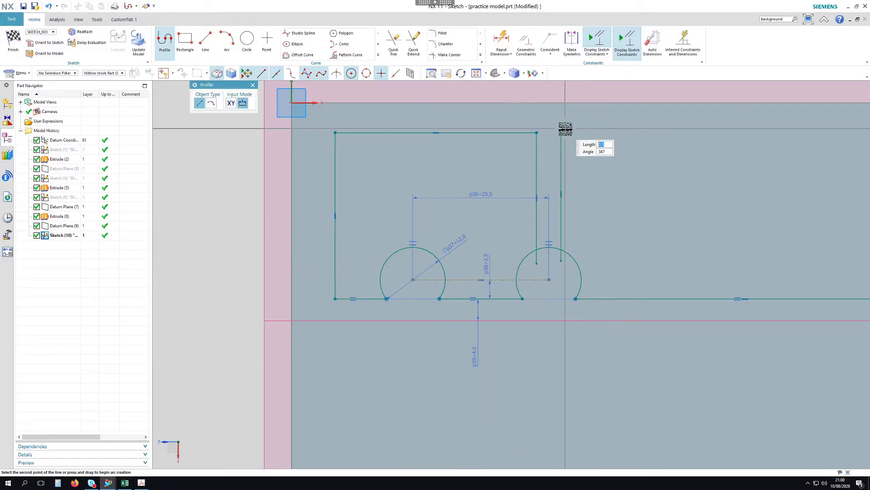
{"action": "scroll", "coordinate": [565, 129], "scroll_direction": "up", "scroll_amount": 2}
{"action": "left_click", "coordinate": [563, 129]}
{"action": "left_click", "coordinate": [780, 128]}
{"action": "left_click", "coordinate": [780, 258]}
{"action": "key", "text": "Escape"}
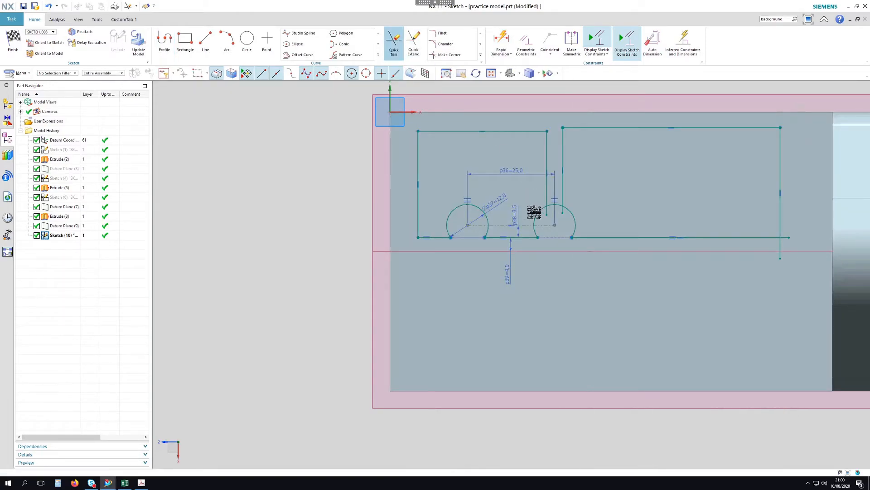
Trim the stray outline segments
{"action": "key", "text": "t"}
{"action": "scroll", "coordinate": [535, 216], "scroll_direction": "down", "scroll_amount": 2}
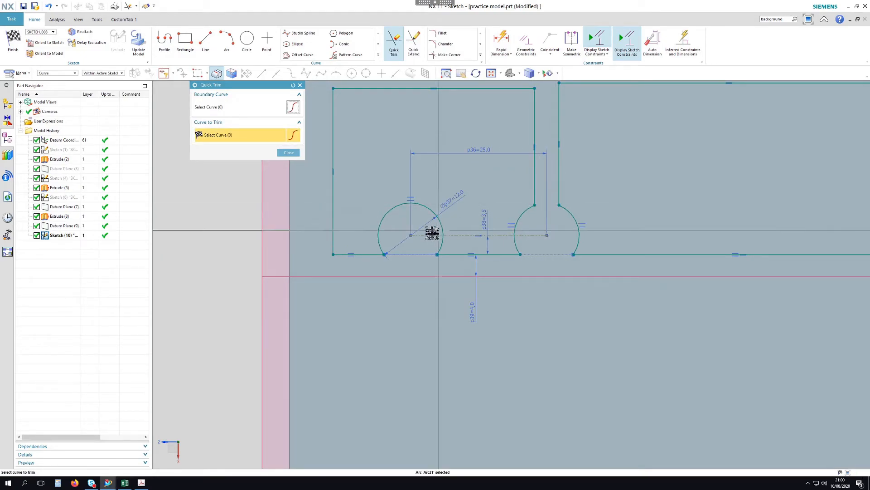
{"action": "scroll", "coordinate": [432, 233], "scroll_direction": "up", "scroll_amount": 2}
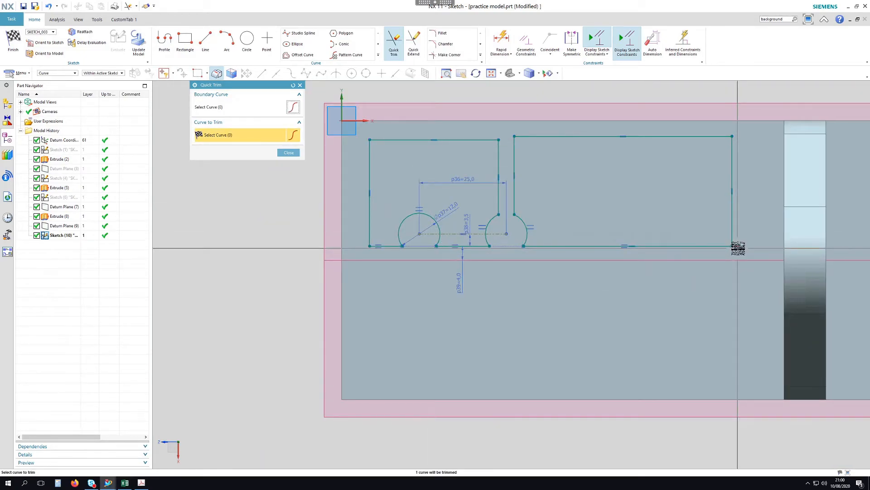
{"action": "key", "text": "Escape"}
{"action": "scroll", "coordinate": [420, 156], "scroll_direction": "down", "scroll_amount": 1}
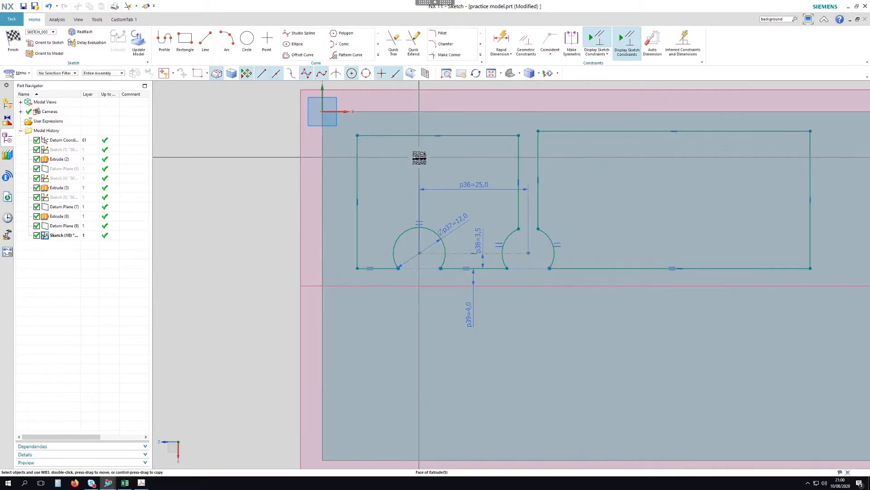
Make the top lines of both pockets collinear
{"action": "left_click", "coordinate": [528, 43]}
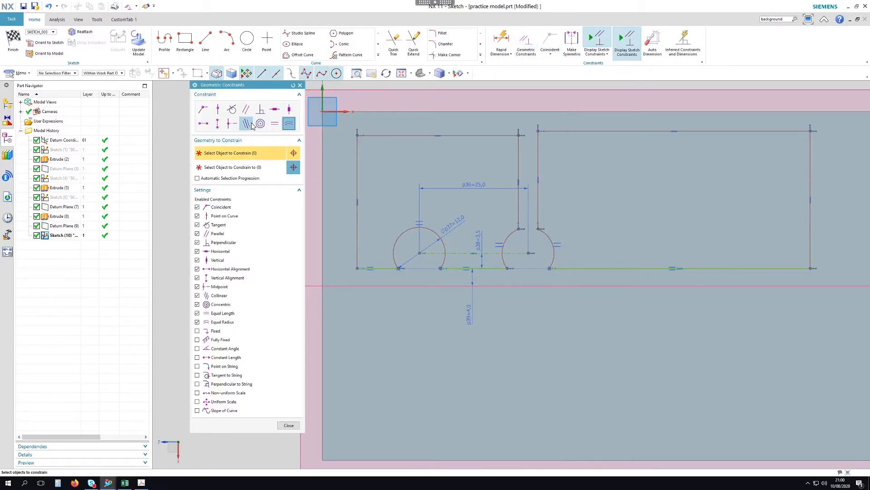
{"action": "left_click", "coordinate": [486, 135]}
{"action": "middle_click", "coordinate": [585, 138]}
{"action": "left_click", "coordinate": [592, 132]}
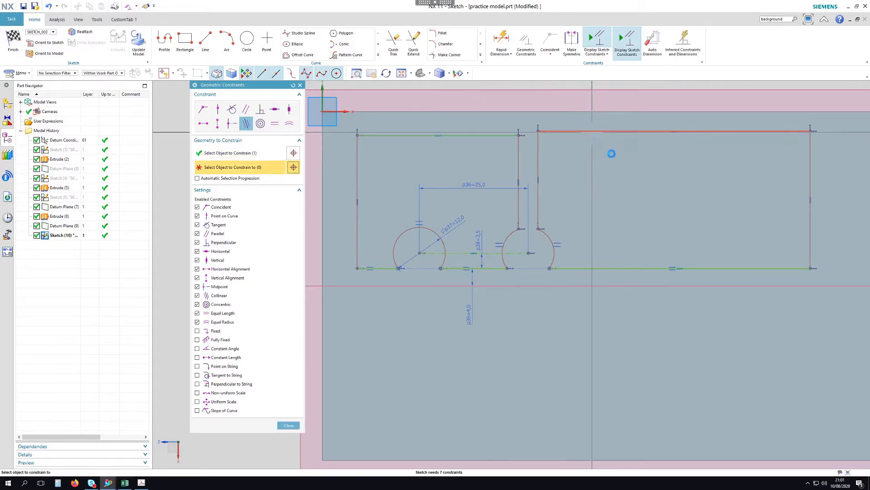
{"action": "left_click", "coordinate": [289, 425]}
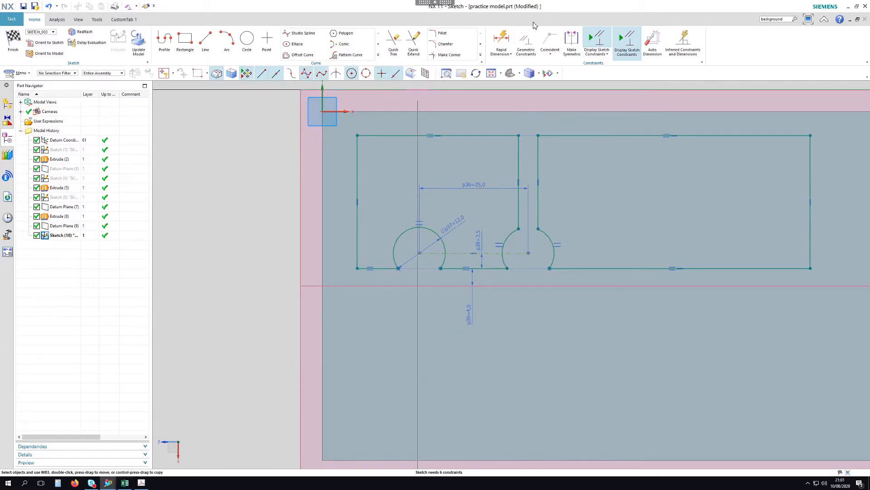
Dimension the arc centre 25 and the outline's left edge 5 from the vertical axis
{"action": "left_click", "coordinate": [507, 40]}
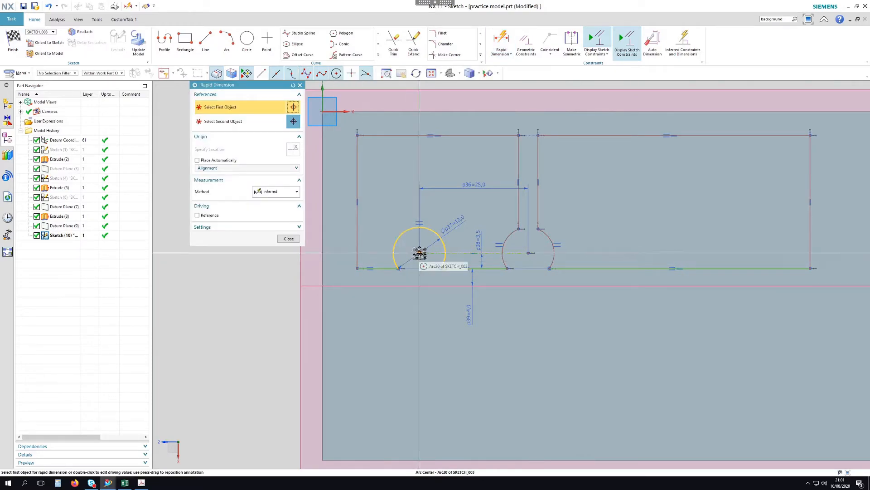
{"action": "left_click", "coordinate": [394, 256]}
{"action": "left_click", "coordinate": [322, 229]}
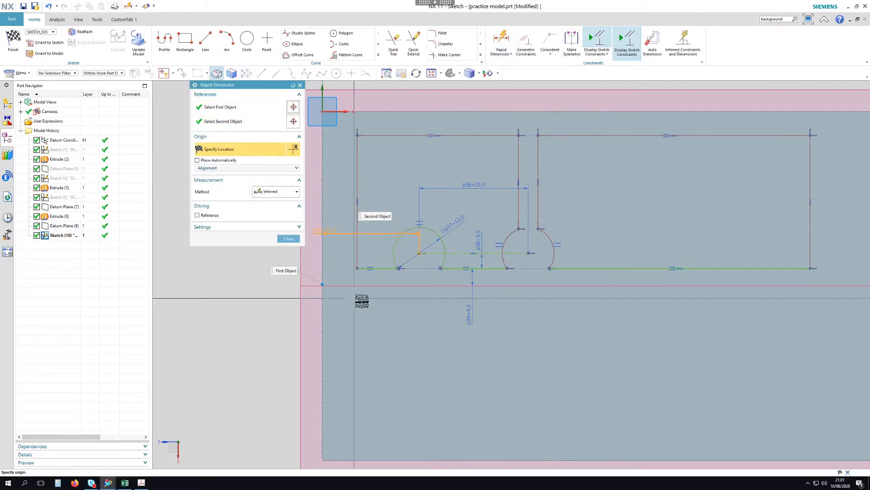
{"action": "left_click", "coordinate": [368, 301]}
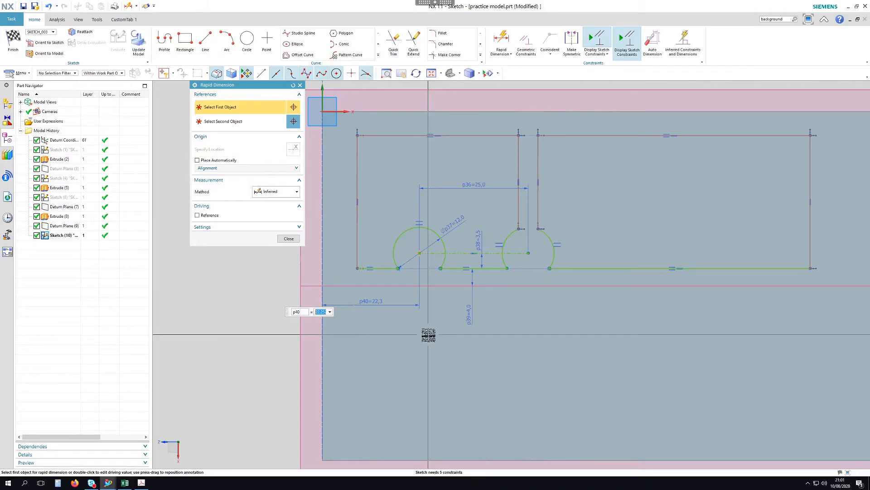
{"action": "key", "text": "Return"}
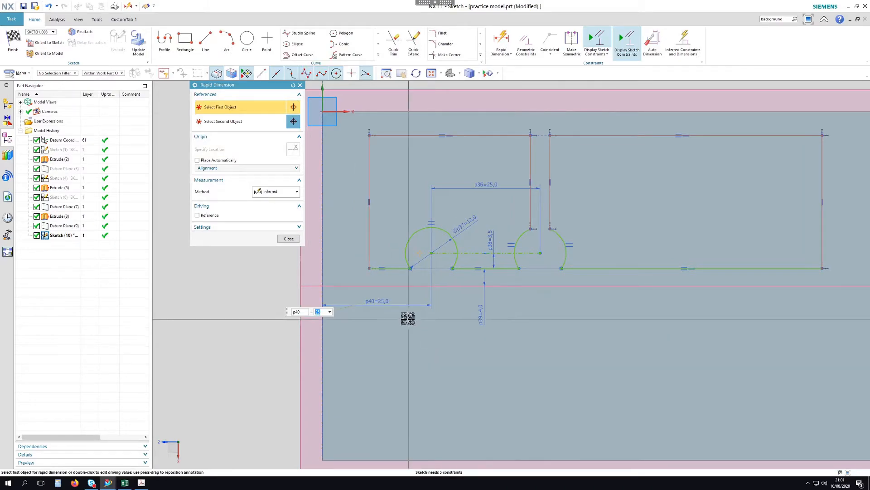
{"action": "middle_click", "coordinate": [434, 335]}
{"action": "left_click", "coordinate": [502, 43]}
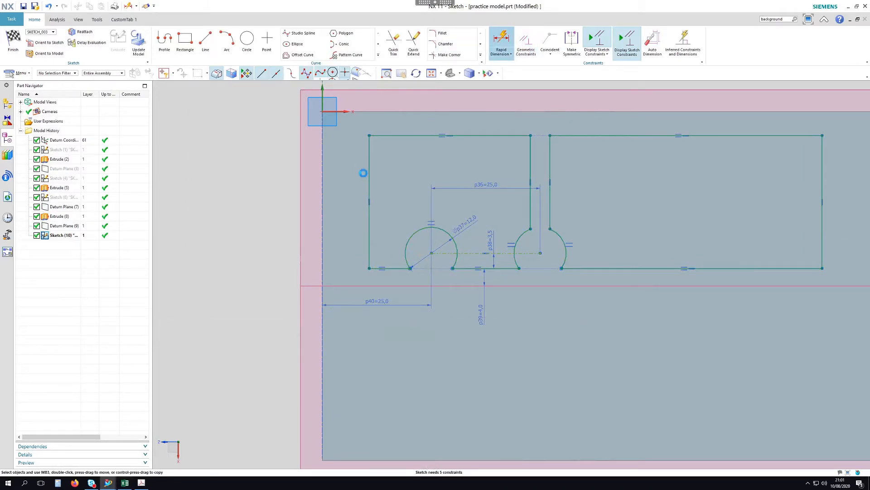
{"action": "left_click", "coordinate": [323, 189]}
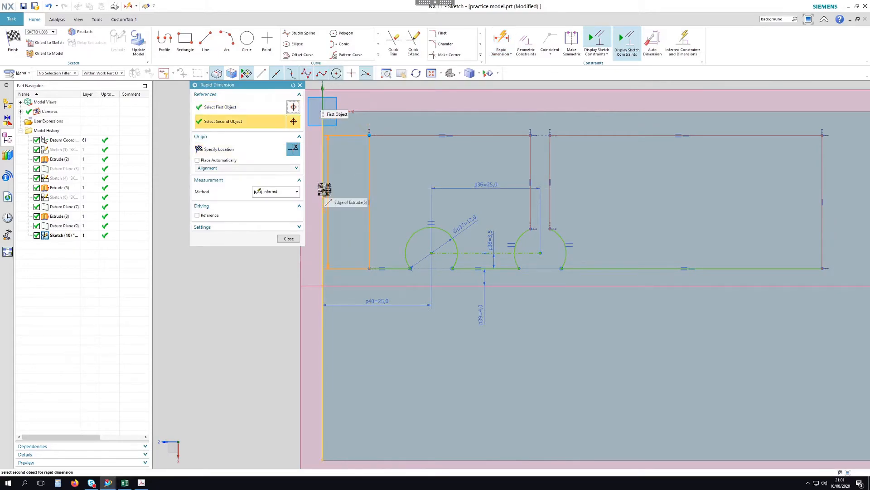
{"action": "left_click", "coordinate": [334, 194]}
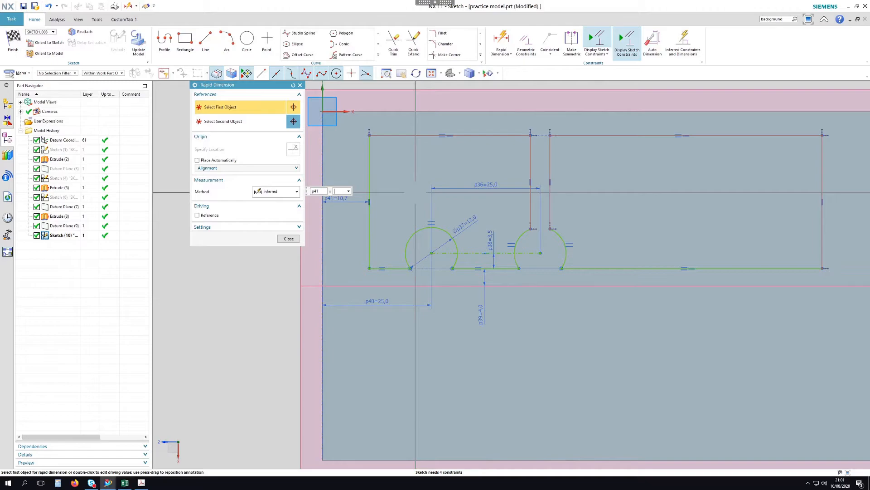
{"action": "type", "text": "5"}
{"action": "key", "text": "Return"}
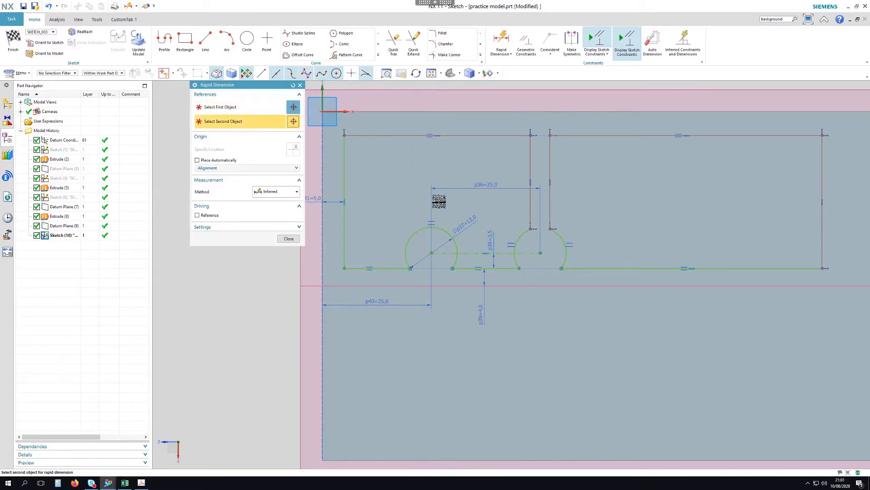
{"action": "scroll", "coordinate": [476, 309], "scroll_direction": "down", "scroll_amount": 1}
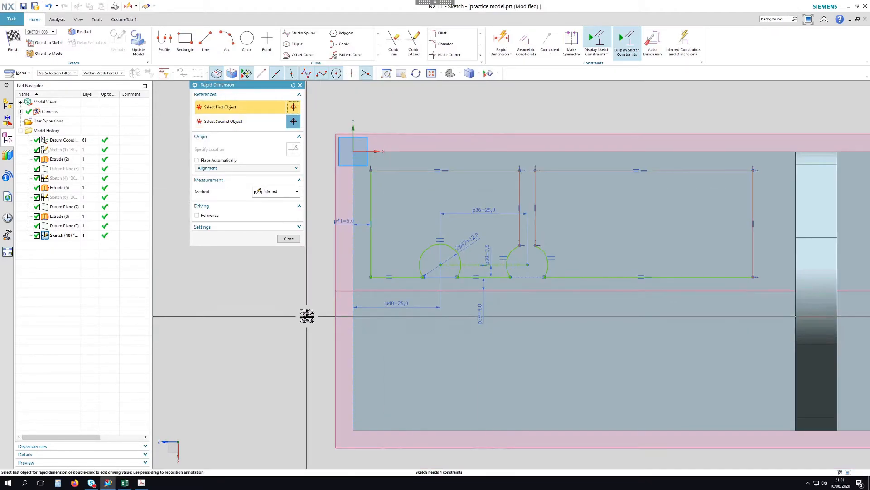
{"action": "left_click", "coordinate": [289, 238]}
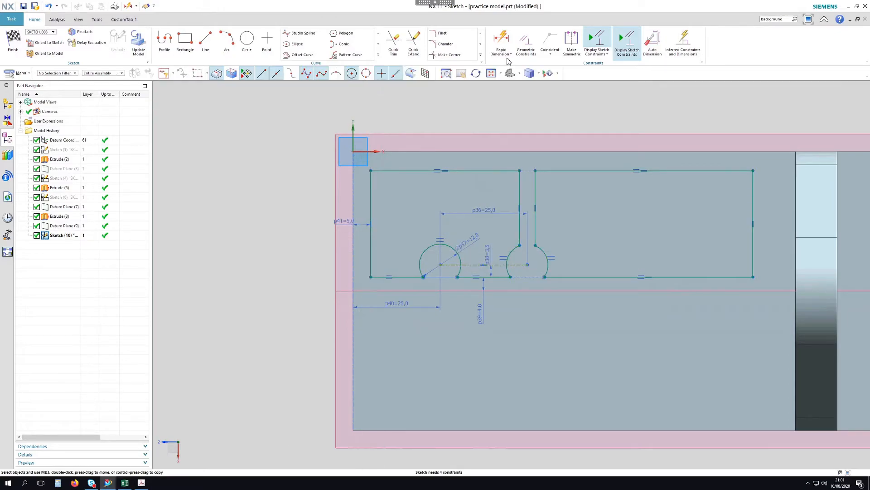
Fillet the outline's lower-left corner and both sides of the left arc's base
{"action": "left_click", "coordinate": [443, 33]}
{"action": "scroll", "coordinate": [367, 272], "scroll_direction": "up", "scroll_amount": 5}
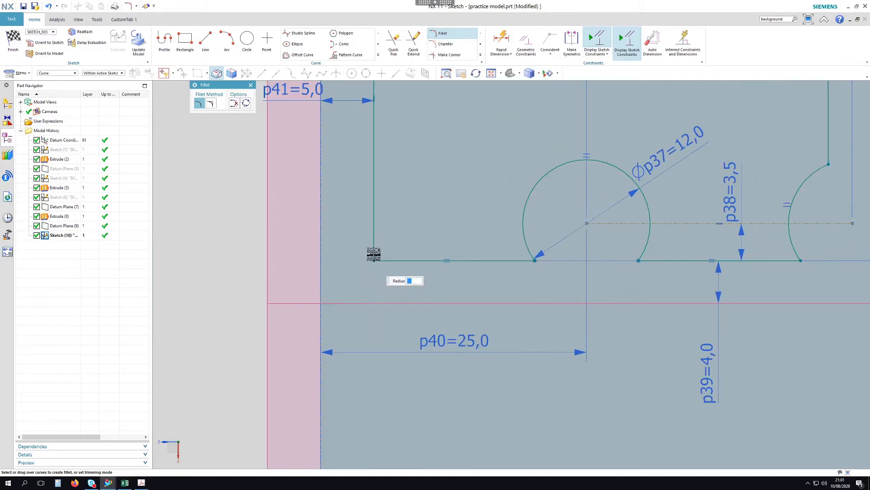
{"action": "left_click", "coordinate": [377, 257]}
{"action": "left_click", "coordinate": [521, 259]}
{"action": "left_click", "coordinate": [522, 250]}
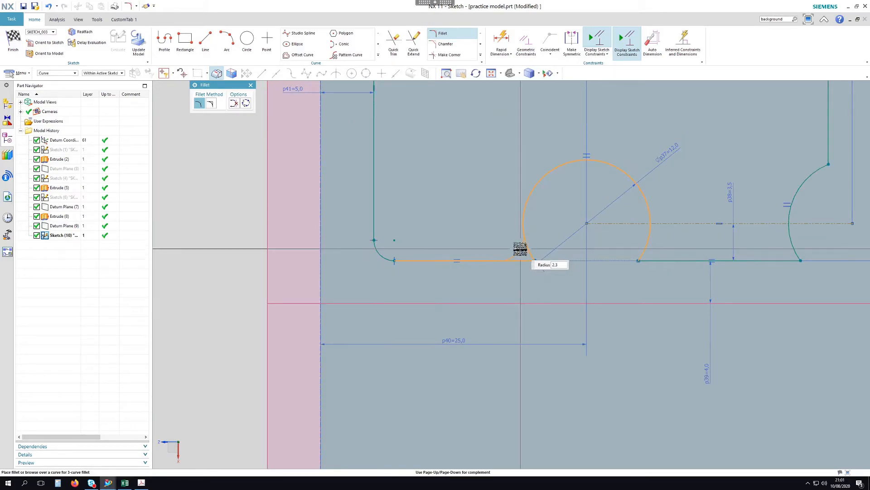
{"action": "left_click", "coordinate": [517, 257]}
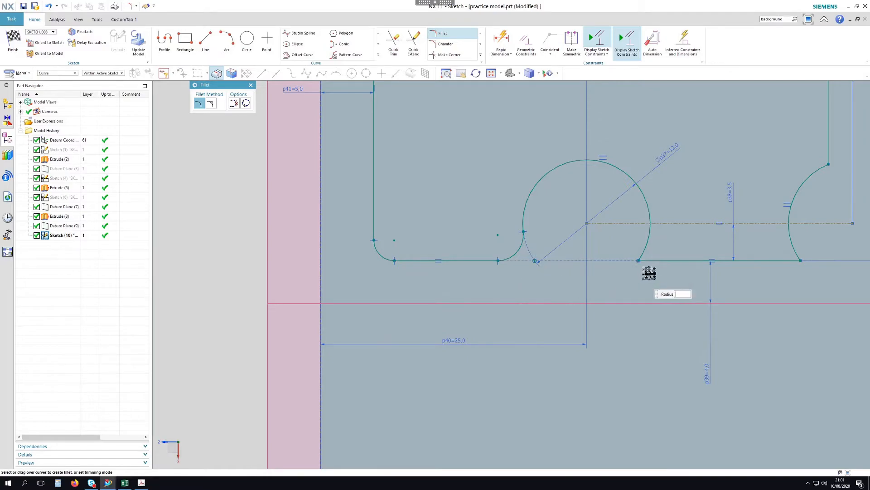
{"action": "left_click", "coordinate": [650, 247]}
{"action": "left_click", "coordinate": [655, 252]}
Fillet both sides where the bottom line meets the right arc
{"action": "scroll", "coordinate": [474, 284], "scroll_direction": "down", "scroll_amount": 3}
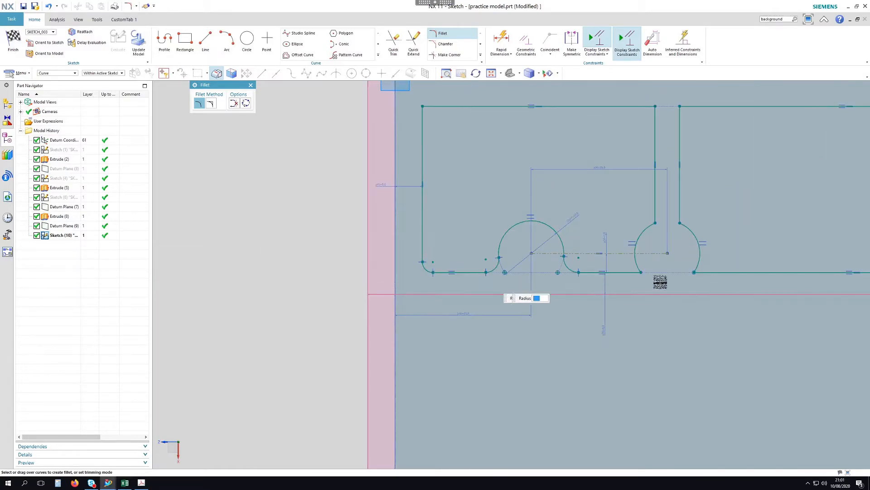
{"action": "scroll", "coordinate": [657, 262], "scroll_direction": "up", "scroll_amount": 5}
{"action": "left_click", "coordinate": [589, 291]}
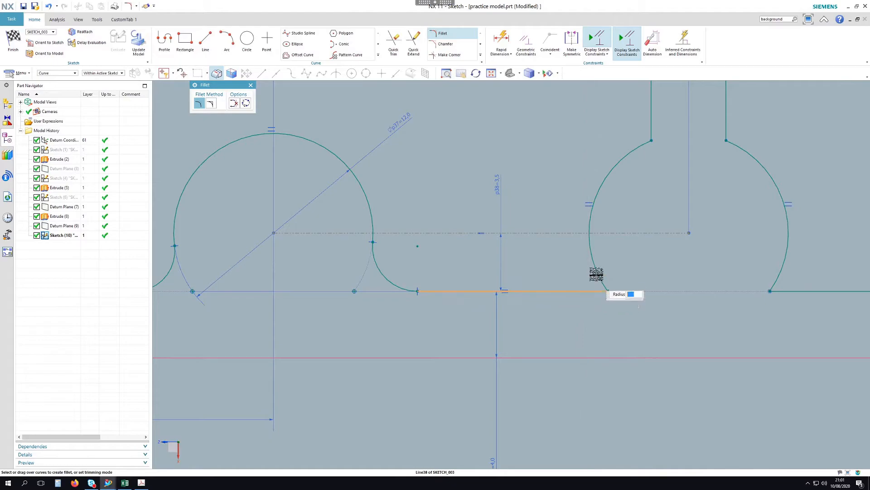
{"action": "left_click", "coordinate": [585, 273]}
{"action": "scroll", "coordinate": [721, 288], "scroll_direction": "down", "scroll_amount": 2}
{"action": "scroll", "coordinate": [693, 291], "scroll_direction": "up", "scroll_amount": 2}
{"action": "left_click", "coordinate": [680, 271]}
{"action": "left_click", "coordinate": [694, 295]}
{"action": "scroll", "coordinate": [618, 361], "scroll_direction": "down", "scroll_amount": 2}
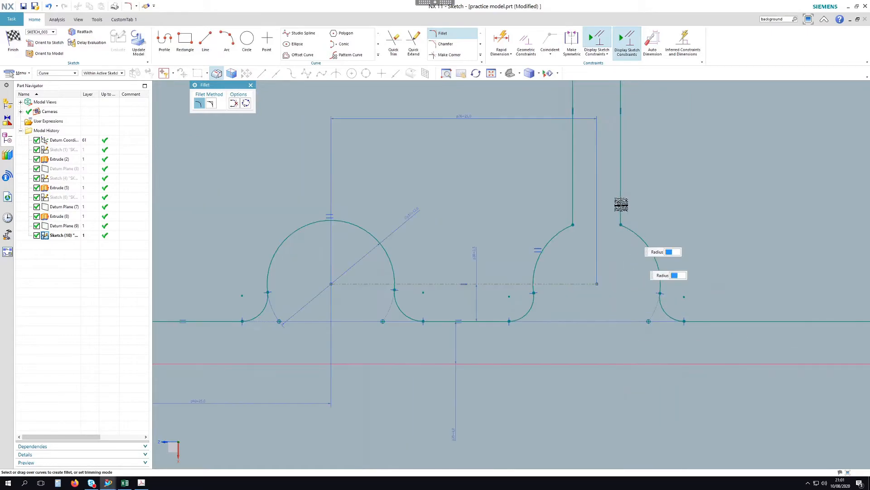
Round the slot's two line-arc junctions and its two top corners
{"action": "left_click", "coordinate": [566, 225]}
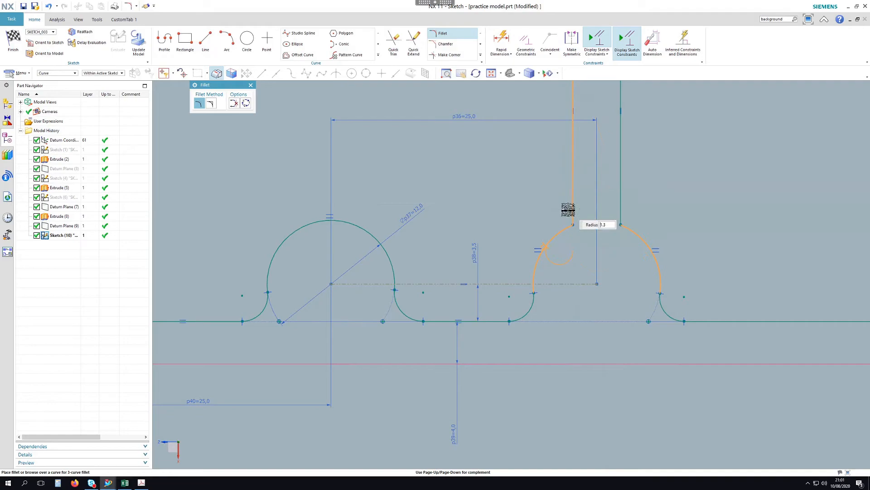
{"action": "key", "text": "Escape"}
{"action": "scroll", "coordinate": [548, 335], "scroll_direction": "down", "scroll_amount": 2}
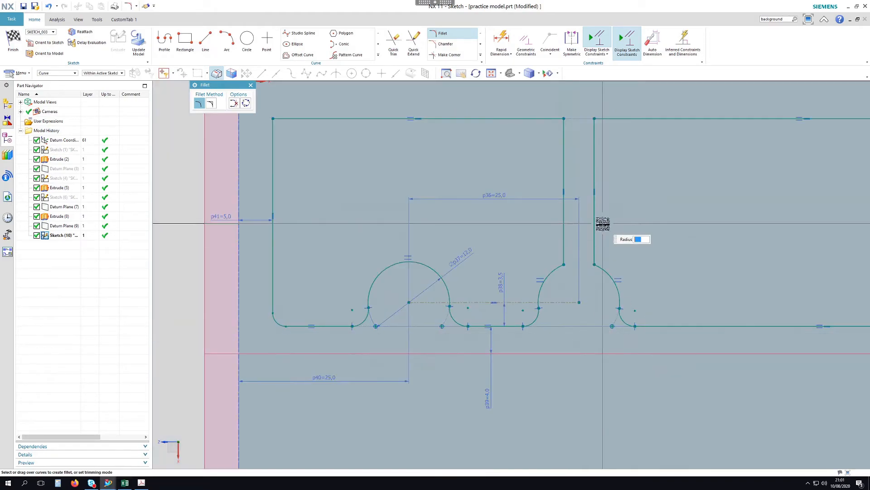
{"action": "scroll", "coordinate": [603, 223], "scroll_direction": "up", "scroll_amount": 1}
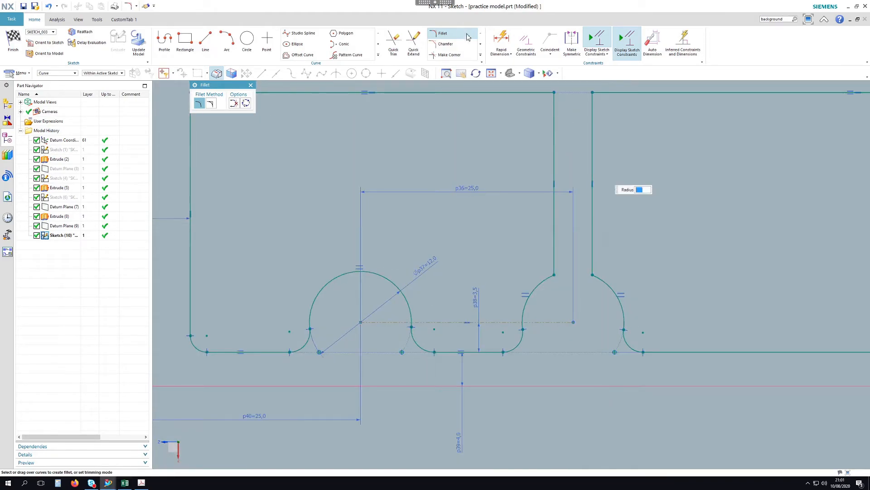
{"action": "left_click", "coordinate": [594, 265]}
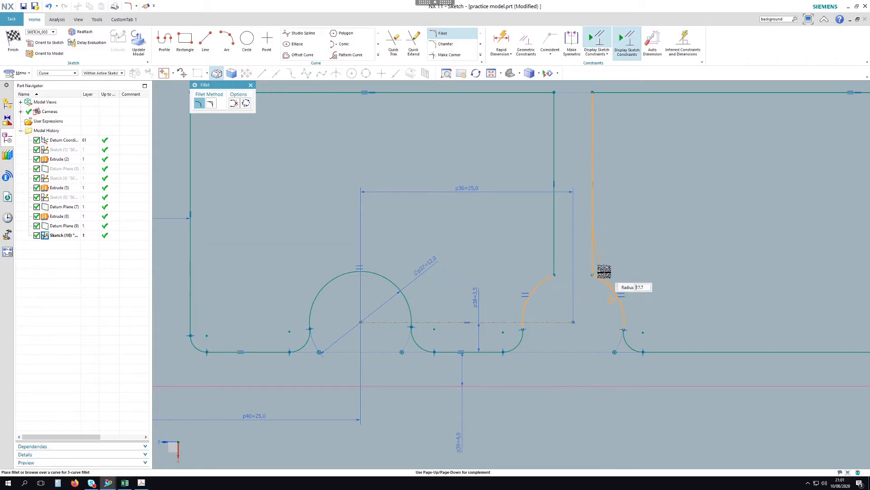
{"action": "left_click", "coordinate": [592, 275]}
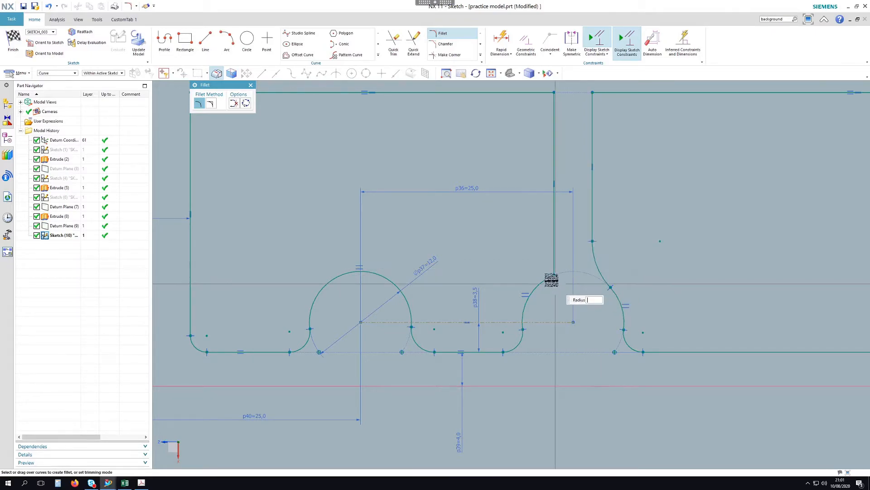
{"action": "left_click", "coordinate": [550, 263]}
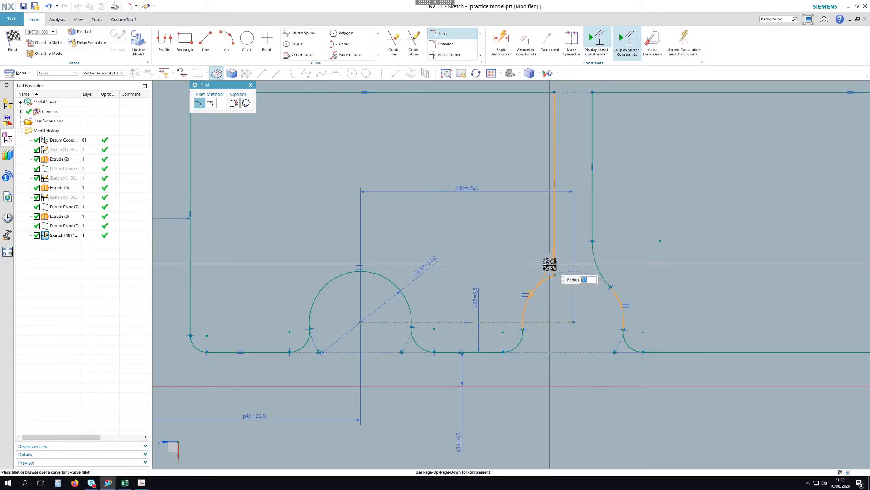
{"action": "left_click", "coordinate": [552, 266]}
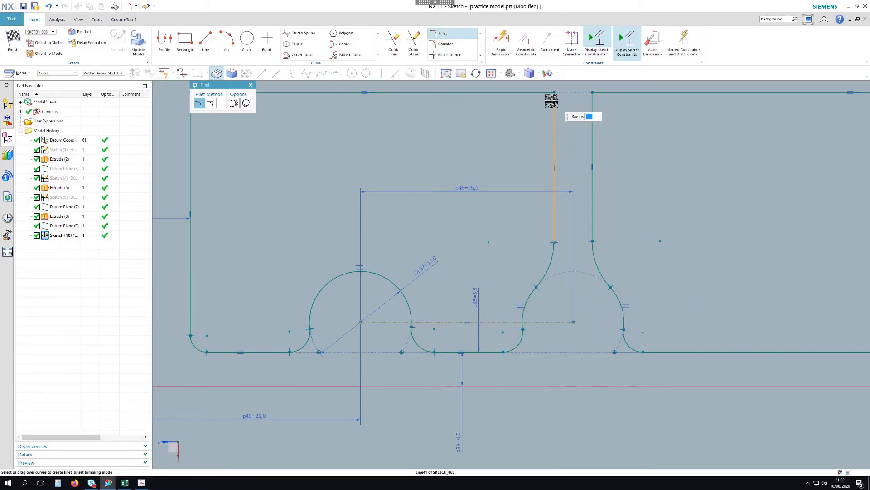
{"action": "left_click", "coordinate": [543, 95]}
{"action": "left_click", "coordinate": [547, 99]}
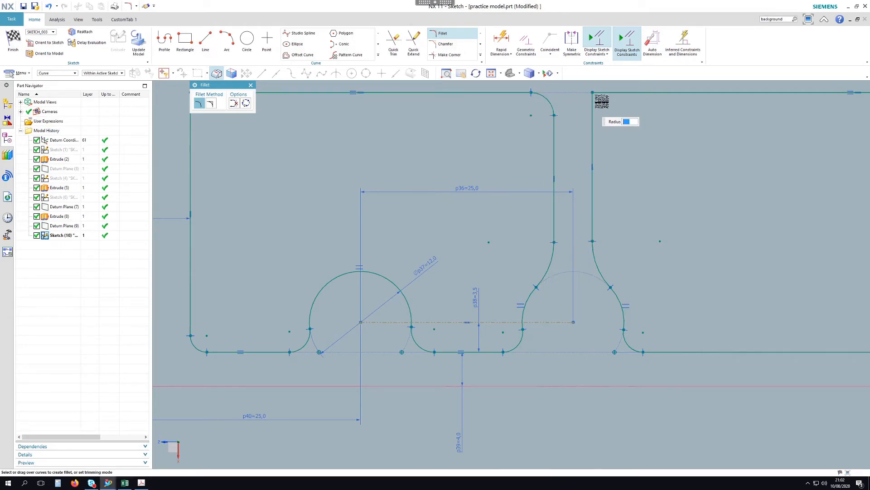
{"action": "left_click", "coordinate": [607, 94]}
{"action": "left_click", "coordinate": [602, 103]}
Round the outline's top-left, top-right and bottom-right corners
{"action": "scroll", "coordinate": [572, 173], "scroll_direction": "down", "scroll_amount": 2}
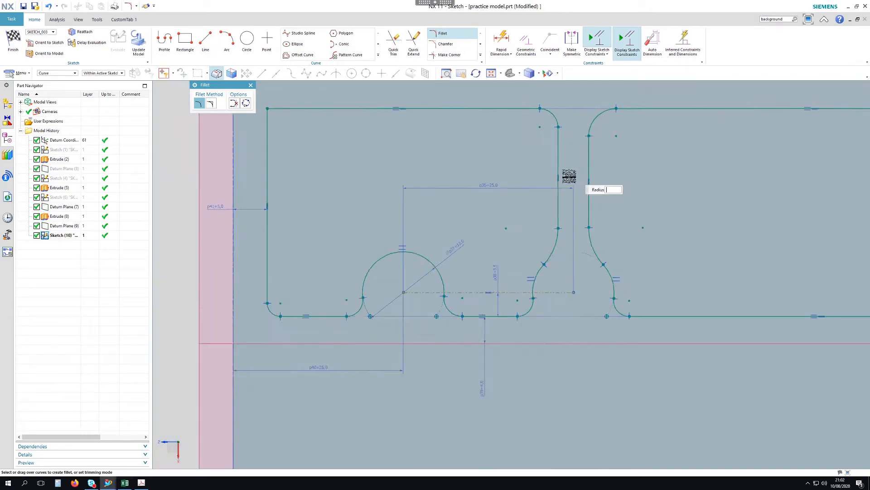
{"action": "left_click", "coordinate": [329, 122]}
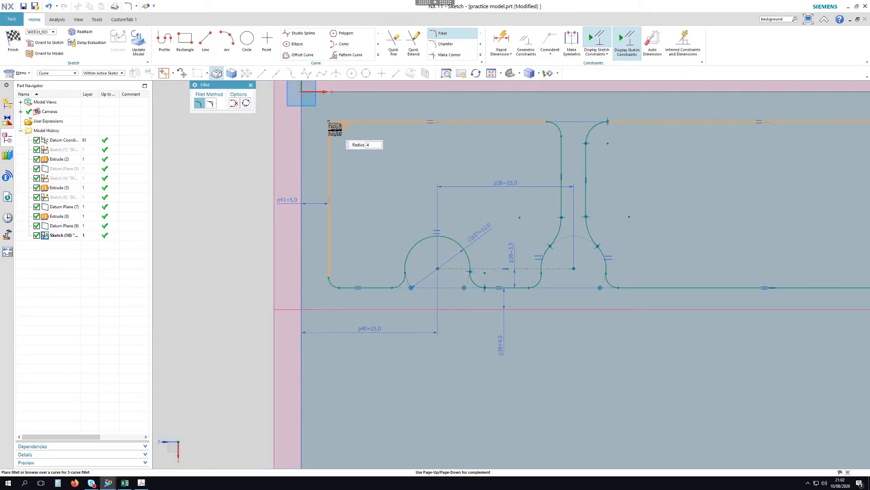
{"action": "left_click", "coordinate": [348, 160]}
{"action": "scroll", "coordinate": [318, 170], "scroll_direction": "down", "scroll_amount": 2}
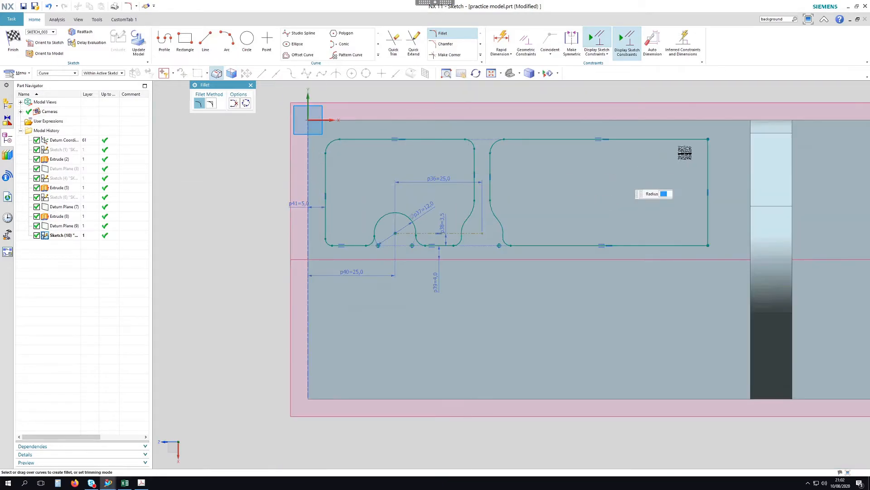
{"action": "scroll", "coordinate": [718, 132], "scroll_direction": "up", "scroll_amount": 1}
{"action": "scroll", "coordinate": [704, 140], "scroll_direction": "up", "scroll_amount": 1}
{"action": "left_click", "coordinate": [699, 146]}
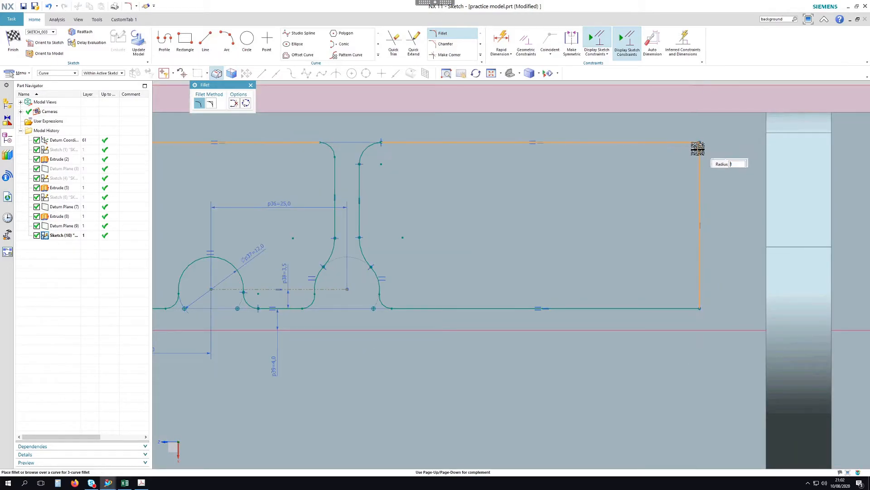
{"action": "left_click", "coordinate": [698, 149]}
{"action": "left_click", "coordinate": [700, 299]}
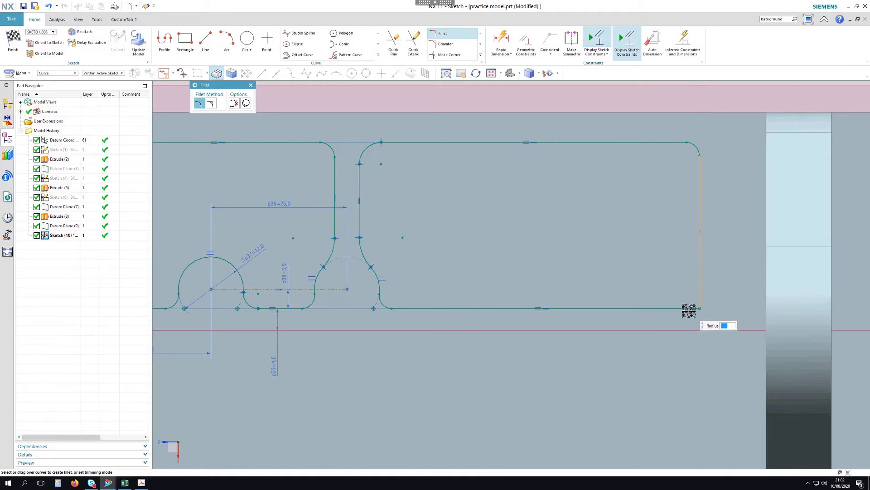
{"action": "left_click", "coordinate": [687, 309]}
{"action": "left_click", "coordinate": [690, 299]}
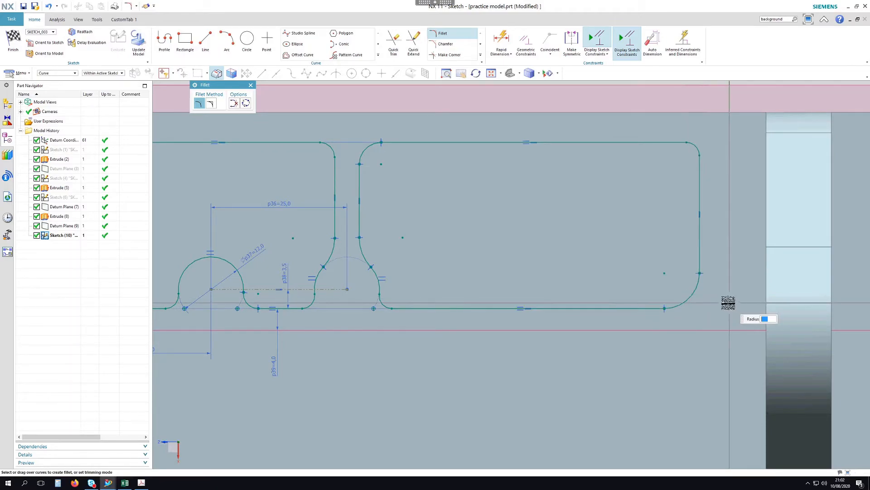
{"action": "scroll", "coordinate": [725, 299], "scroll_direction": "down", "scroll_amount": 3}
{"action": "scroll", "coordinate": [367, 235], "scroll_direction": "up", "scroll_amount": 3}
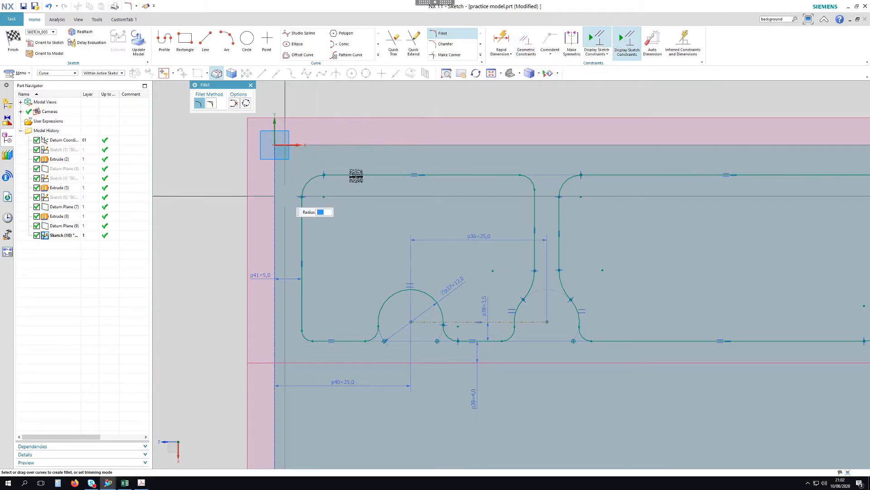
Give the top-left corner fillet a Radial dimension p42 of 2, correcting an initial 3
{"action": "key", "text": "d"}
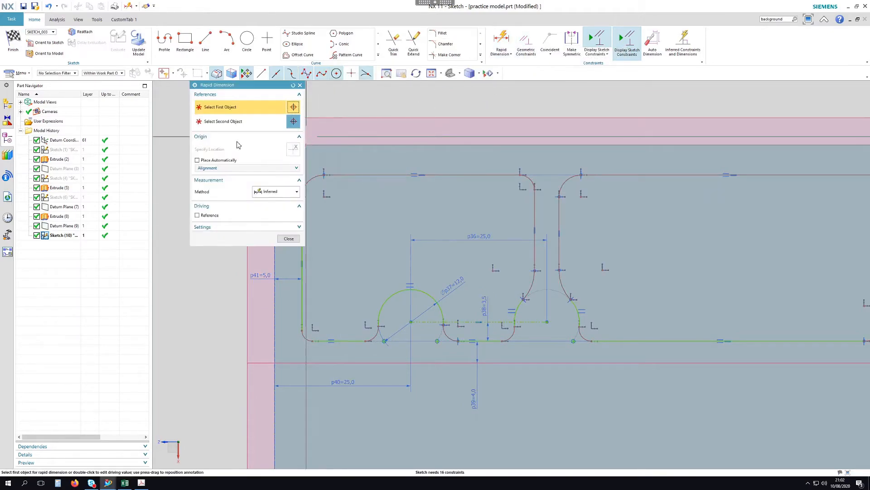
{"action": "left_click", "coordinate": [276, 192]}
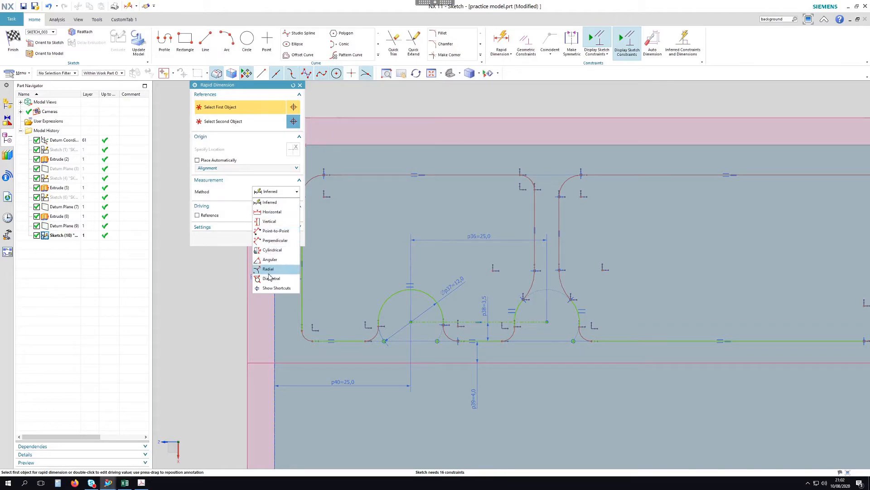
{"action": "left_click", "coordinate": [267, 269]}
{"action": "left_click", "coordinate": [317, 182]}
{"action": "left_click", "coordinate": [347, 207]}
{"action": "type", "text": "3"}
{"action": "key", "text": "Return"}
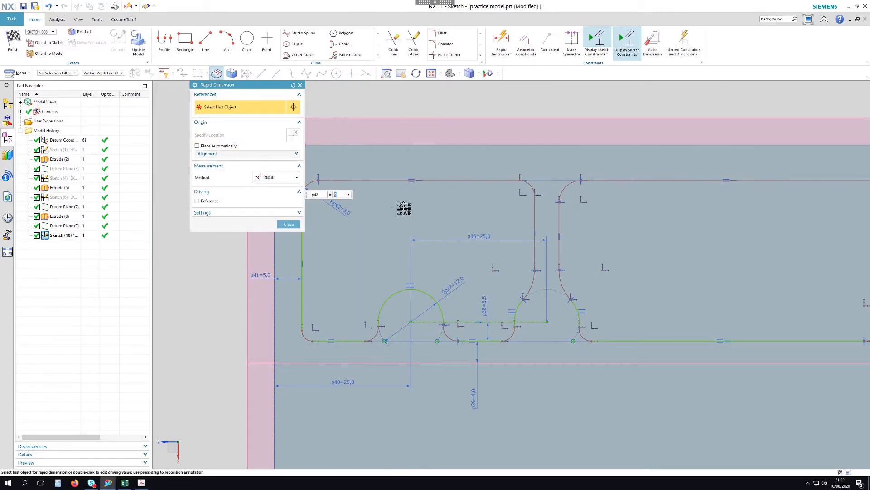
{"action": "scroll", "coordinate": [569, 247], "scroll_direction": "down", "scroll_amount": 1}
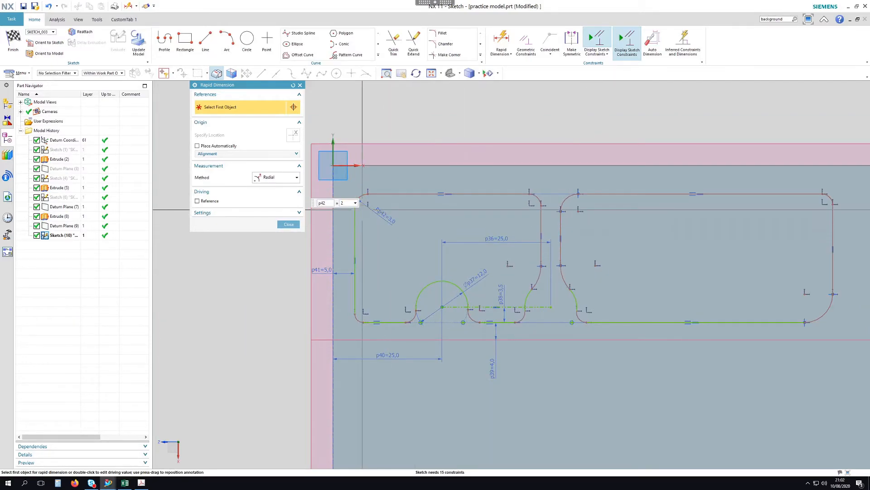
{"action": "type", "text": "2"}
{"action": "key", "text": "Return"}
{"action": "key", "text": "Escape"}
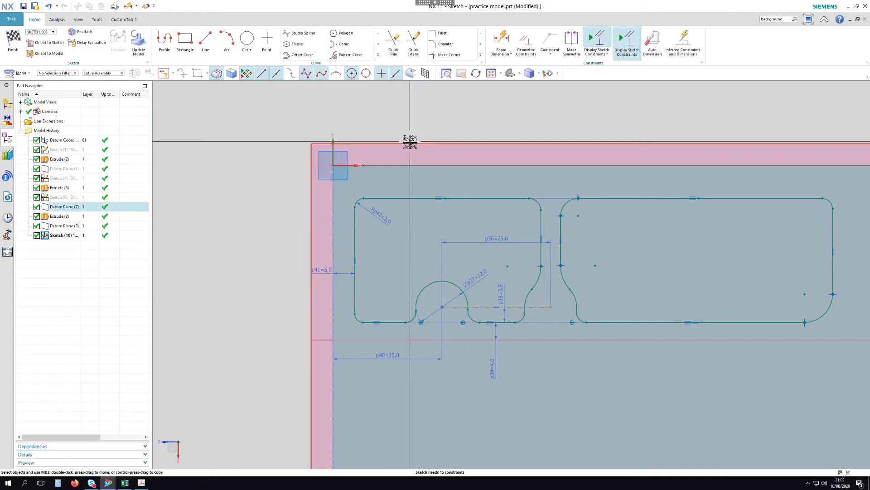
{"action": "scroll", "coordinate": [410, 140], "scroll_direction": "down", "scroll_amount": 1}
{"action": "left_click", "coordinate": [503, 39]}
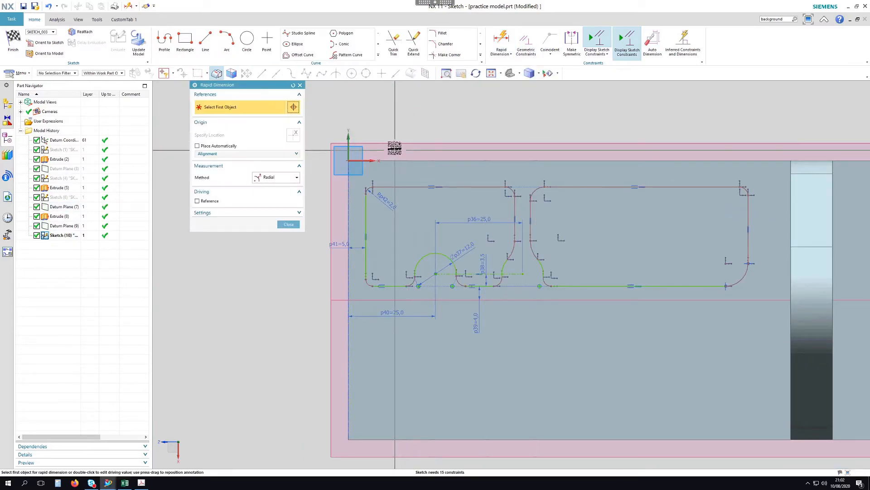
{"action": "scroll", "coordinate": [396, 154], "scroll_direction": "up", "scroll_amount": 1}
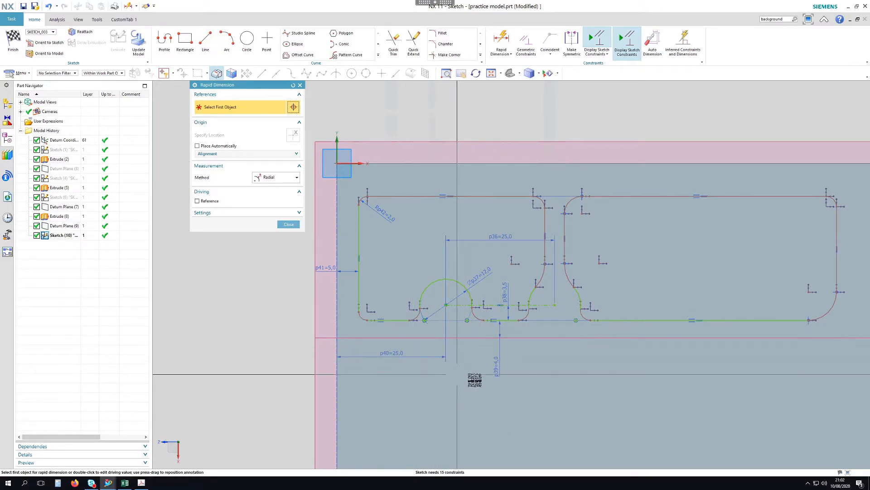
{"action": "left_click", "coordinate": [289, 224]}
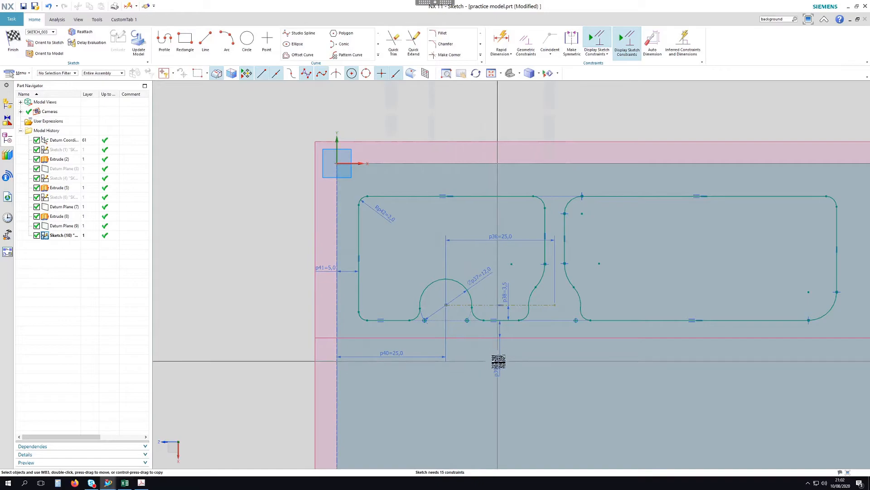
Delete dimension p39 and set the profile's top offset to p41
{"action": "left_click", "coordinate": [499, 361]}
{"action": "key", "text": "Delete"}
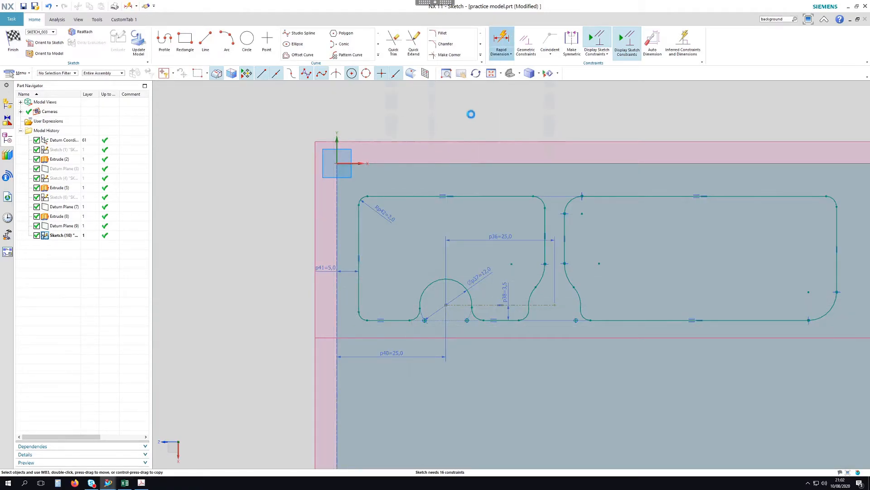
{"action": "left_click", "coordinate": [276, 177]}
{"action": "left_click", "coordinate": [272, 188]}
{"action": "left_click", "coordinate": [475, 196]}
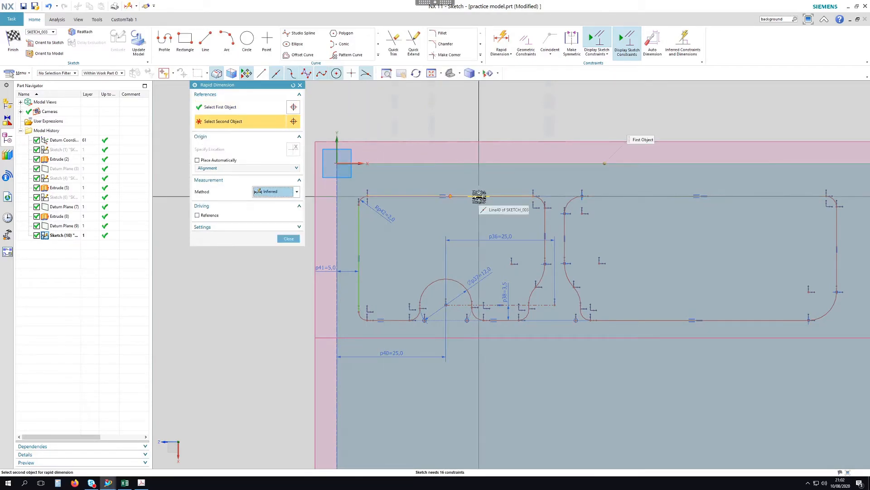
{"action": "left_click", "coordinate": [466, 162]}
{"action": "left_click", "coordinate": [463, 146]}
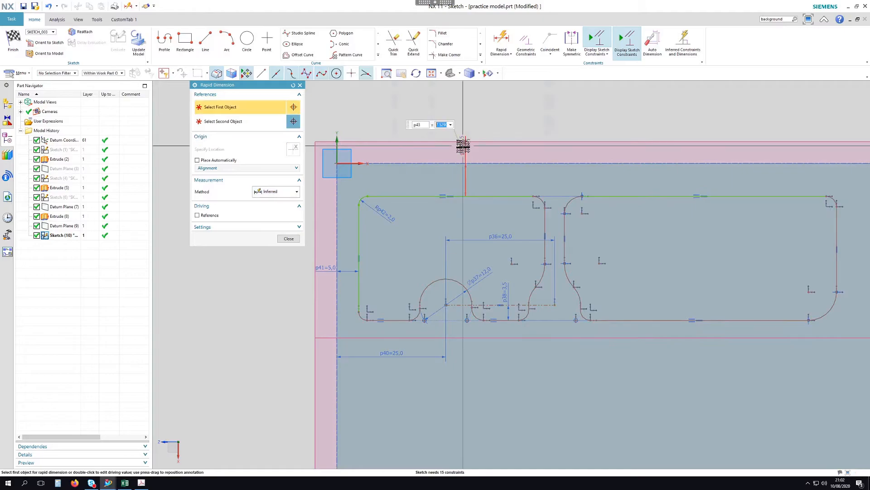
{"action": "type", "text": "p41"}
{"action": "key", "text": "Return"}
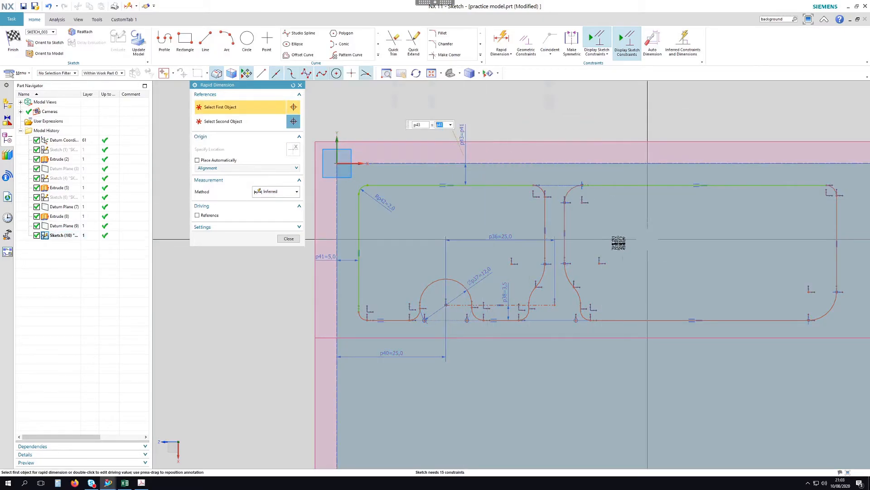
Set the slot width to p41 and the slot's arc-to-line distance to p41/2
{"action": "scroll", "coordinate": [617, 243], "scroll_direction": "up", "scroll_amount": 2}
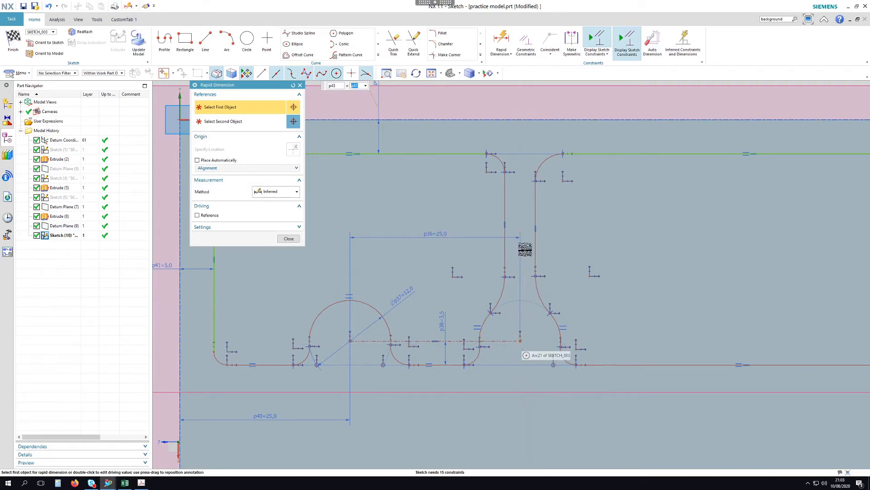
{"action": "left_click", "coordinate": [506, 212]}
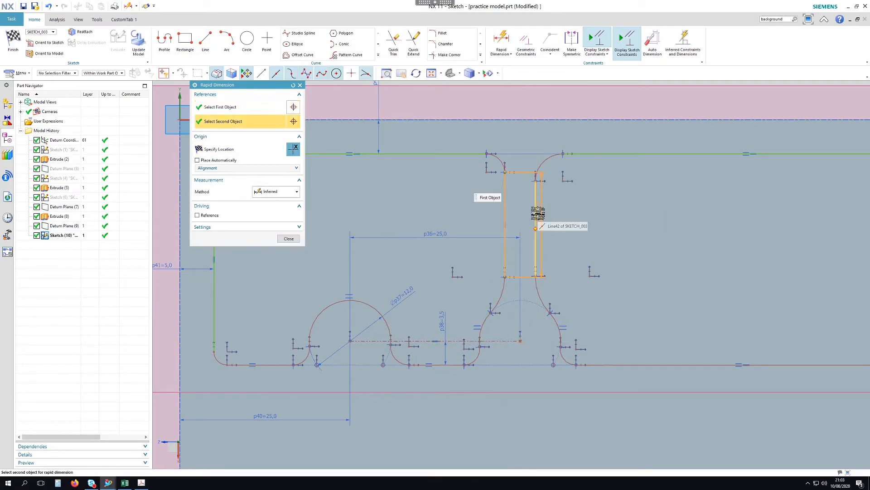
{"action": "left_click", "coordinate": [556, 212]}
{"action": "left_click", "coordinate": [575, 217]}
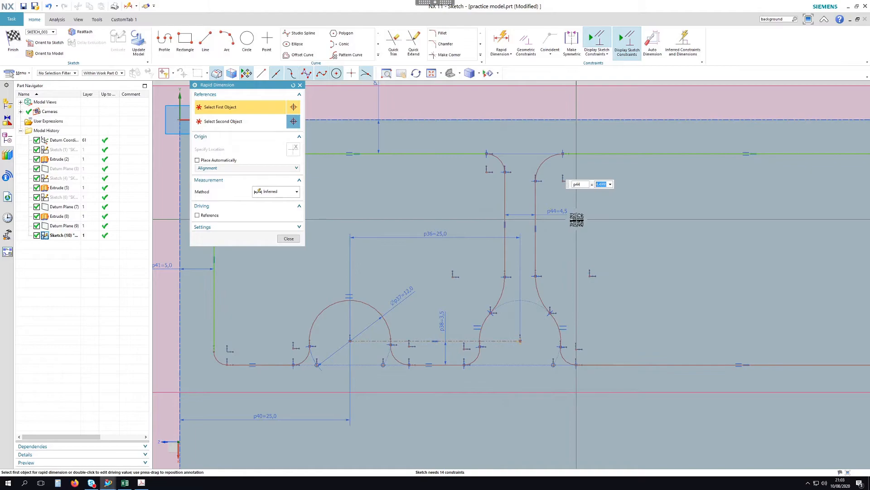
{"action": "type", "text": "p"}
{"action": "key", "text": "Return"}
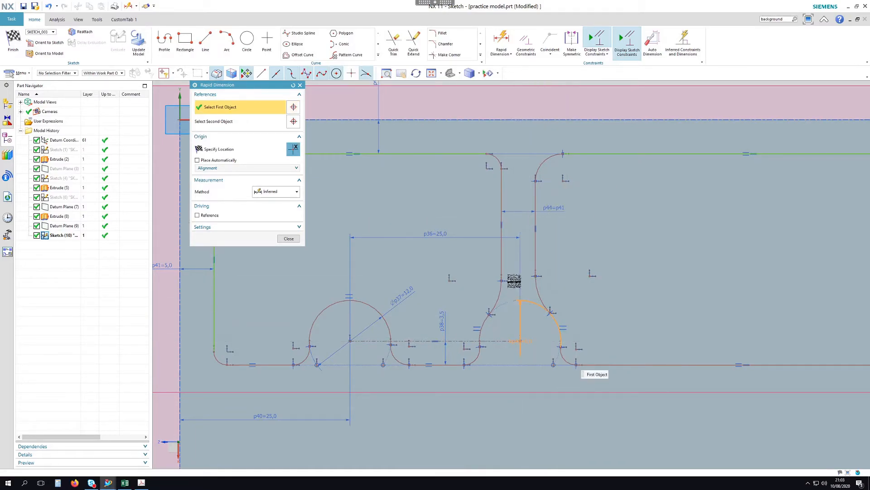
{"action": "left_click", "coordinate": [525, 301]}
{"action": "left_click", "coordinate": [503, 249]}
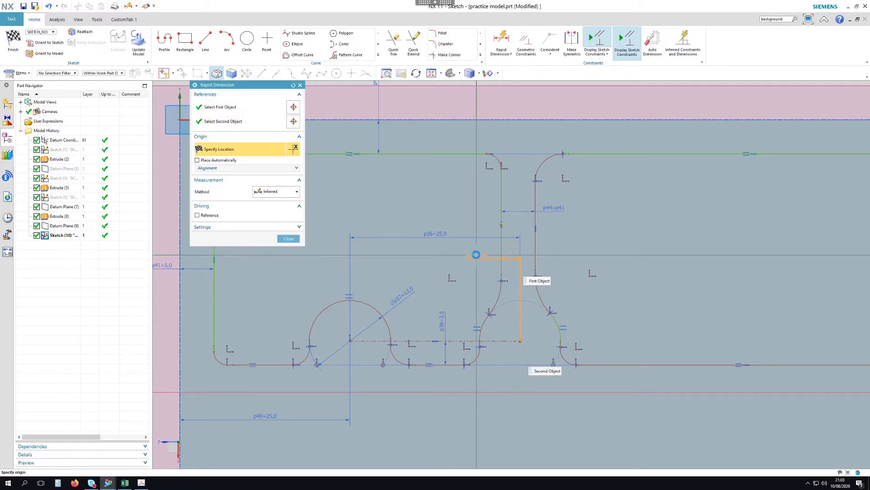
{"action": "left_click", "coordinate": [481, 259]}
{"action": "type", "text": "p4"}
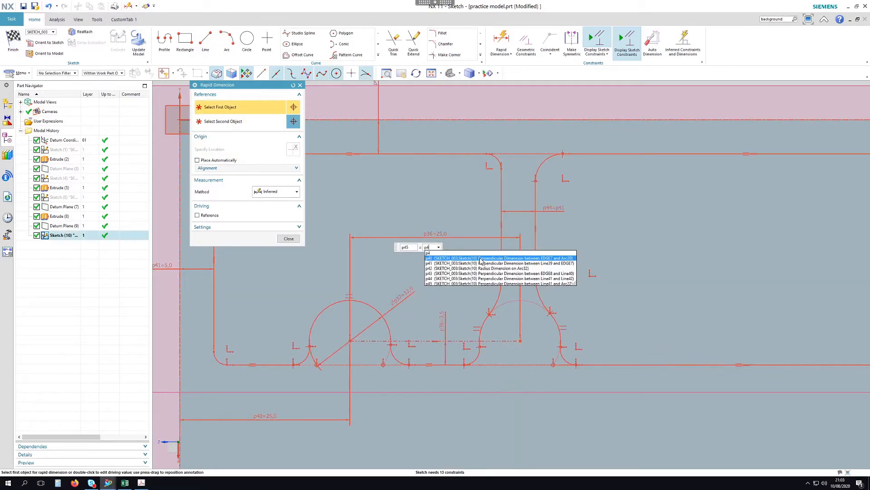
{"action": "type", "text": "1/2"}
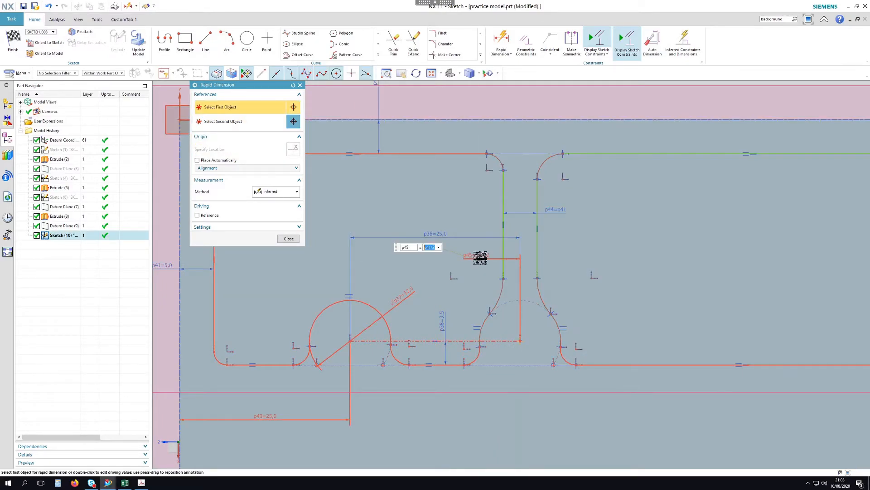
{"action": "key", "text": "Return"}
Set the right offset to p41 and the bottom offset to p41/2
{"action": "scroll", "coordinate": [486, 243], "scroll_direction": "down", "scroll_amount": 2}
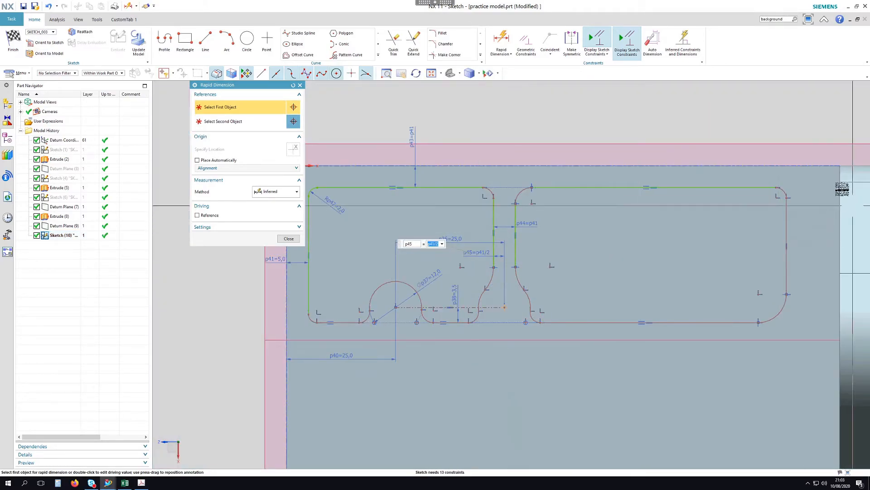
{"action": "left_click", "coordinate": [842, 166]}
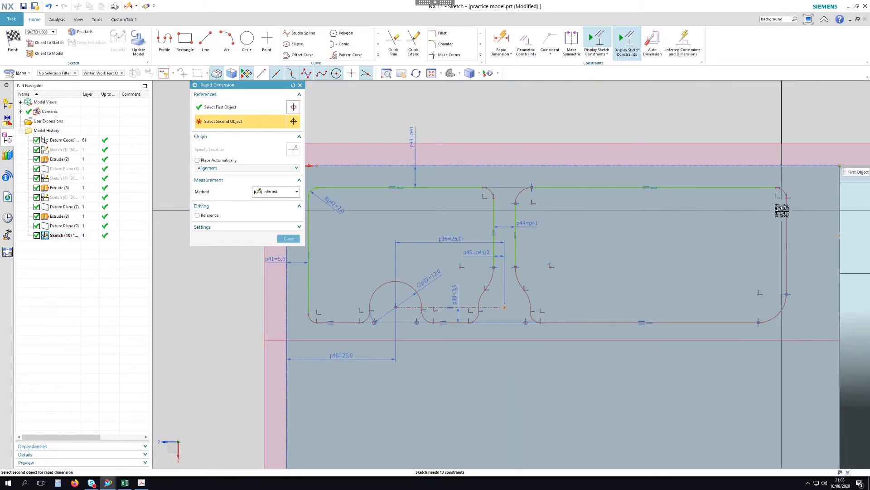
{"action": "left_click", "coordinate": [786, 208]}
{"action": "left_click", "coordinate": [807, 136]}
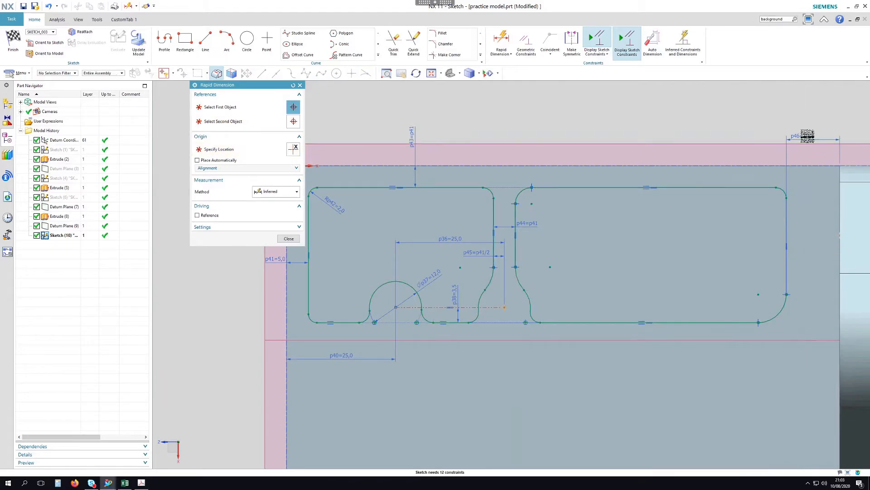
{"action": "type", "text": "p41"}
{"action": "key", "text": "Return"}
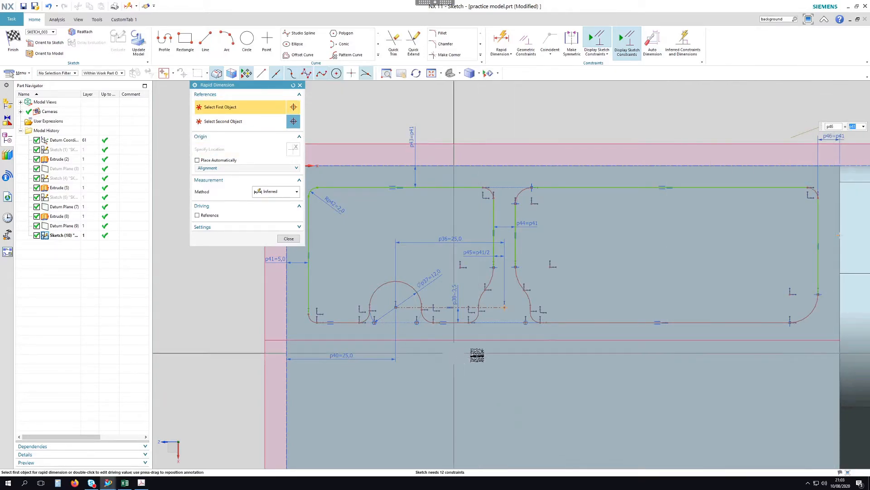
{"action": "left_click", "coordinate": [562, 333]}
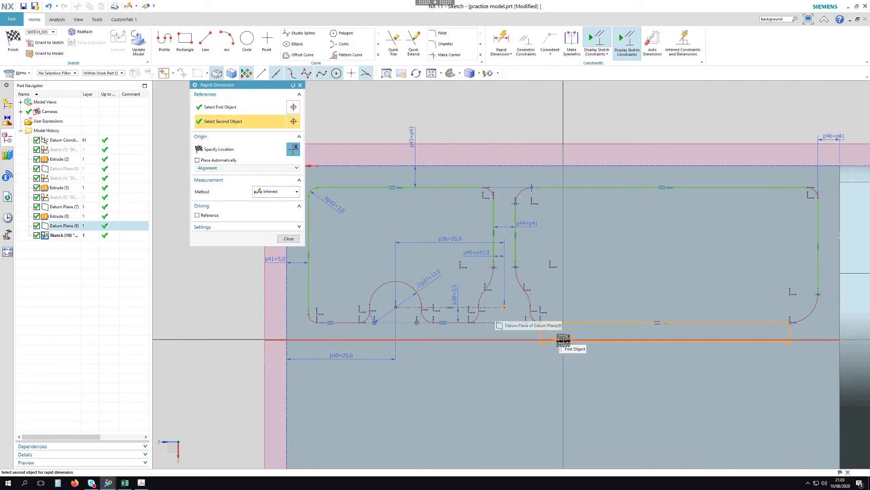
{"action": "left_click", "coordinate": [563, 339]}
{"action": "left_click", "coordinate": [588, 372]}
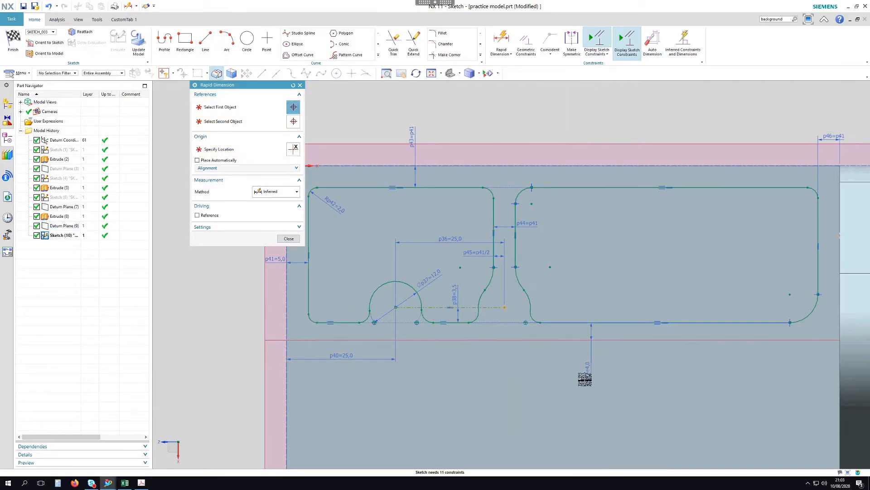
{"action": "type", "text": "p41"}
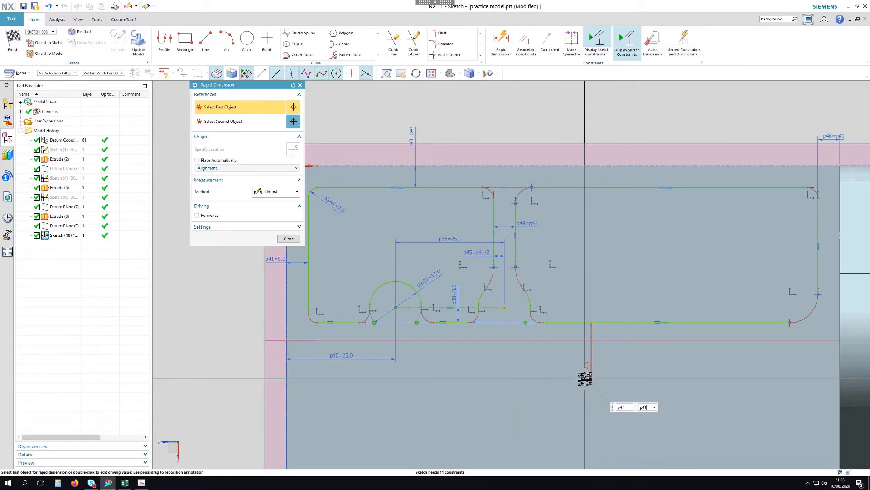
{"action": "type", "text": "/2"}
{"action": "key", "text": "Return"}
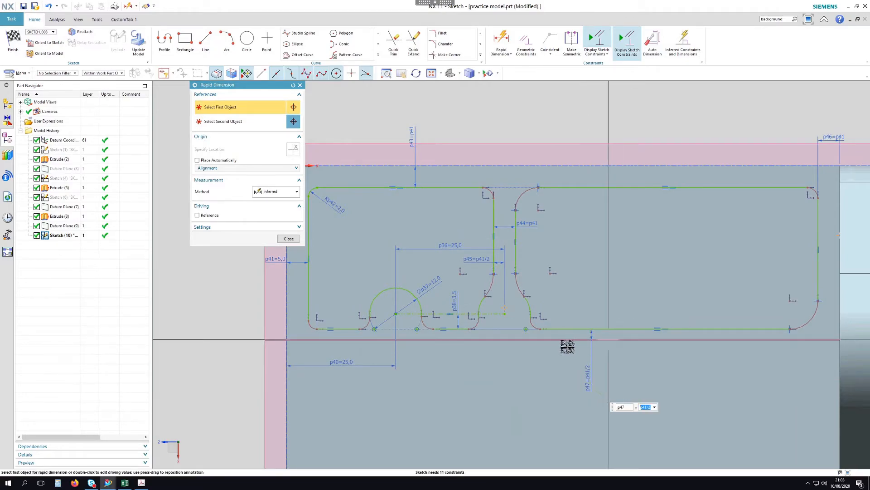
{"action": "scroll", "coordinate": [688, 251], "scroll_direction": "down", "scroll_amount": 1}
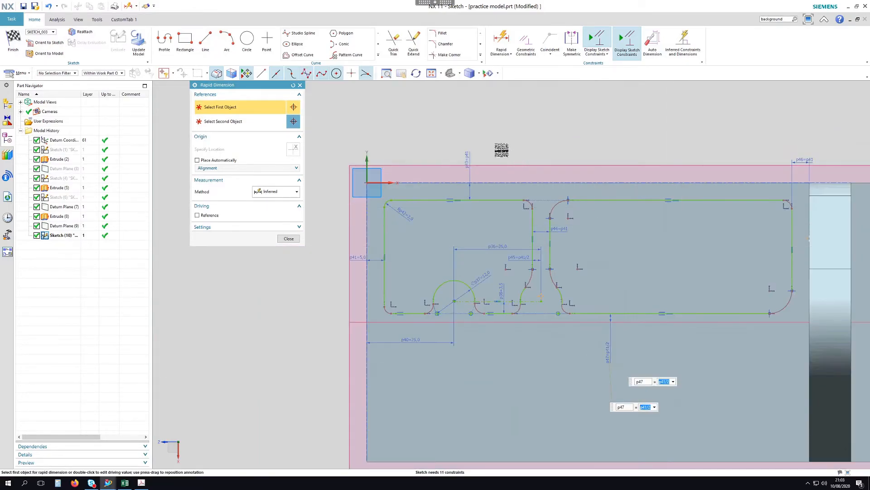
{"action": "middle_click", "coordinate": [500, 147]}
{"action": "left_click", "coordinate": [291, 238]}
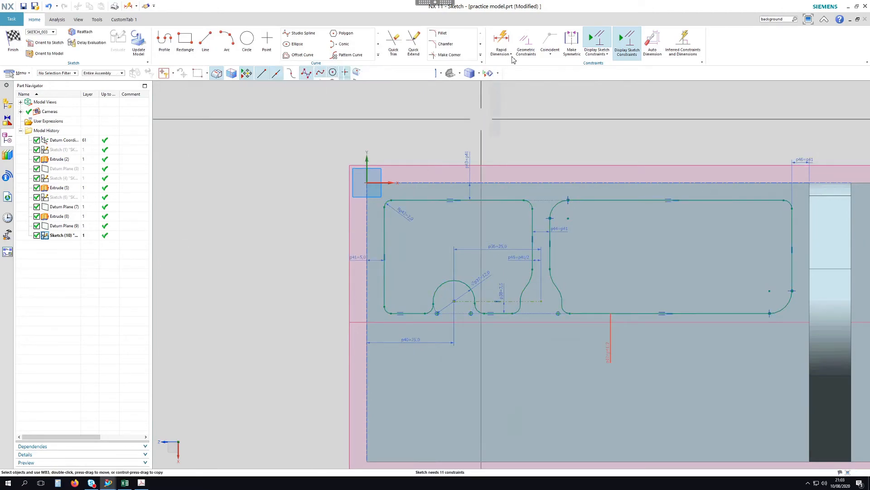
Apply Equal Radius to the top-right fillet and the fillets beside the gap
{"action": "left_click", "coordinate": [526, 41]}
{"action": "scroll", "coordinate": [404, 190], "scroll_direction": "up", "scroll_amount": 2}
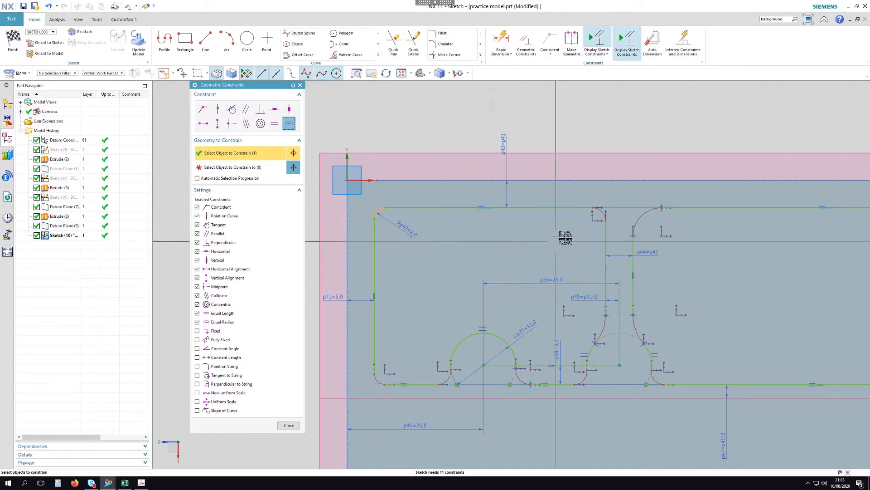
{"action": "left_click", "coordinate": [604, 213]}
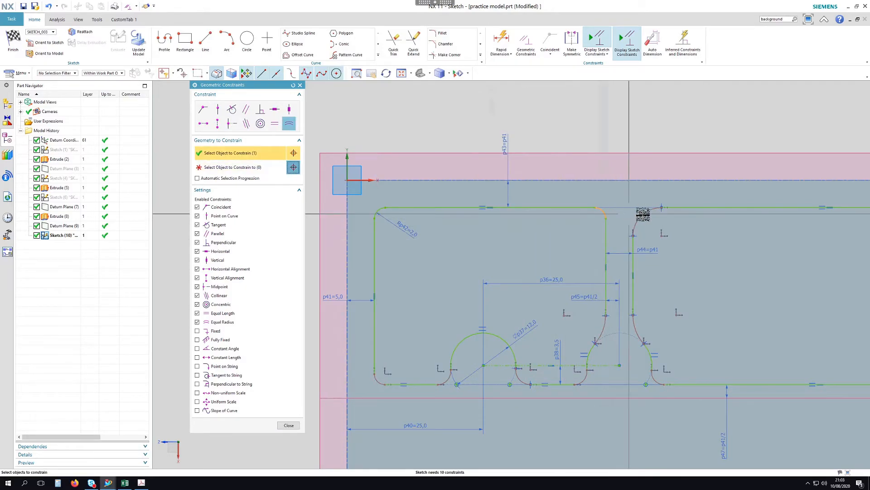
{"action": "left_click", "coordinate": [640, 209]}
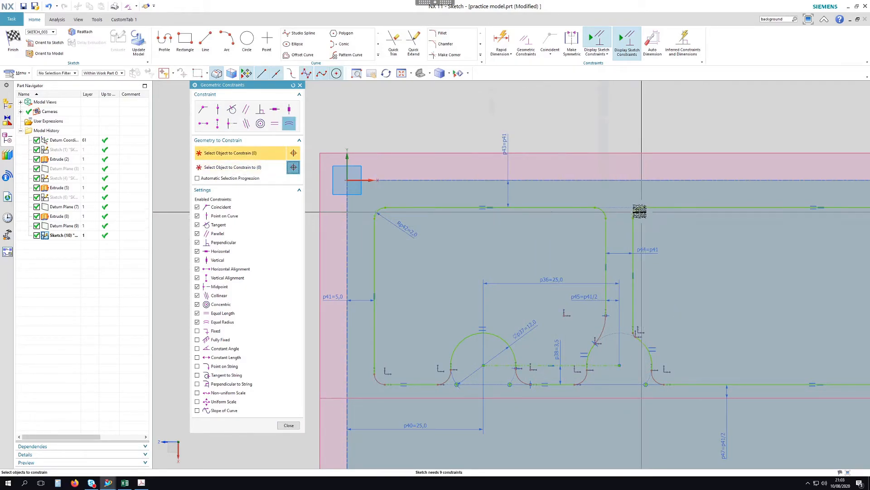
{"action": "left_click", "coordinate": [633, 330]}
{"action": "middle_click", "coordinate": [612, 328]}
{"action": "left_click", "coordinate": [605, 327]}
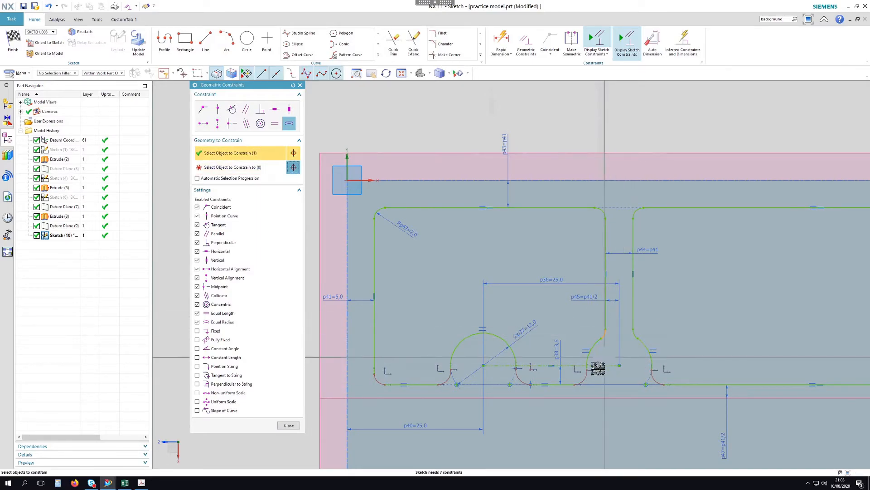
{"action": "left_click", "coordinate": [588, 377]}
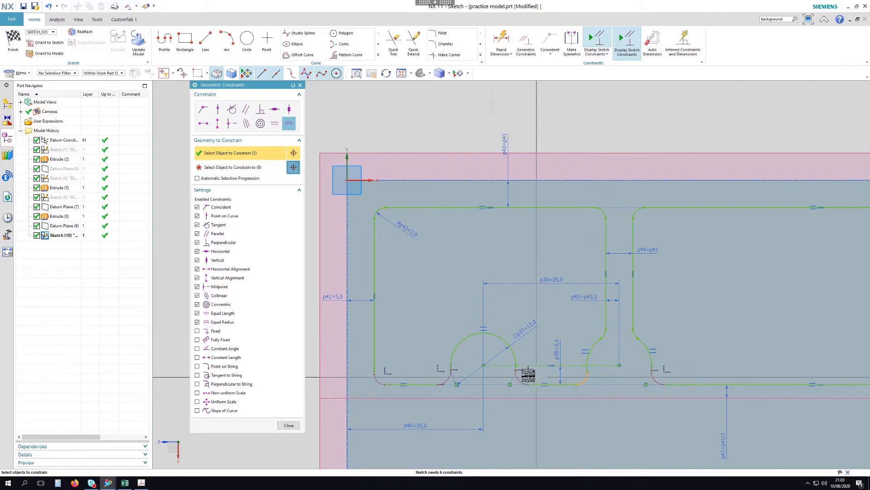
Equalise the fillets near the circle, slot wall and bottom-right corner, fully constraining the sketch
{"action": "left_click", "coordinate": [525, 374]}
{"action": "left_click", "coordinate": [517, 375]}
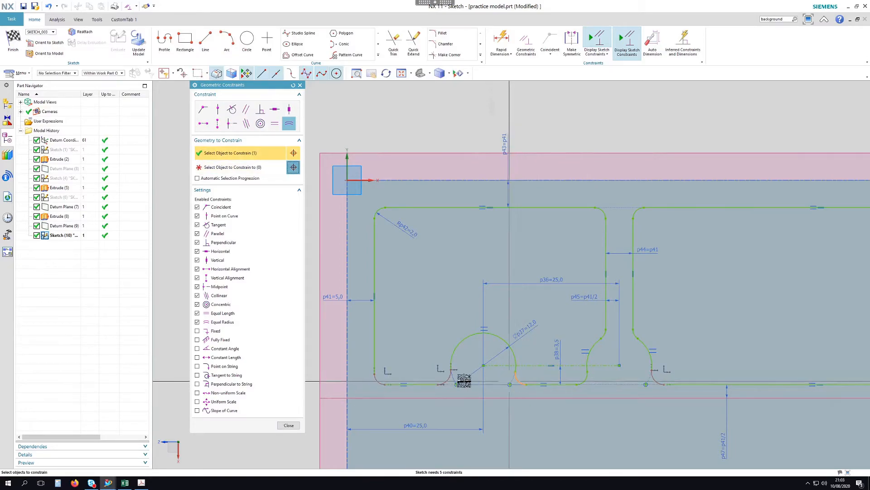
{"action": "left_click", "coordinate": [465, 382]}
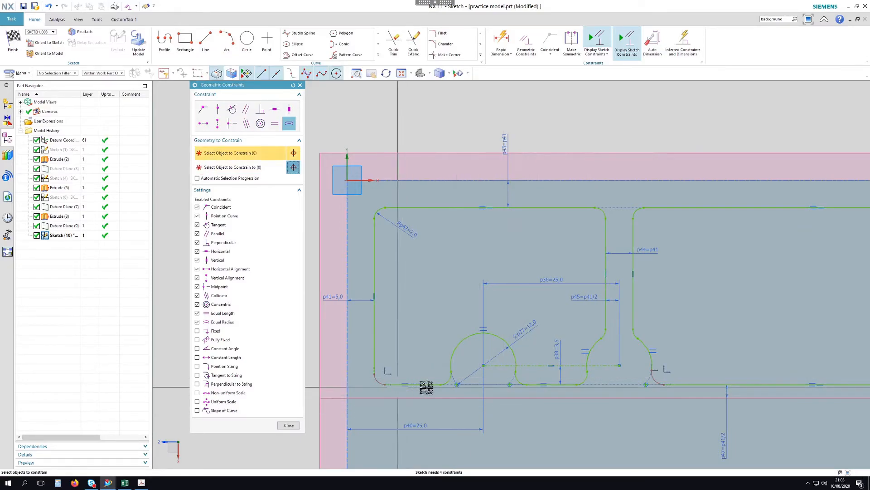
{"action": "left_click", "coordinate": [452, 376]}
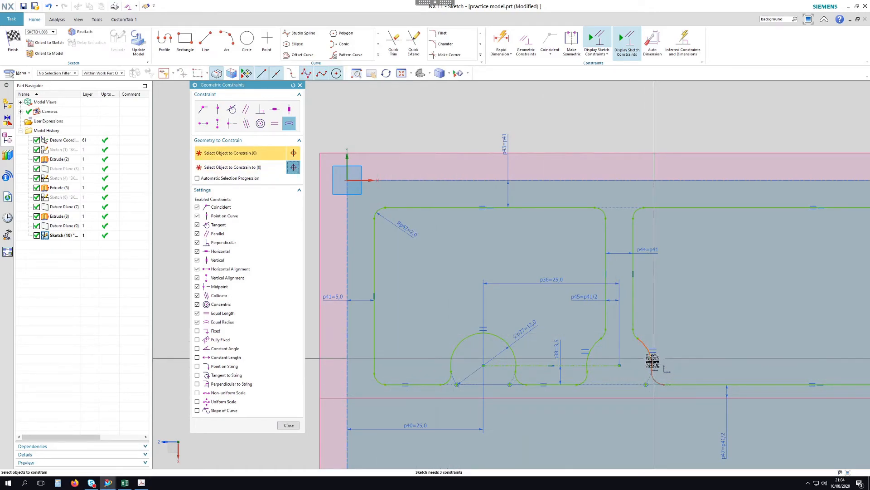
{"action": "left_click", "coordinate": [589, 379]}
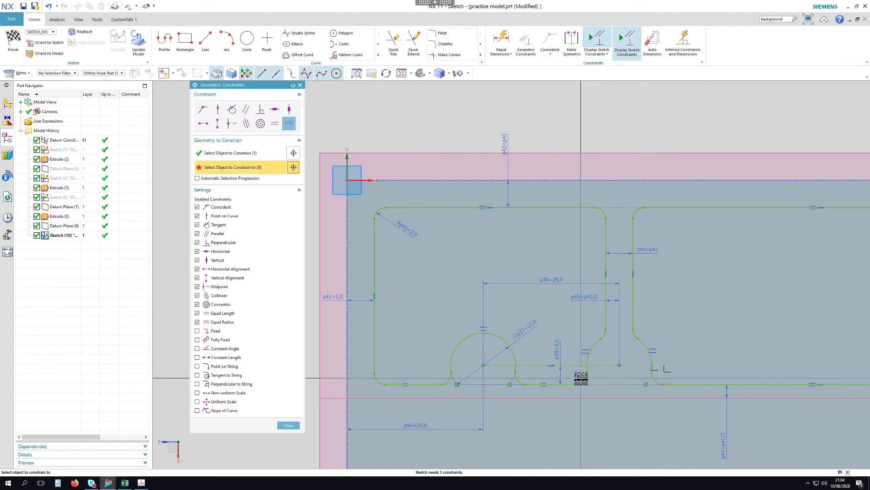
{"action": "left_click", "coordinate": [492, 356]}
{"action": "scroll", "coordinate": [491, 357], "scroll_direction": "down", "scroll_amount": 2}
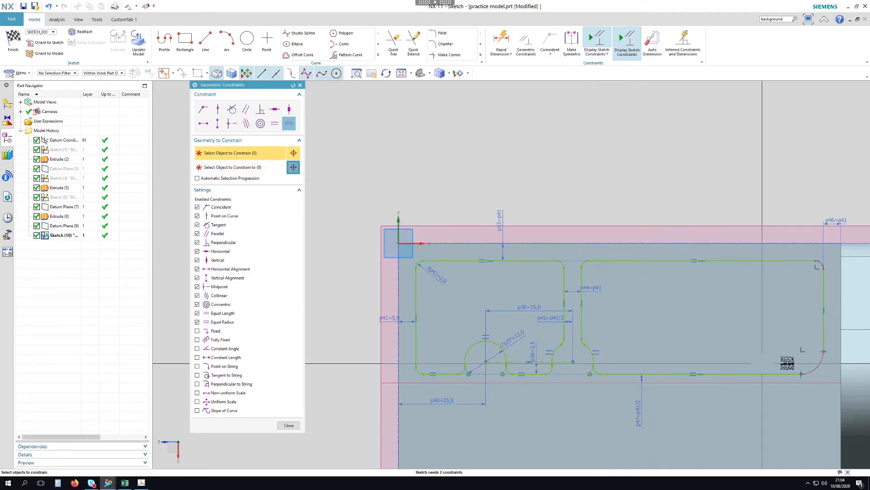
{"action": "left_click", "coordinate": [816, 269]}
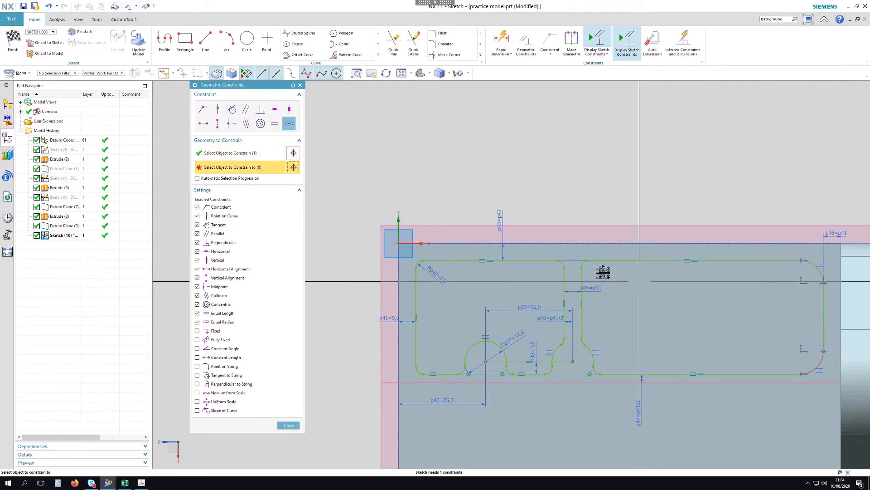
{"action": "left_click", "coordinate": [589, 268]}
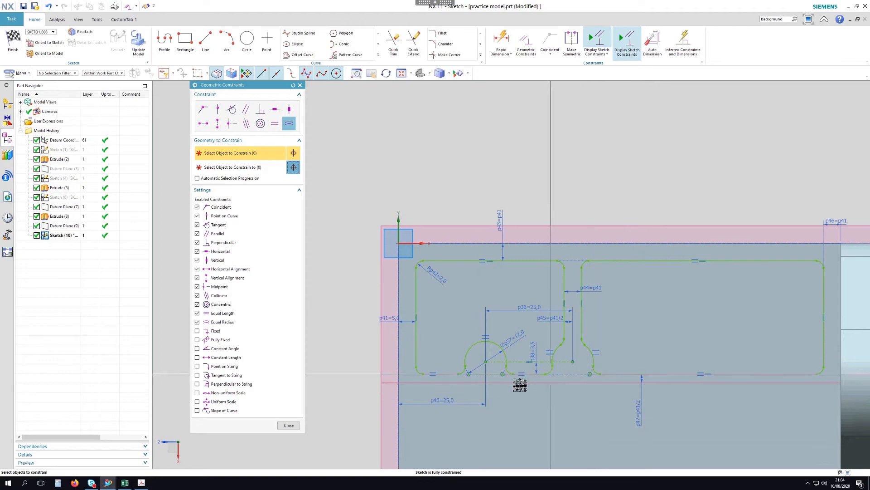
{"action": "scroll", "coordinate": [522, 384], "scroll_direction": "up", "scroll_amount": 4}
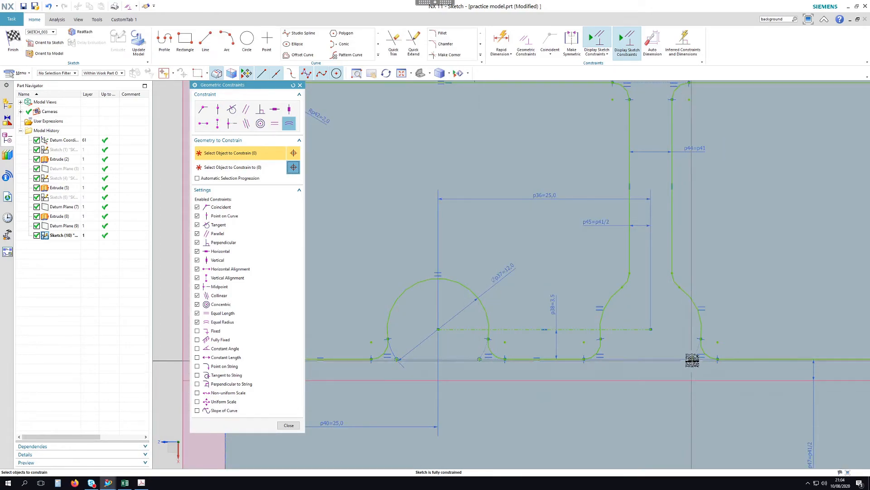
{"action": "left_click", "coordinate": [288, 425]}
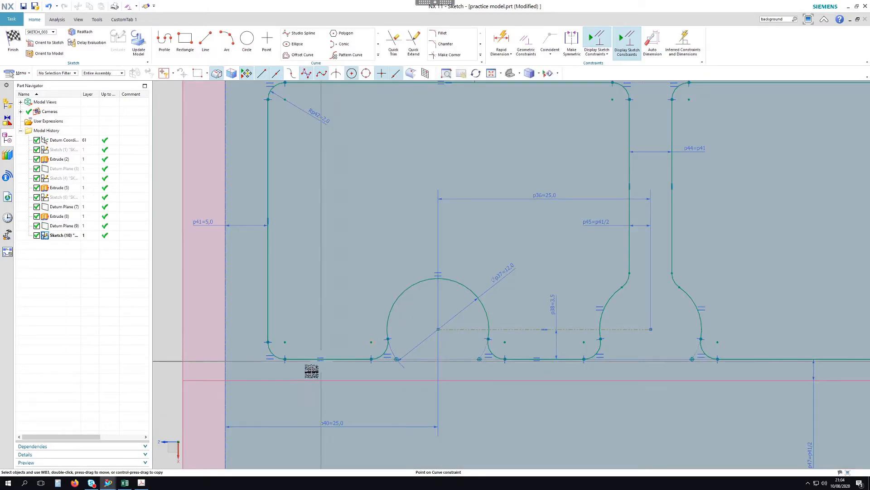
Delete the stray point-on-curve constraint under the circular arc
{"action": "scroll", "coordinate": [352, 369], "scroll_direction": "down", "scroll_amount": 2}
{"action": "scroll", "coordinate": [449, 357], "scroll_direction": "up", "scroll_amount": 6}
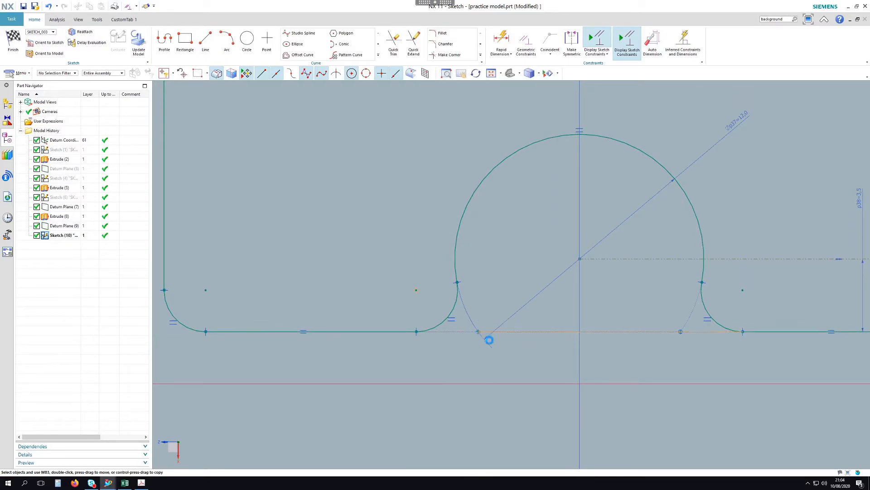
{"action": "left_click", "coordinate": [479, 331]}
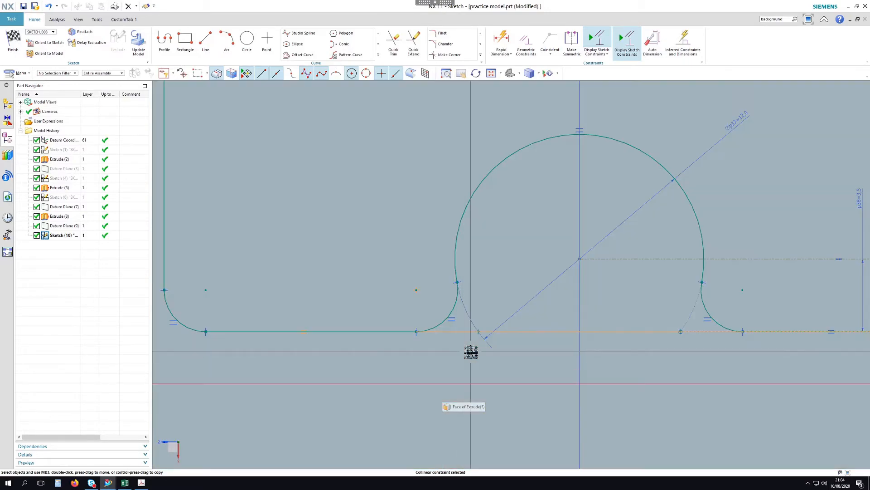
{"action": "key", "text": "Delete"}
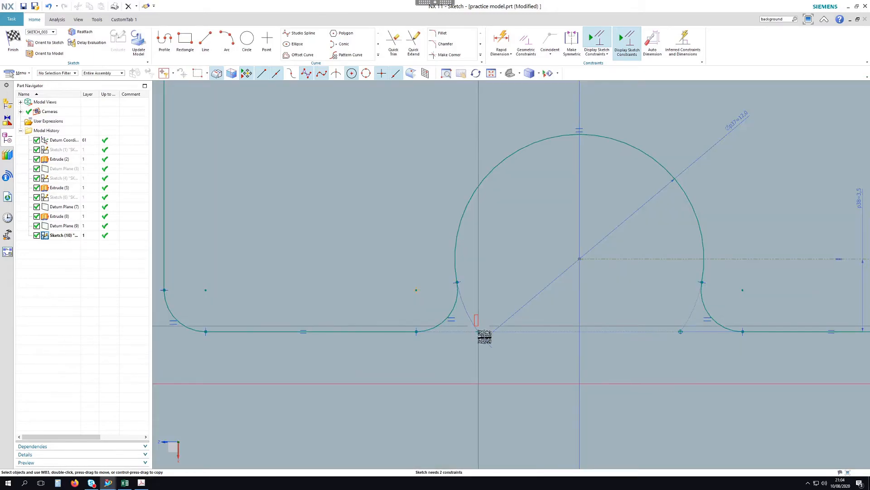
Delete the two leftover sketch points near the arc, keeping the sketch fully constrained
{"action": "left_click_drag", "start_coordinate": [489, 346], "coordinate": [489, 347]}
{"action": "key", "text": "Delete"}
{"action": "scroll", "coordinate": [406, 321], "scroll_direction": "down", "scroll_amount": 1}
{"action": "left_click_drag", "start_coordinate": [612, 316], "coordinate": [623, 334]}
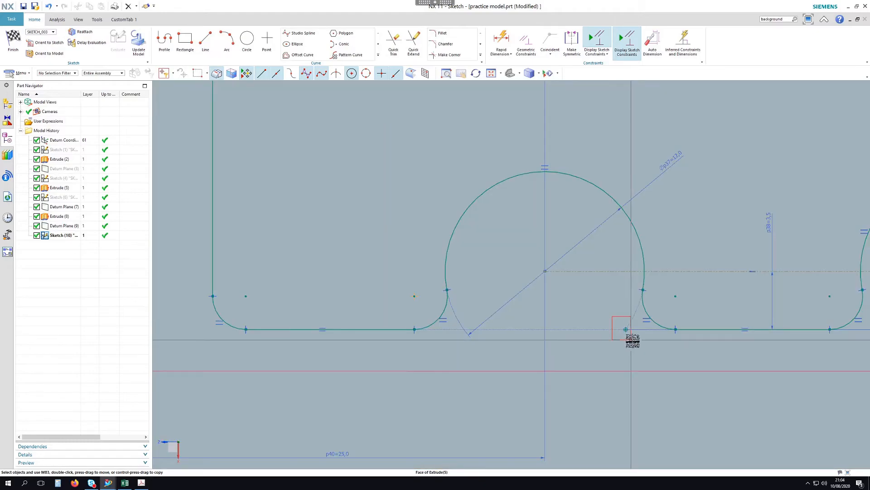
{"action": "key", "text": "Delete"}
{"action": "scroll", "coordinate": [463, 330], "scroll_direction": "down", "scroll_amount": 3}
{"action": "scroll", "coordinate": [688, 339], "scroll_direction": "up", "scroll_amount": 1}
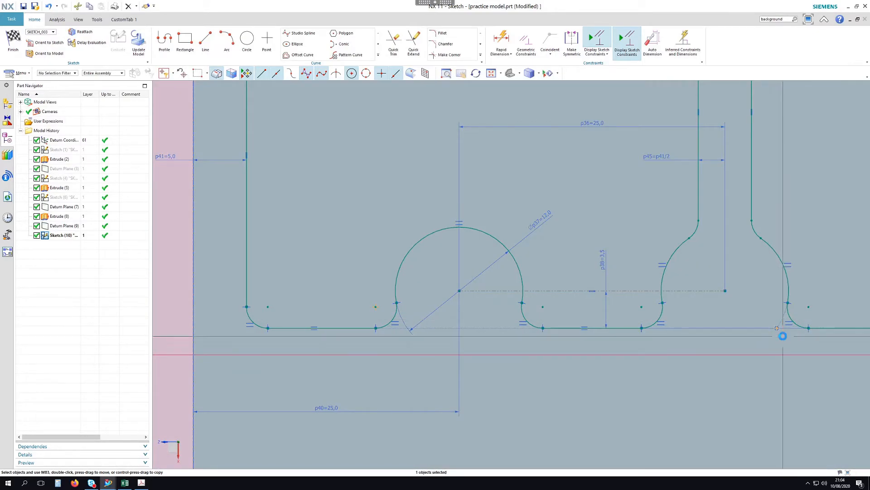
{"action": "scroll", "coordinate": [625, 335], "scroll_direction": "down", "scroll_amount": 1}
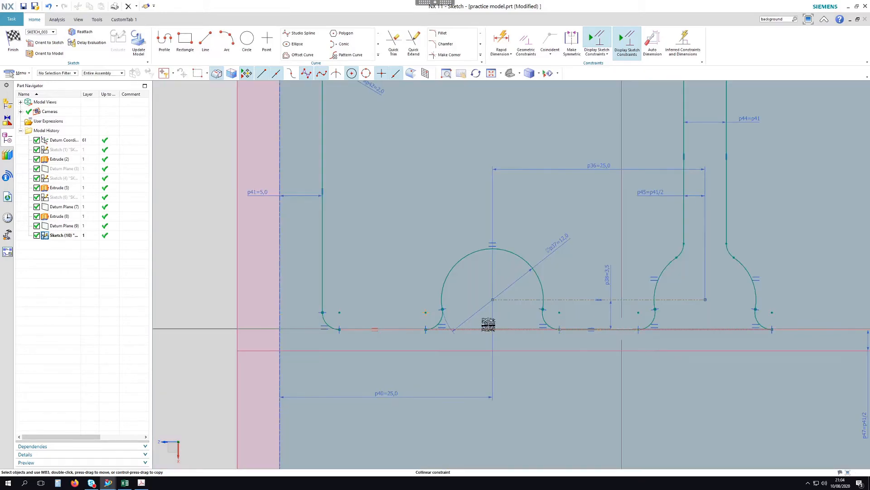
{"action": "left_click", "coordinate": [501, 40]}
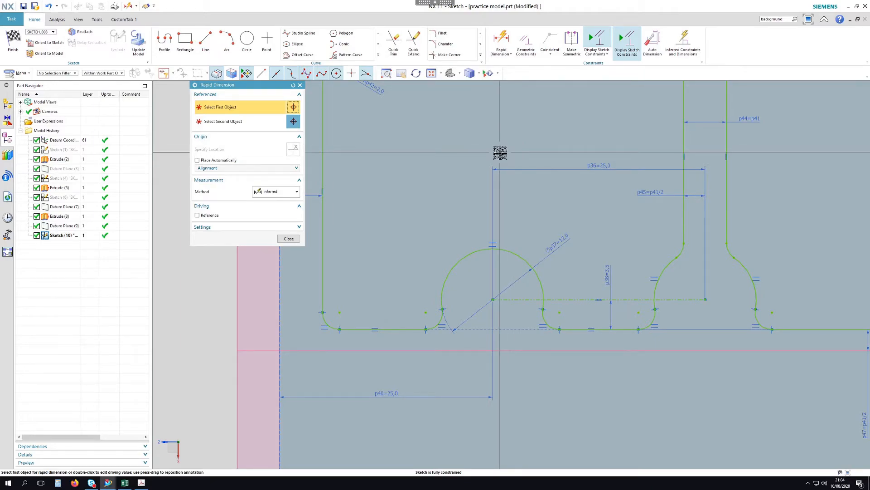
Close Rapid Dimension and show the practice model.pdf reference drawing beside NX
{"action": "scroll", "coordinate": [540, 276], "scroll_direction": "down", "scroll_amount": 3}
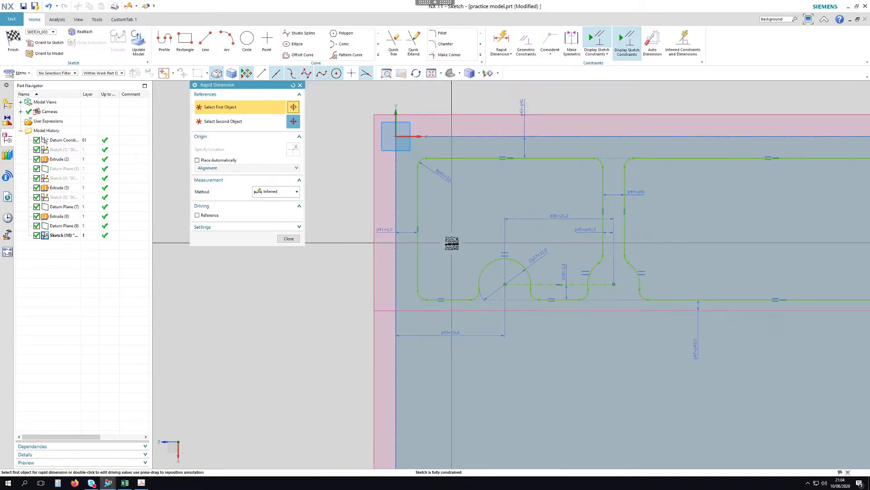
{"action": "scroll", "coordinate": [452, 243], "scroll_direction": "down", "scroll_amount": 1}
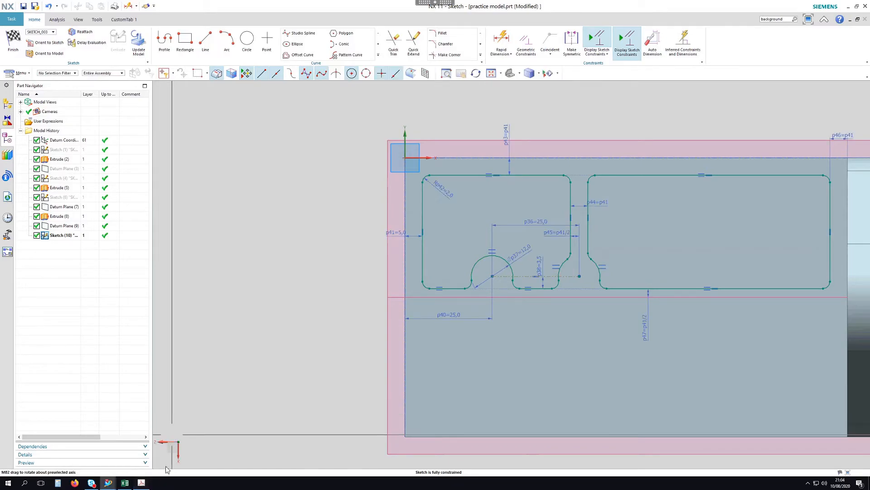
{"action": "left_click", "coordinate": [142, 482]}
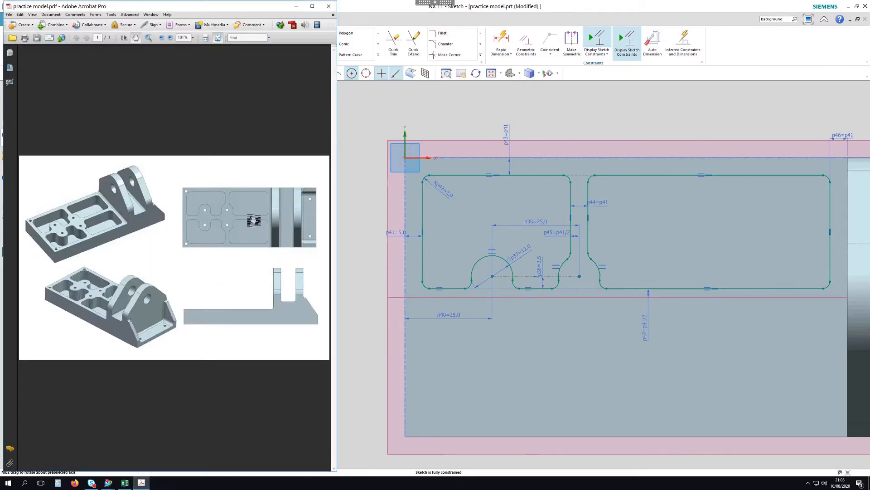
{"action": "scroll", "coordinate": [553, 133], "scroll_direction": "down", "scroll_amount": 2}
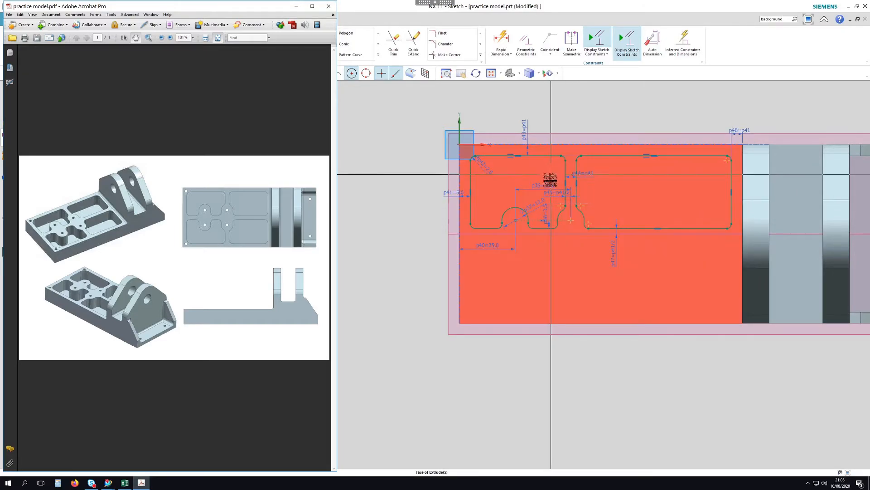
Change sketch dimensions p36 and p40 from 25 to 30, checking against the reference PDF
{"action": "double_click", "coordinate": [548, 184]}
{"action": "type", "text": "30"}
{"action": "key", "text": "Return"}
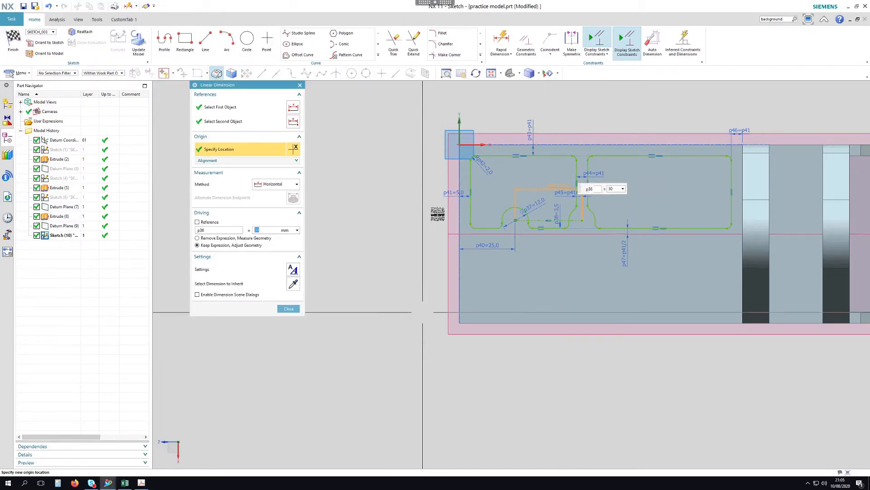
{"action": "double_click", "coordinate": [489, 245]}
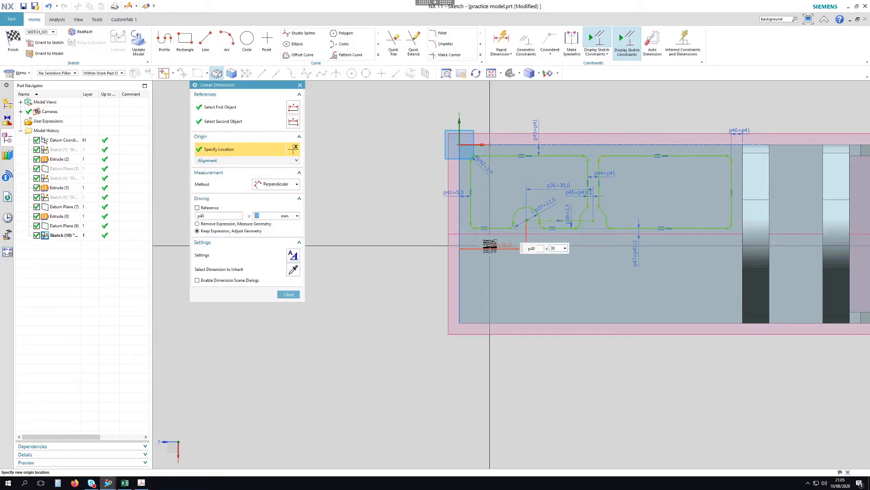
{"action": "middle_click", "coordinate": [342, 347]}
{"action": "left_click", "coordinate": [142, 482]}
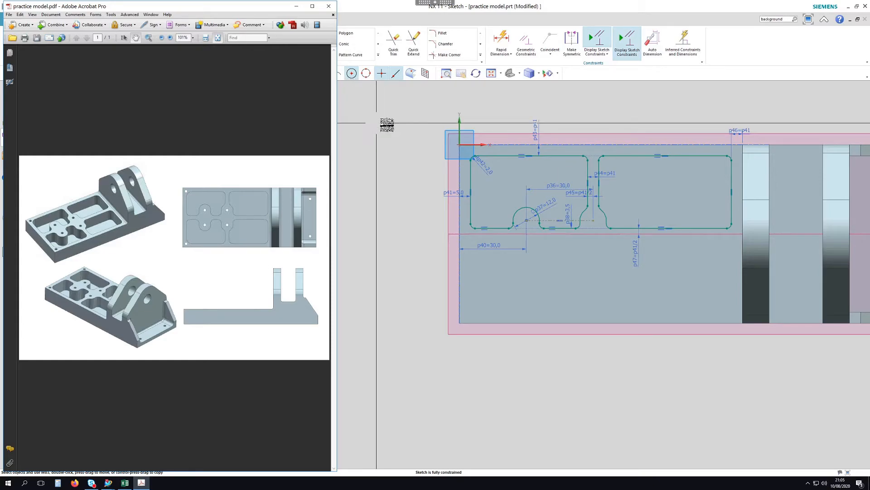
{"action": "left_click", "coordinate": [596, 99]}
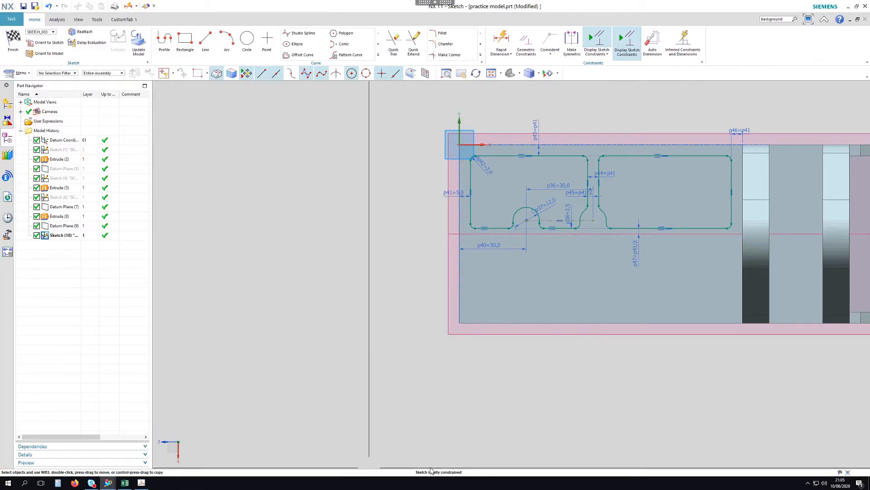
Extrude Sketch (10)'s two pocket profiles as a subtract cut ending at Datum Plane (7)
{"action": "left_click", "coordinate": [13, 42]}
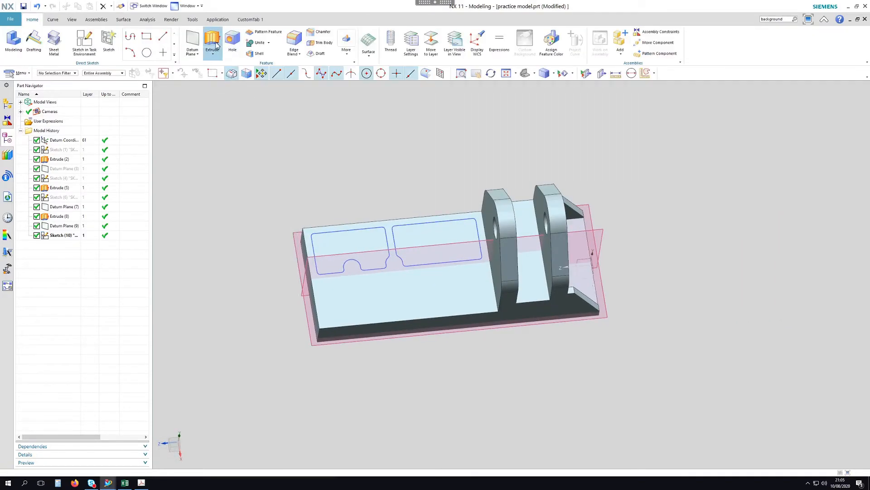
{"action": "left_click", "coordinate": [376, 226]}
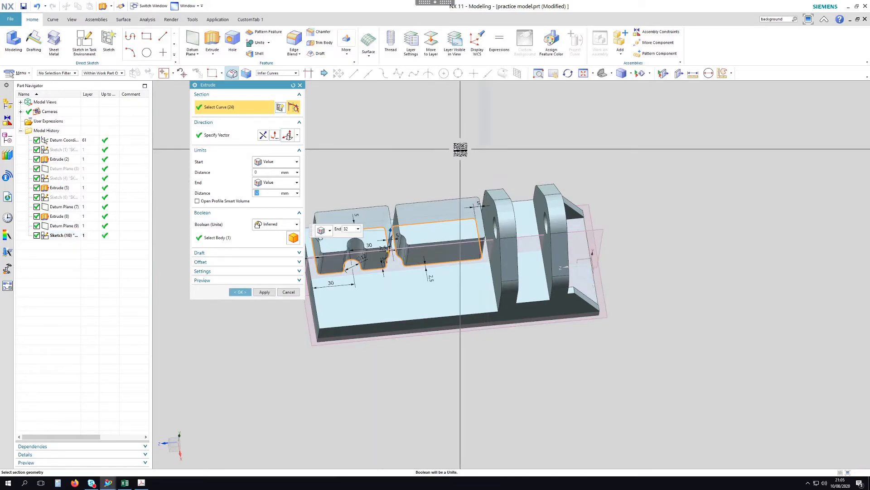
{"action": "left_click", "coordinate": [275, 135]}
{"action": "left_click", "coordinate": [276, 183]}
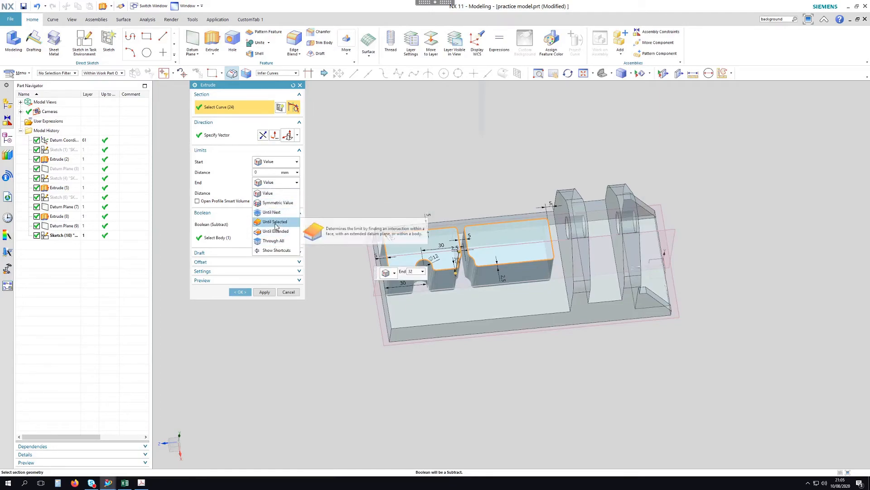
{"action": "left_click", "coordinate": [272, 221]}
{"action": "left_click", "coordinate": [365, 237]}
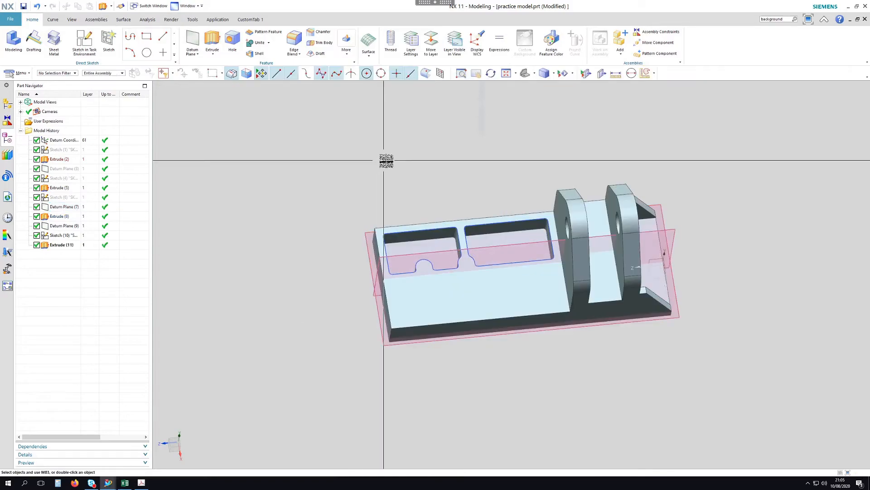
Orbit the bracket to inspect the new pockets and compare them with the reference PDF
{"action": "mouse_move", "coordinate": [442, 147]}
{"action": "middle_mouse_down"}
{"action": "mouse_move", "coordinate": [434, 129]}
{"action": "mouse_move", "coordinate": [401, 145]}
{"action": "mouse_move", "coordinate": [402, 175]}
{"action": "mouse_move", "coordinate": [400, 146]}
{"action": "mouse_move", "coordinate": [443, 129]}
{"action": "mouse_move", "coordinate": [463, 169]}
{"action": "middle_mouse_up"}
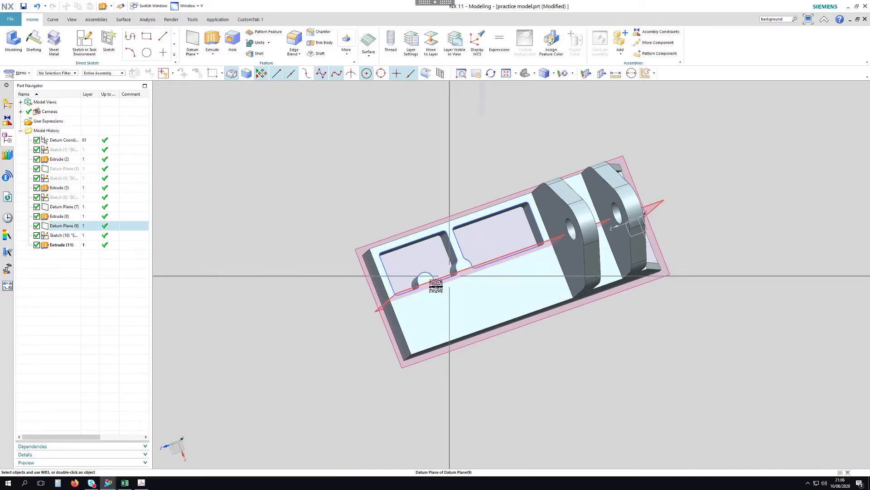
{"action": "middle_click_drag", "start_coordinate": [255, 338], "coordinate": [233, 331]}
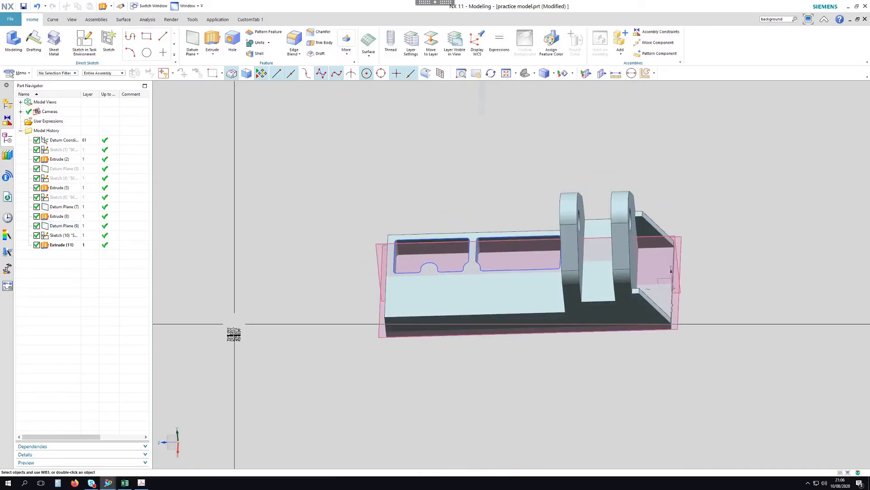
{"action": "left_click", "coordinate": [142, 483]}
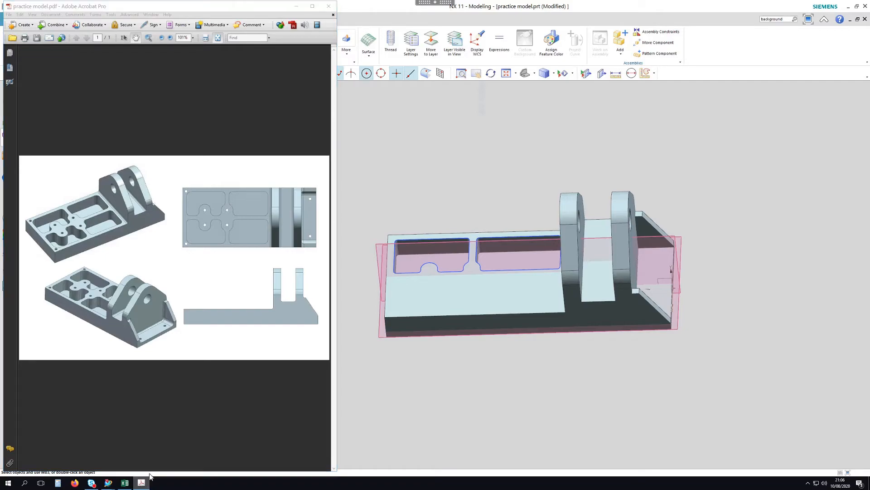
{"action": "left_click", "coordinate": [141, 483]}
{"action": "middle_click_drag", "start_coordinate": [431, 227], "coordinate": [573, 134]}
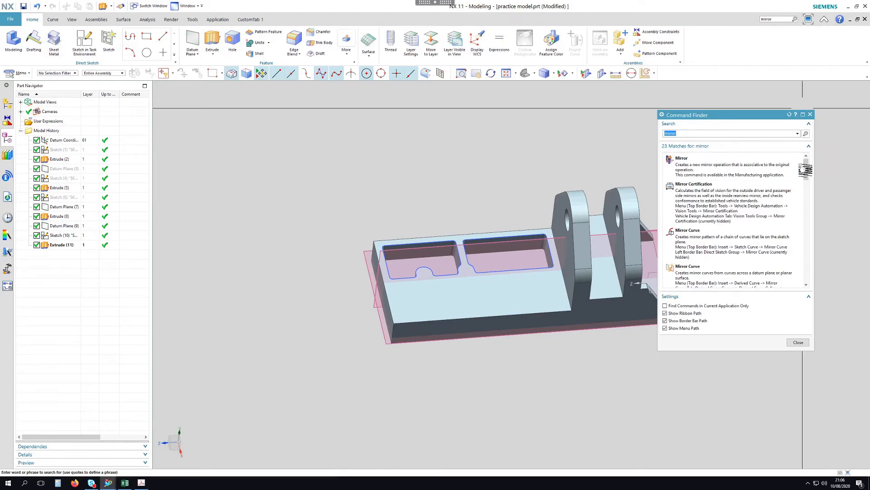
Mirror Extrude (11) across Datum Plane (9) to create the second pair of pockets
{"action": "left_click_drag", "start_coordinate": [808, 169], "coordinate": [808, 190]}
{"action": "mouse_move", "coordinate": [710, 239]}
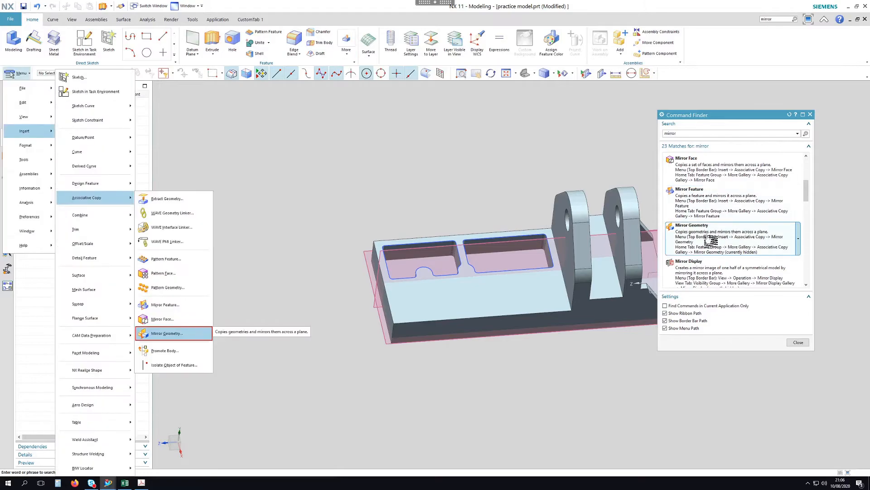
{"action": "mouse_move", "coordinate": [700, 202]}
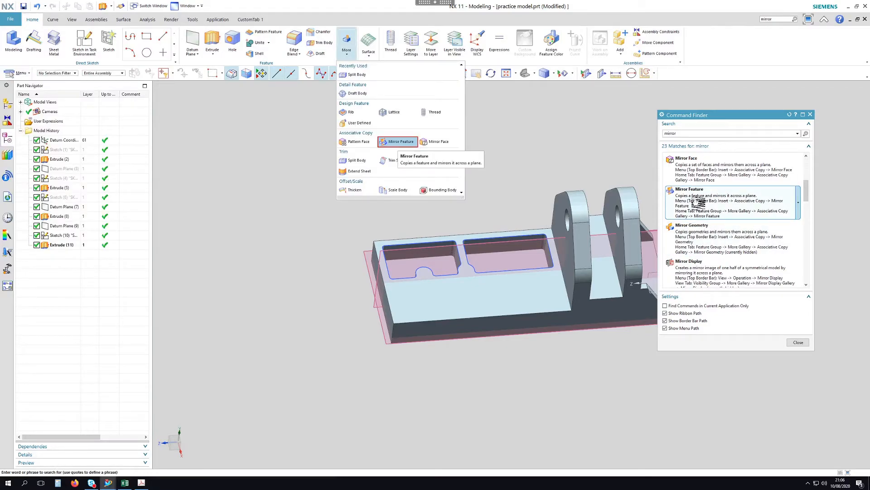
{"action": "left_click", "coordinate": [705, 206]}
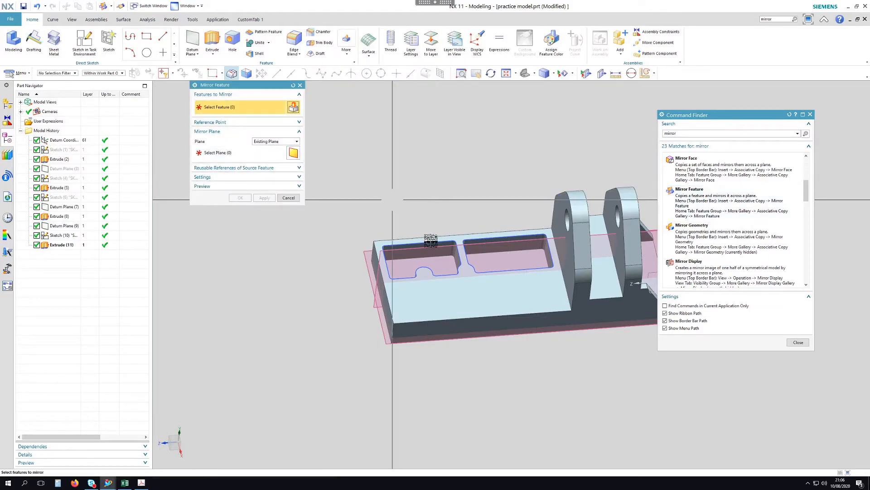
{"action": "scroll", "coordinate": [431, 240], "scroll_direction": "down", "scroll_amount": 5}
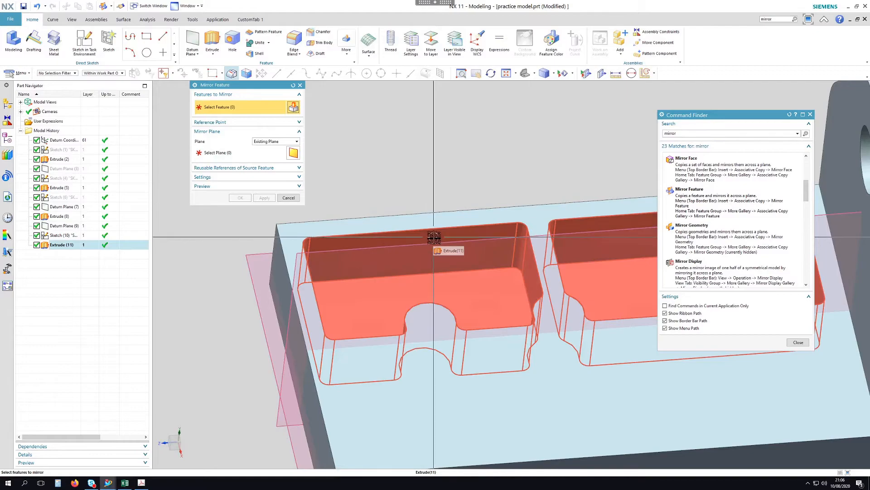
{"action": "left_click", "coordinate": [433, 237]}
{"action": "left_click", "coordinate": [224, 155]}
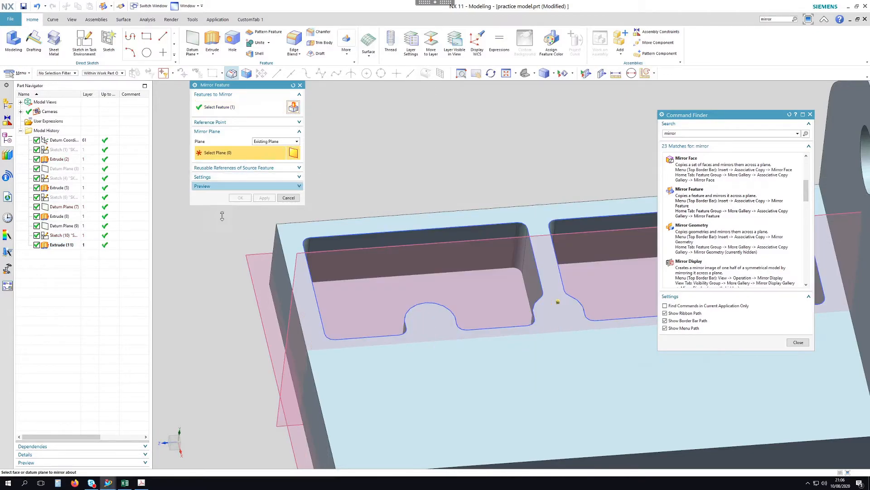
{"action": "left_click", "coordinate": [277, 427]}
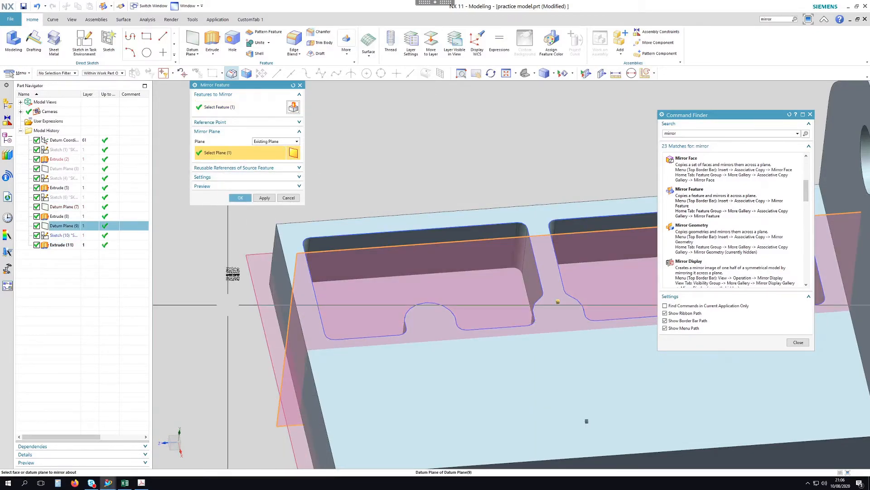
{"action": "scroll", "coordinate": [254, 257], "scroll_direction": "up", "scroll_amount": 4}
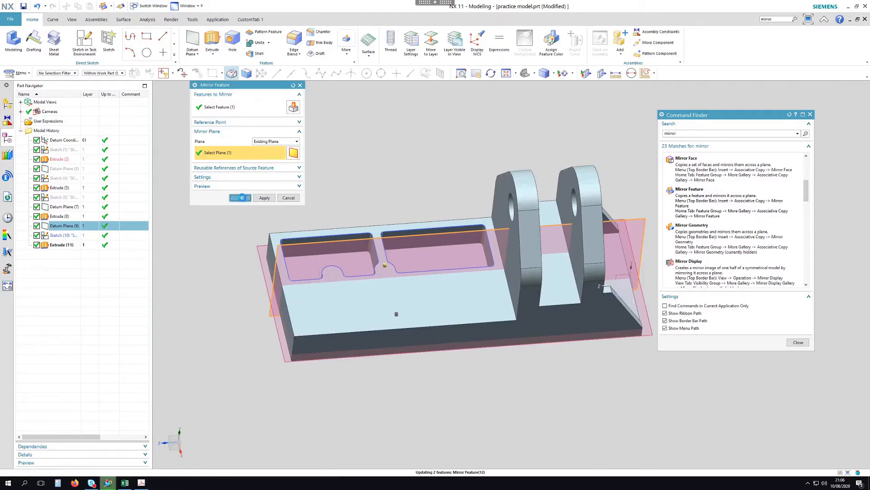
{"action": "left_click", "coordinate": [789, 341]}
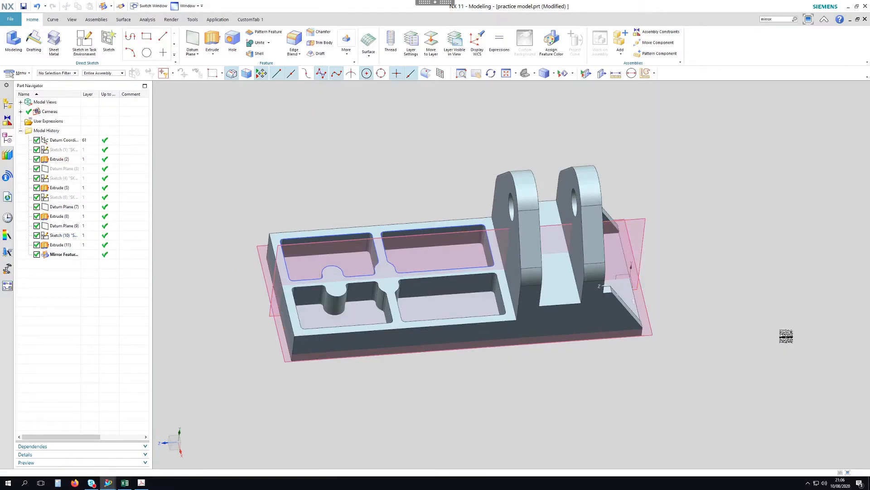
Hide Datum Plane (9) and Datum Plane (7)
{"action": "right_click", "coordinate": [647, 221]}
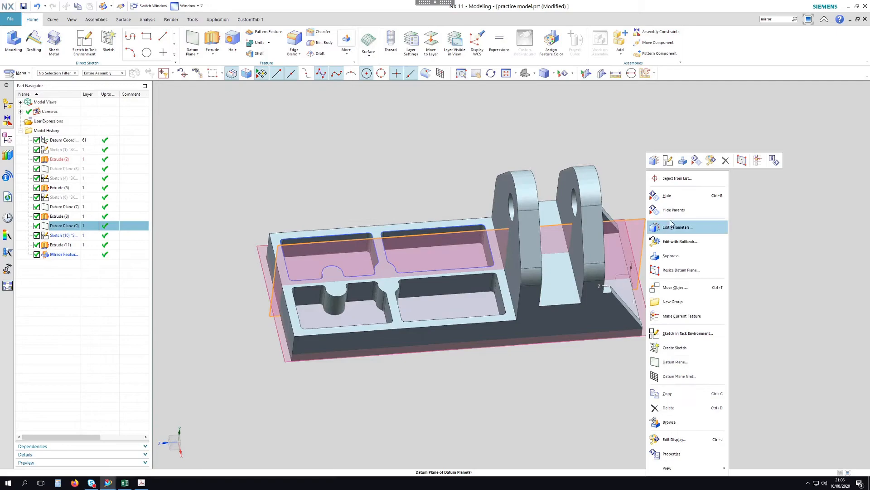
{"action": "left_click", "coordinate": [676, 201]}
{"action": "right_click", "coordinate": [631, 240]}
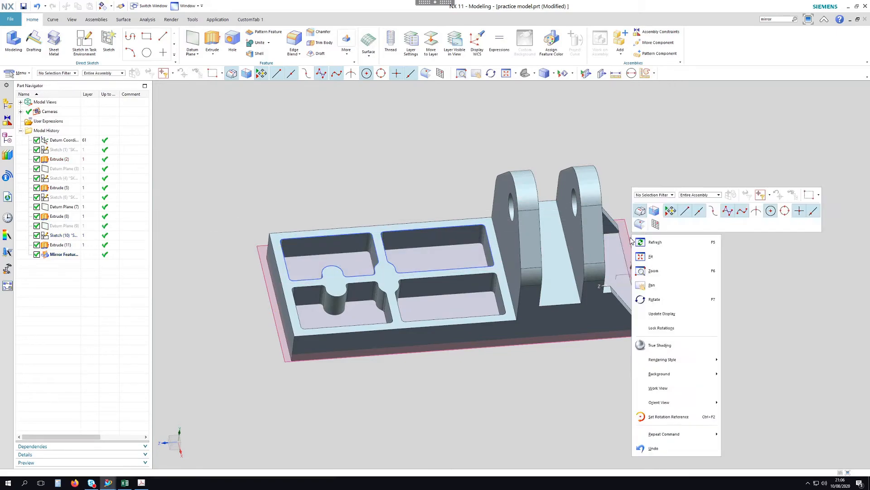
{"action": "left_click", "coordinate": [629, 223]}
{"action": "right_click", "coordinate": [629, 224]}
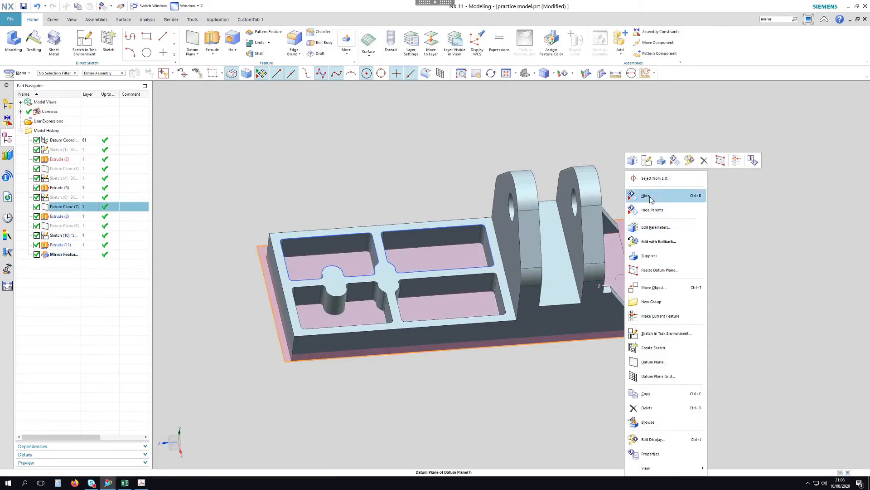
{"action": "left_click", "coordinate": [650, 199]}
Orbit the bracket and compare it with the reference drawing PDF
{"action": "middle_click_drag", "start_coordinate": [657, 204], "coordinate": [651, 227]}
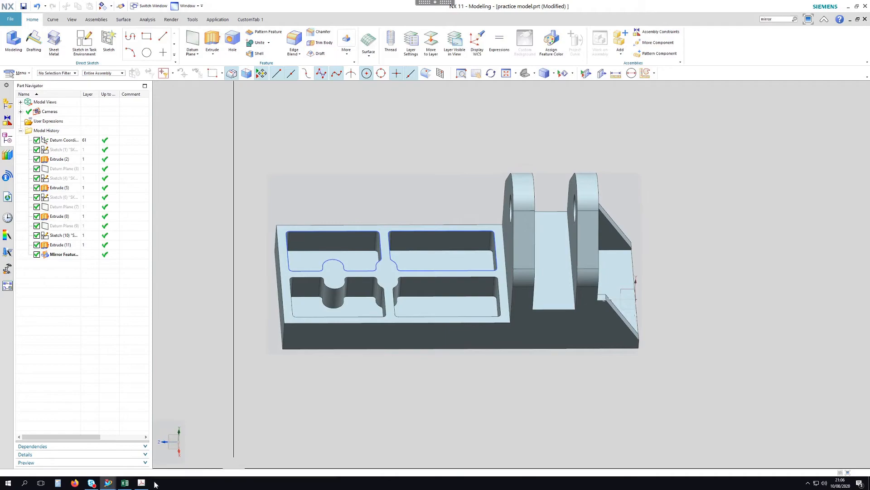
{"action": "left_click", "coordinate": [142, 483]}
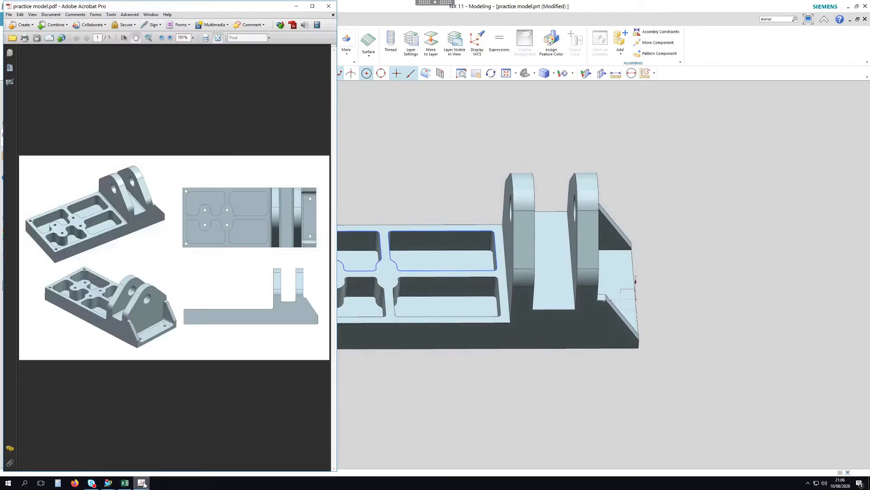
{"action": "scroll", "coordinate": [774, 255], "scroll_direction": "down", "scroll_amount": 3}
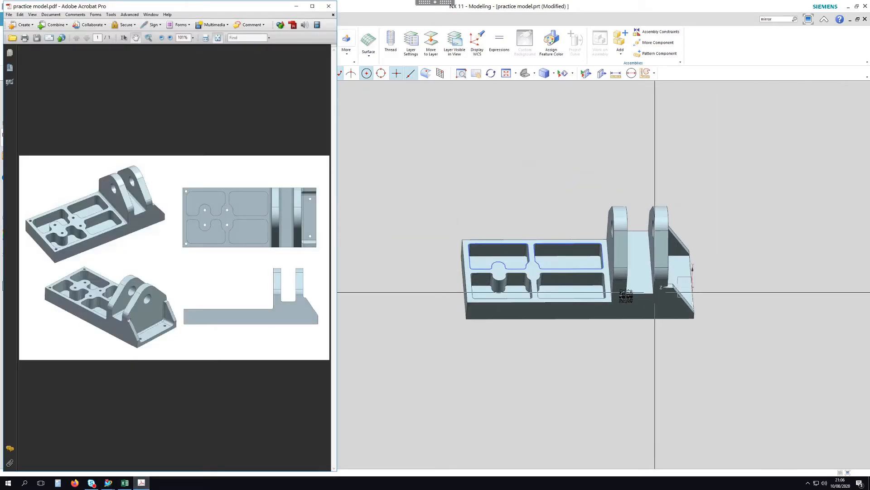
{"action": "middle_click_drag", "start_coordinate": [622, 174], "coordinate": [611, 157]}
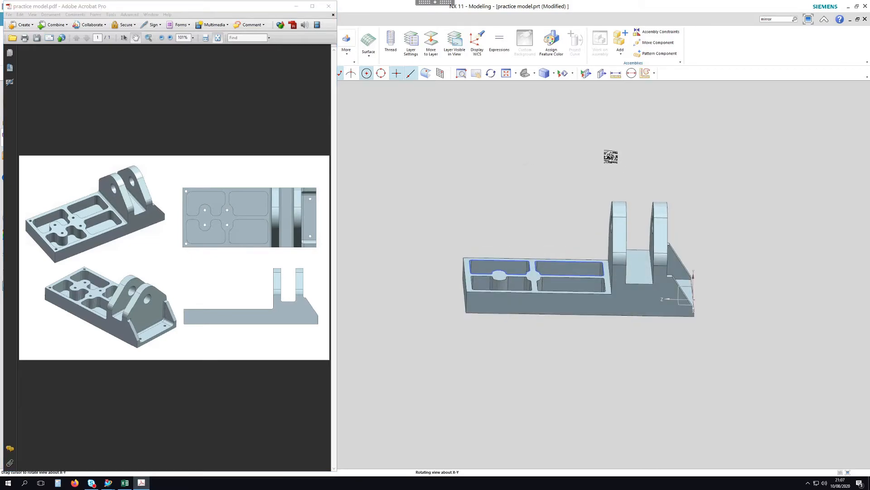
{"action": "scroll", "coordinate": [667, 240], "scroll_direction": "up", "scroll_amount": 3}
{"action": "middle_click_drag", "start_coordinate": [564, 304], "coordinate": [454, 173]}
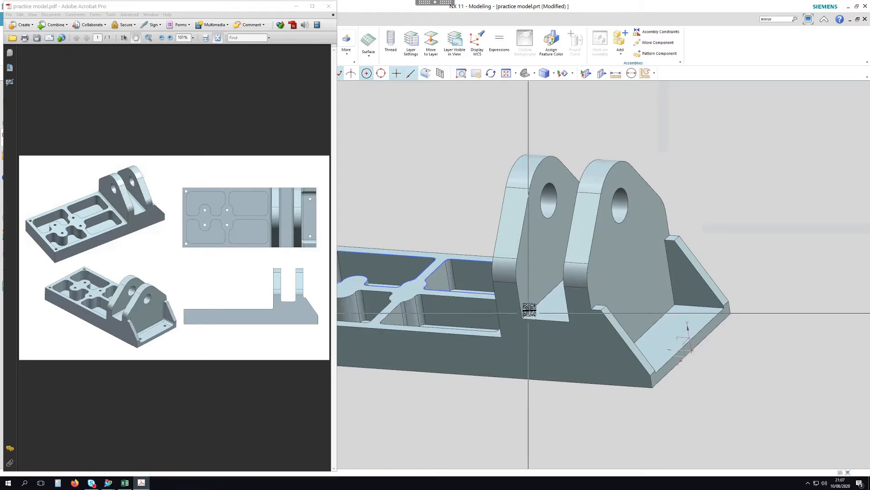
{"action": "middle_click_drag", "start_coordinate": [471, 174], "coordinate": [506, 169]}
{"action": "left_click", "coordinate": [481, 127]}
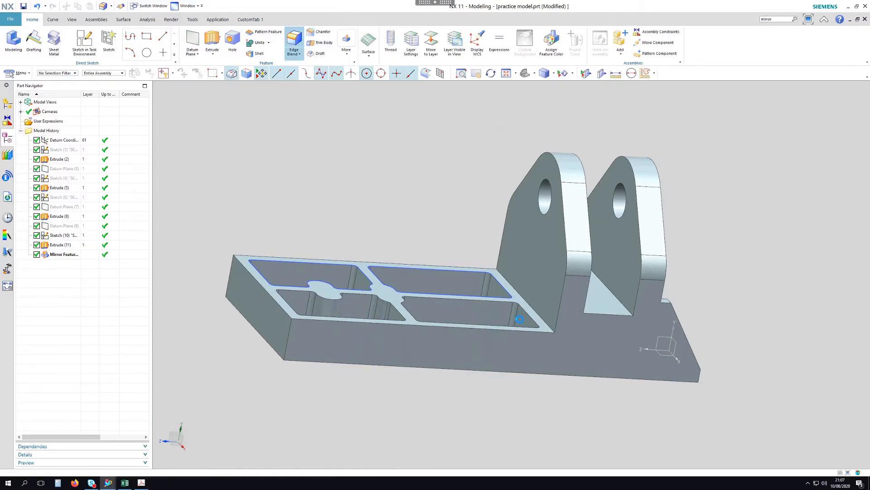
Round three lug-to-base edges with a 3 mm Edge Blend (14)
{"action": "left_click", "coordinate": [539, 315]}
{"action": "middle_click_drag", "start_coordinate": [539, 317], "coordinate": [561, 258]}
{"action": "middle_click_drag", "start_coordinate": [555, 290], "coordinate": [586, 166]}
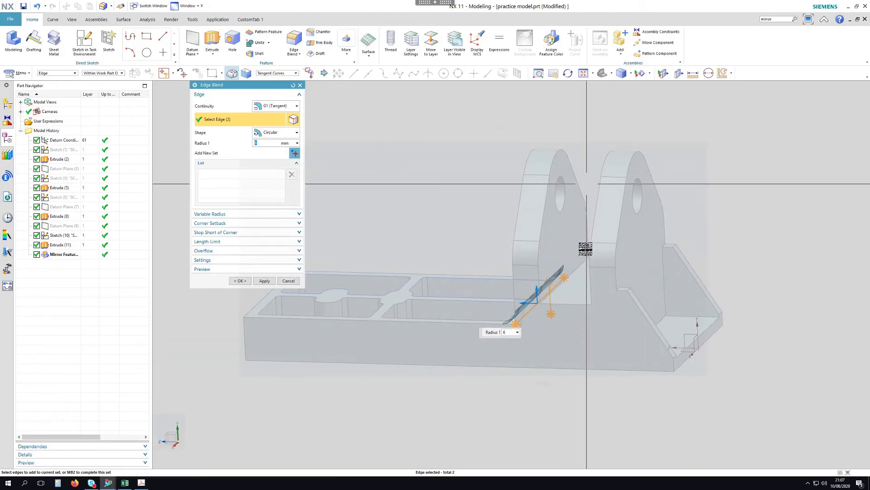
{"action": "left_click", "coordinate": [571, 298], "text": "shift"}
{"action": "left_click", "coordinate": [580, 265]}
{"action": "middle_click_drag", "start_coordinate": [596, 190], "coordinate": [618, 181]}
{"action": "left_click", "coordinate": [619, 282]}
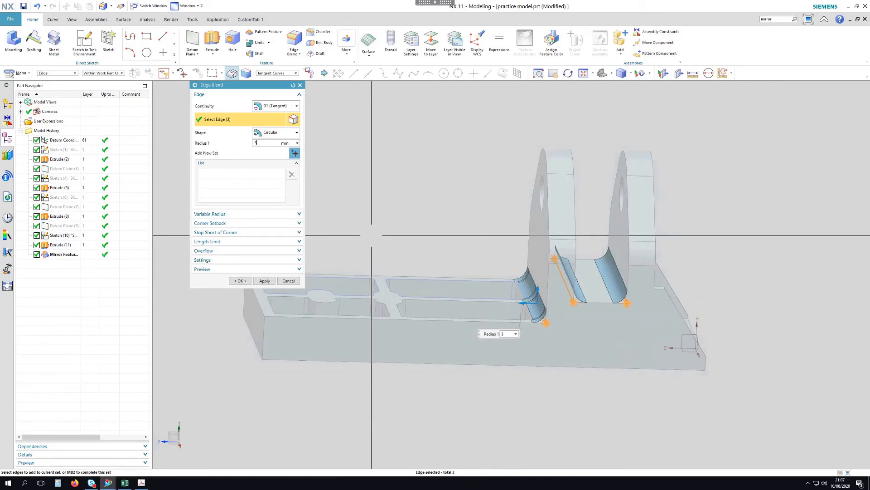
{"action": "middle_click", "coordinate": [723, 237]}
{"action": "middle_click", "coordinate": [722, 236]}
{"action": "middle_click_drag", "start_coordinate": [743, 221], "coordinate": [632, 216]}
{"action": "scroll", "coordinate": [455, 303], "scroll_direction": "up", "scroll_amount": 3}
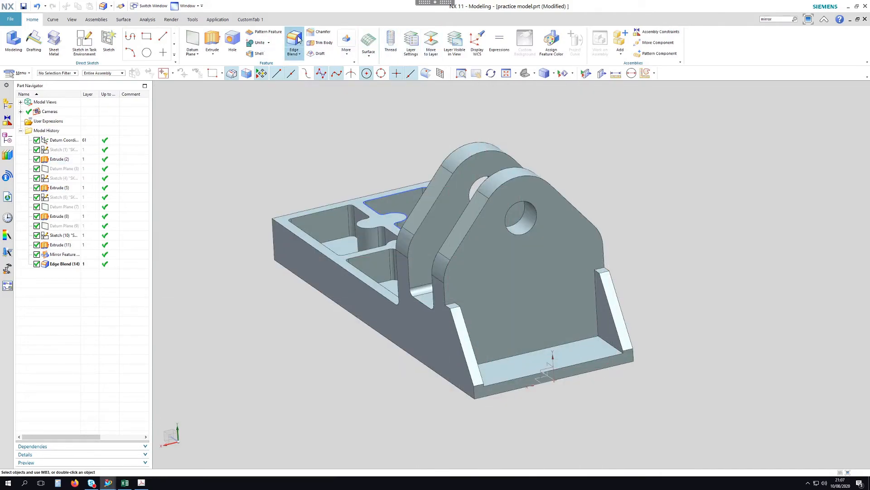
{"action": "left_click", "coordinate": [450, 304]}
Round the end recess's inner vertical and bottom edges with a 6 mm edge blend
{"action": "middle_click_drag", "start_coordinate": [492, 292], "coordinate": [466, 282]}
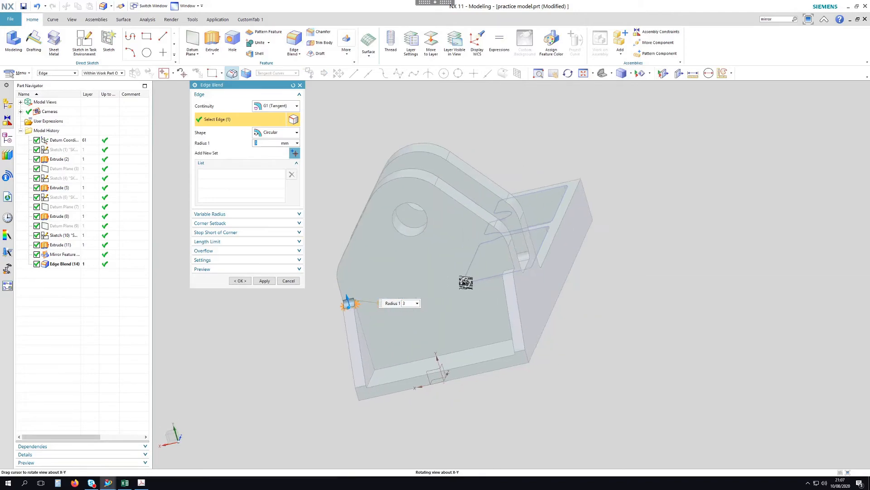
{"action": "left_click", "coordinate": [364, 346]}
{"action": "left_click", "coordinate": [413, 363]}
{"action": "middle_click_drag", "start_coordinate": [461, 373], "coordinate": [600, 295]}
{"action": "left_click", "coordinate": [601, 295]}
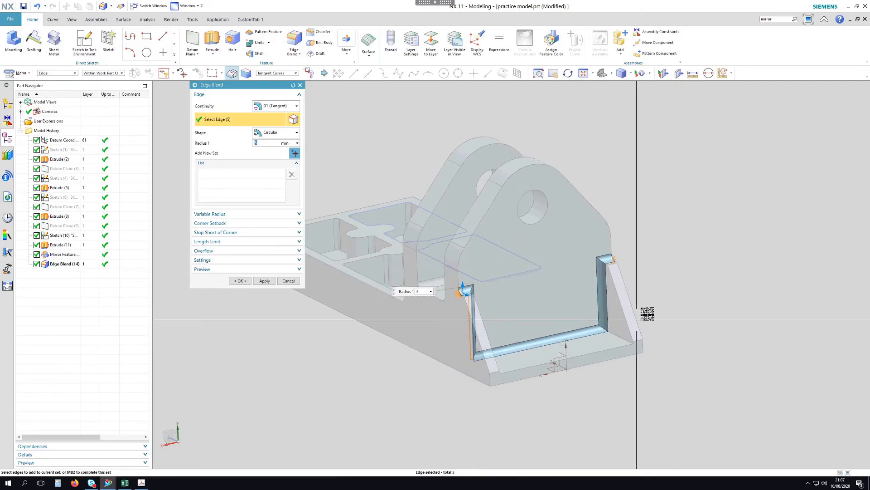
{"action": "middle_click_drag", "start_coordinate": [696, 288], "coordinate": [379, 187]}
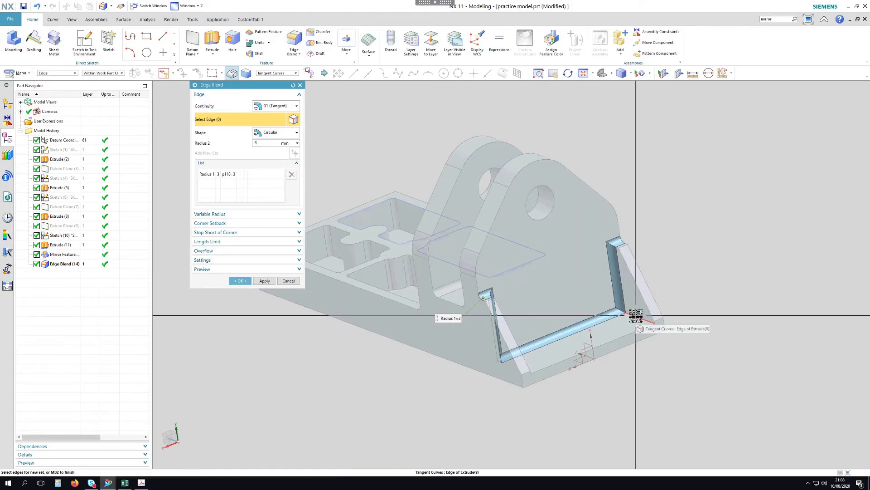
{"action": "middle_click_drag", "start_coordinate": [671, 272], "coordinate": [445, 439]}
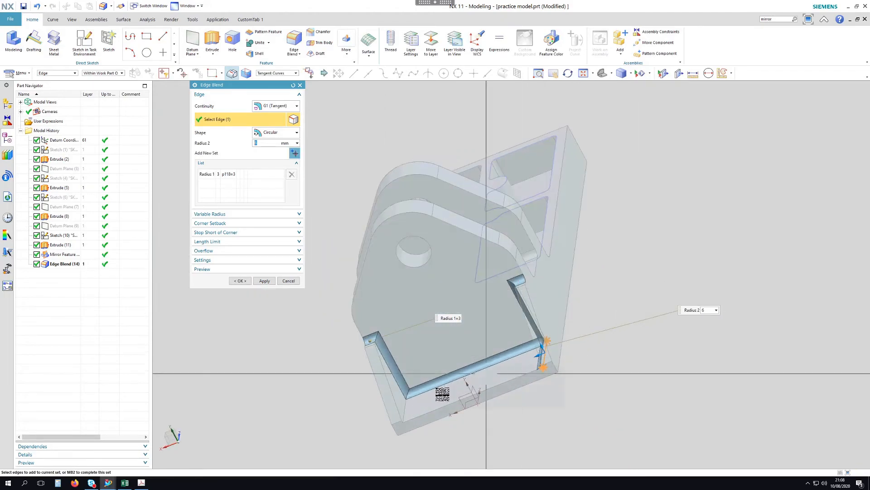
{"action": "left_click", "coordinate": [406, 411]}
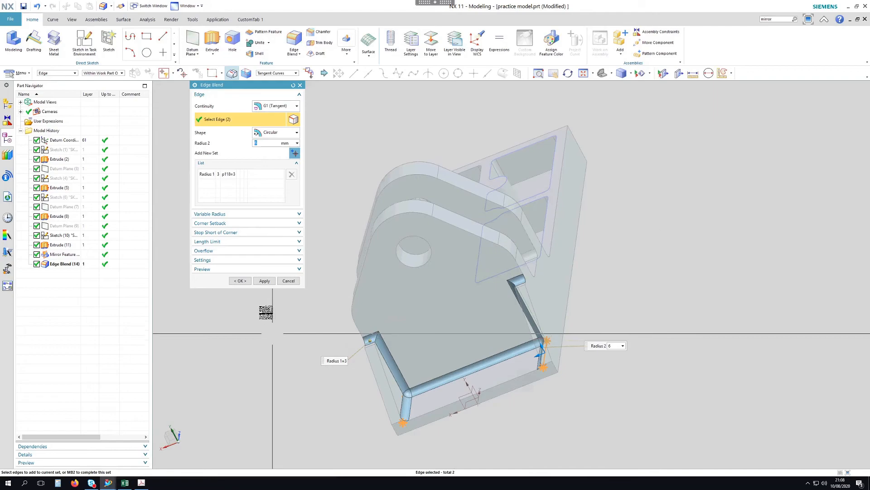
{"action": "left_click", "coordinate": [240, 280]}
{"action": "middle_click_drag", "start_coordinate": [592, 278], "coordinate": [664, 266]}
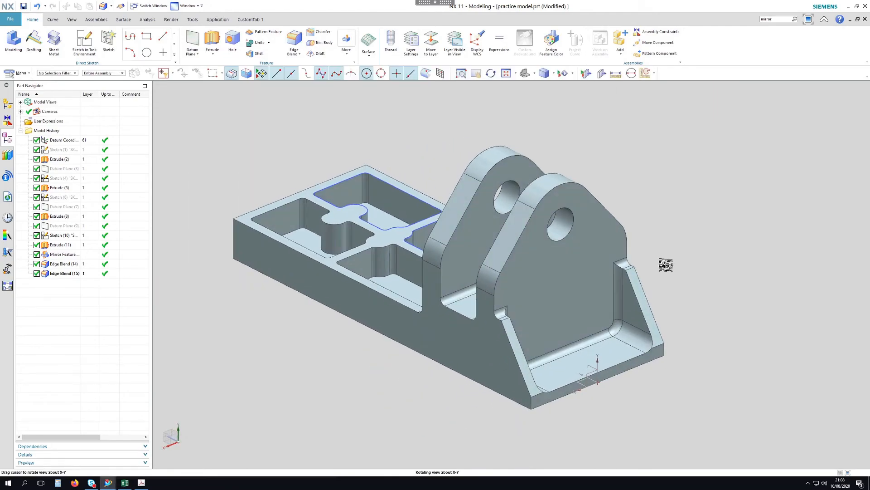
{"action": "left_click", "coordinate": [141, 484]}
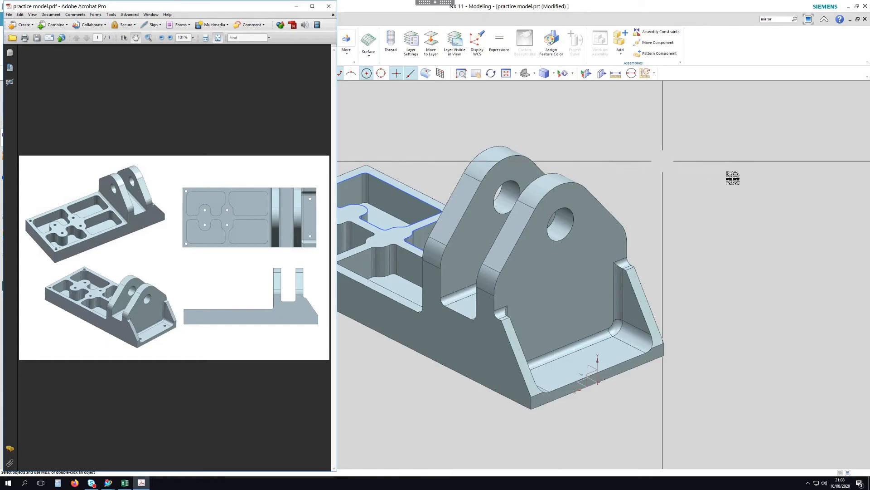
{"action": "scroll", "coordinate": [776, 228], "scroll_direction": "down", "scroll_amount": 1}
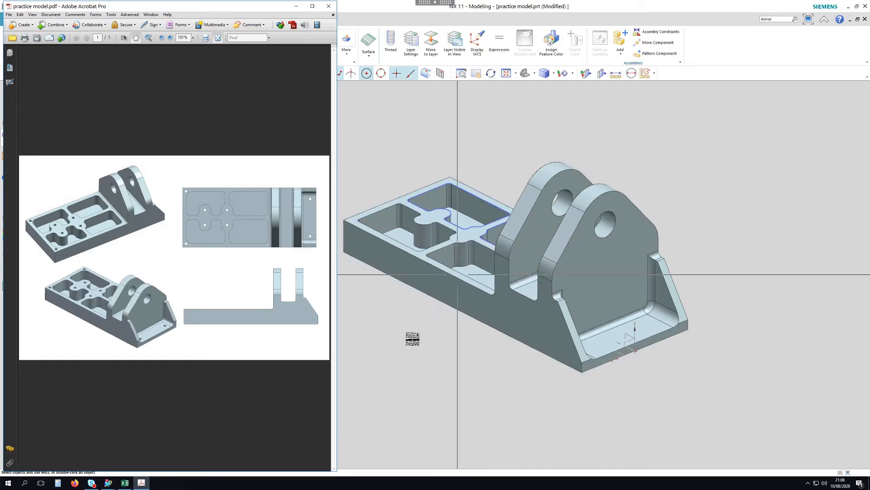
{"action": "left_click", "coordinate": [619, 13]}
{"action": "mouse_move", "coordinate": [493, 140]}
{"action": "middle_mouse_down"}
{"action": "mouse_move", "coordinate": [491, 190]}
{"action": "mouse_move", "coordinate": [491, 180]}
{"action": "mouse_move", "coordinate": [481, 192]}
{"action": "mouse_move", "coordinate": [491, 159]}
{"action": "mouse_move", "coordinate": [501, 167]}
{"action": "mouse_move", "coordinate": [488, 157]}
{"action": "mouse_move", "coordinate": [488, 110]}
{"action": "mouse_move", "coordinate": [499, 156]}
{"action": "middle_mouse_up"}
{"action": "scroll", "coordinate": [400, 241], "scroll_direction": "up", "scroll_amount": 5}
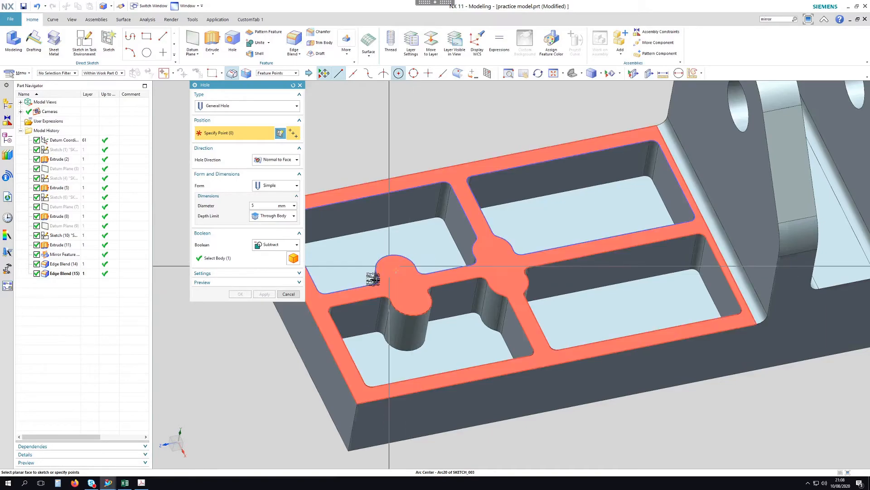
Drill four 4 mm through-body holes at the four pocket arc centres
{"action": "scroll", "coordinate": [397, 265], "scroll_direction": "up", "scroll_amount": 3}
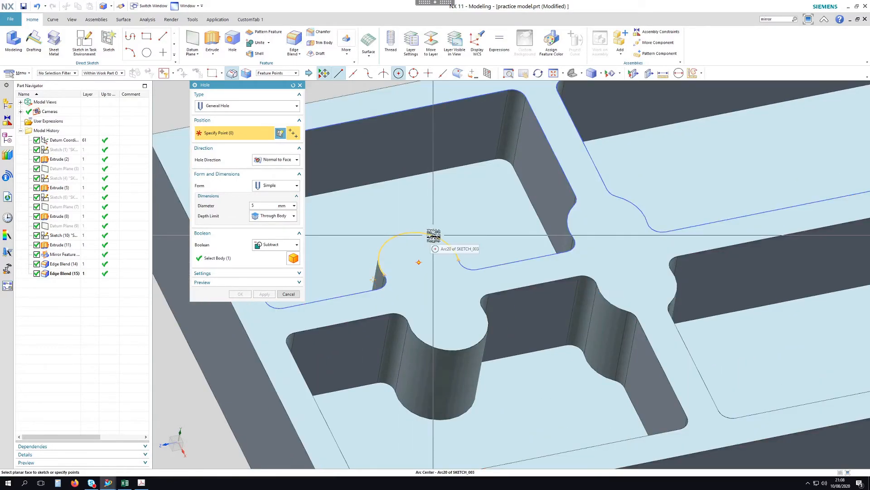
{"action": "left_click", "coordinate": [434, 247]}
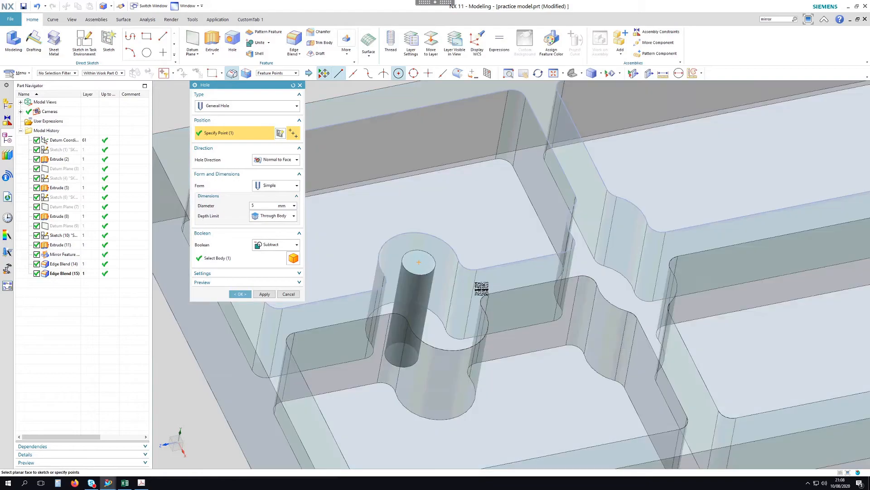
{"action": "left_click", "coordinate": [641, 208]}
{"action": "left_click", "coordinate": [676, 292]}
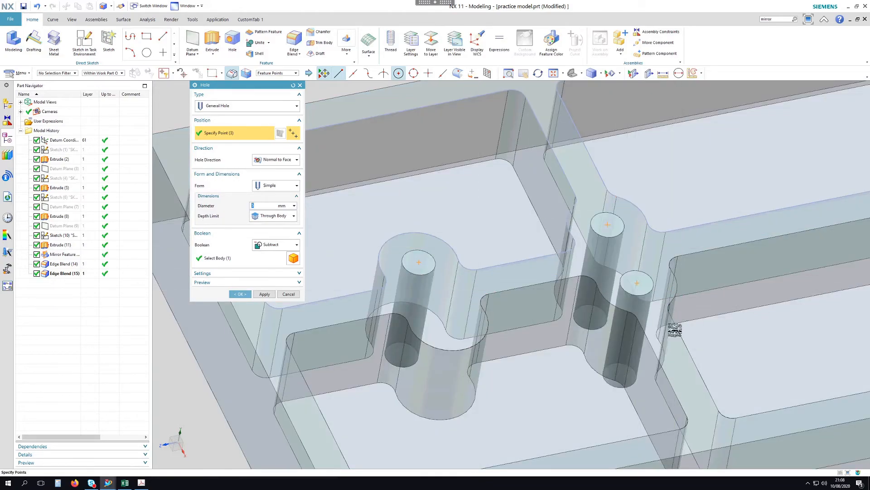
{"action": "left_click", "coordinate": [466, 349]}
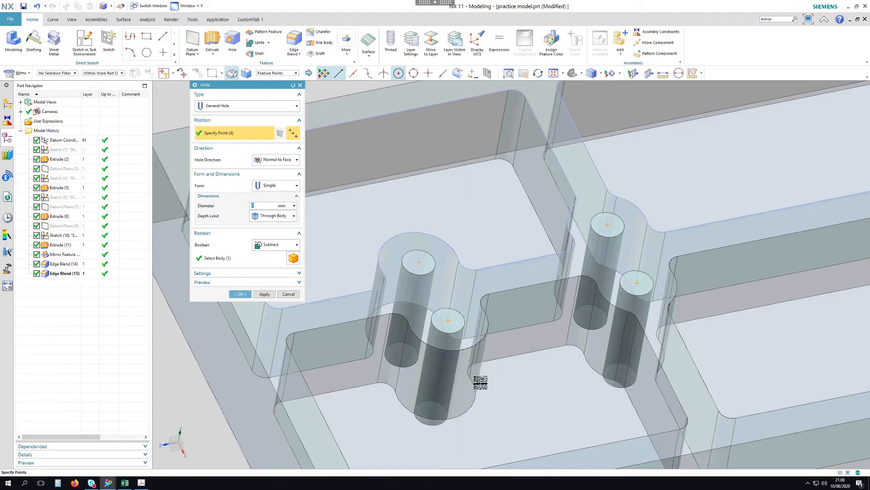
{"action": "scroll", "coordinate": [472, 354], "scroll_direction": "down", "scroll_amount": 3}
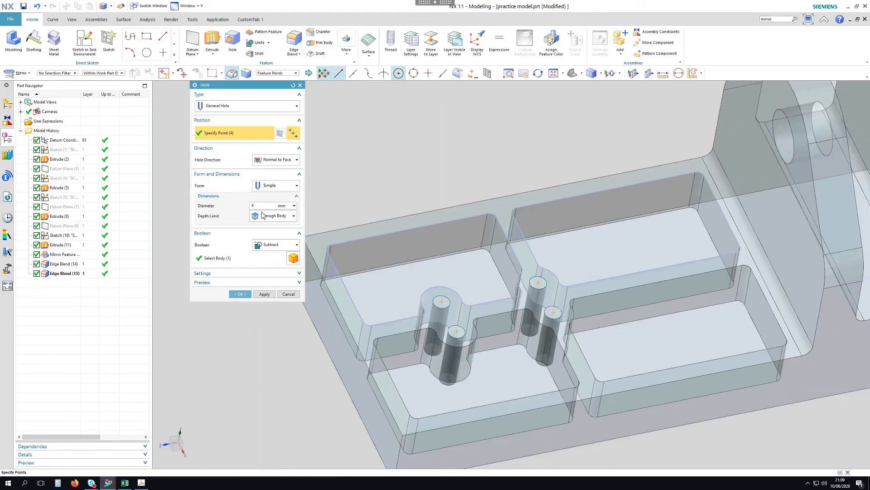
{"action": "left_click", "coordinate": [240, 294]}
{"action": "scroll", "coordinate": [379, 178], "scroll_direction": "down", "scroll_amount": 5}
{"action": "mouse_move", "coordinate": [403, 161]}
{"action": "middle_mouse_down"}
{"action": "mouse_move", "coordinate": [390, 116]}
{"action": "mouse_move", "coordinate": [396, 167]}
{"action": "middle_mouse_up"}
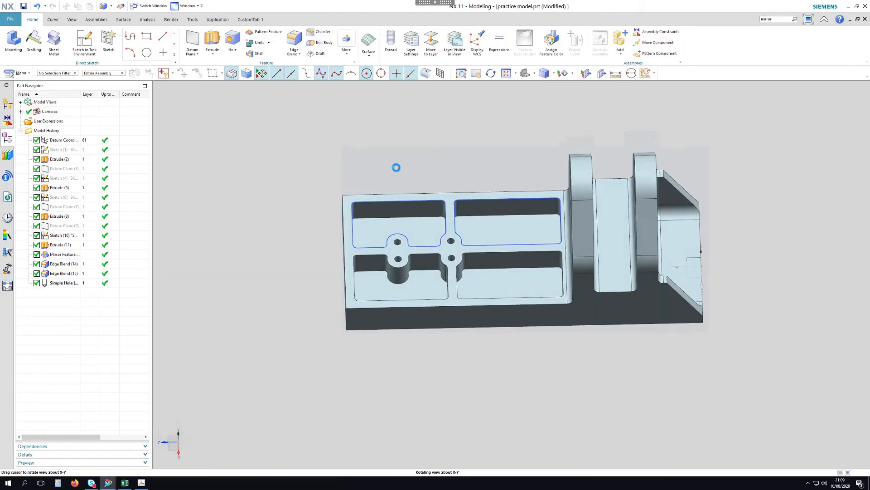
{"action": "left_click", "coordinate": [142, 483]}
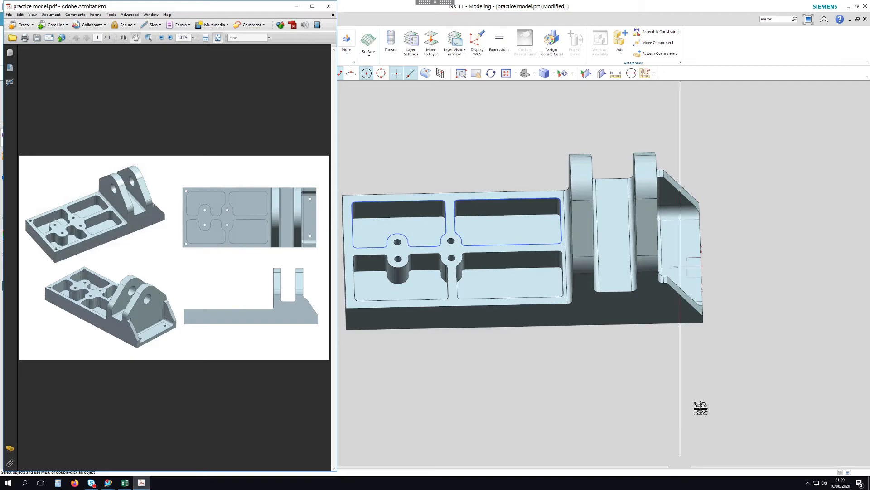
{"action": "scroll", "coordinate": [754, 345], "scroll_direction": "down", "scroll_amount": 1}
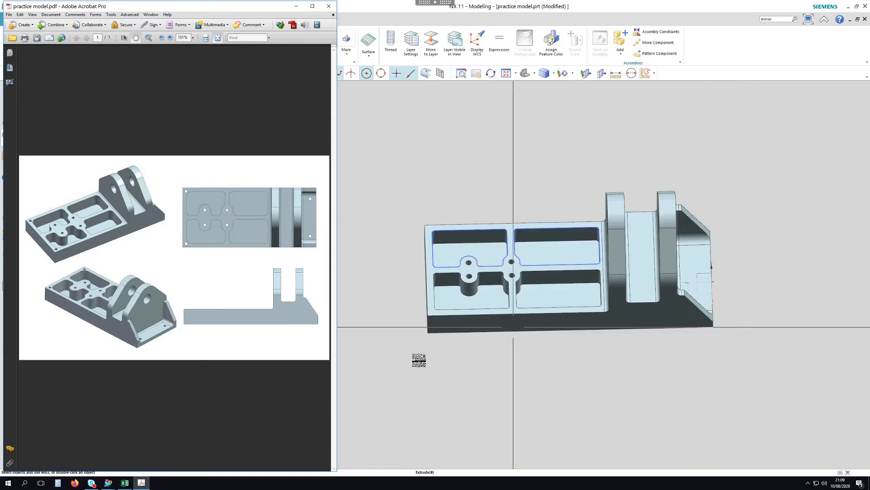
{"action": "left_click", "coordinate": [691, 23]}
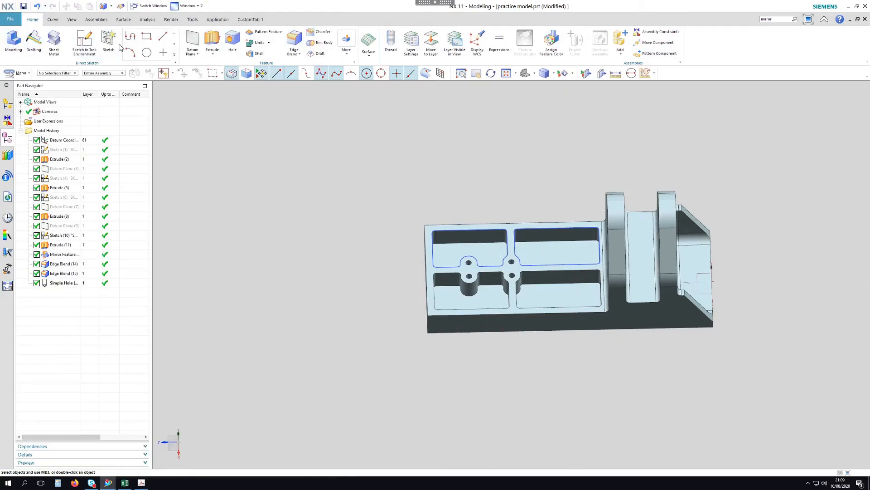
Start a new sketch placed on the plate's top face
{"action": "left_click", "coordinate": [85, 45]}
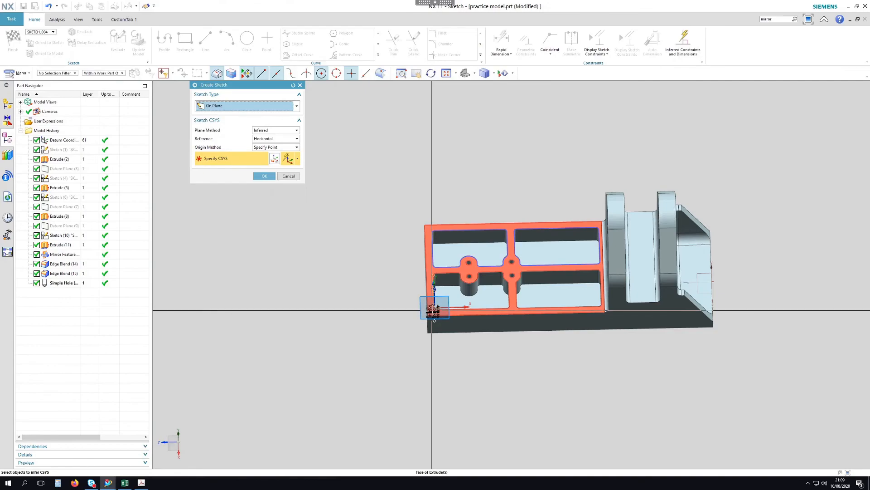
{"action": "scroll", "coordinate": [445, 226], "scroll_direction": "up", "scroll_amount": 3}
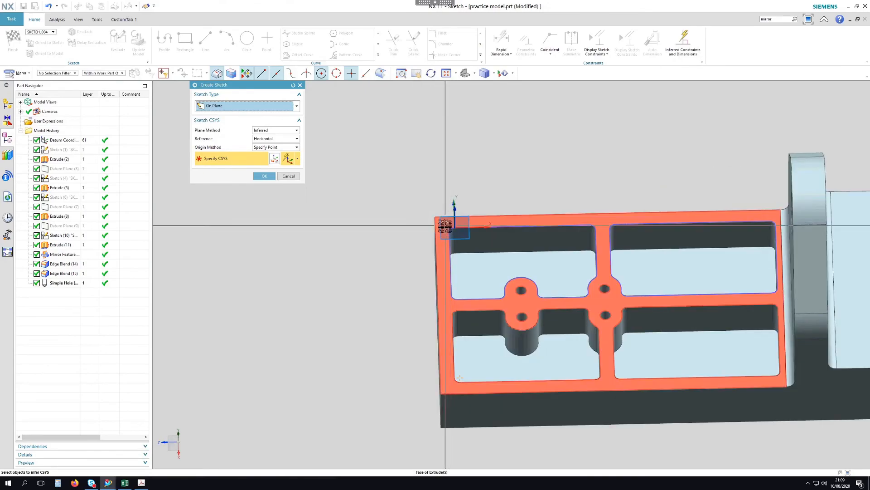
{"action": "left_click", "coordinate": [439, 220]}
{"action": "middle_click", "coordinate": [486, 188]}
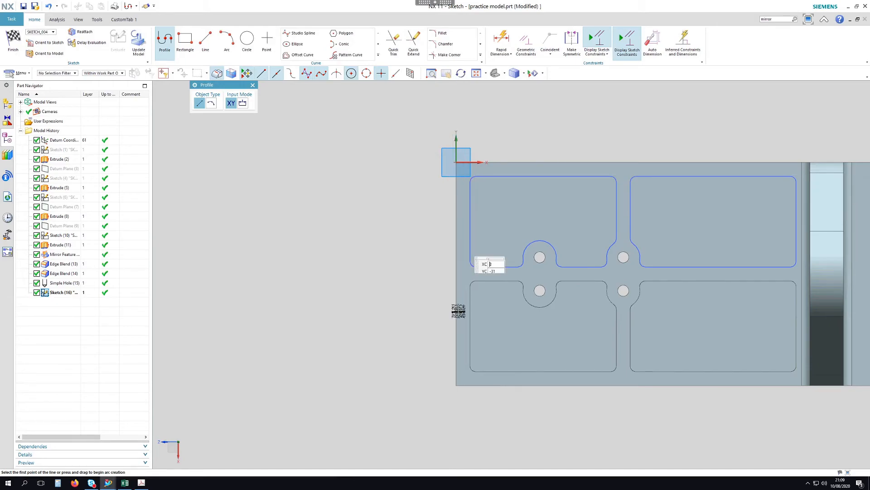
Draw a single vertical line near the plate's left edge
{"action": "left_click", "coordinate": [207, 44]}
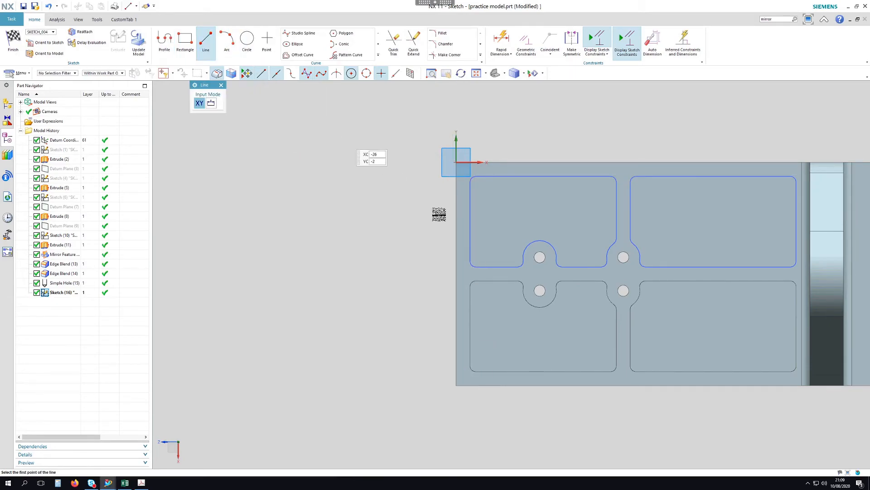
{"action": "scroll", "coordinate": [465, 185], "scroll_direction": "up", "scroll_amount": 3}
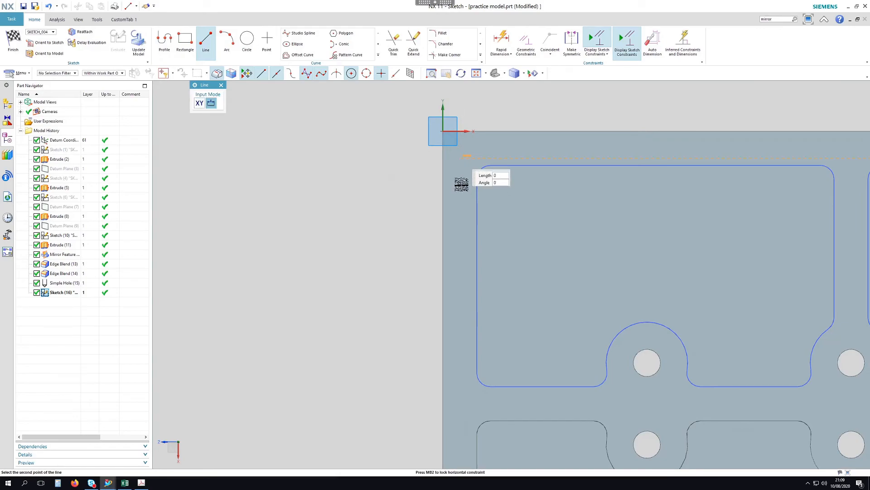
{"action": "scroll", "coordinate": [462, 183], "scroll_direction": "down", "scroll_amount": 3}
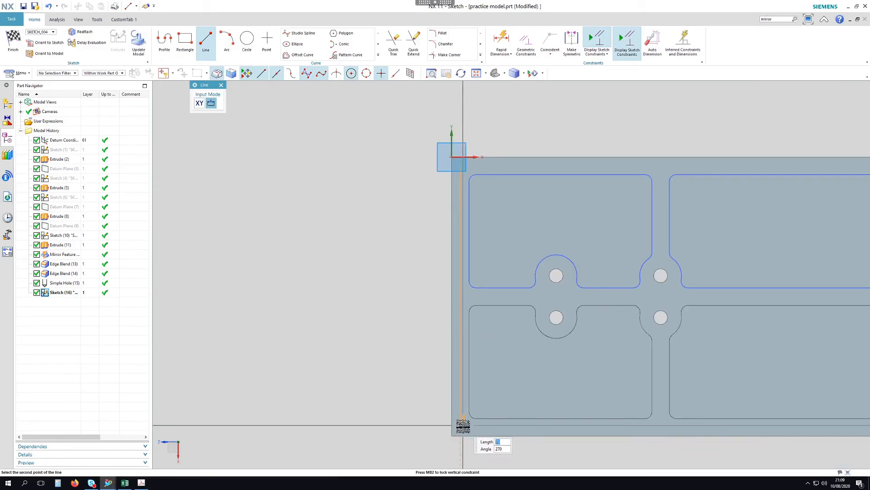
{"action": "key", "text": "Escape"}
{"action": "left_click", "coordinate": [500, 43]}
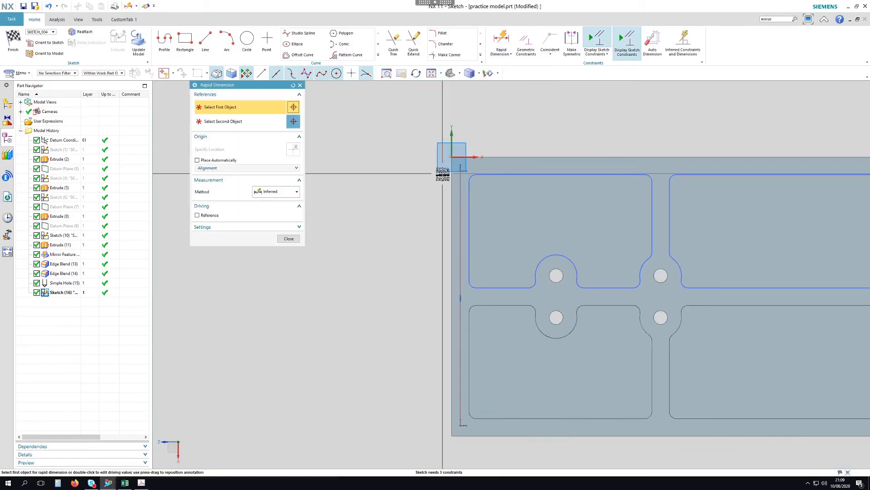
Dimension the line's offset from the vertical axis at 2.5
{"action": "scroll", "coordinate": [442, 174], "scroll_direction": "up", "scroll_amount": 4}
{"action": "left_click", "coordinate": [486, 200]}
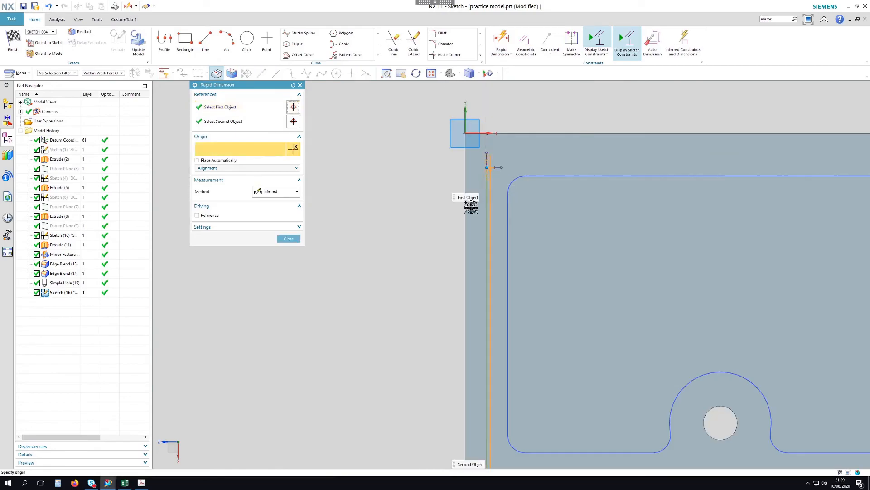
{"action": "left_click", "coordinate": [465, 208]}
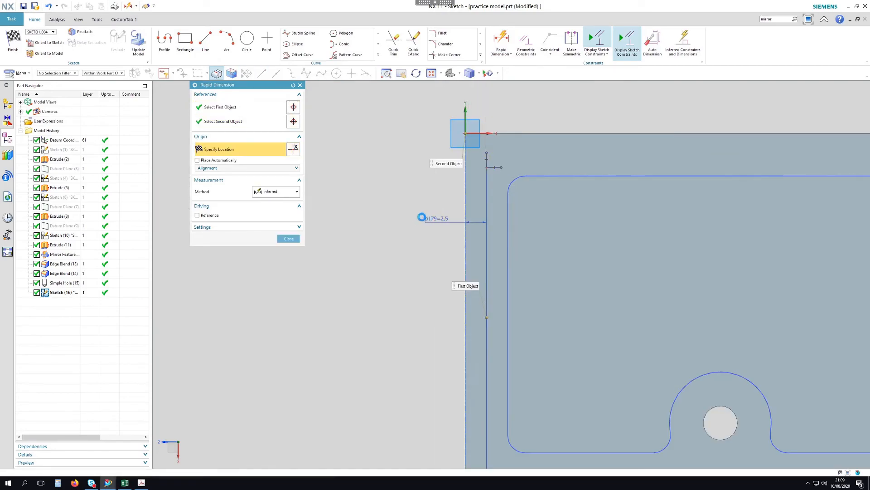
{"action": "left_click", "coordinate": [422, 216]}
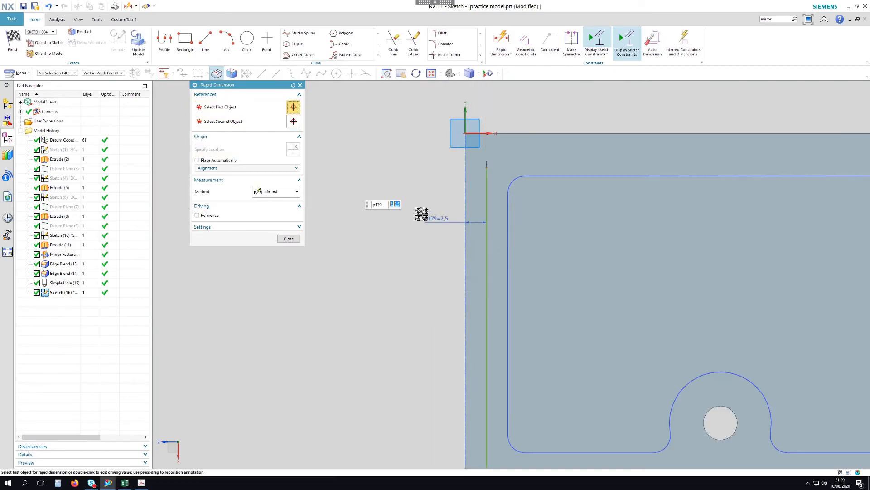
{"action": "left_click", "coordinate": [431, 186]}
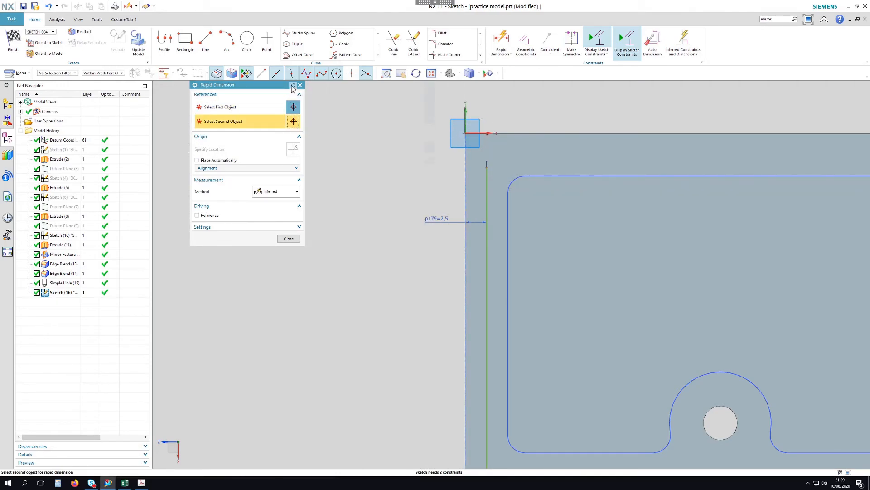
Set the line's top endpoint 3 below the sketch origin
{"action": "left_click", "coordinate": [277, 107]}
{"action": "left_click", "coordinate": [465, 133]}
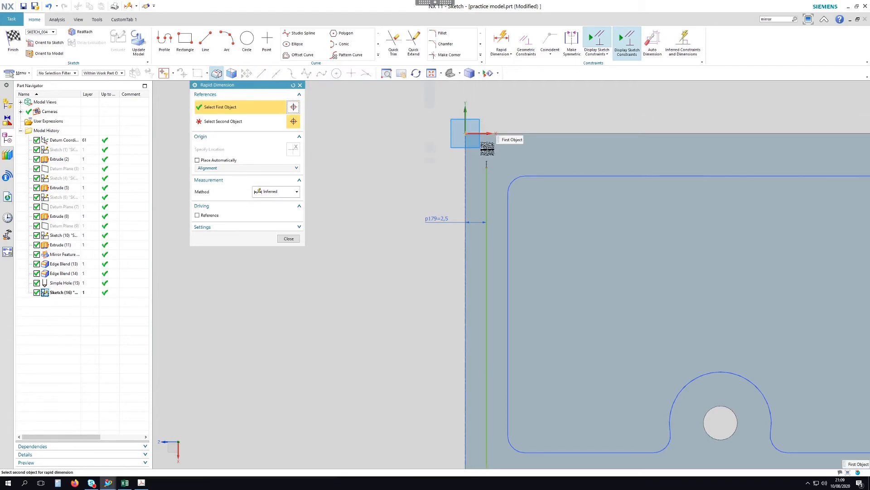
{"action": "left_click", "coordinate": [486, 166]}
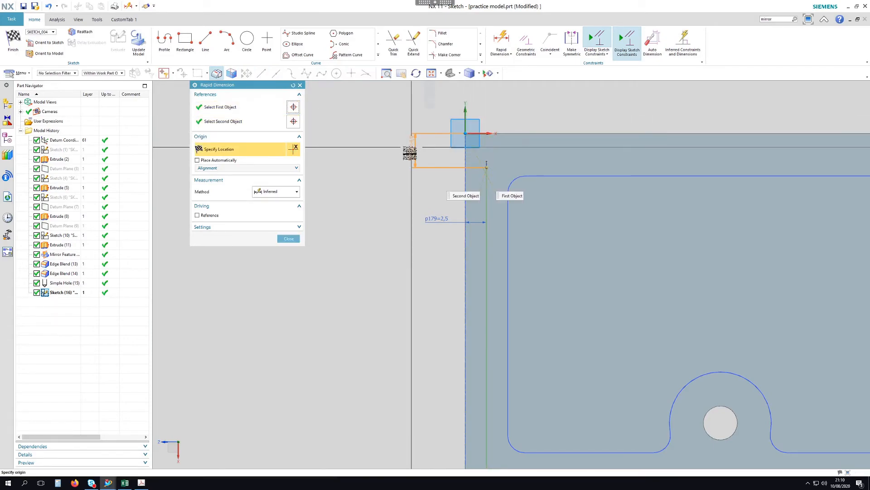
{"action": "left_click", "coordinate": [412, 150]}
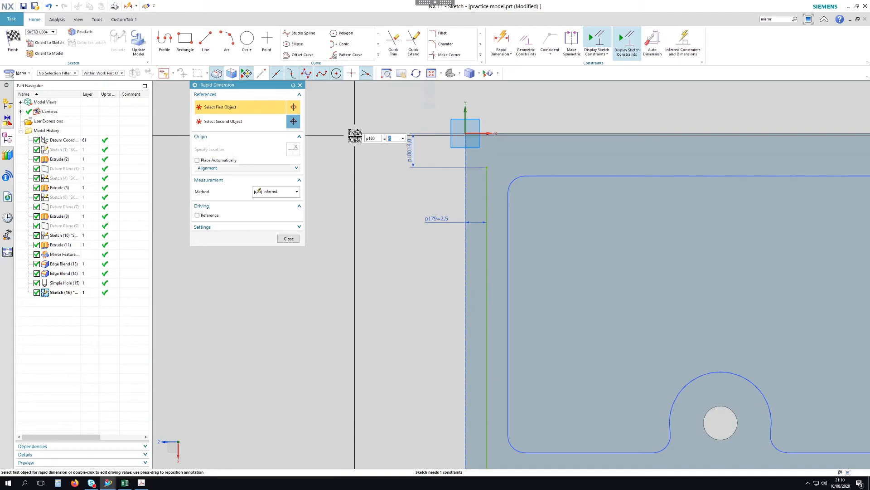
{"action": "type", "text": "3"}
{"action": "key", "text": "Return"}
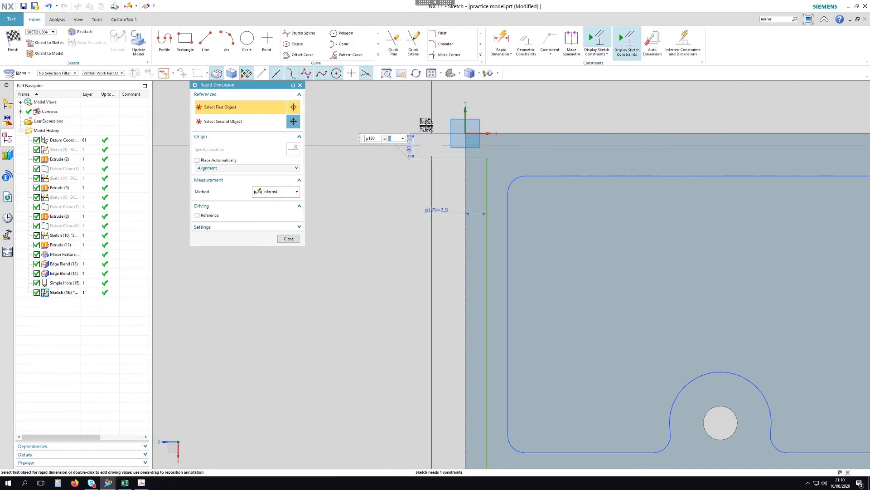
Dimension the lower corner point from the bottom edge as p180
{"action": "scroll", "coordinate": [427, 126], "scroll_direction": "down", "scroll_amount": 3}
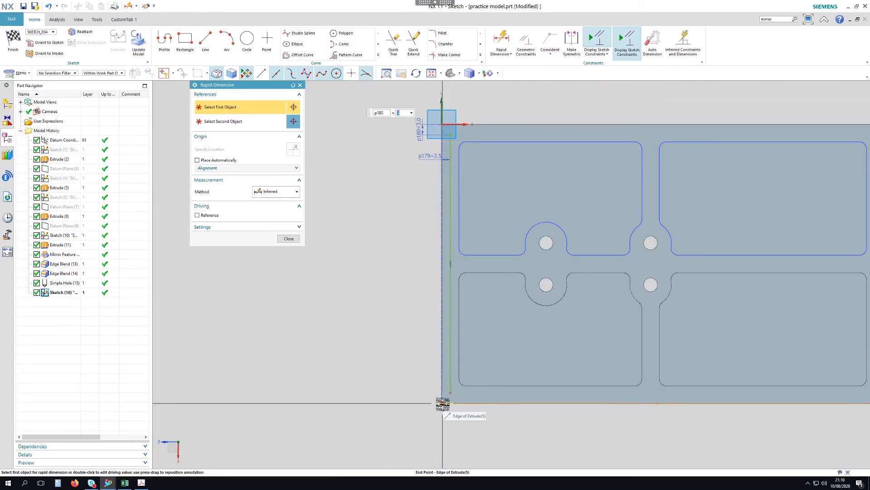
{"action": "left_click", "coordinate": [443, 403]}
{"action": "left_click", "coordinate": [450, 393]}
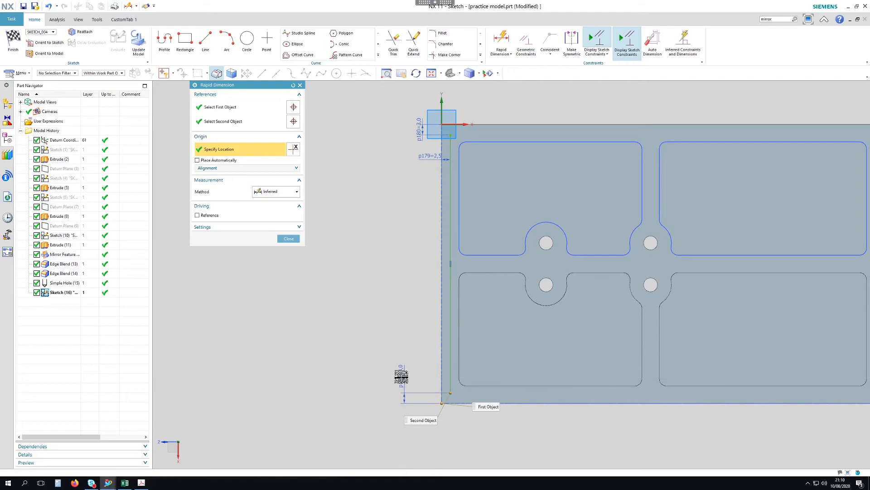
{"action": "left_click", "coordinate": [401, 377]}
{"action": "type", "text": "p1"}
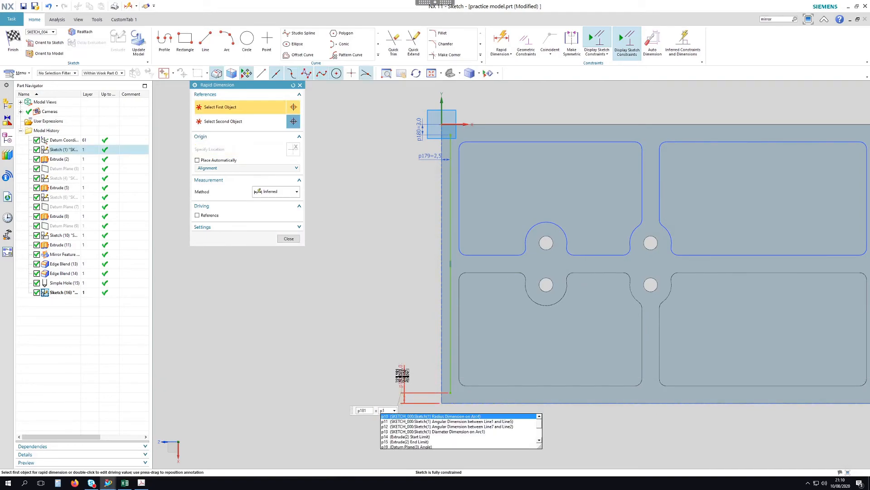
{"action": "type", "text": "80"}
{"action": "key", "text": "Return"}
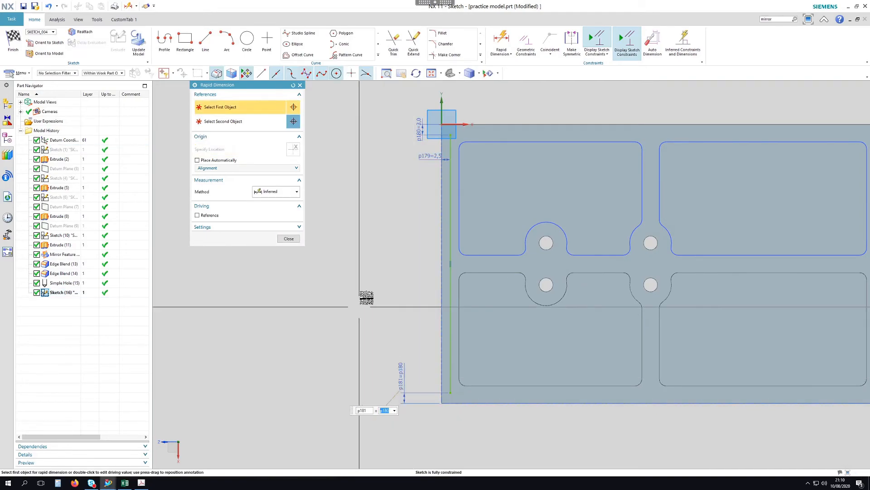
Change the horizontal offset to 3 mm and the vertical offset to 3.5 mm, then finish
{"action": "left_click", "coordinate": [290, 238]}
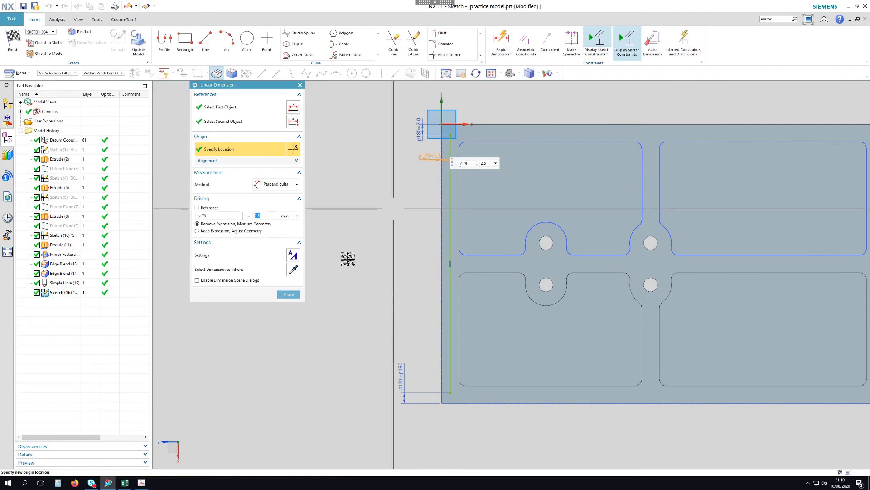
{"action": "key", "text": "Return"}
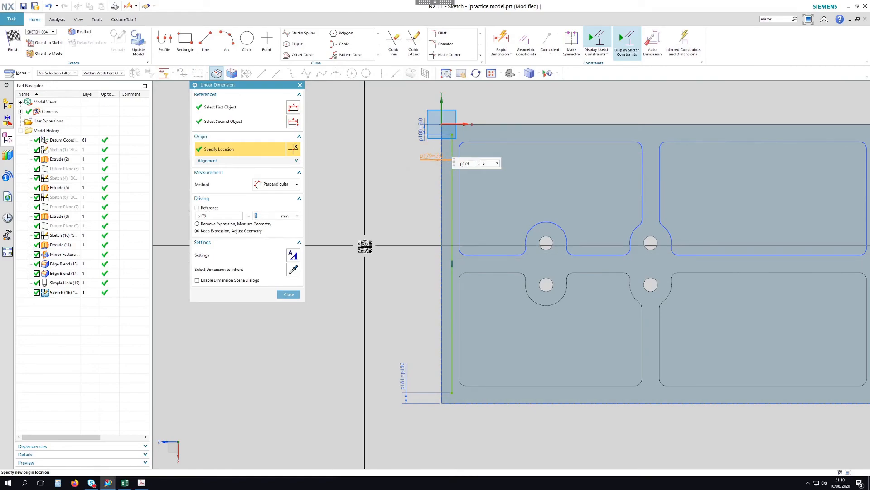
{"action": "middle_click", "coordinate": [393, 224]}
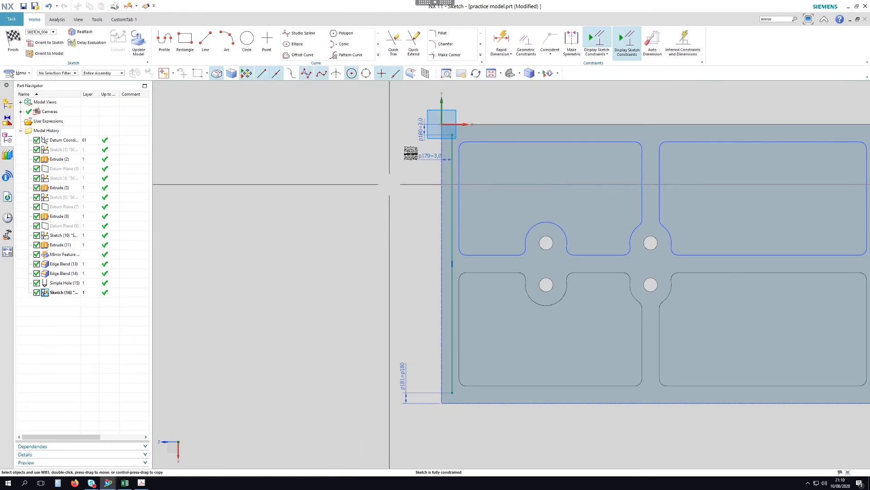
{"action": "middle_click", "coordinate": [389, 152]}
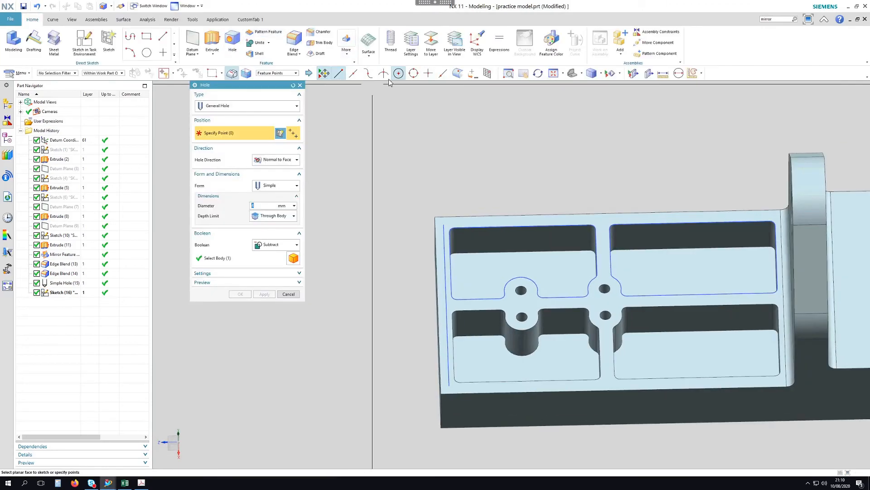
Cut 4 mm through-holes at the top-left and bottom-left corner points using End Point snap
{"action": "left_click", "coordinate": [339, 73]}
{"action": "scroll", "coordinate": [448, 222], "scroll_direction": "up", "scroll_amount": 4}
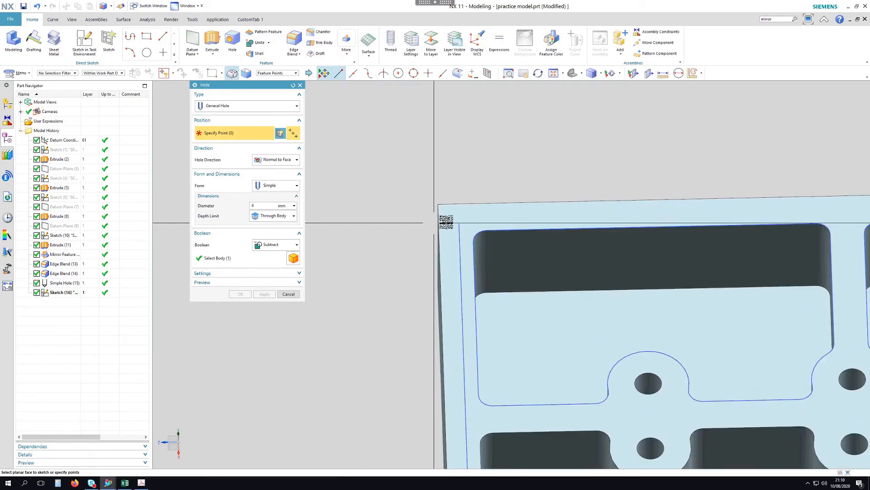
{"action": "left_click", "coordinate": [460, 224]}
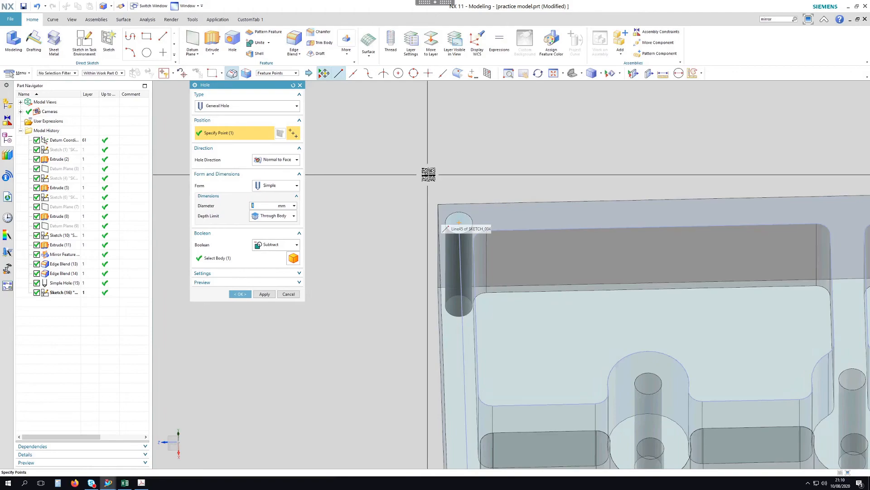
{"action": "scroll", "coordinate": [428, 174], "scroll_direction": "down", "scroll_amount": 3}
{"action": "scroll", "coordinate": [456, 419], "scroll_direction": "up", "scroll_amount": 2}
{"action": "scroll", "coordinate": [448, 424], "scroll_direction": "up", "scroll_amount": 1}
{"action": "left_click", "coordinate": [452, 376]}
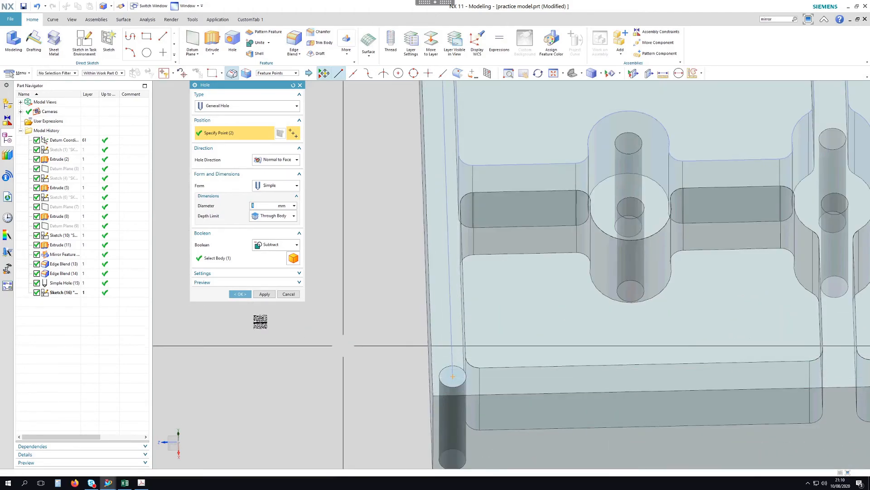
{"action": "left_click", "coordinate": [240, 294]}
{"action": "scroll", "coordinate": [330, 295], "scroll_direction": "down", "scroll_amount": 2}
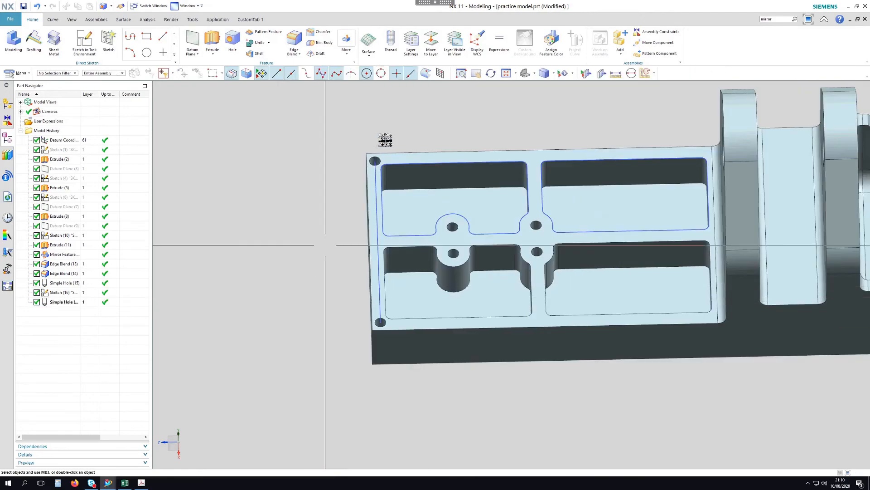
{"action": "scroll", "coordinate": [344, 167], "scroll_direction": "down", "scroll_amount": 1}
{"action": "middle_click_drag", "start_coordinate": [328, 163], "coordinate": [336, 222]}
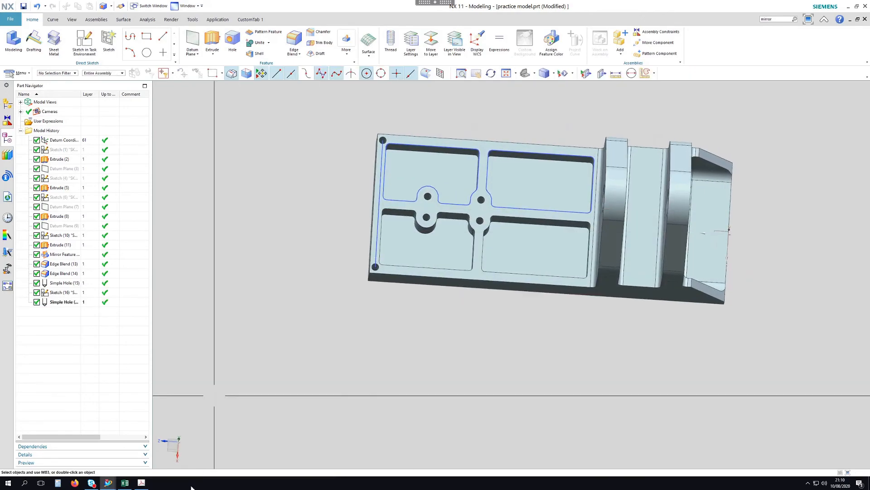
{"action": "left_click", "coordinate": [143, 483]}
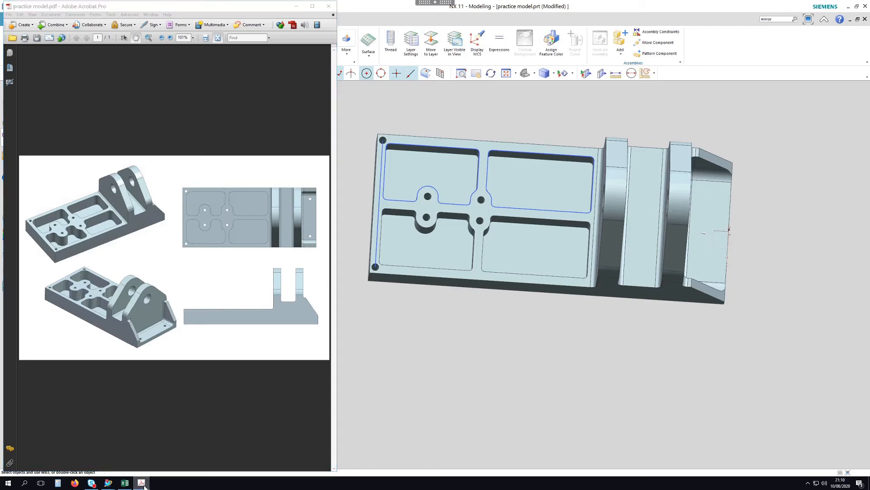
{"action": "left_click", "coordinate": [143, 483]}
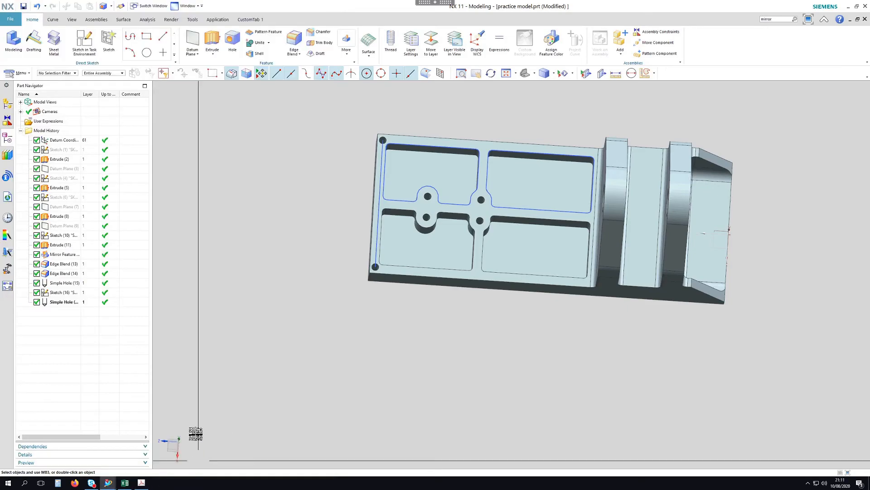
{"action": "double_click", "coordinate": [59, 283]}
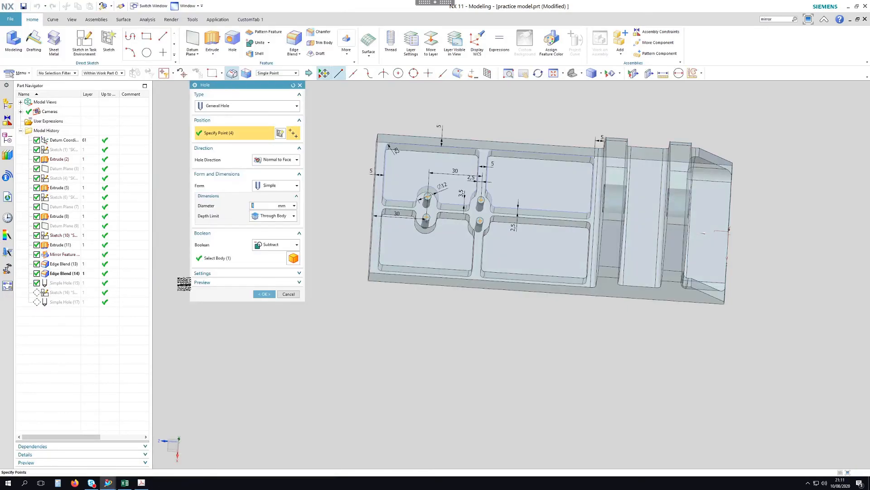
{"action": "middle_click", "coordinate": [399, 330]}
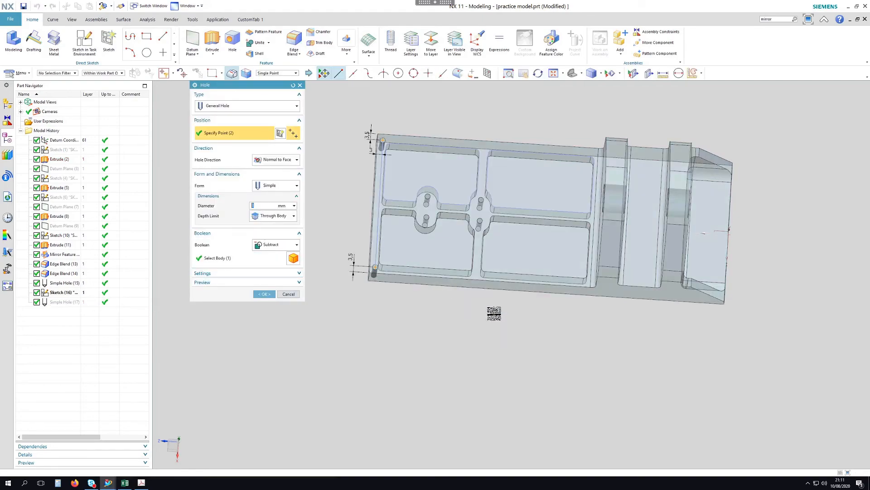
{"action": "middle_click", "coordinate": [499, 319]}
{"action": "middle_click_drag", "start_coordinate": [784, 208], "coordinate": [689, 211], "text": "shift"}
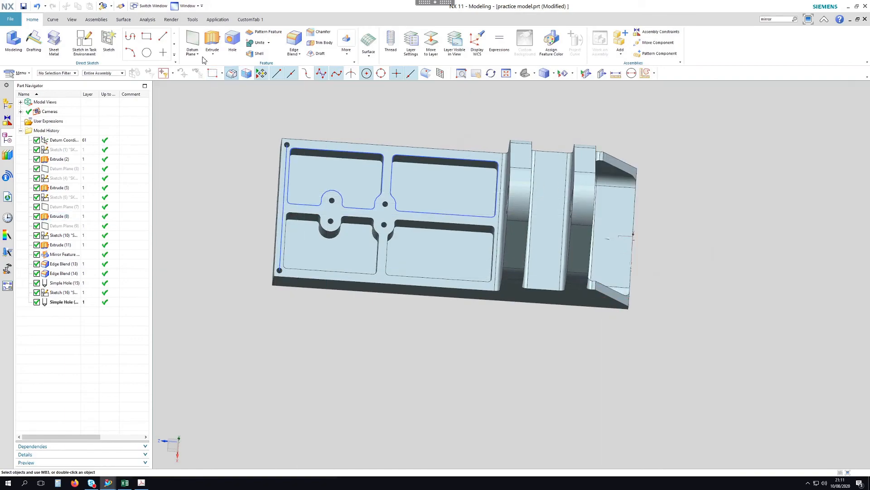
Start a sketch on the part's right end face and draw a vertical line
{"action": "left_click", "coordinate": [92, 43]}
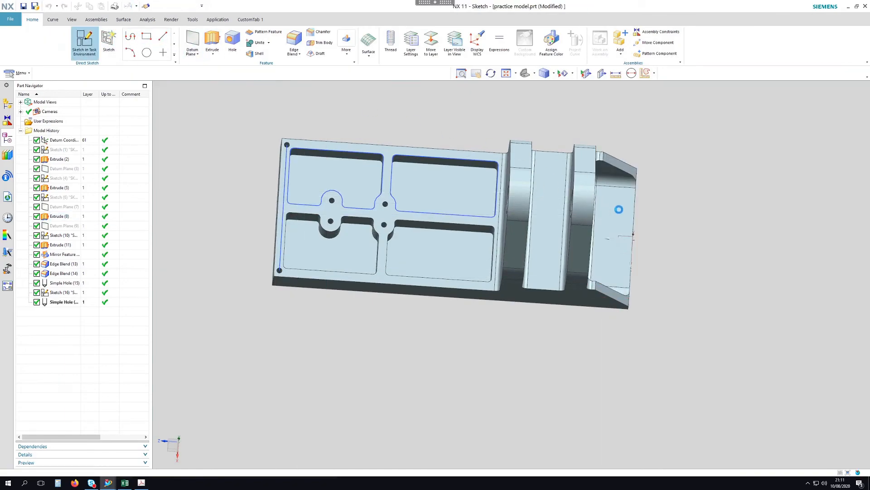
{"action": "left_click", "coordinate": [621, 217]}
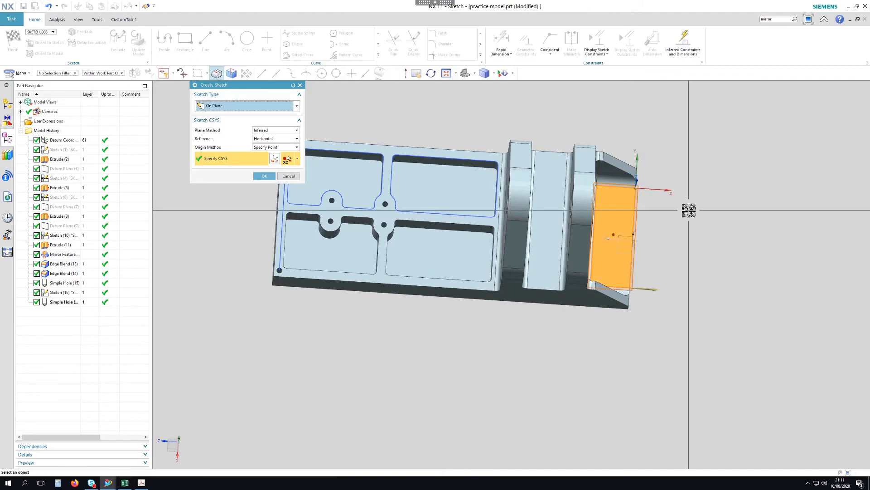
{"action": "middle_click", "coordinate": [621, 217]}
{"action": "scroll", "coordinate": [494, 372], "scroll_direction": "up", "scroll_amount": 3}
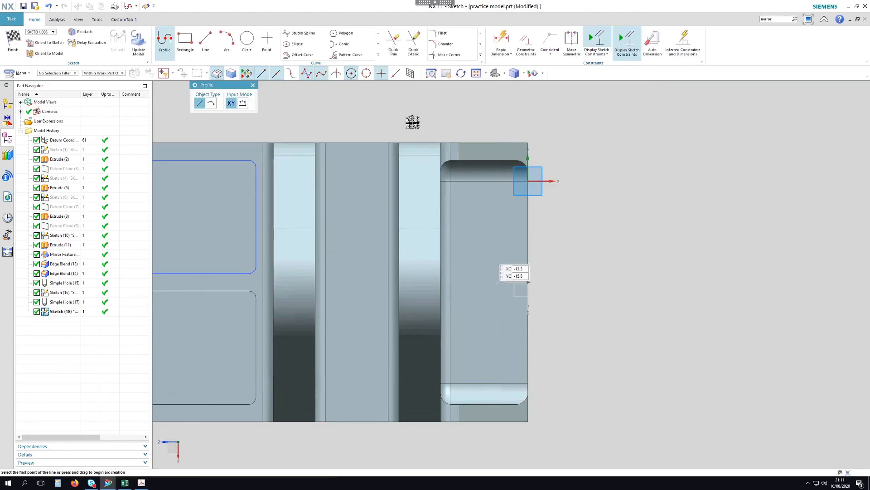
{"action": "left_click", "coordinate": [206, 38]}
{"action": "left_click", "coordinate": [495, 209]}
{"action": "key", "text": "Escape"}
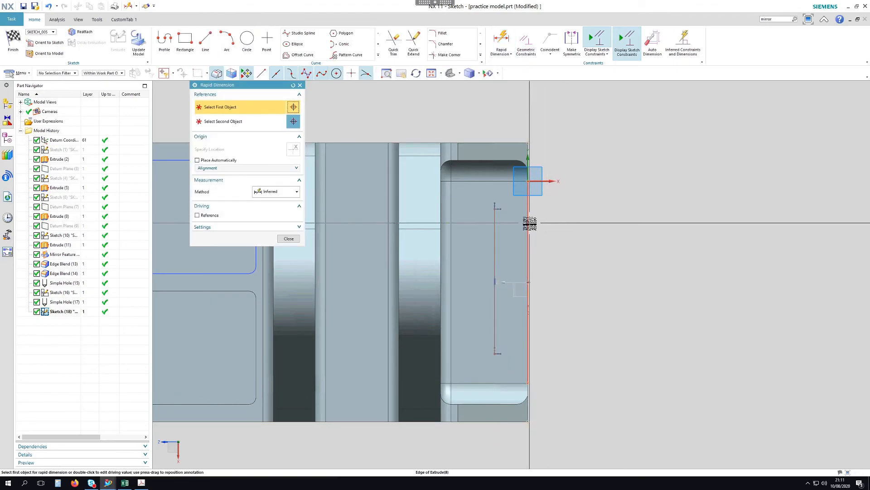
Dimension the line 8 from the right edge and its top end 16 from the top edge
{"action": "left_click", "coordinate": [528, 282]}
{"action": "left_click", "coordinate": [495, 211]}
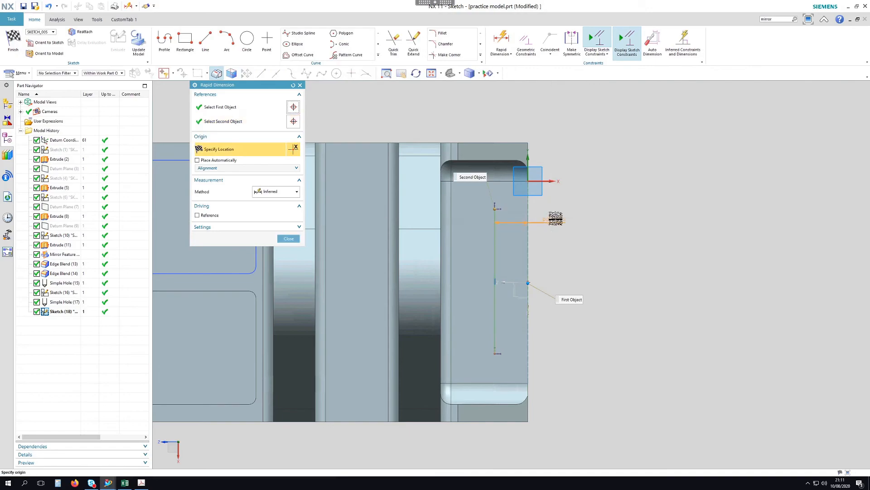
{"action": "left_click", "coordinate": [610, 217]}
{"action": "type", "text": "8"}
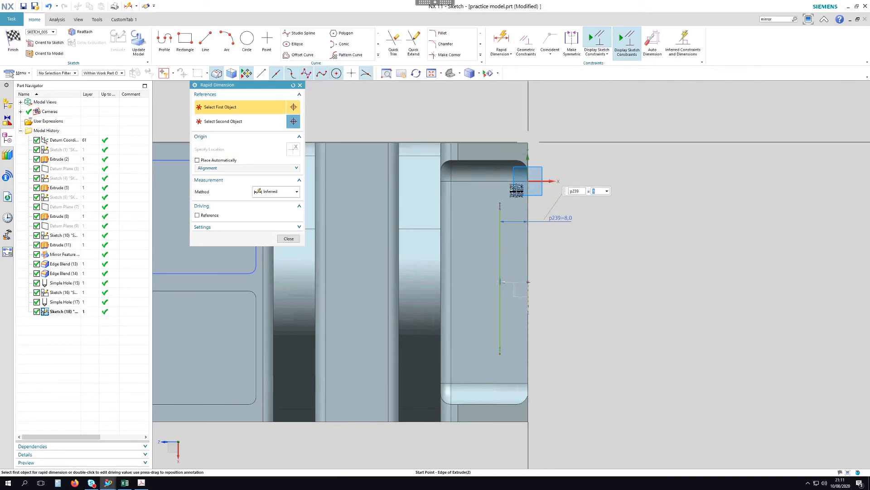
{"action": "left_click", "coordinate": [519, 186]}
{"action": "left_click", "coordinate": [500, 207]}
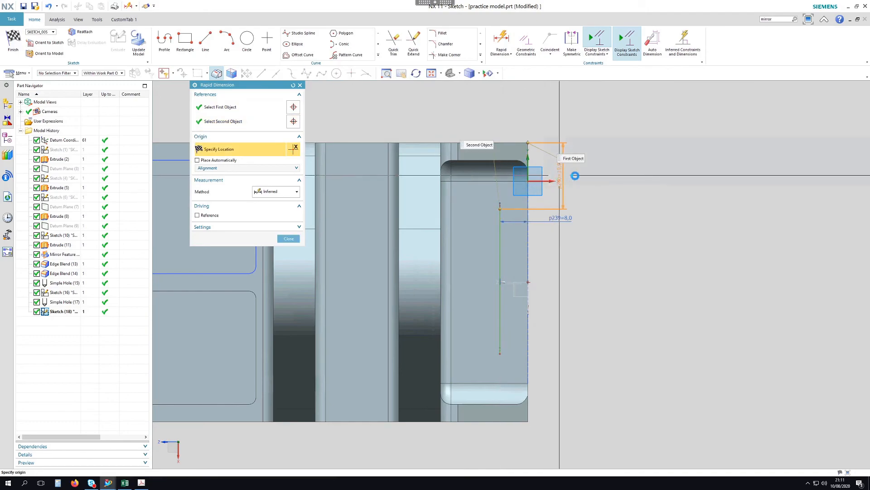
{"action": "left_click", "coordinate": [562, 177]}
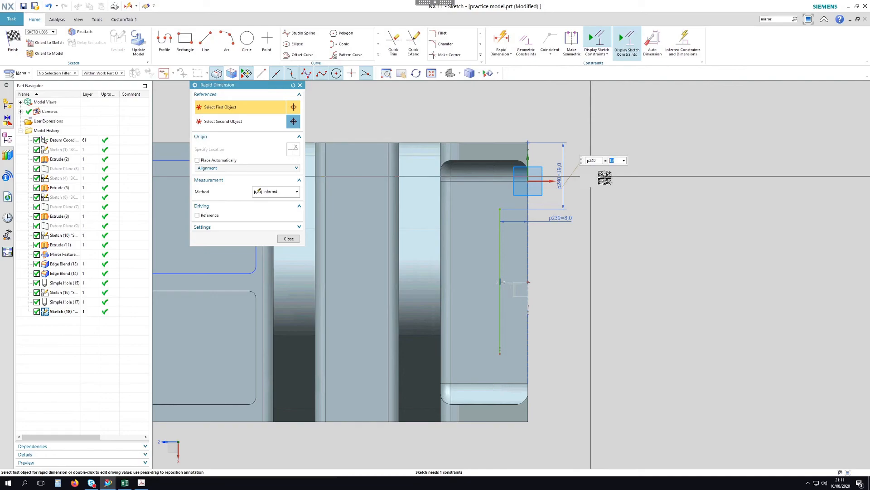
{"action": "type", "text": "16"}
{"action": "key", "text": "Return"}
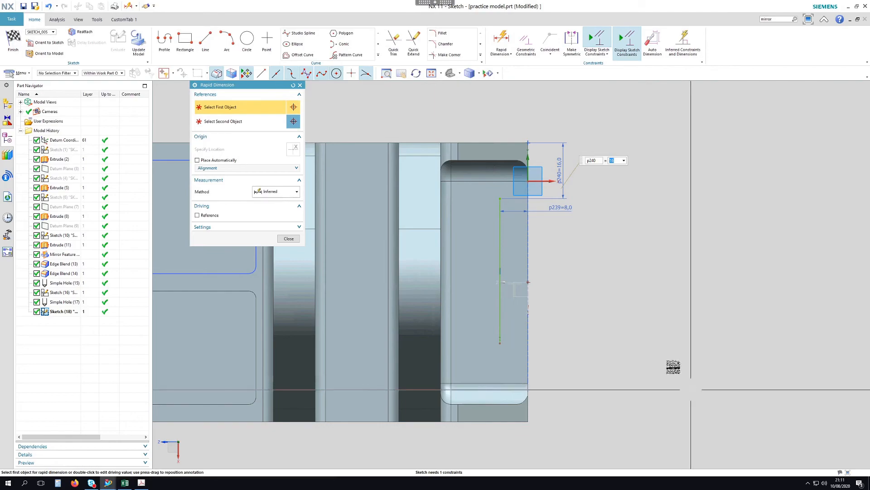
Set the line's bottom offset equal to p240 and close dimensioning
{"action": "left_click", "coordinate": [526, 423]}
{"action": "left_click", "coordinate": [501, 353]}
{"action": "left_click", "coordinate": [554, 375]}
{"action": "type", "text": "p240"}
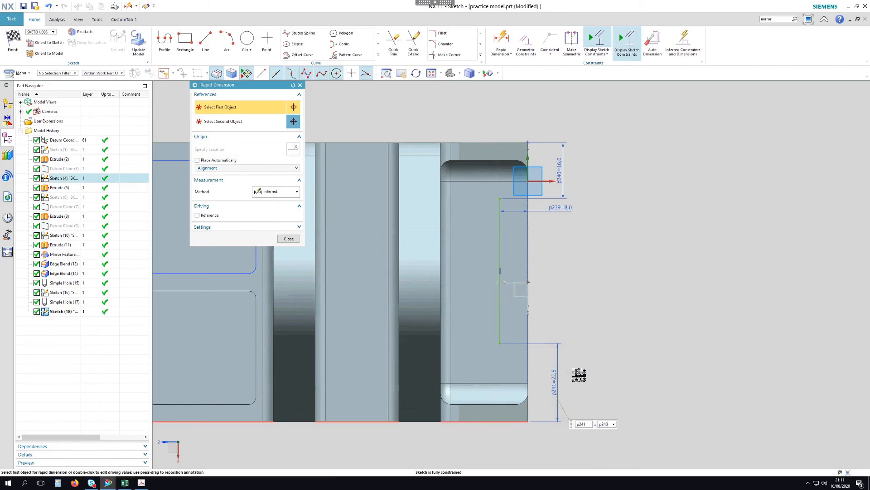
{"action": "key", "text": "Return"}
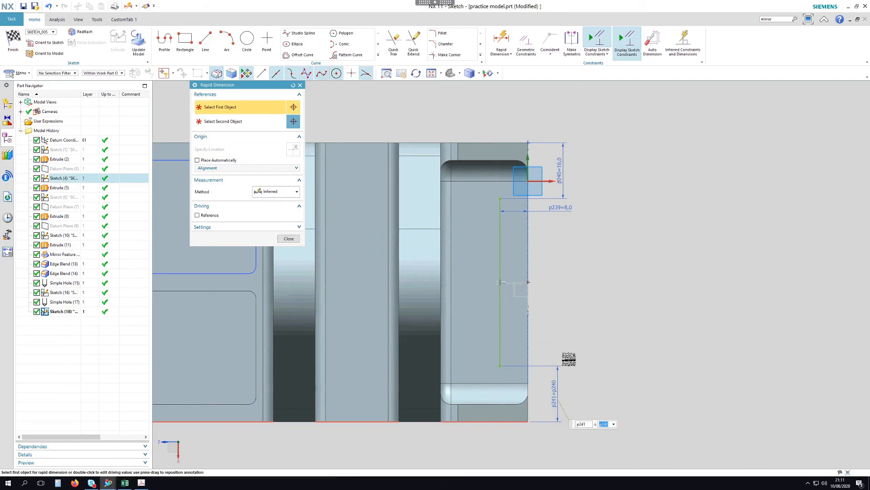
{"action": "left_click", "coordinate": [288, 239]}
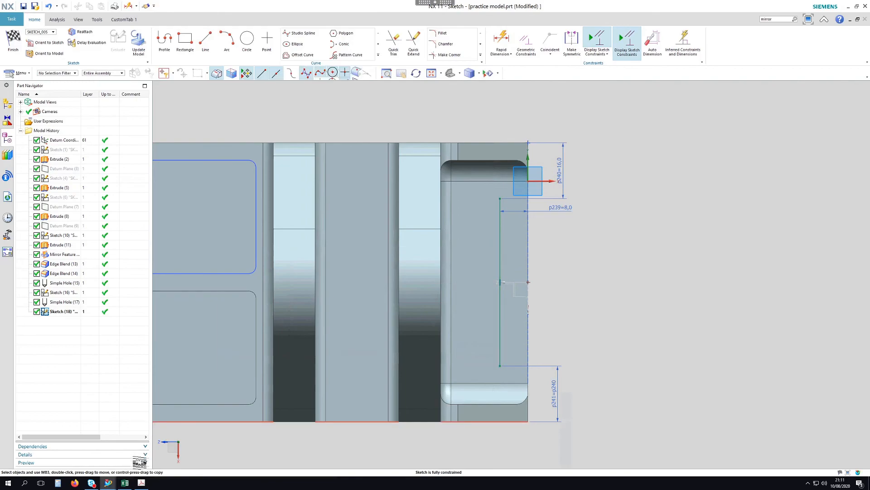
{"action": "left_click", "coordinate": [142, 483]}
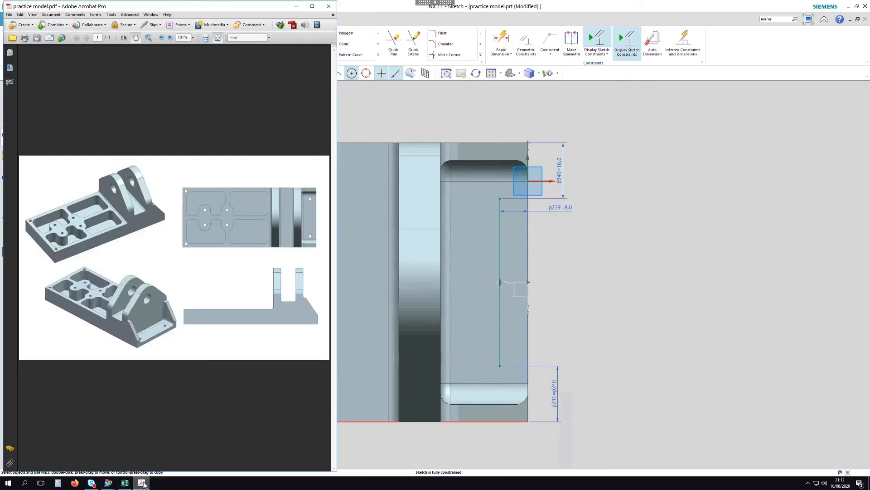
{"action": "left_click", "coordinate": [142, 483]}
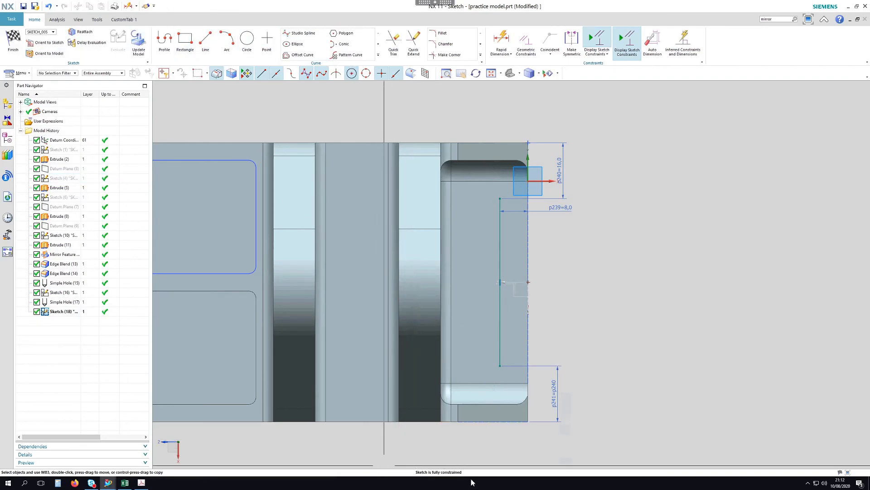
Finish Sketch (18) and drill through-holes at both ends of its line
{"action": "left_click", "coordinate": [14, 42]}
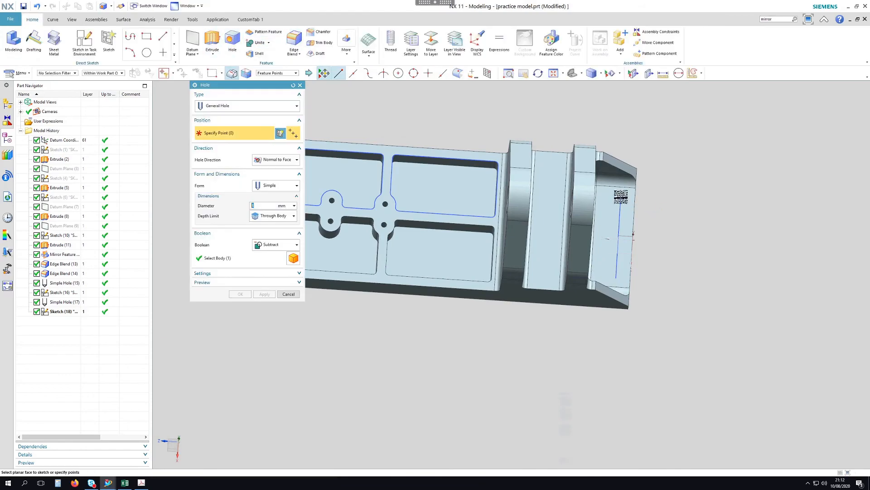
{"action": "left_click", "coordinate": [621, 196]}
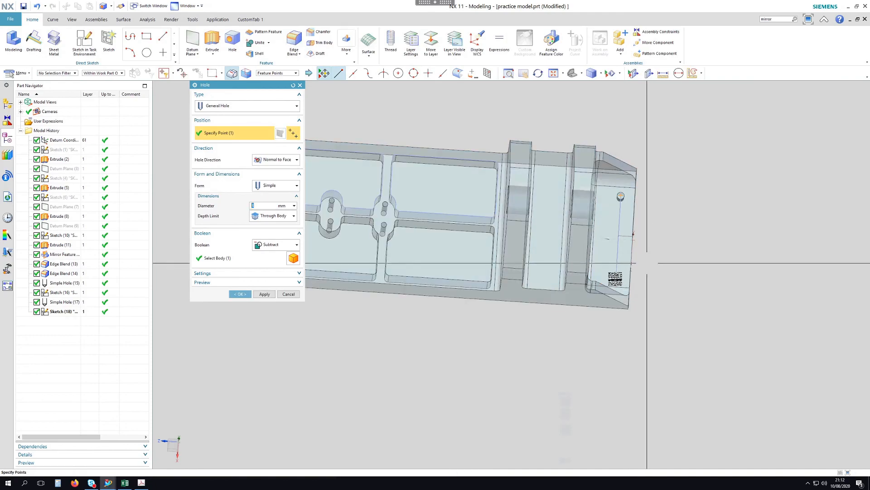
{"action": "left_click", "coordinate": [618, 279]}
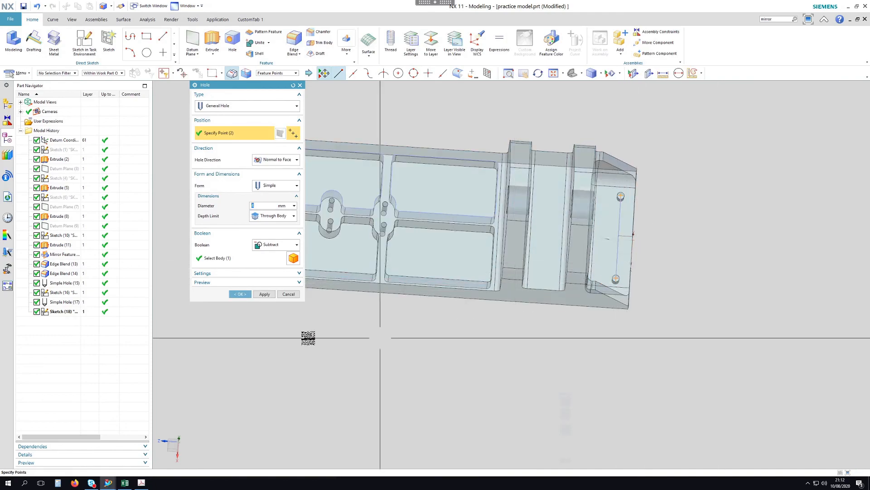
{"action": "left_click", "coordinate": [251, 294]}
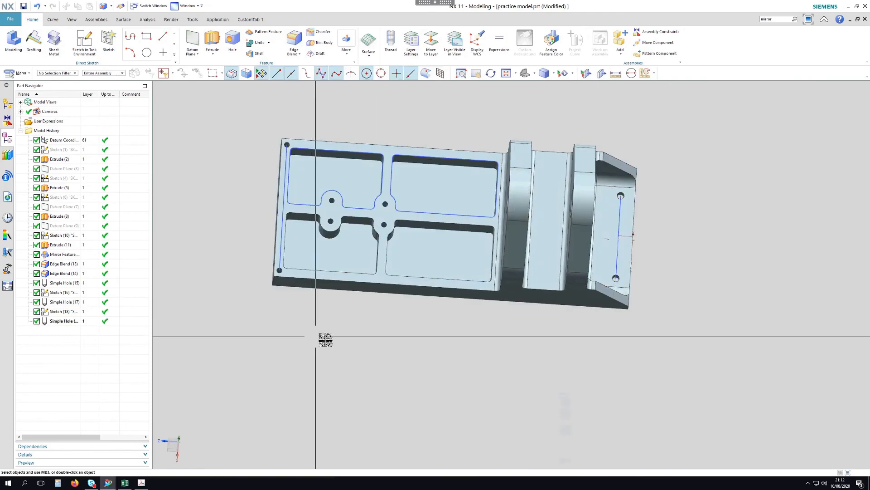
Hide Sketch (18), Sketch (16) and Sketch (10) from the Part Navigator
{"action": "middle_click_drag", "start_coordinate": [470, 327], "coordinate": [471, 316]}
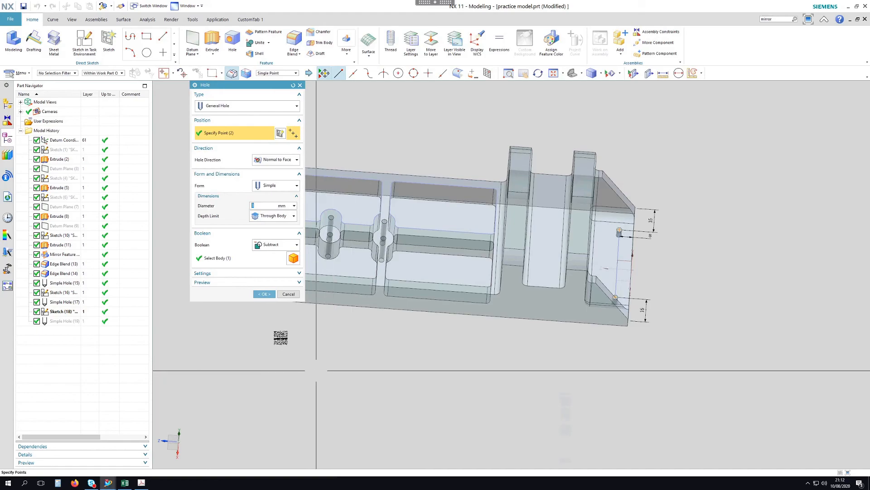
{"action": "mouse_move", "coordinate": [692, 324]}
{"action": "middle_mouse_down"}
{"action": "mouse_move", "coordinate": [694, 342]}
{"action": "mouse_move", "coordinate": [681, 336]}
{"action": "middle_mouse_up"}
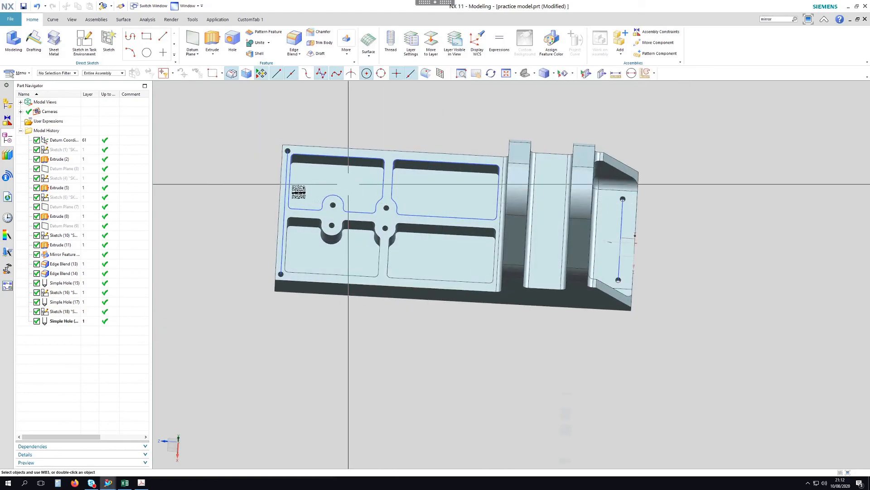
{"action": "right_click", "coordinate": [61, 314]}
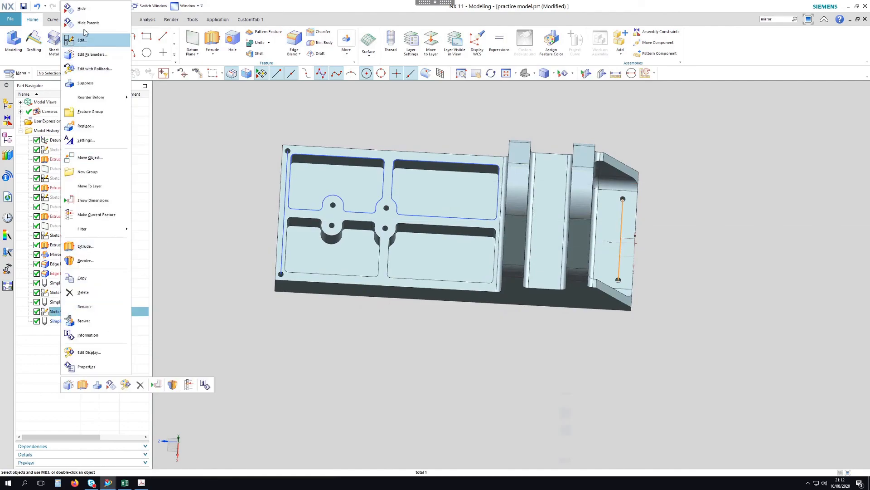
{"action": "left_click", "coordinate": [86, 6]}
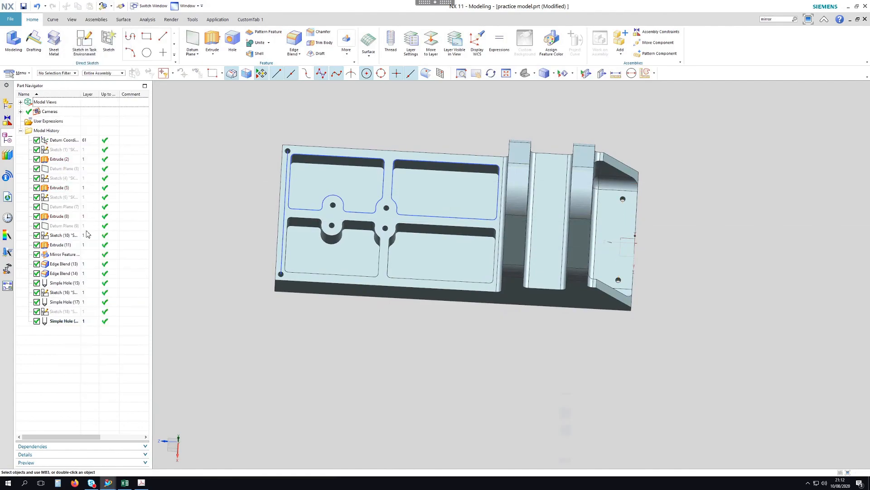
{"action": "right_click", "coordinate": [67, 294]}
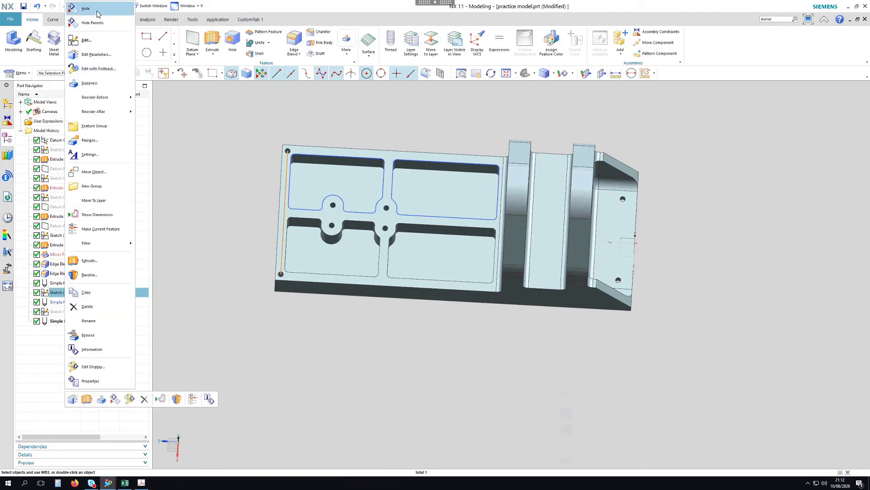
{"action": "left_click", "coordinate": [86, 6]}
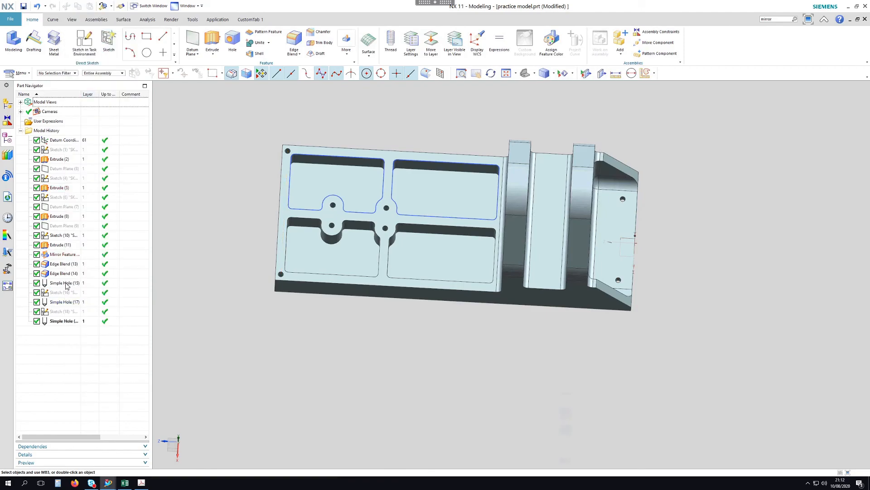
{"action": "right_click", "coordinate": [60, 240]}
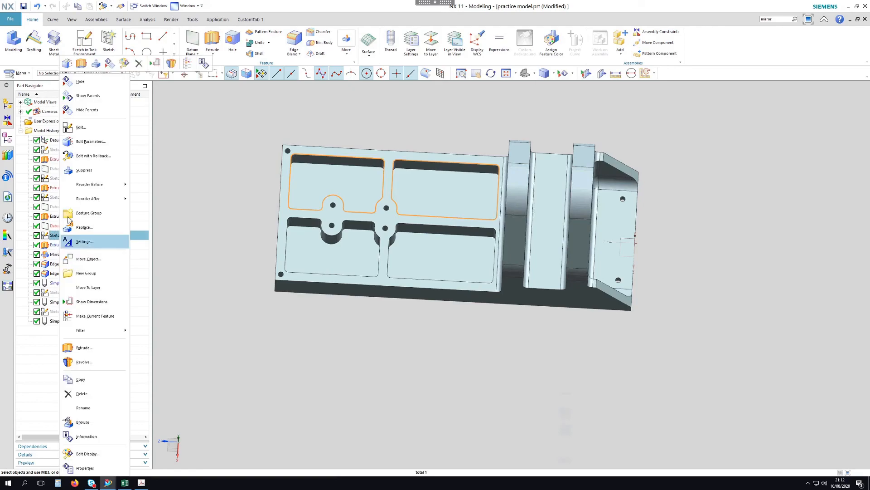
{"action": "left_click", "coordinate": [86, 84]}
Hide the datum coordinate system, leaving only the bracket body visible
{"action": "middle_click_drag", "start_coordinate": [451, 398], "coordinate": [468, 324]}
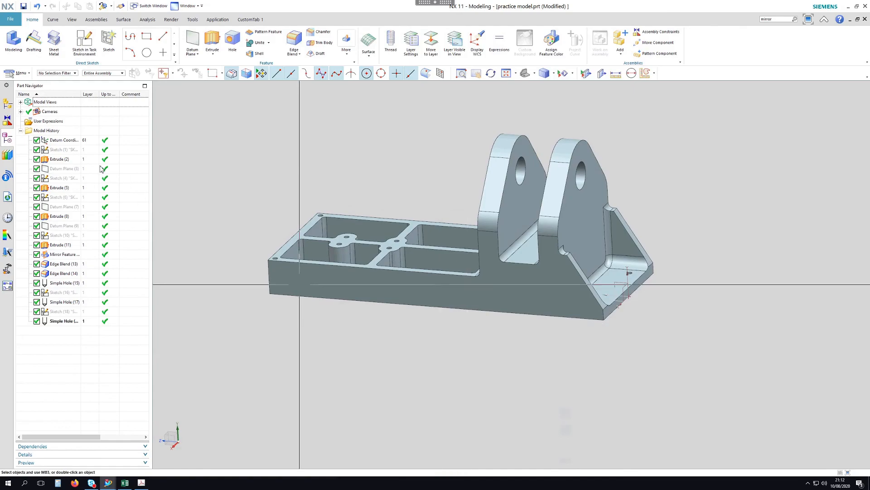
{"action": "right_click", "coordinate": [61, 142]}
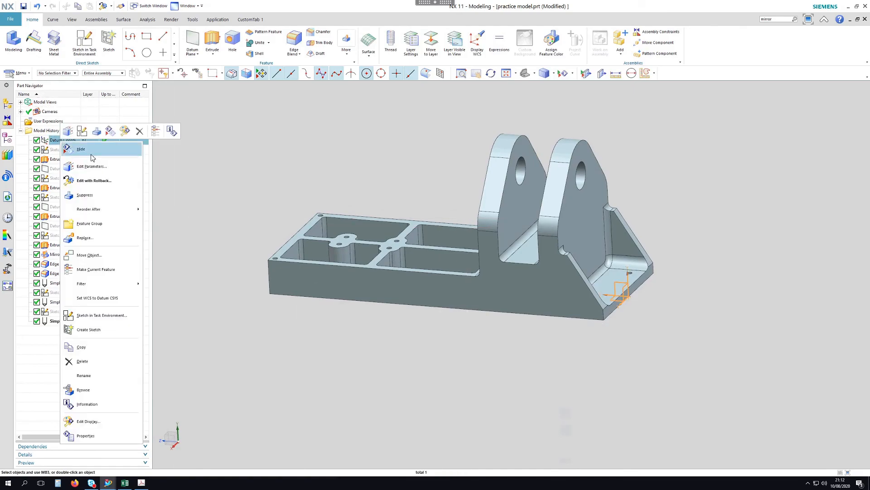
{"action": "left_click", "coordinate": [96, 156]}
{"action": "middle_click_drag", "start_coordinate": [458, 181], "coordinate": [715, 208]}
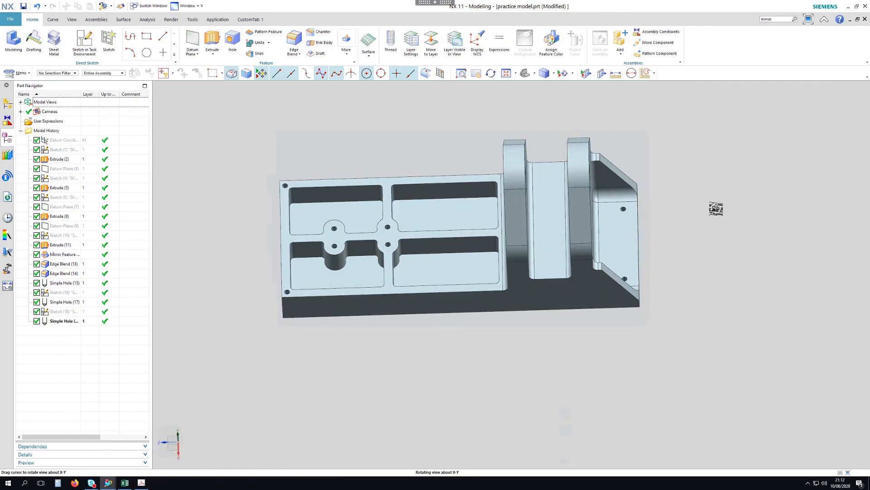
{"action": "left_click", "coordinate": [141, 484]}
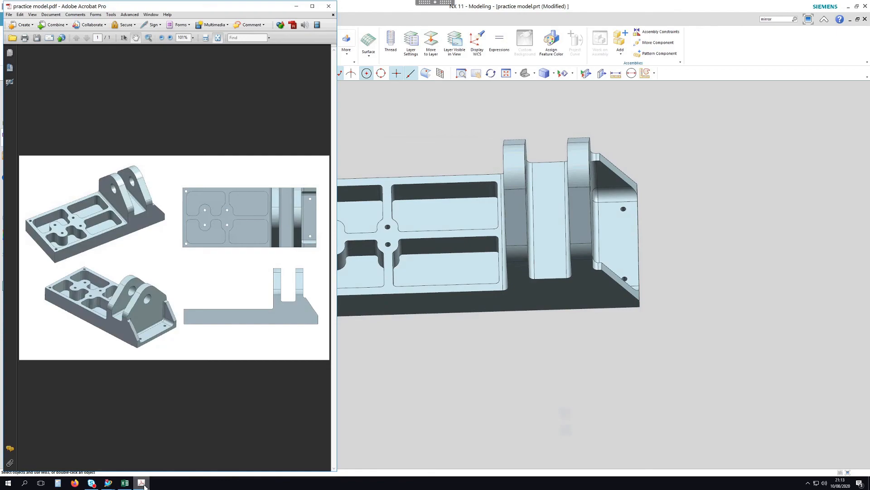
{"action": "middle_click_drag", "start_coordinate": [705, 369], "coordinate": [716, 318]}
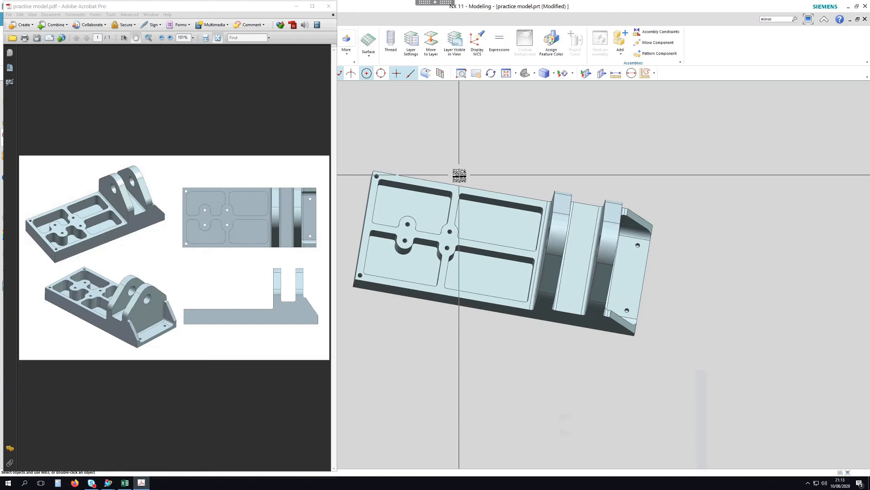
{"action": "left_click", "coordinate": [478, 149]}
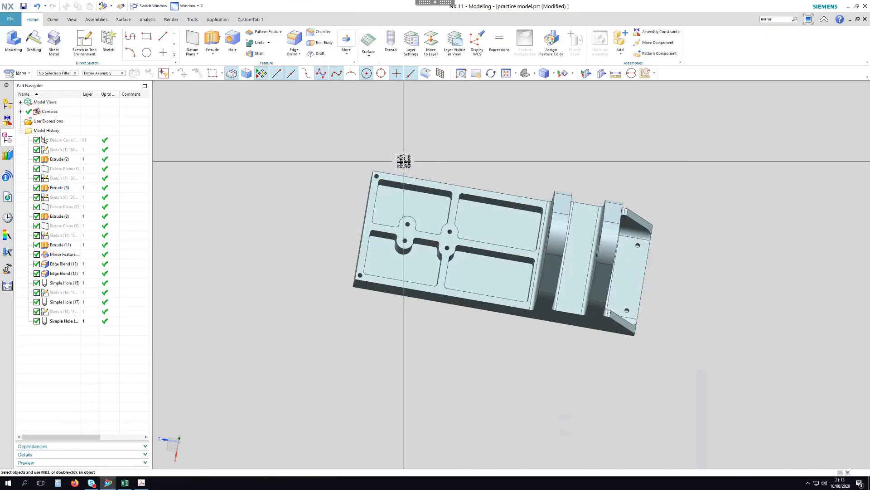
Edit Sketch (10) and change the corner fillet radius p42 to 3
{"action": "left_click", "coordinate": [62, 237]}
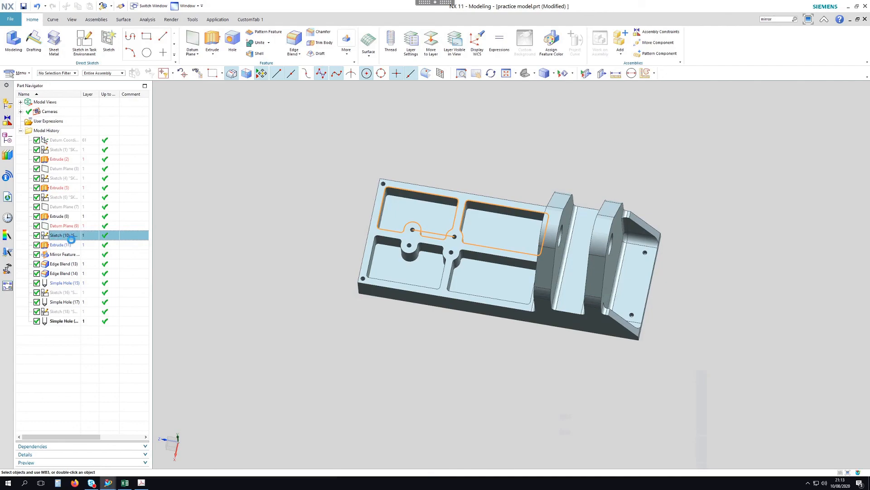
{"action": "double_click", "coordinate": [63, 236]}
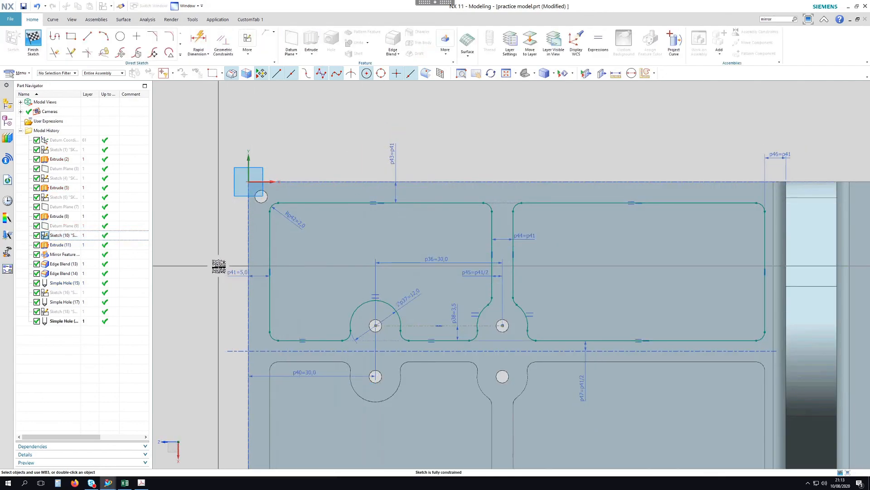
{"action": "double_click", "coordinate": [294, 221]}
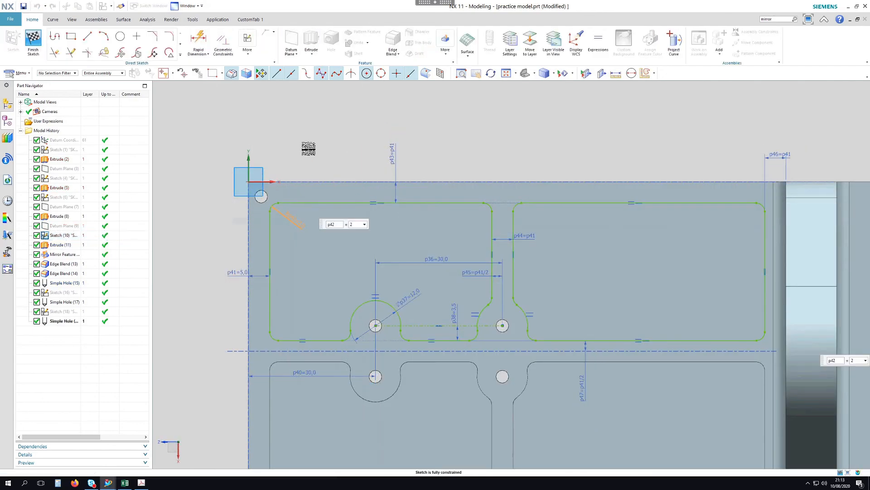
{"action": "type", "text": "3"}
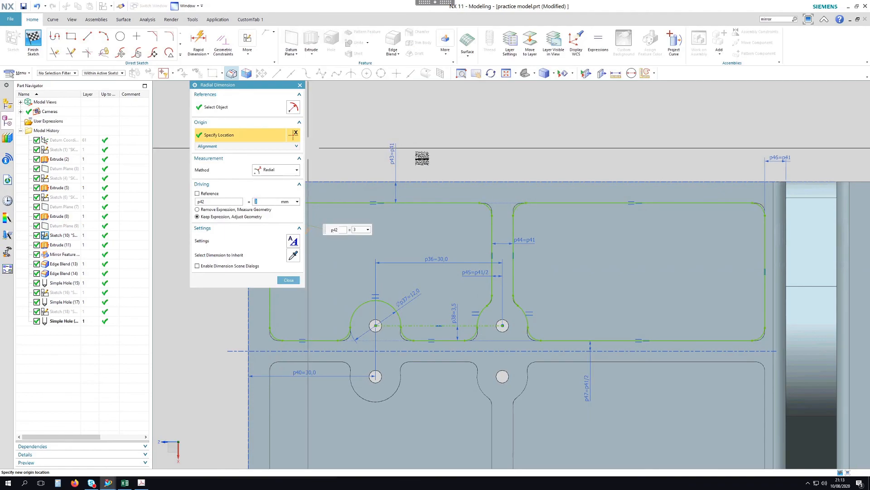
{"action": "key", "text": "Return"}
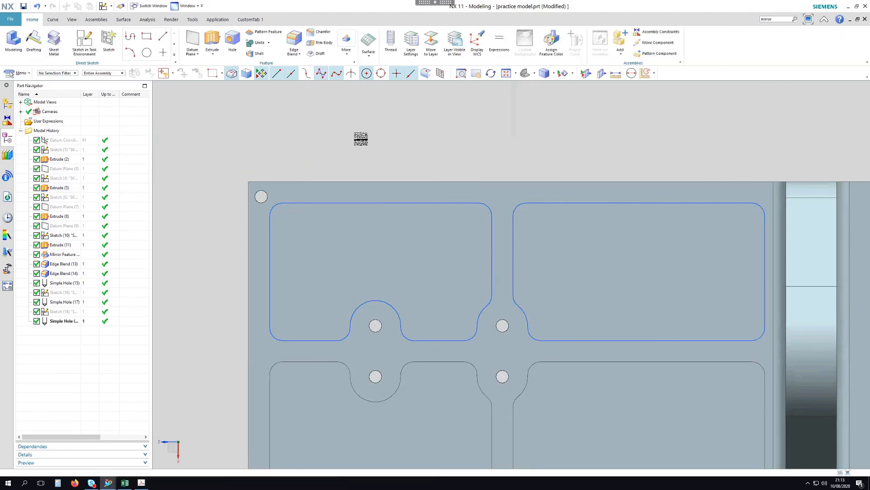
{"action": "middle_click_drag", "start_coordinate": [361, 163], "coordinate": [480, 111]}
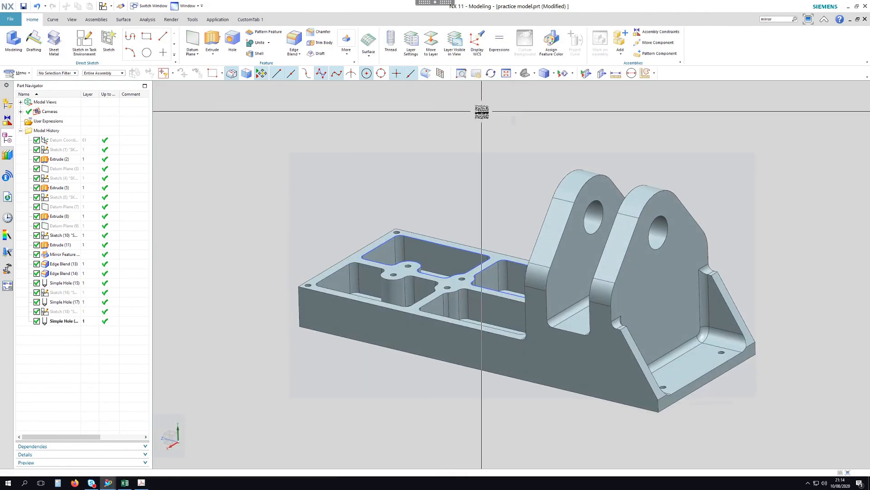